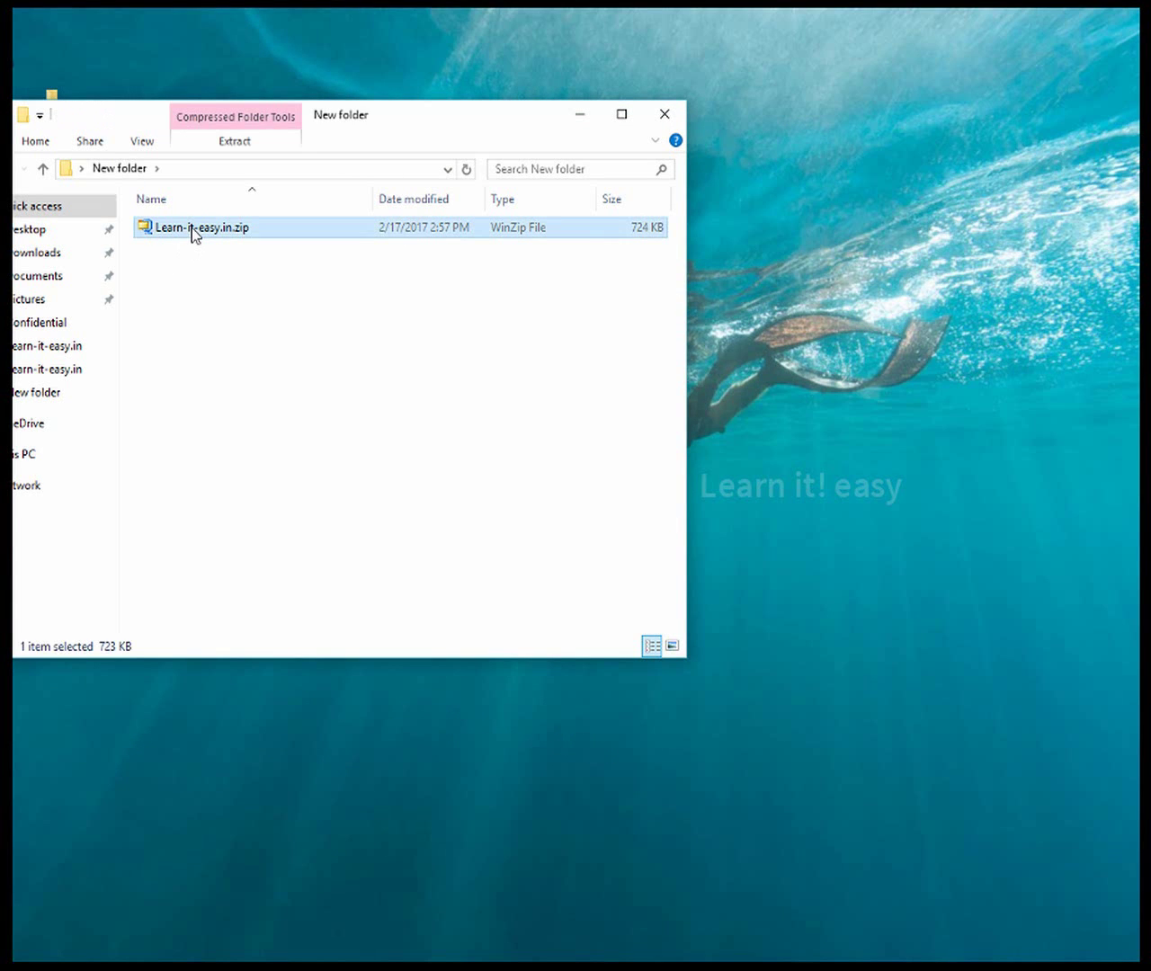
Extract Learn-it-easy.in.zip here so assets, images, license.txt and README.txt appear beside it
right_click(192, 227)
click(158, 264)
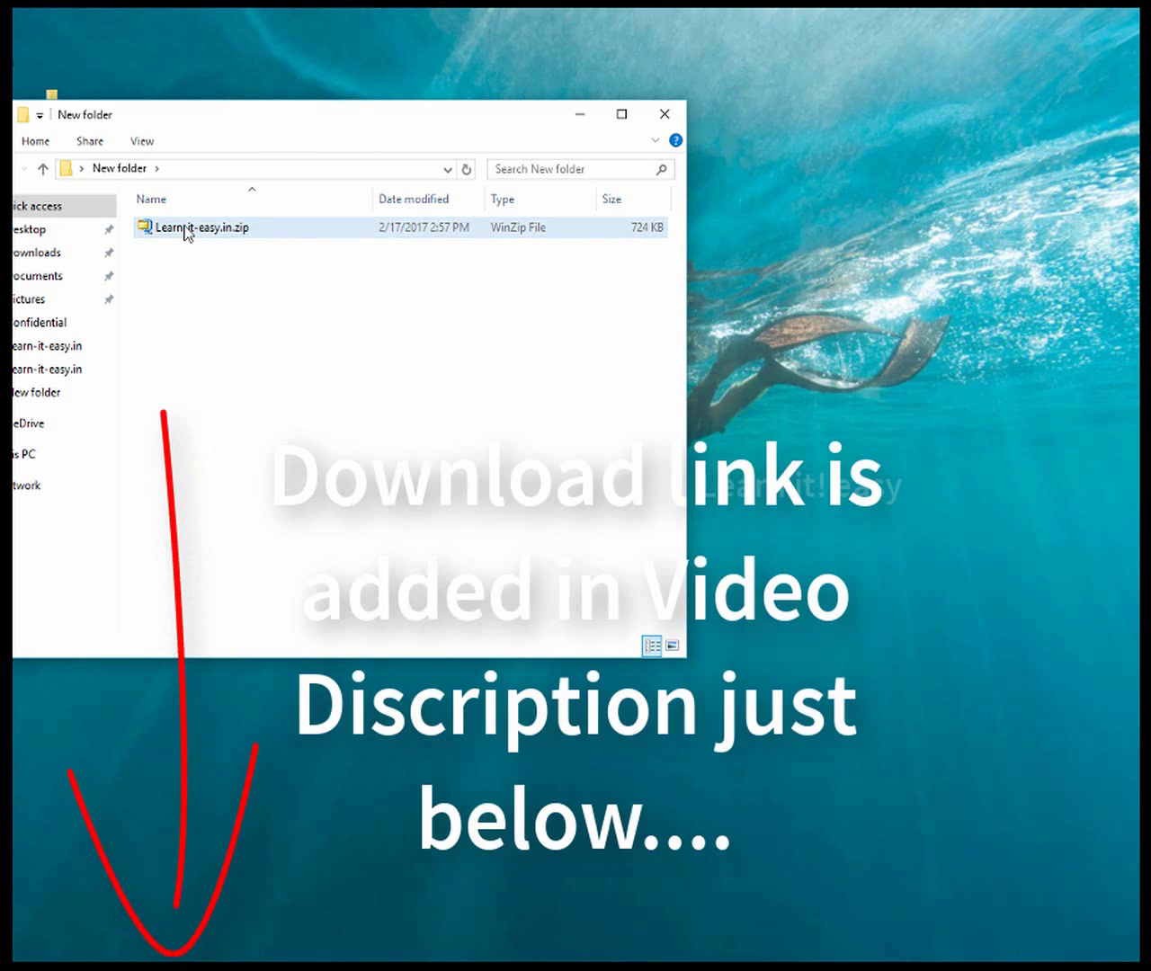
drag(271, 114, 303, 160)
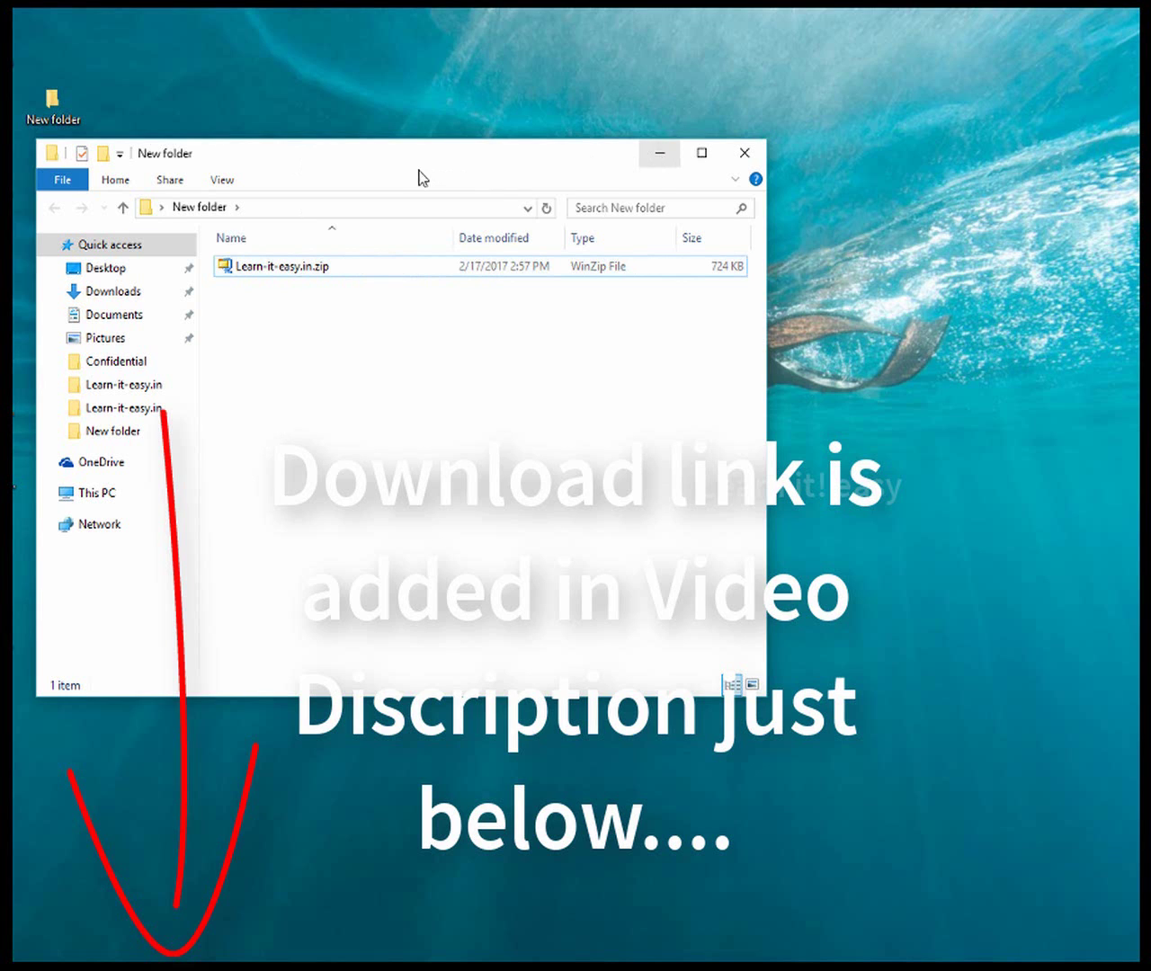
click(660, 156)
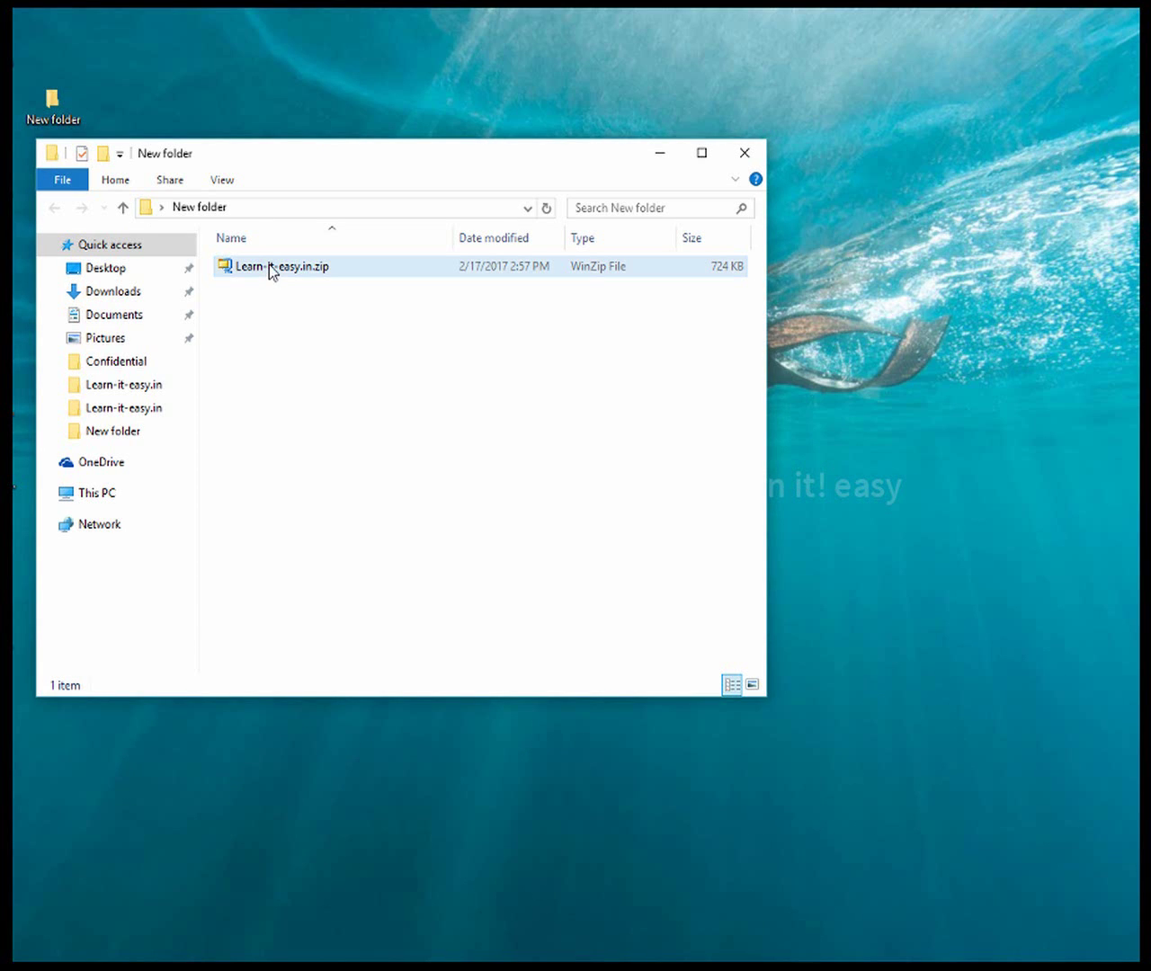
right_click(269, 264)
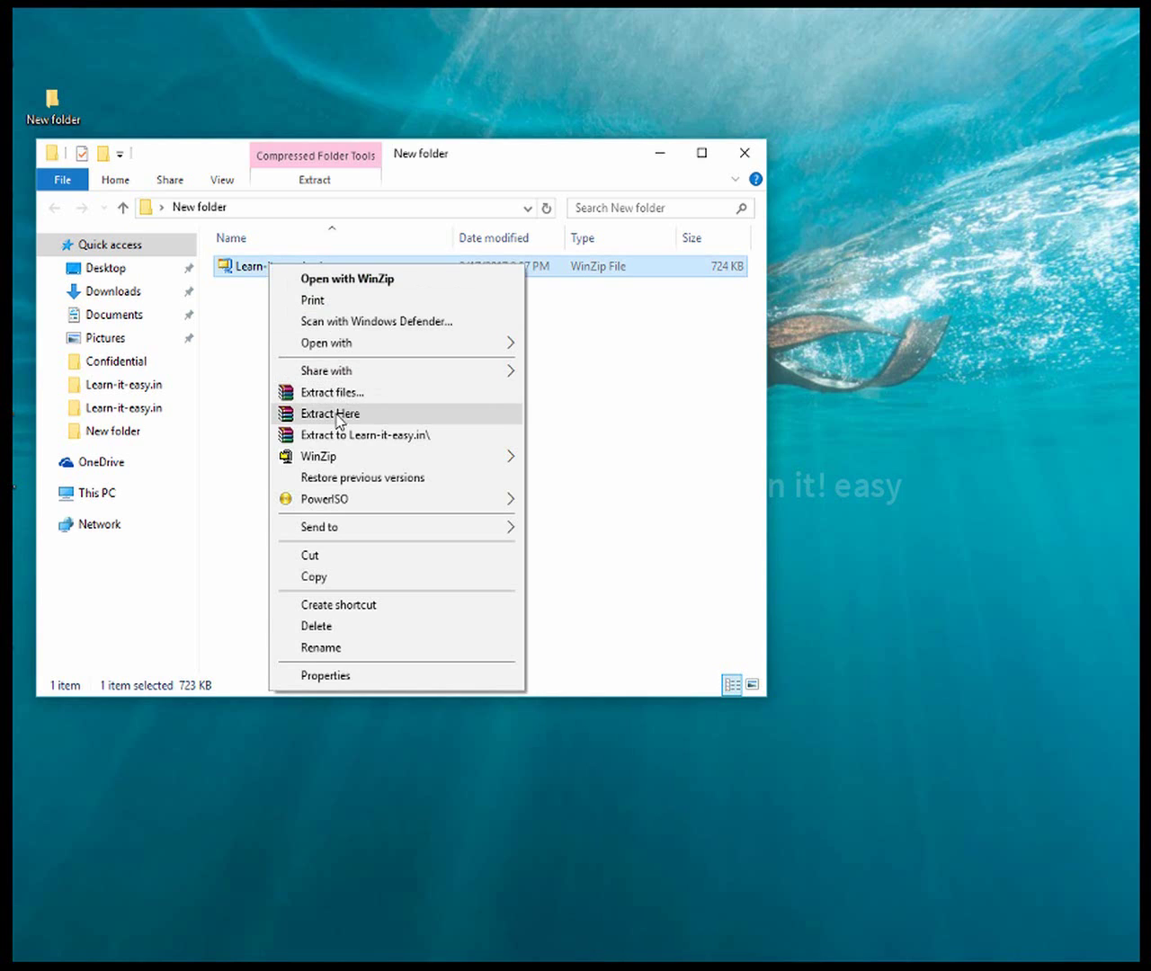
click(339, 413)
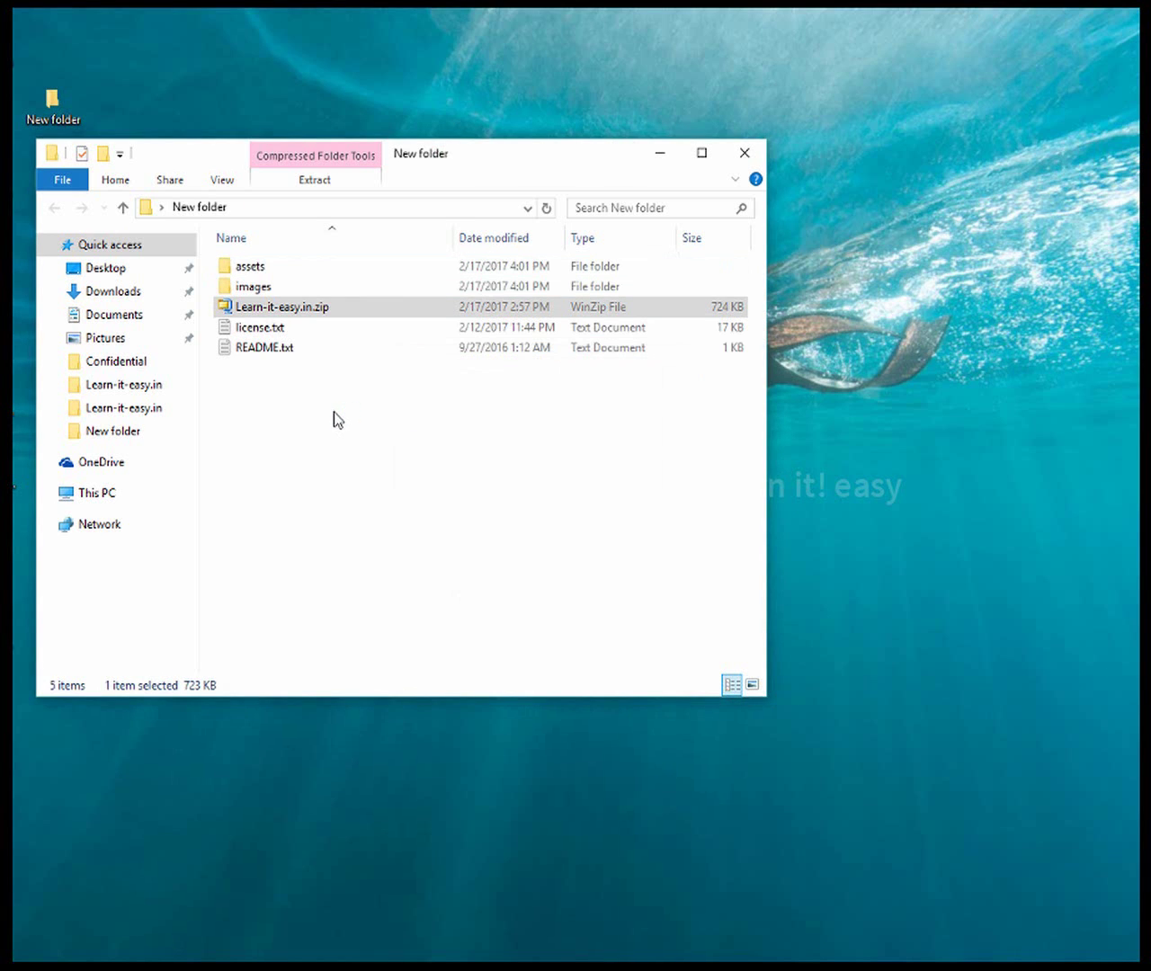
Open index.html in Edge, tiling Edge on the right and the folder window on the left
click(298, 428)
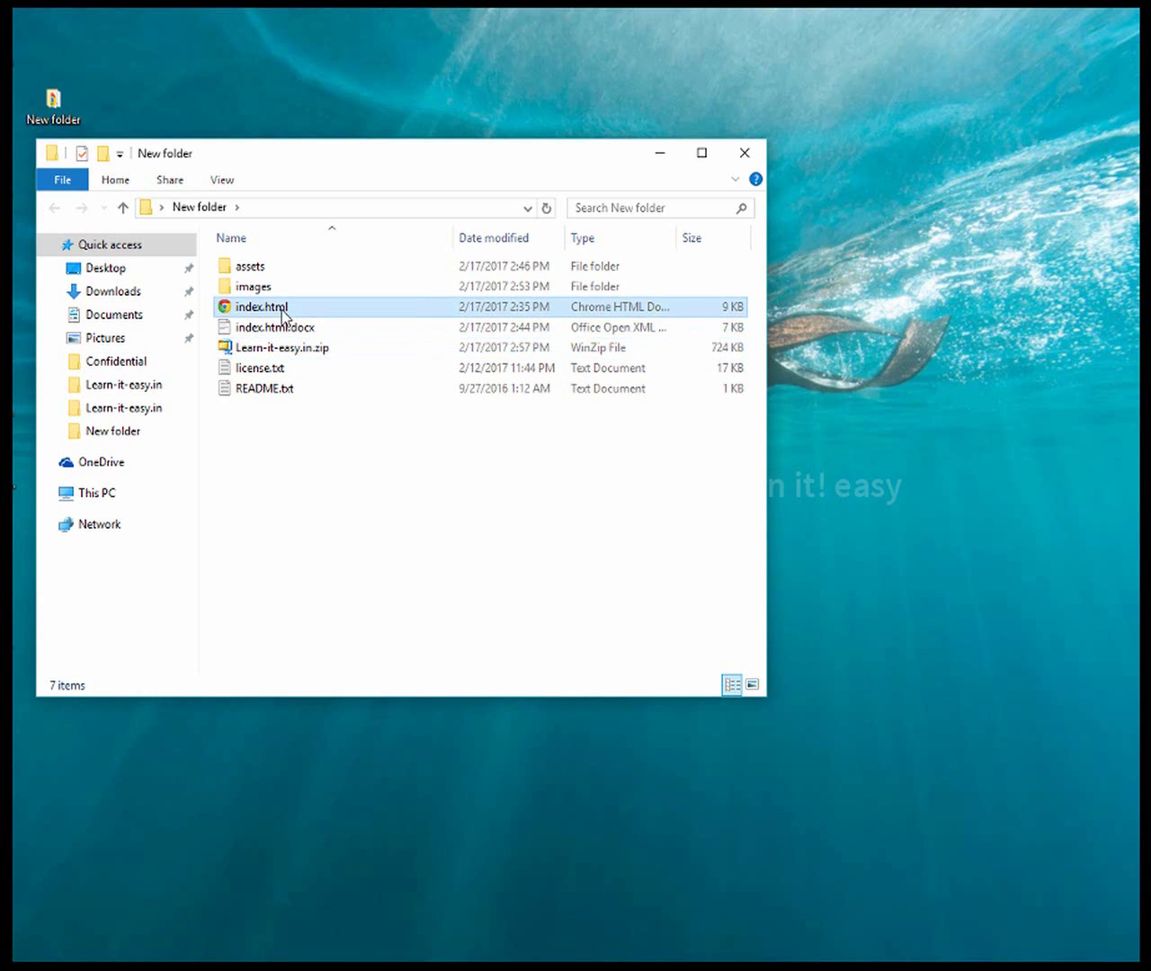
click(281, 309)
right_click(270, 310)
click(255, 312)
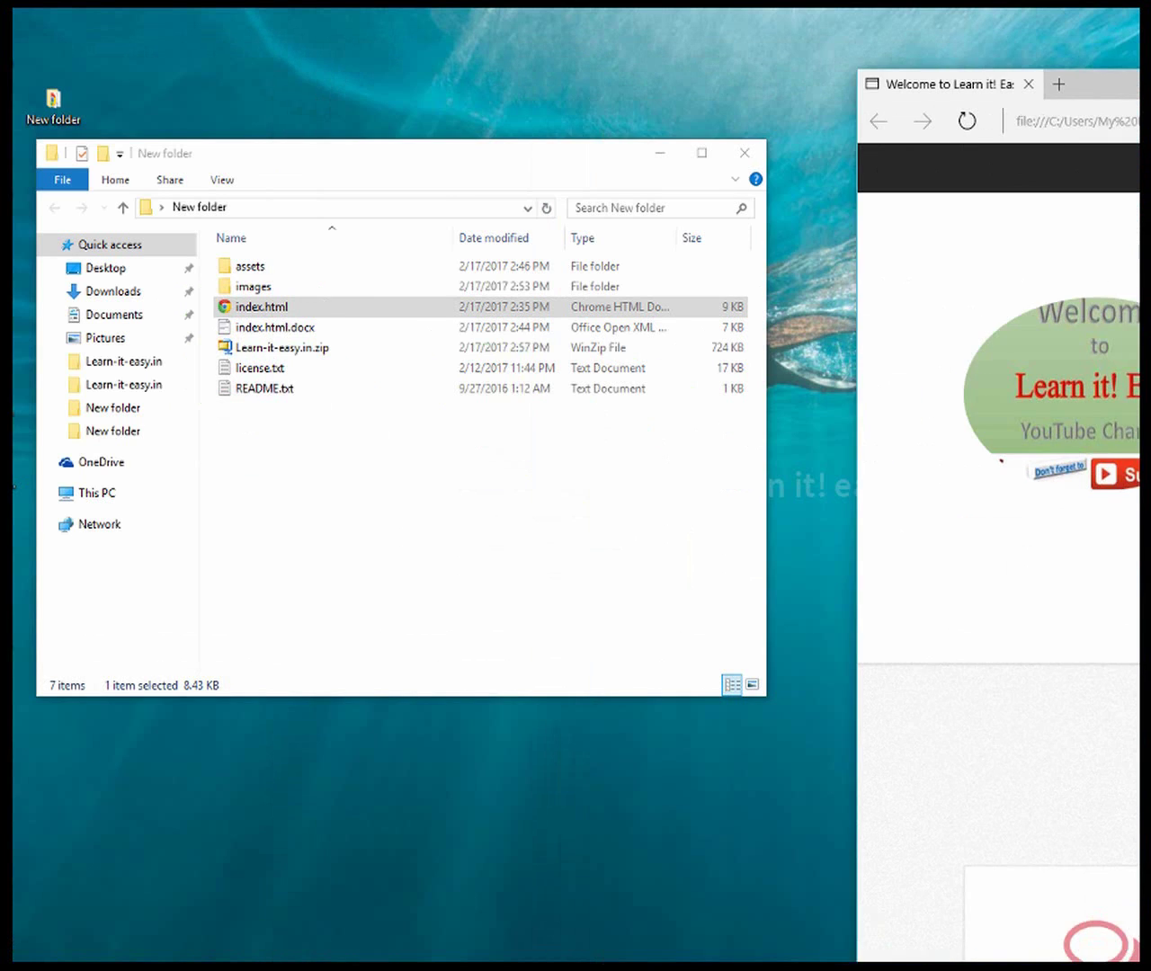
drag(1104, 84, 1139, 59)
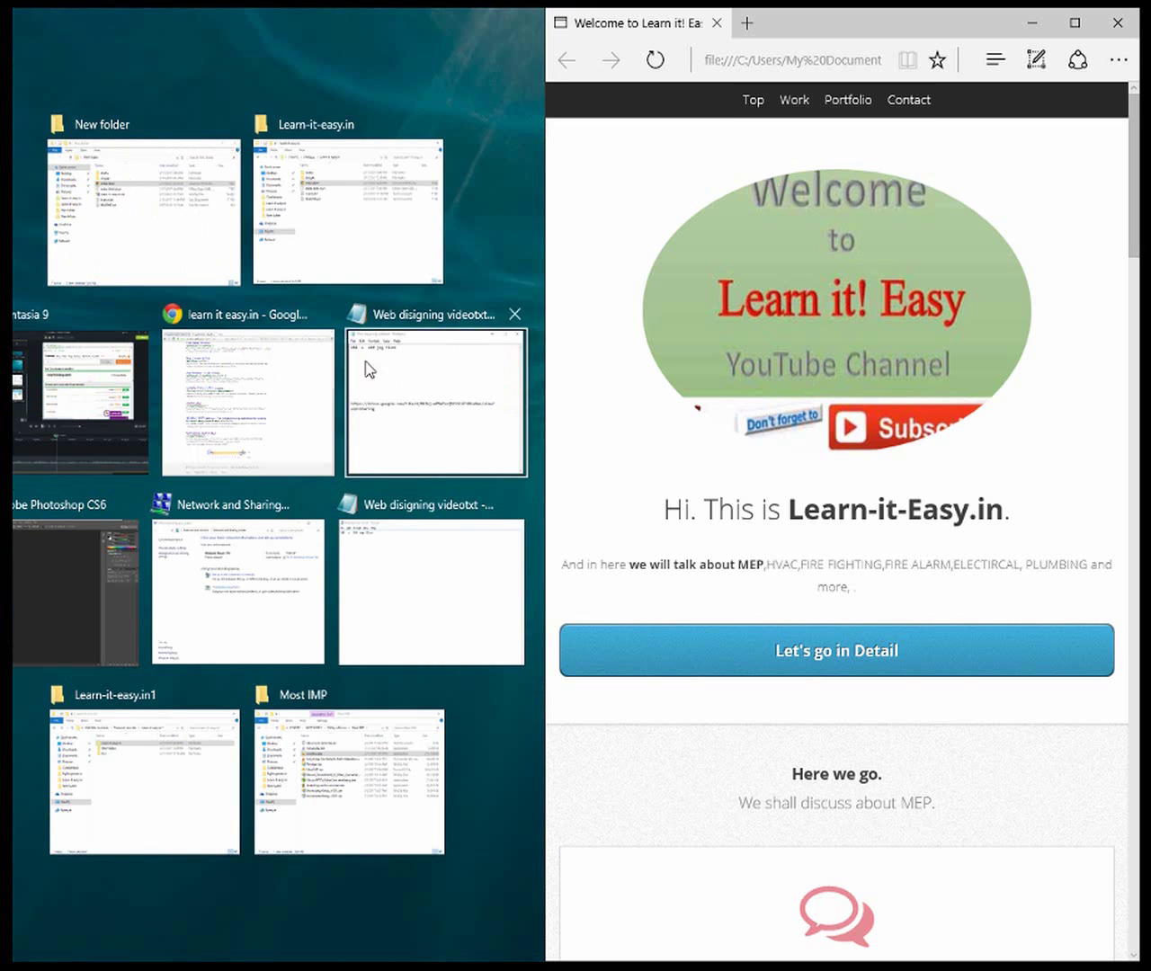
click(159, 253)
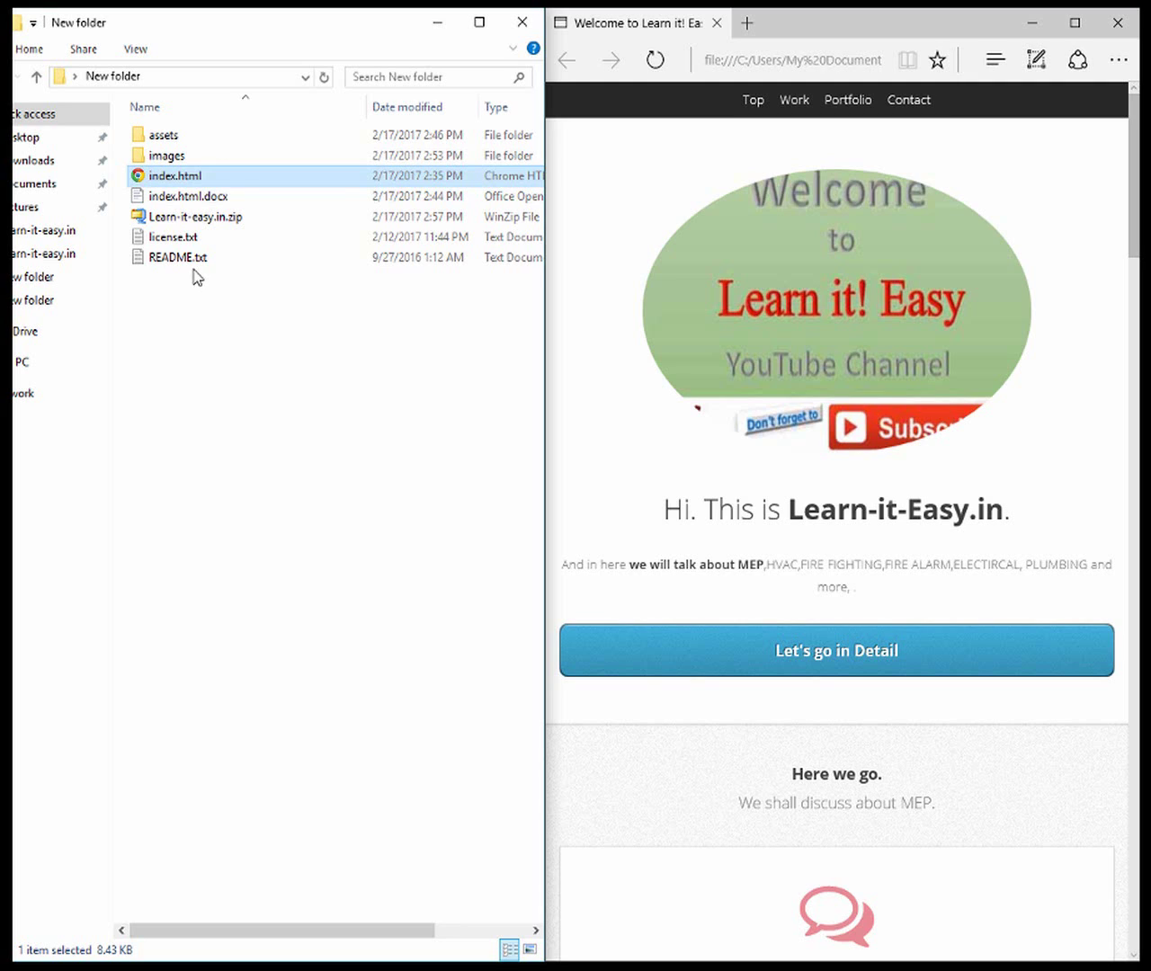
click(194, 203)
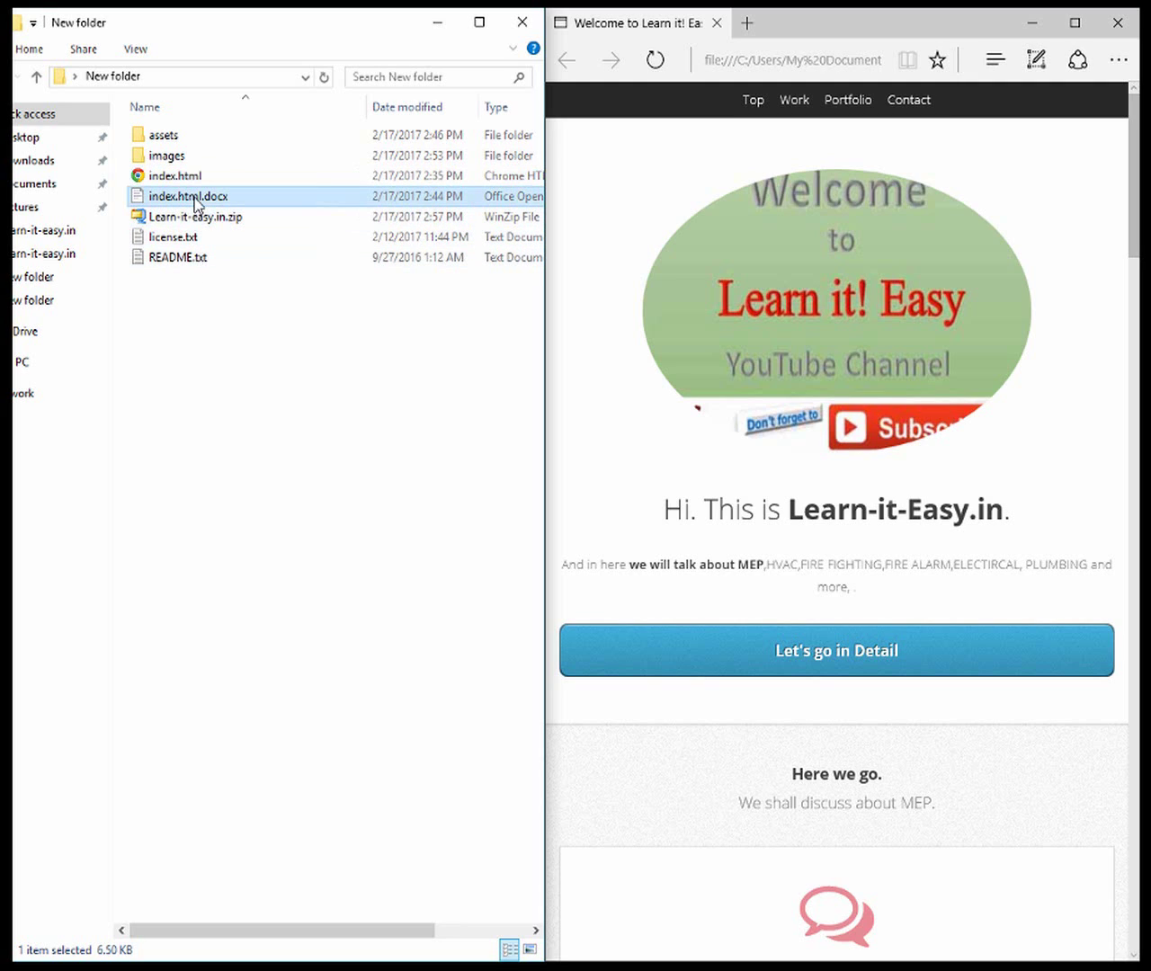
Open index.html.docx in WordPad on the left half and highlight the 'Hi. This is Learn-it-Easy' heading in Edge
double_click(194, 203)
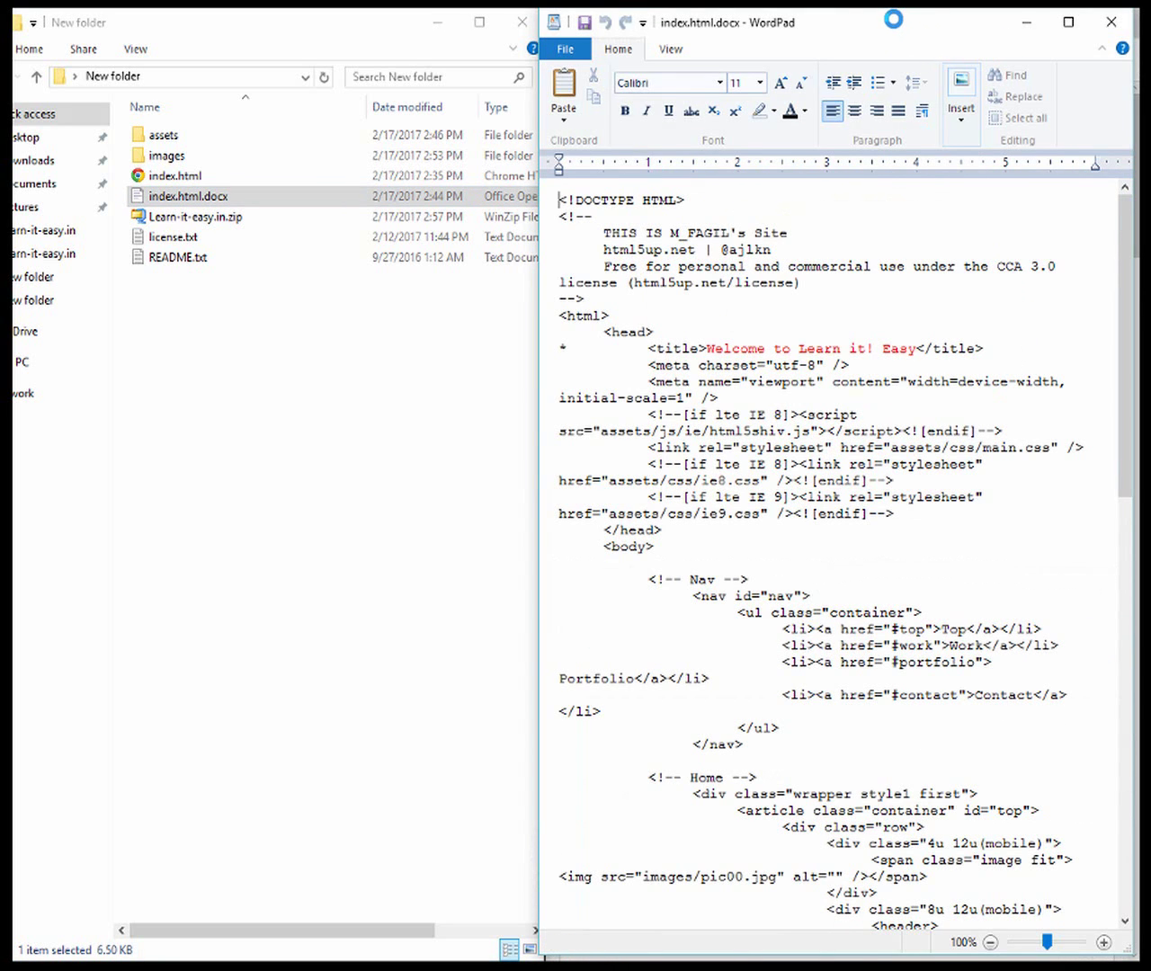
drag(860, 27, 395, 25)
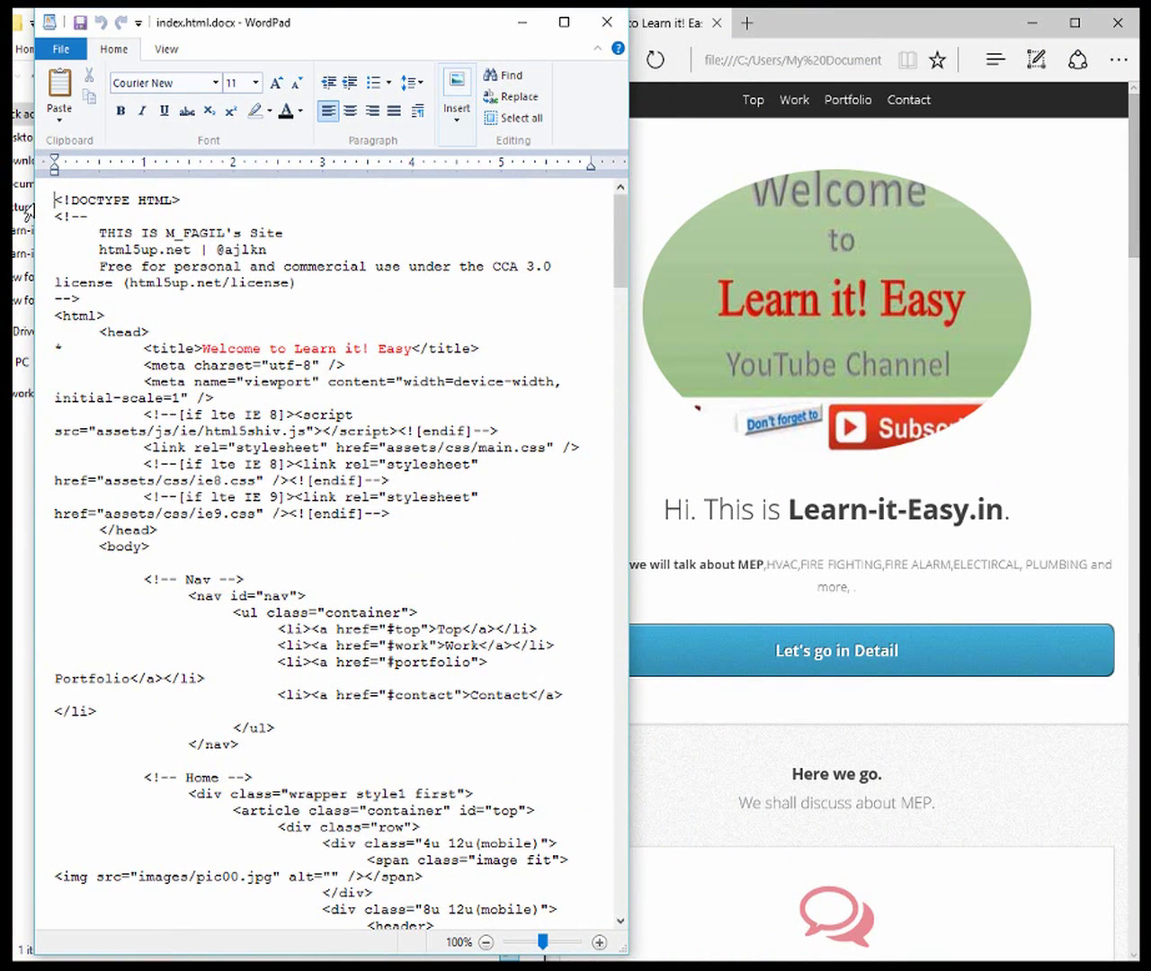
drag(34, 203, 108, 201)
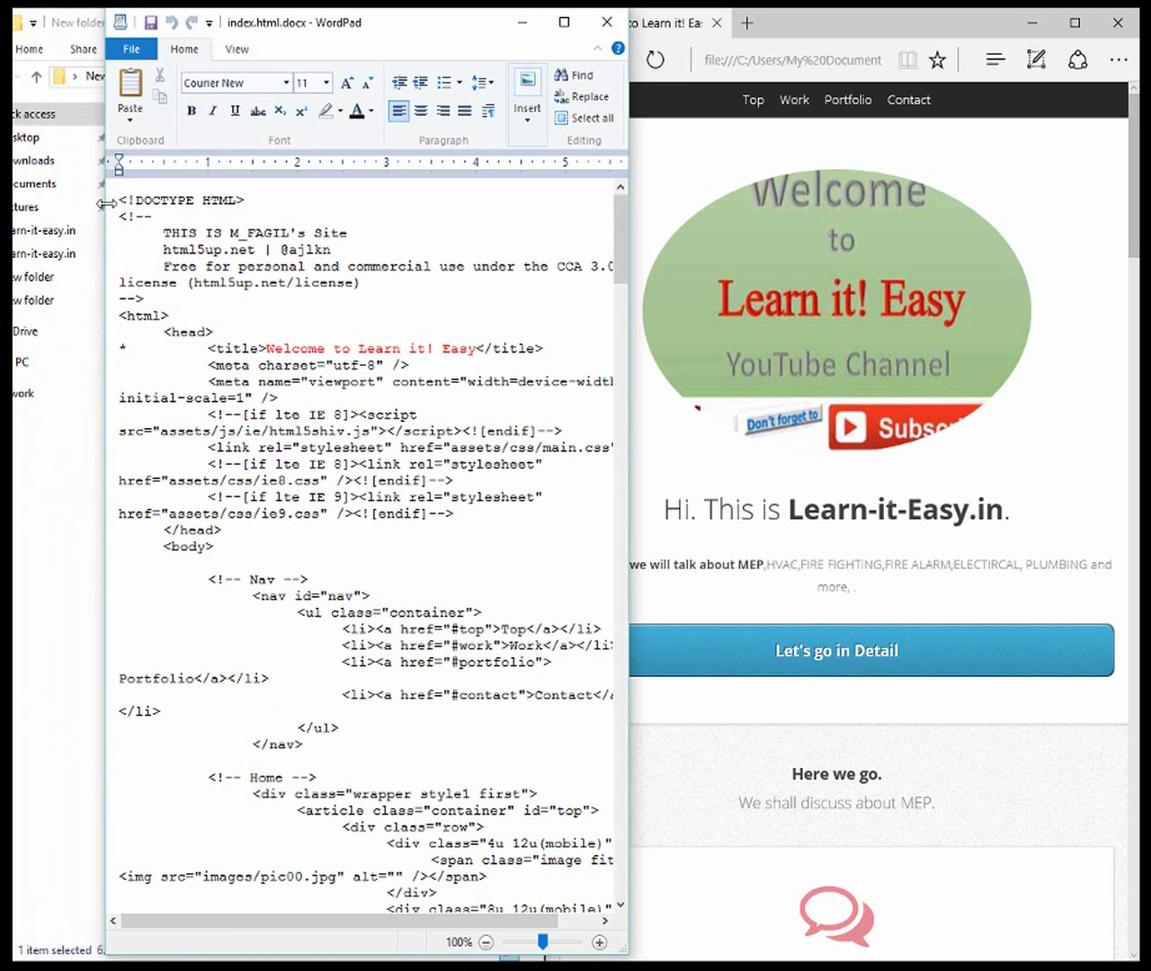
drag(369, 27, 281, 24)
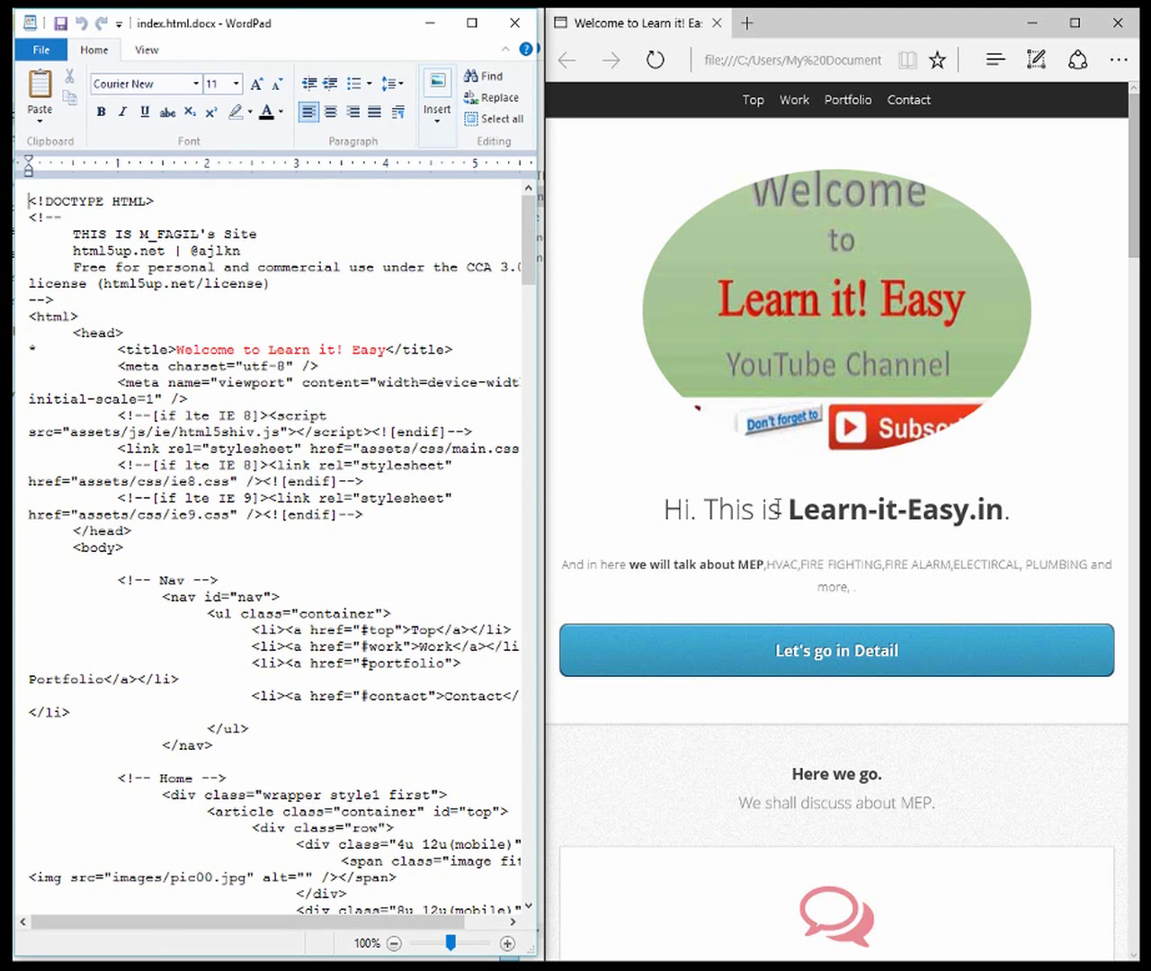
drag(666, 511, 990, 514)
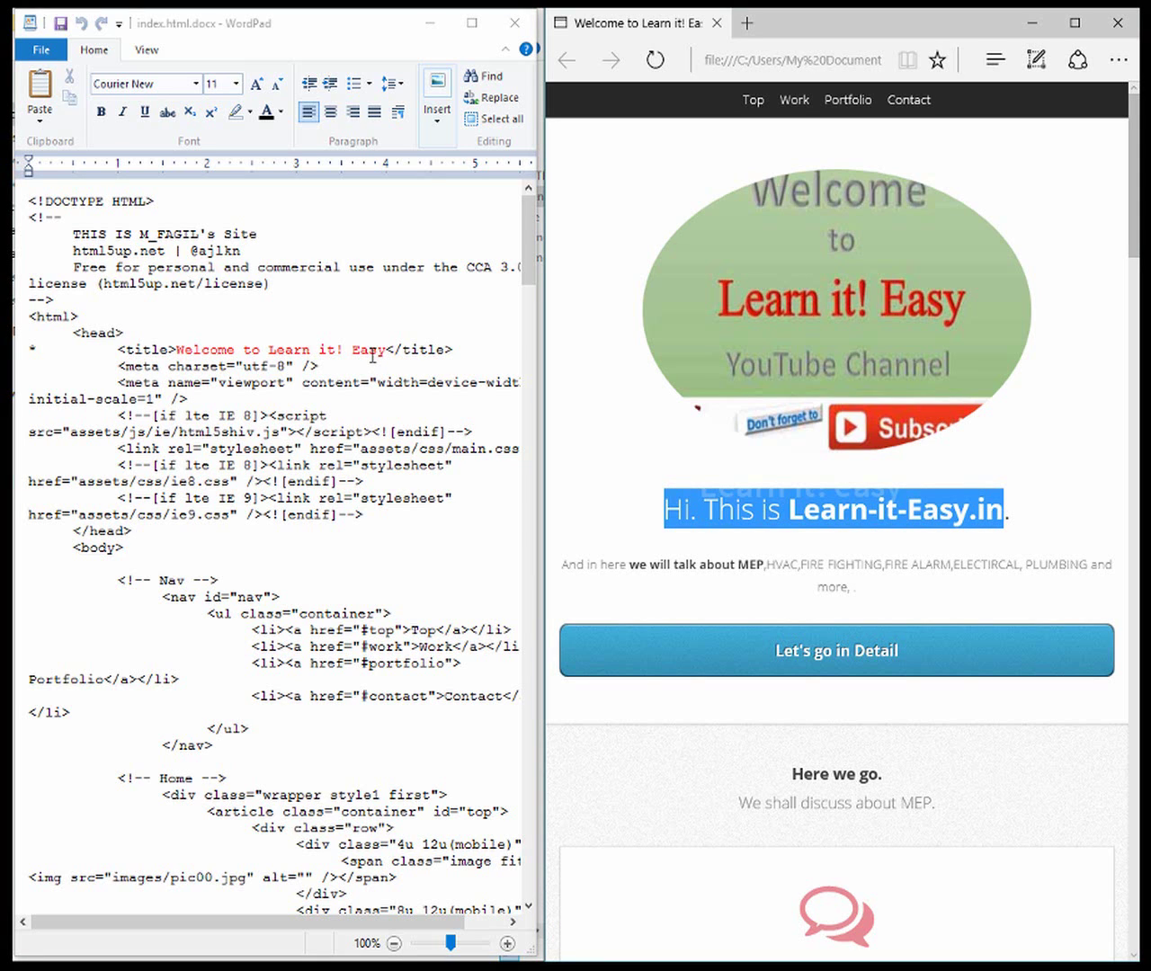
Select the h1 heading code in WordPad that matches the page's heading
scroll(373, 356, down, 7)
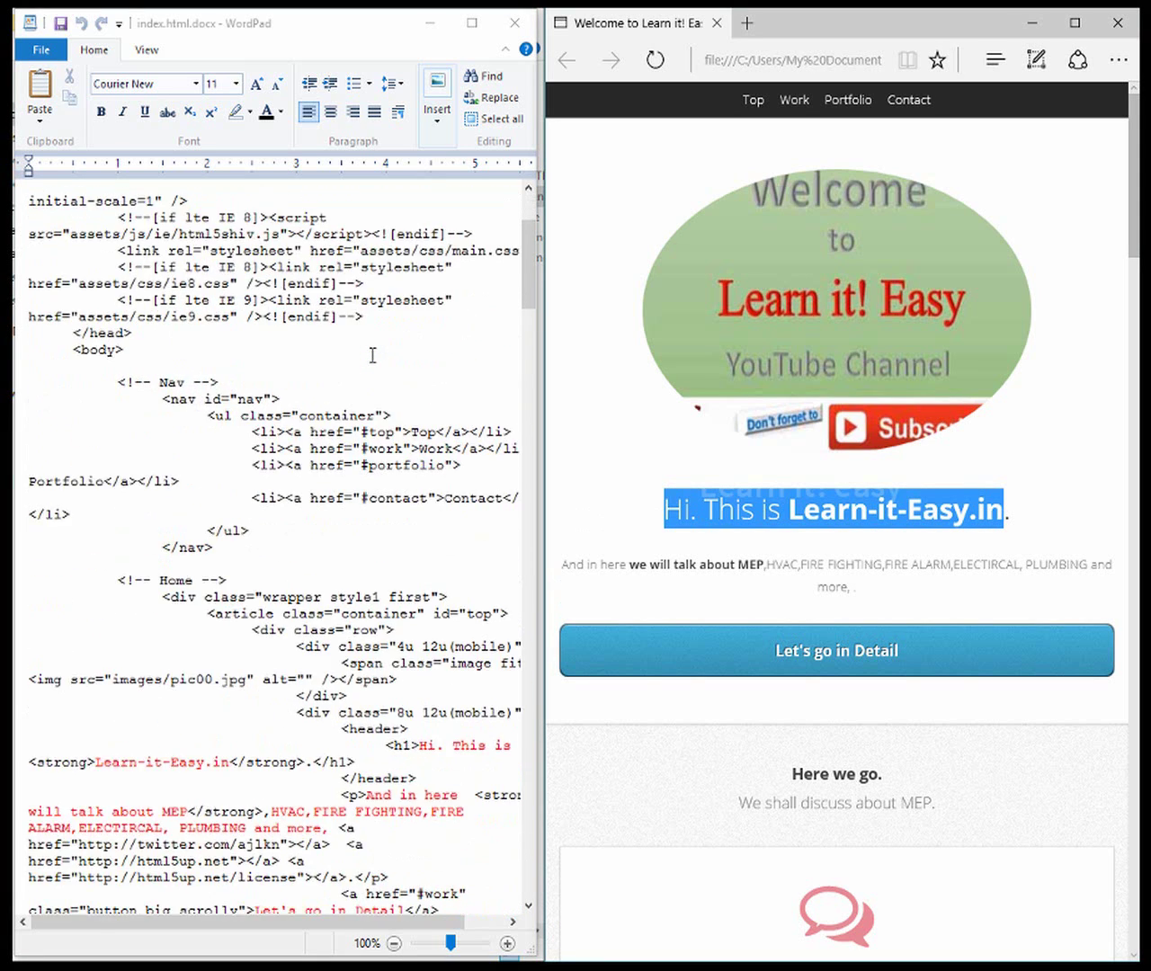
scroll(373, 356, down, 5)
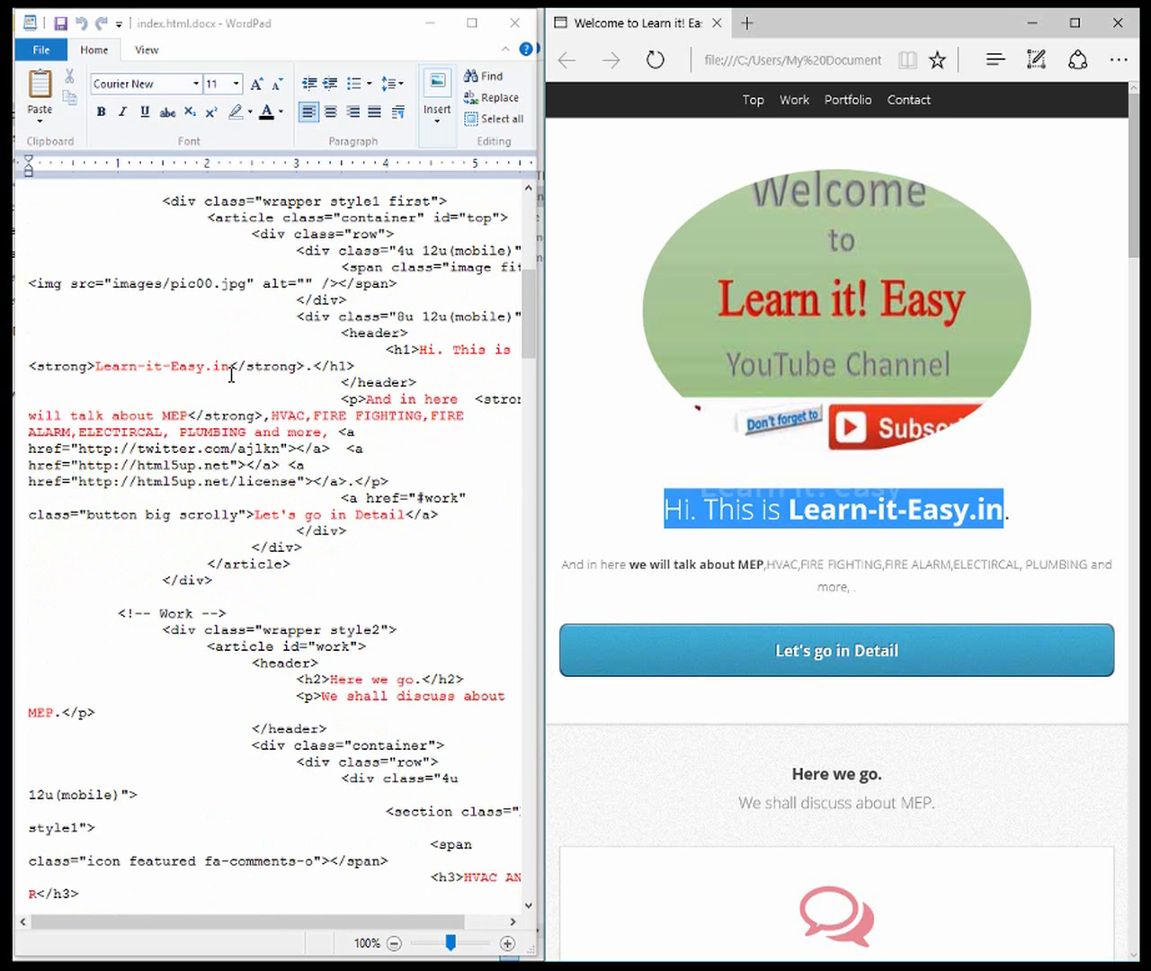
click(432, 356)
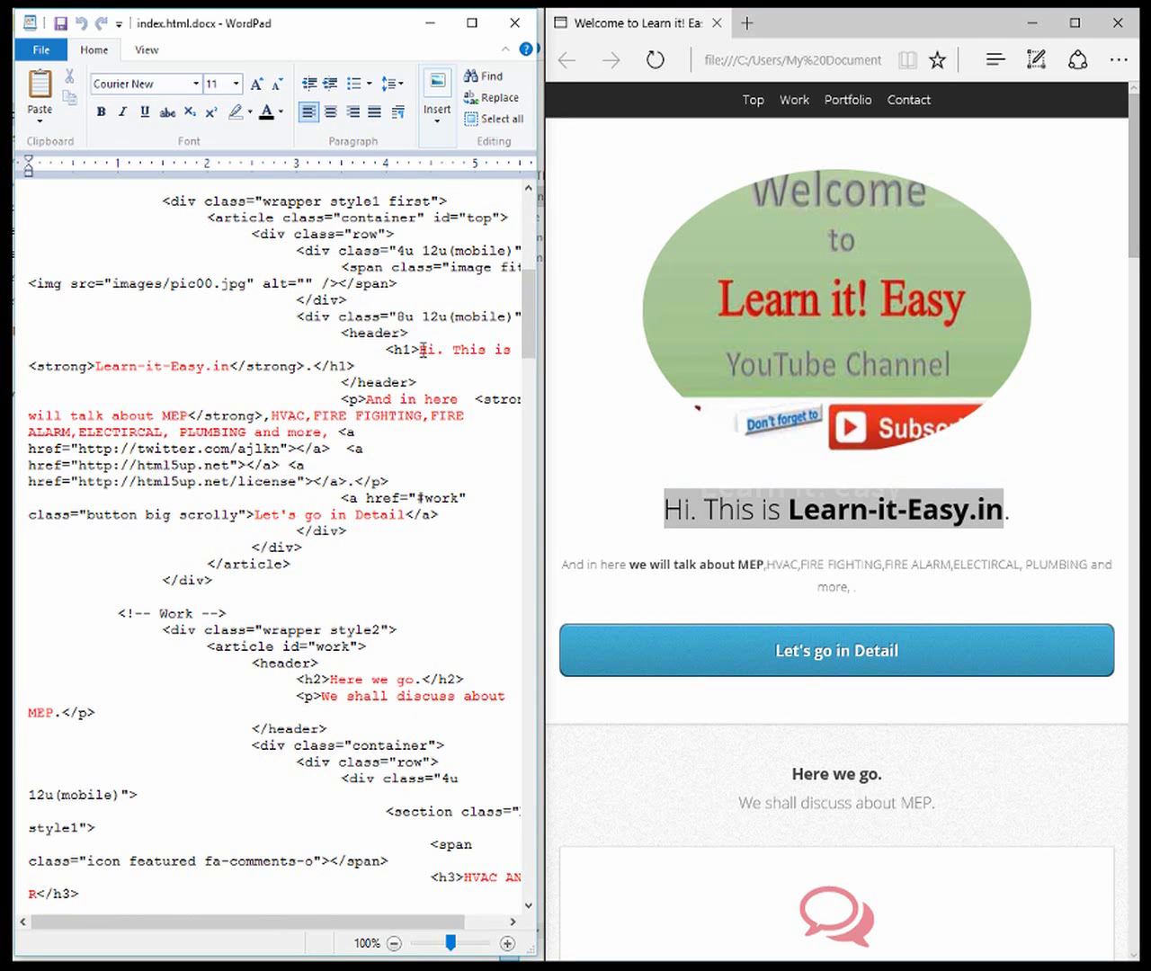
drag(423, 349, 512, 367)
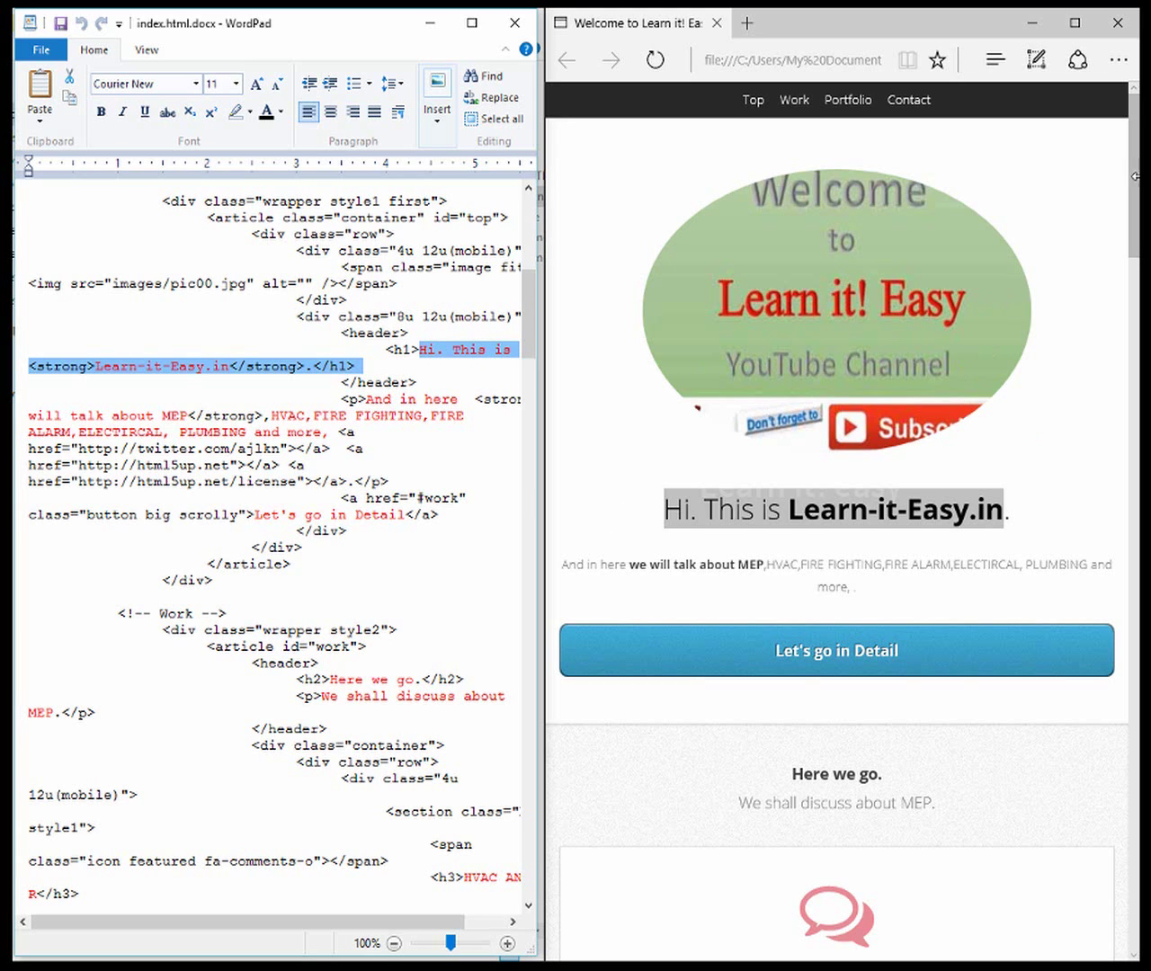
drag(1136, 170, 1136, 319)
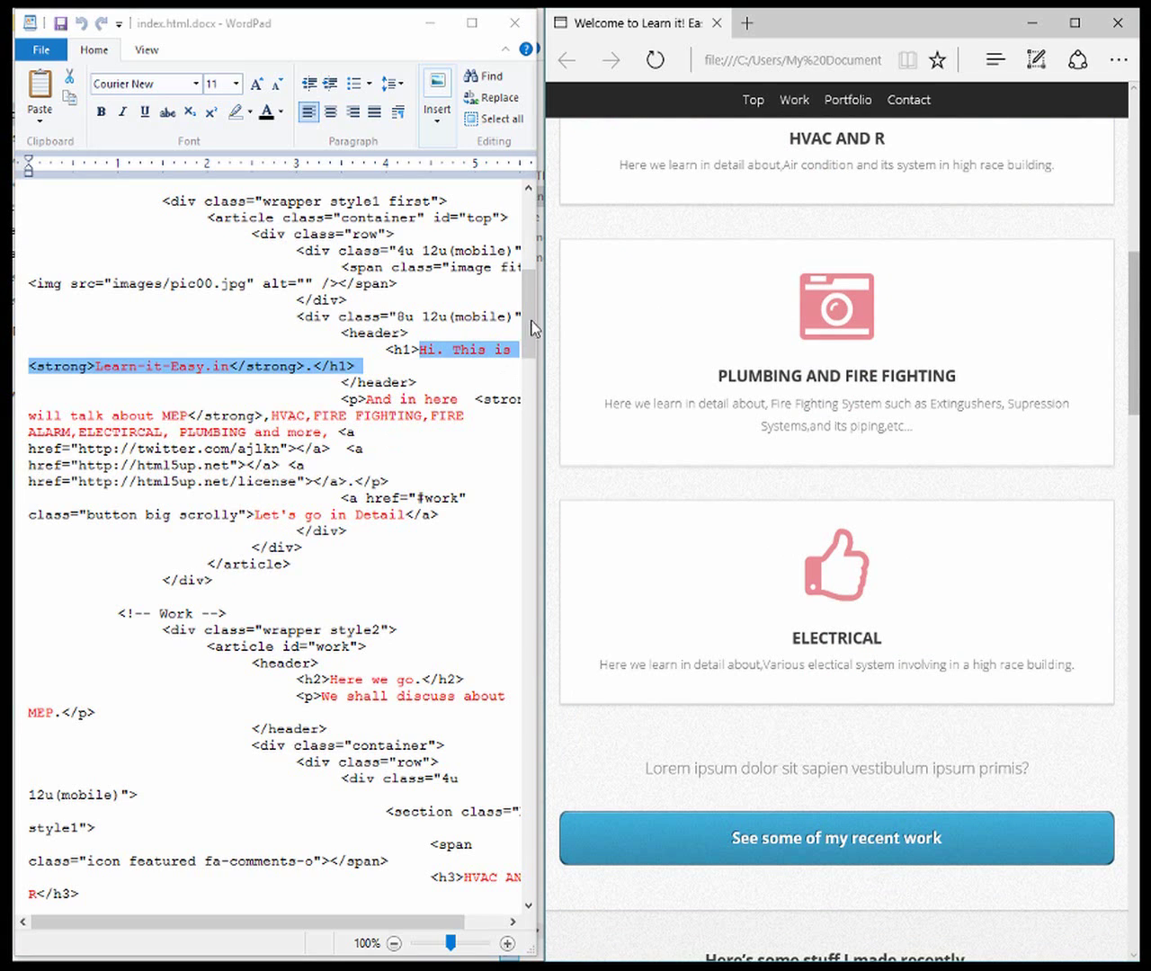
Compare the WordPad HTML source with the rendered page in Edge, scrolling through the code
key(alt+Tab)
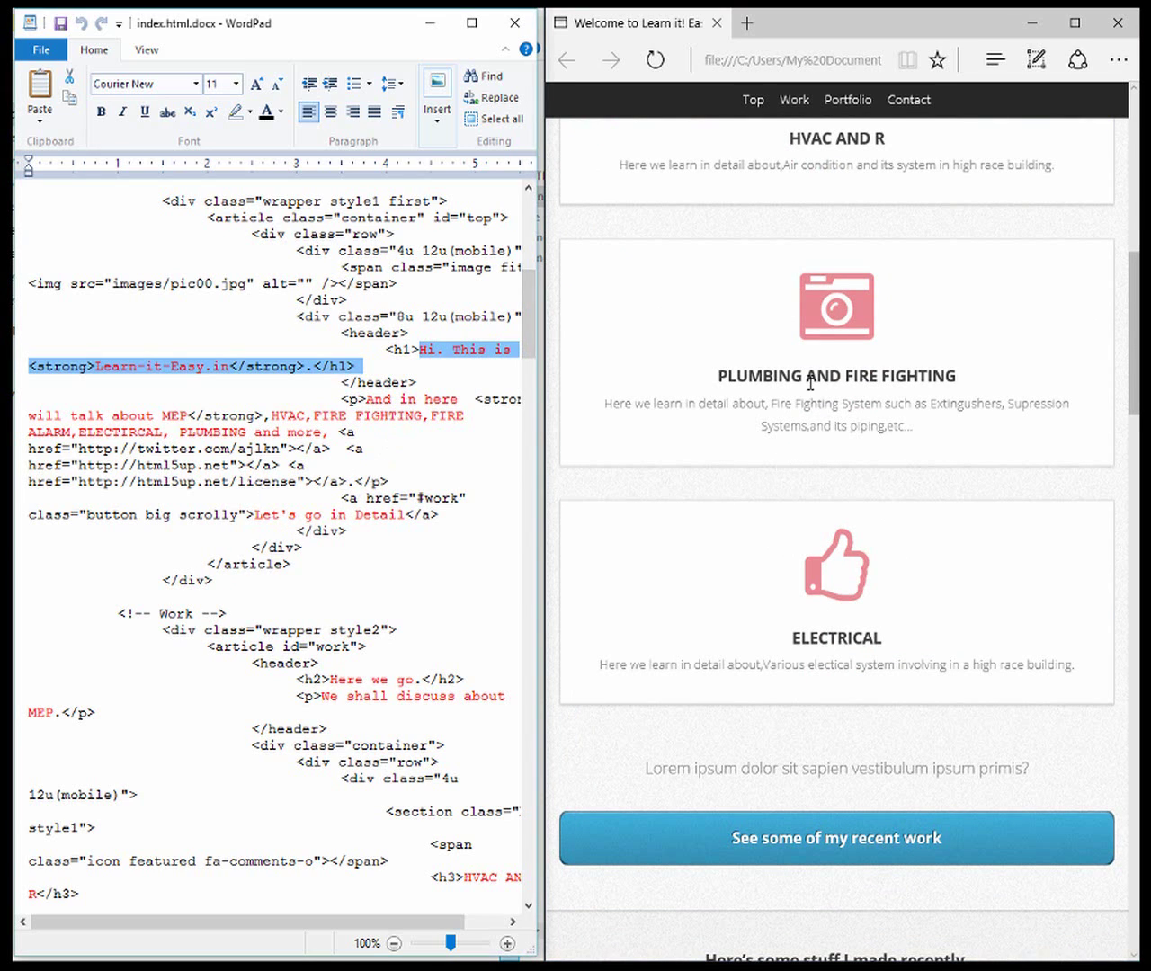
click(810, 384)
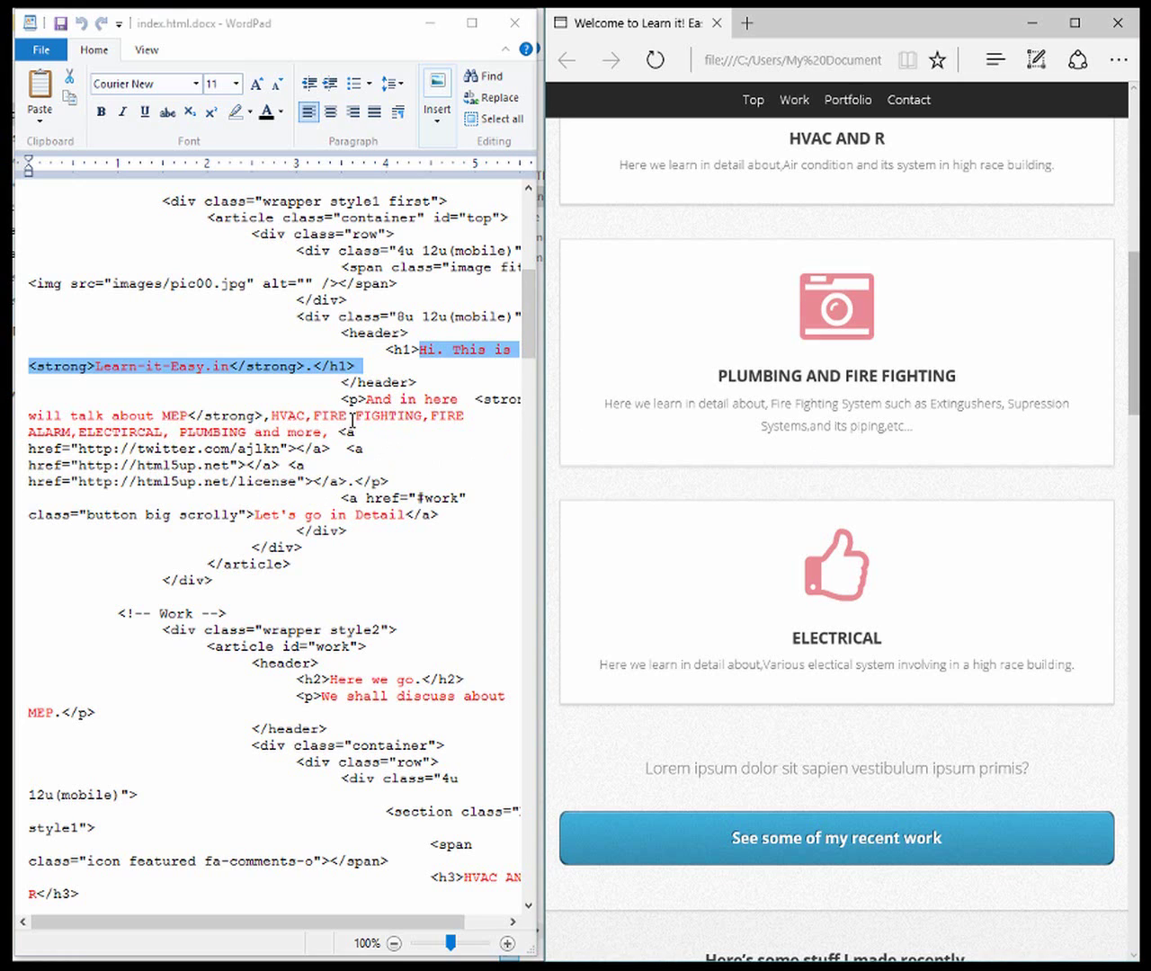
key(alt+Tab)
scroll(739, 514, down, 1)
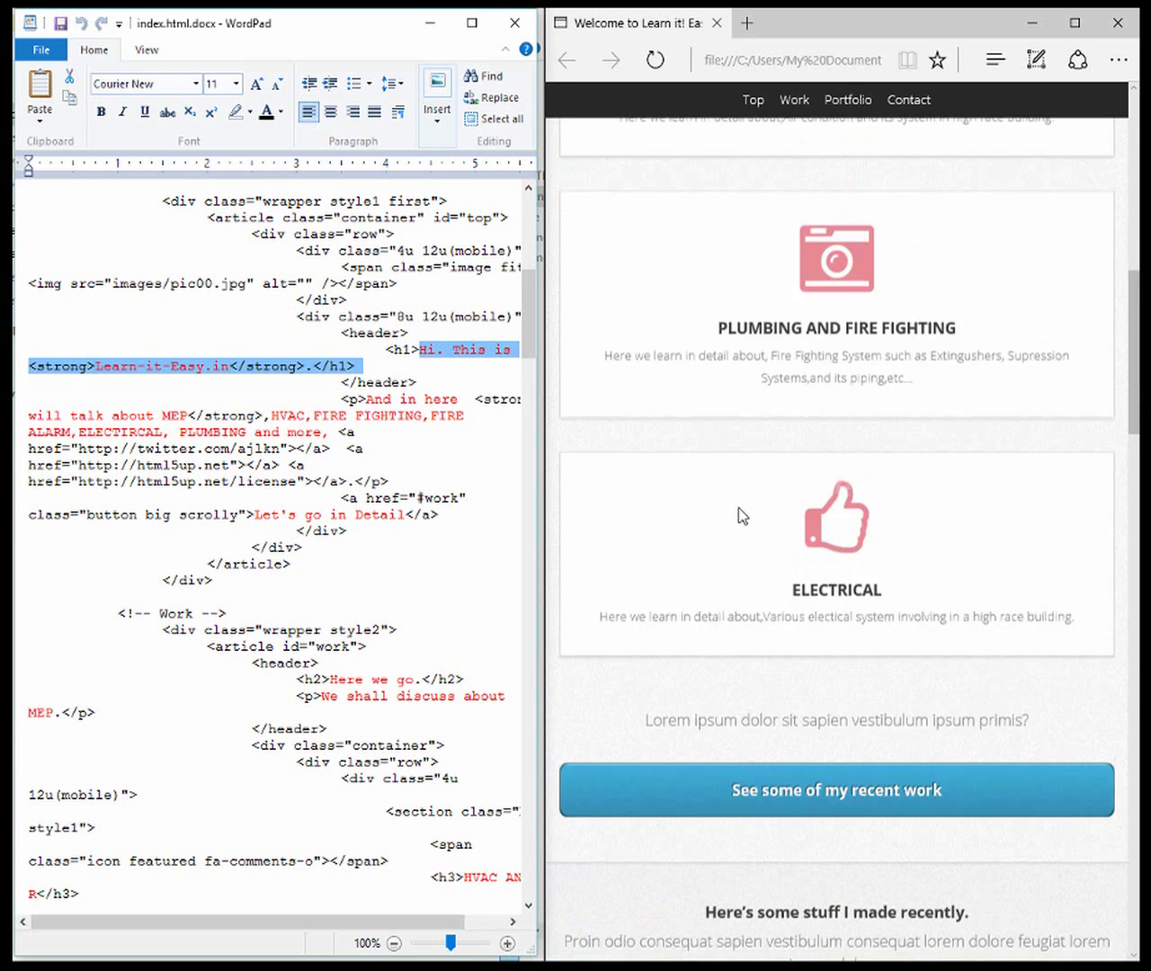
scroll(756, 567, up, 5)
scroll(791, 782, down, 4)
scroll(787, 772, down, 2)
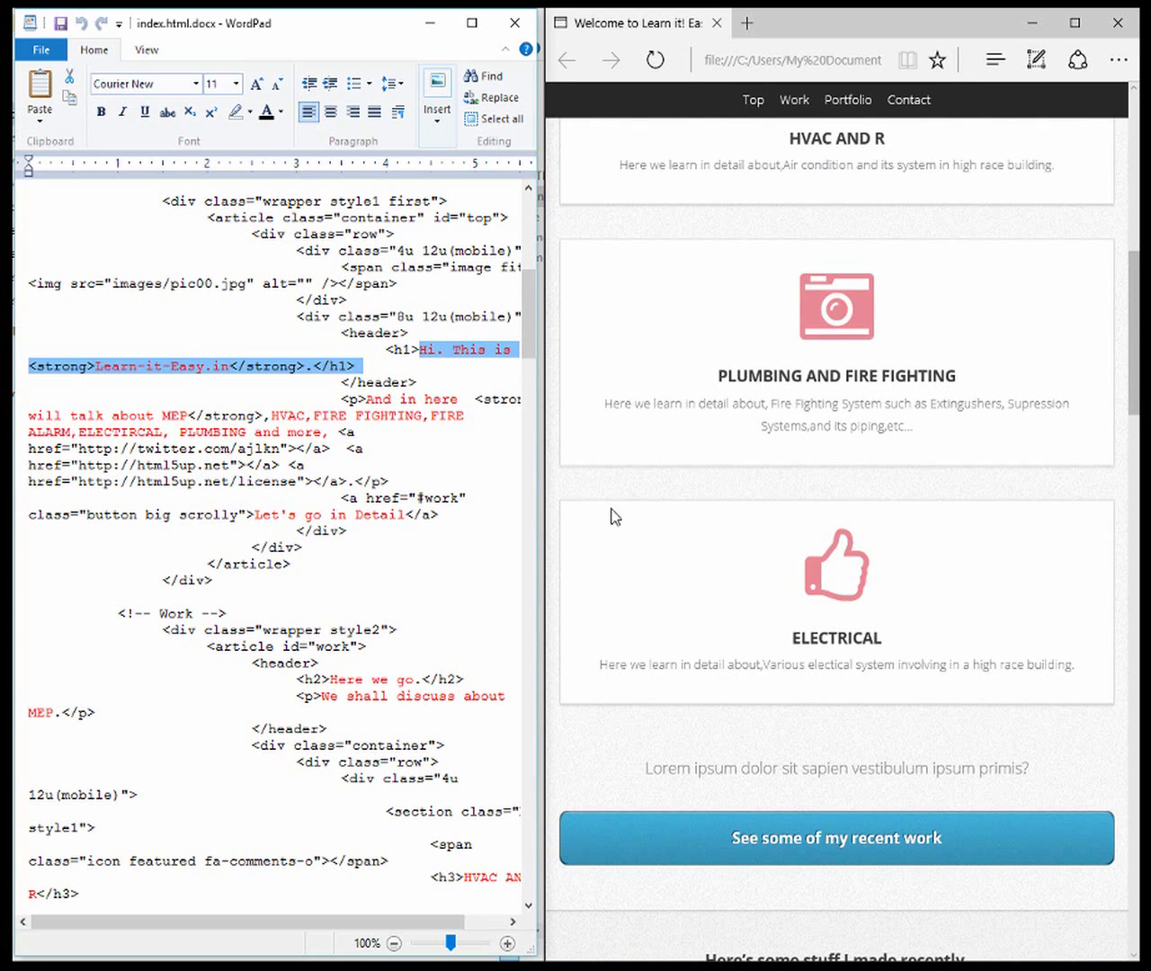
click(795, 640)
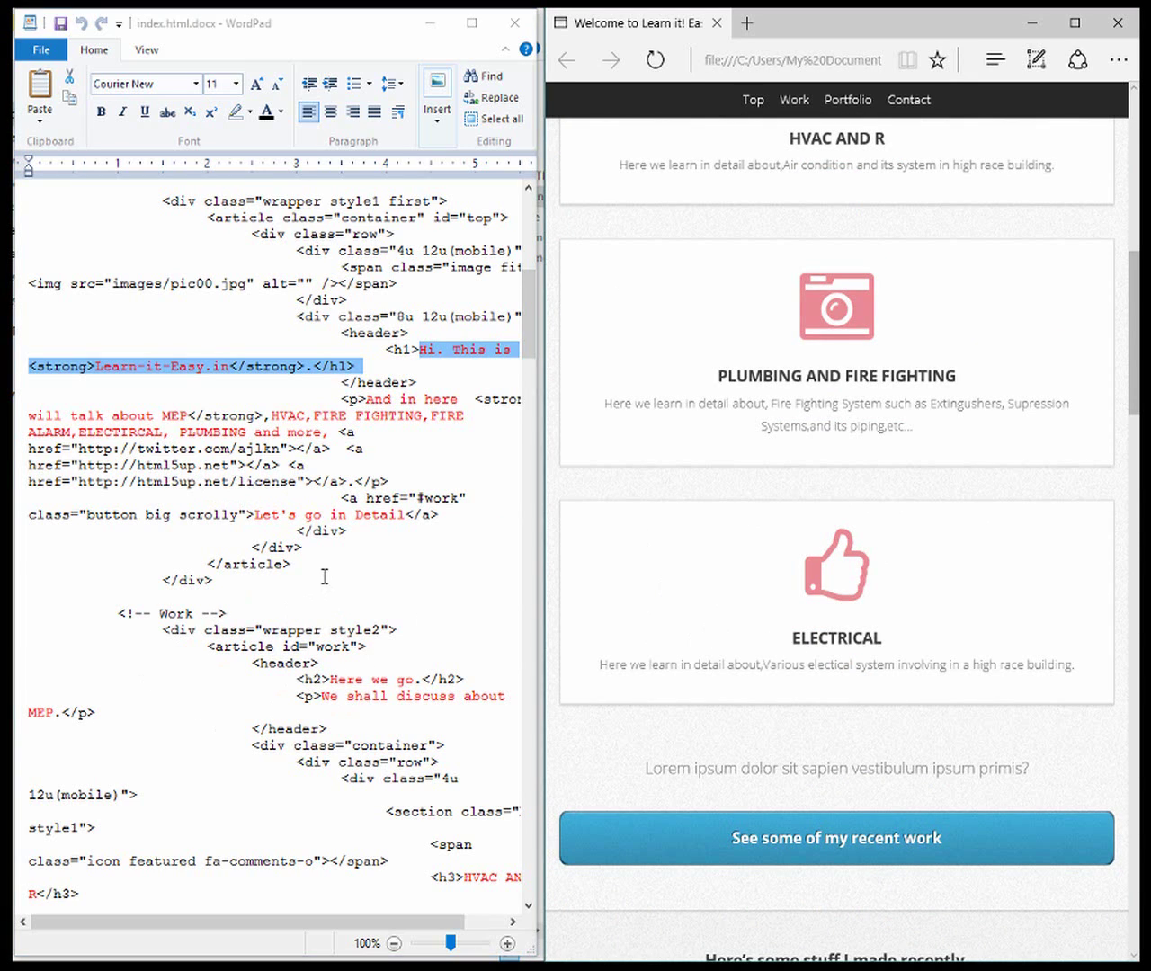
Bring both to the portfolio section and select the Fire Fighting Basics YouTube link URL
scroll(325, 576, down, 8)
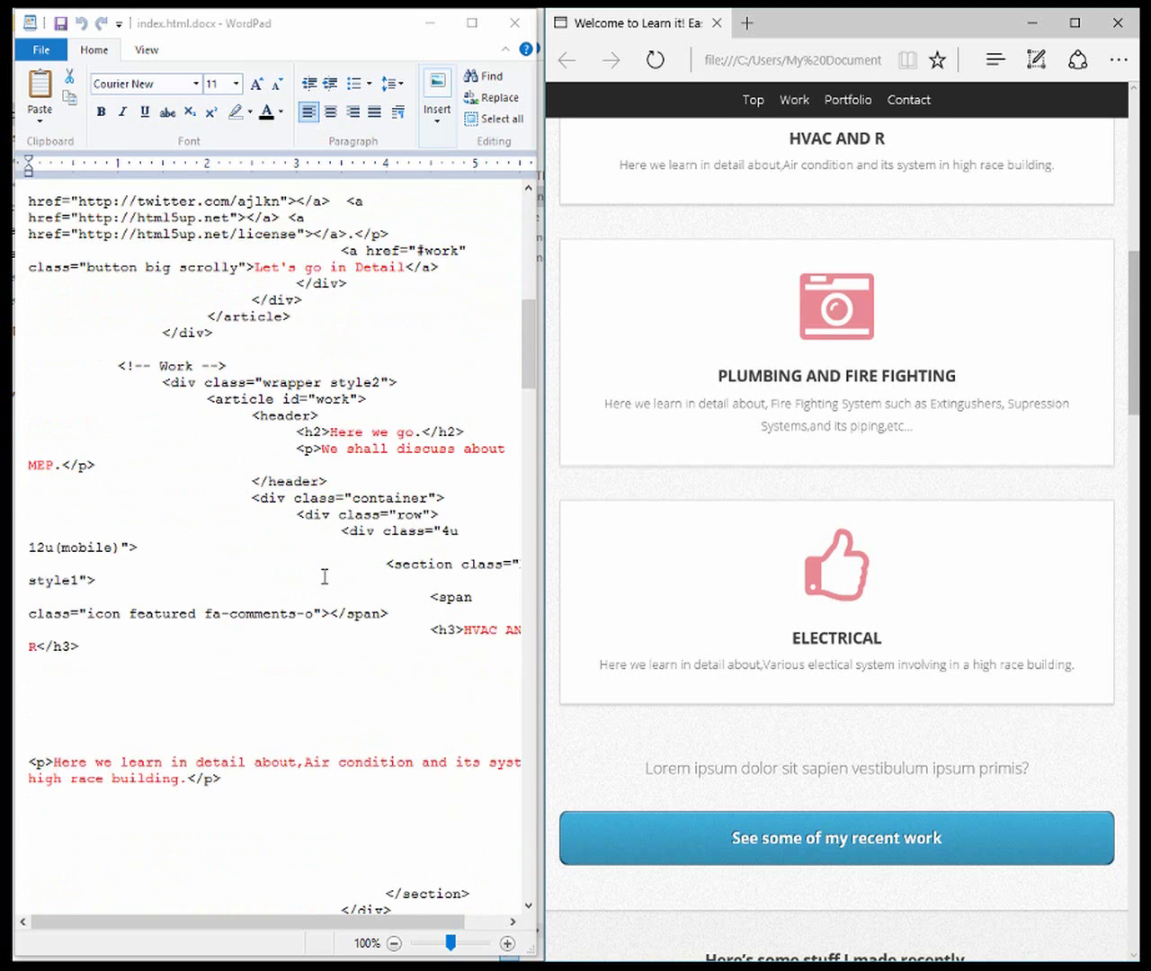
scroll(324, 576, down, 5)
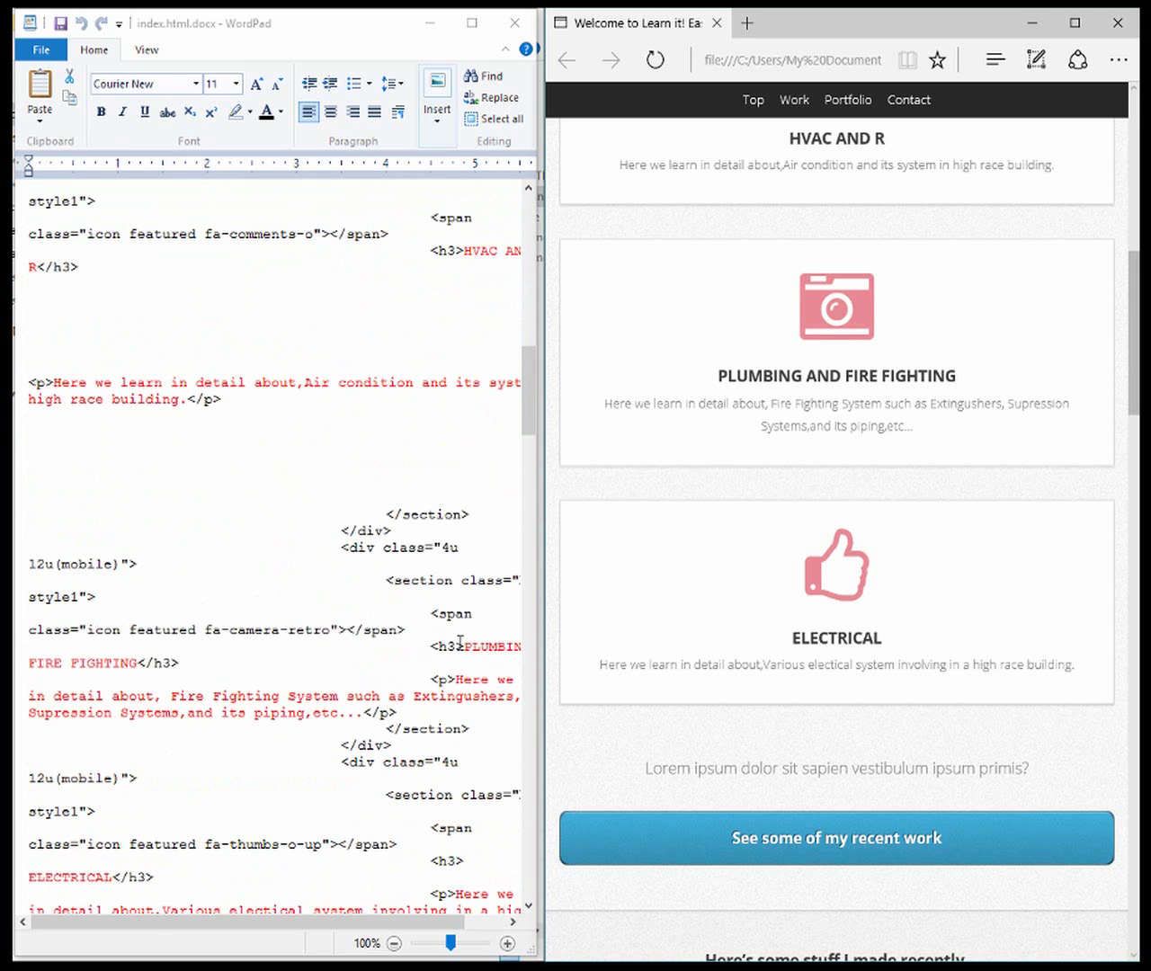
scroll(244, 641, down, 4)
click(157, 513)
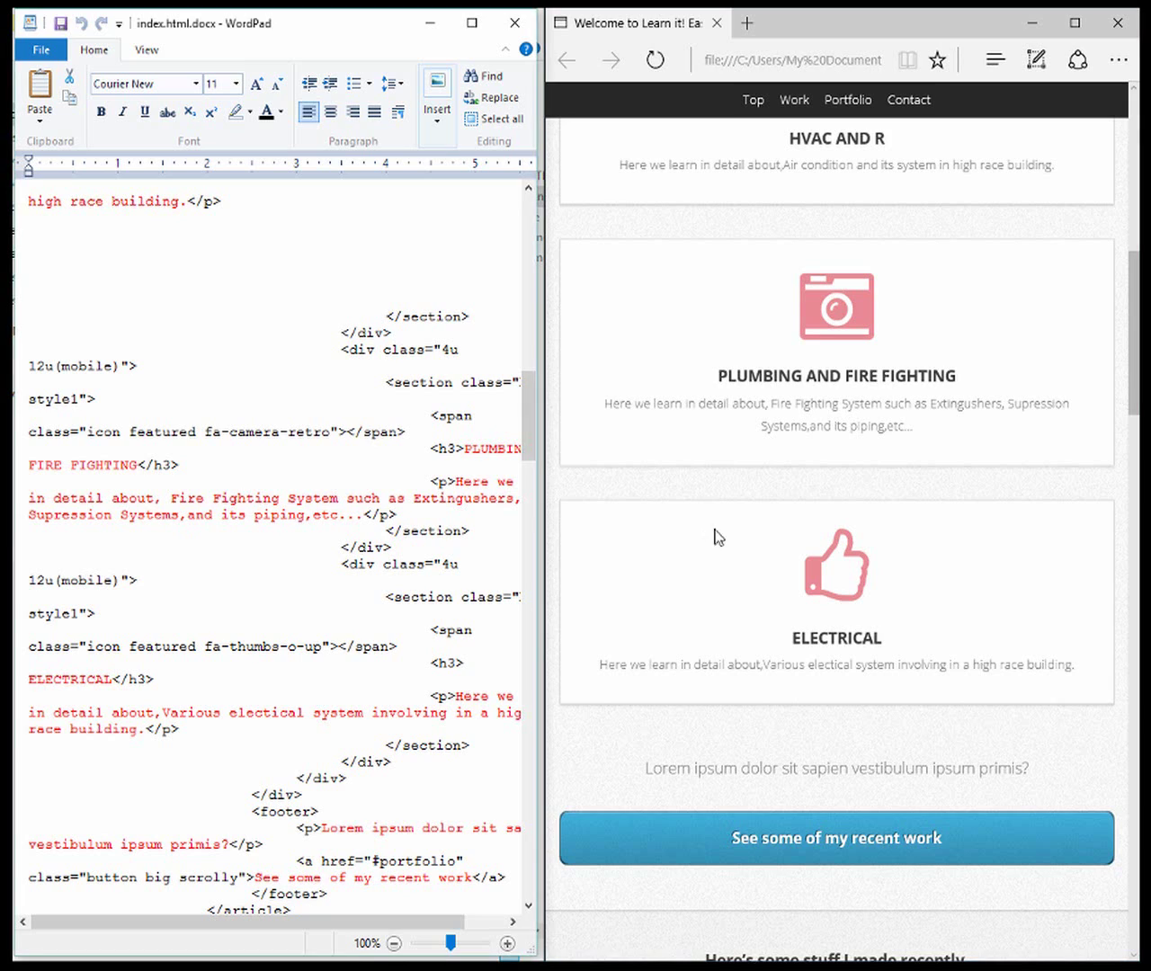
scroll(718, 559, down, 6)
scroll(207, 570, down, 4)
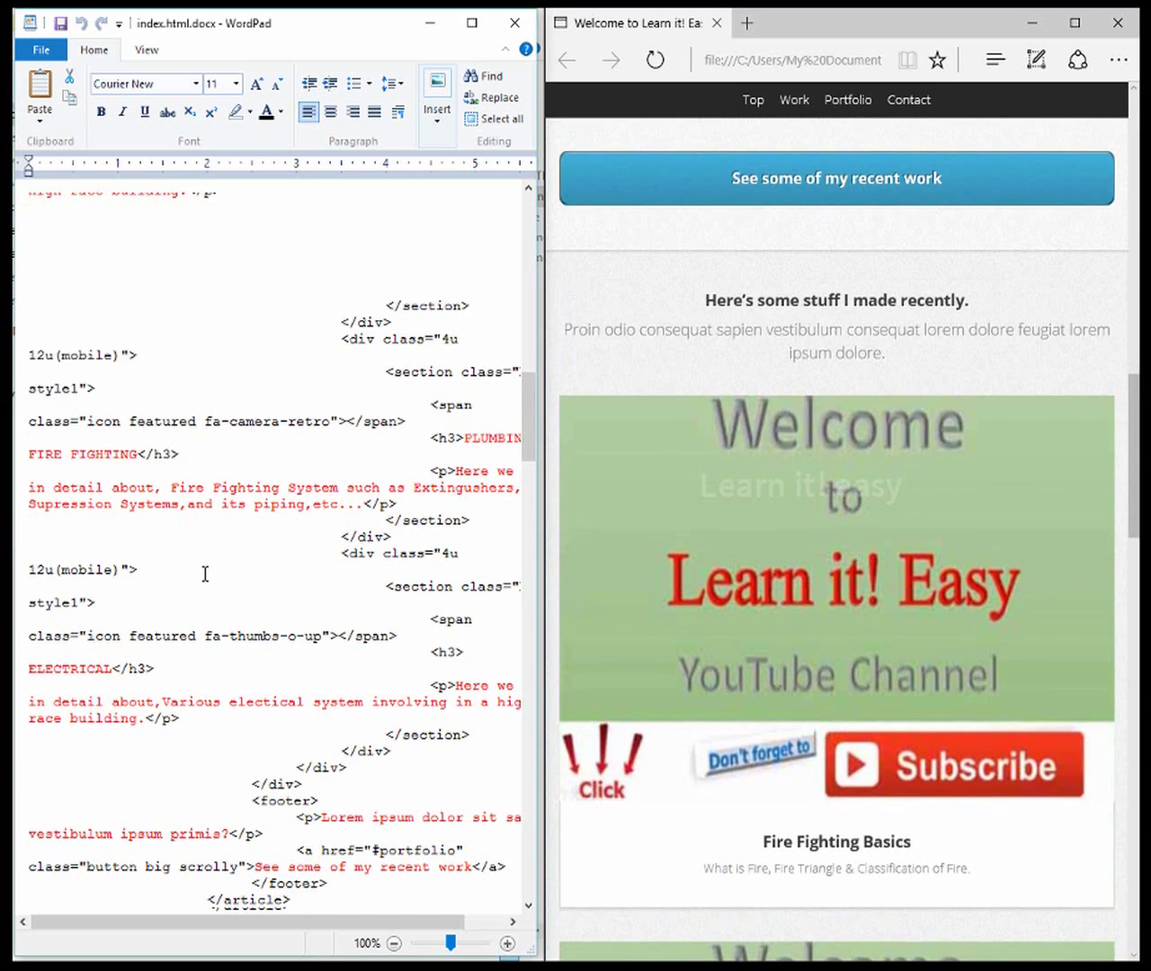
scroll(209, 571, down, 8)
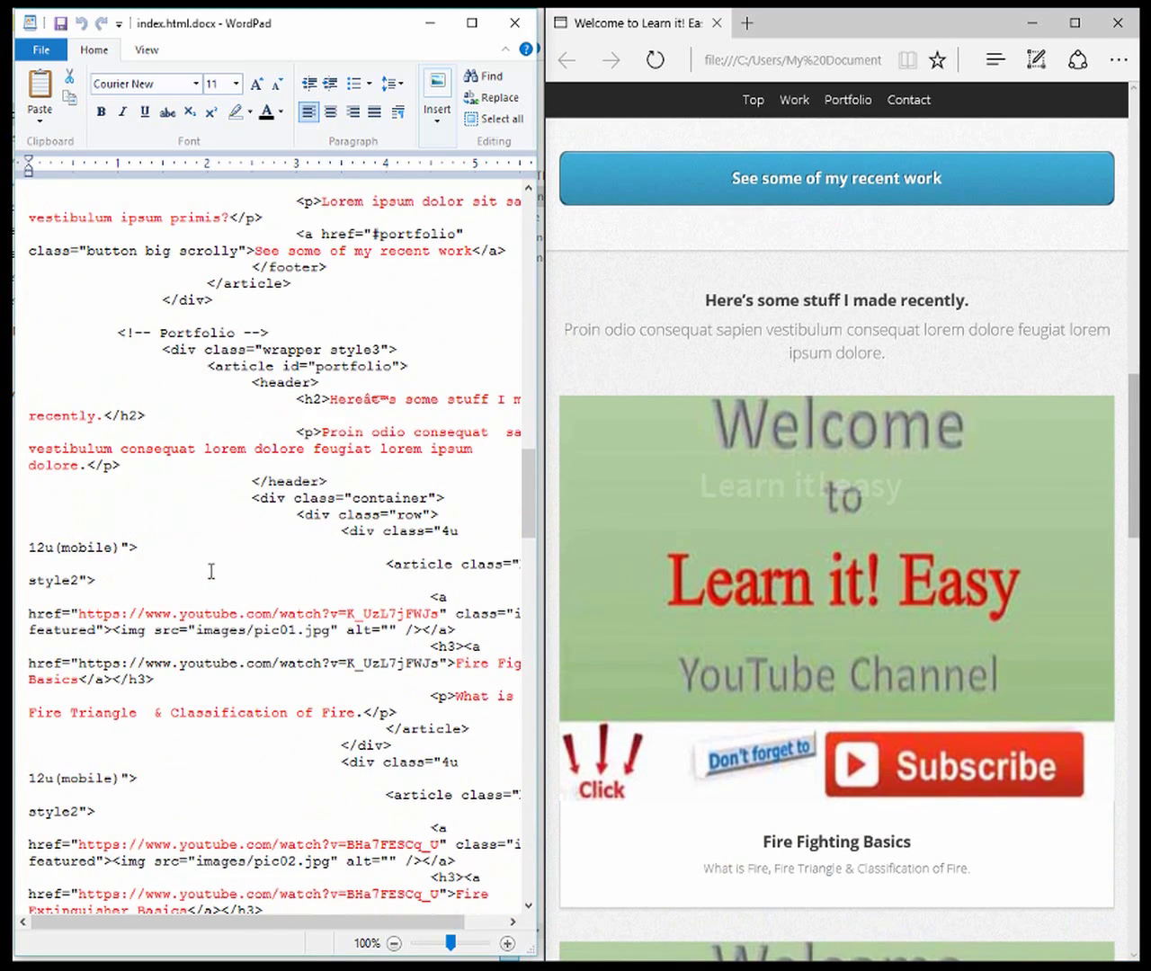
scroll(212, 572, down, 3)
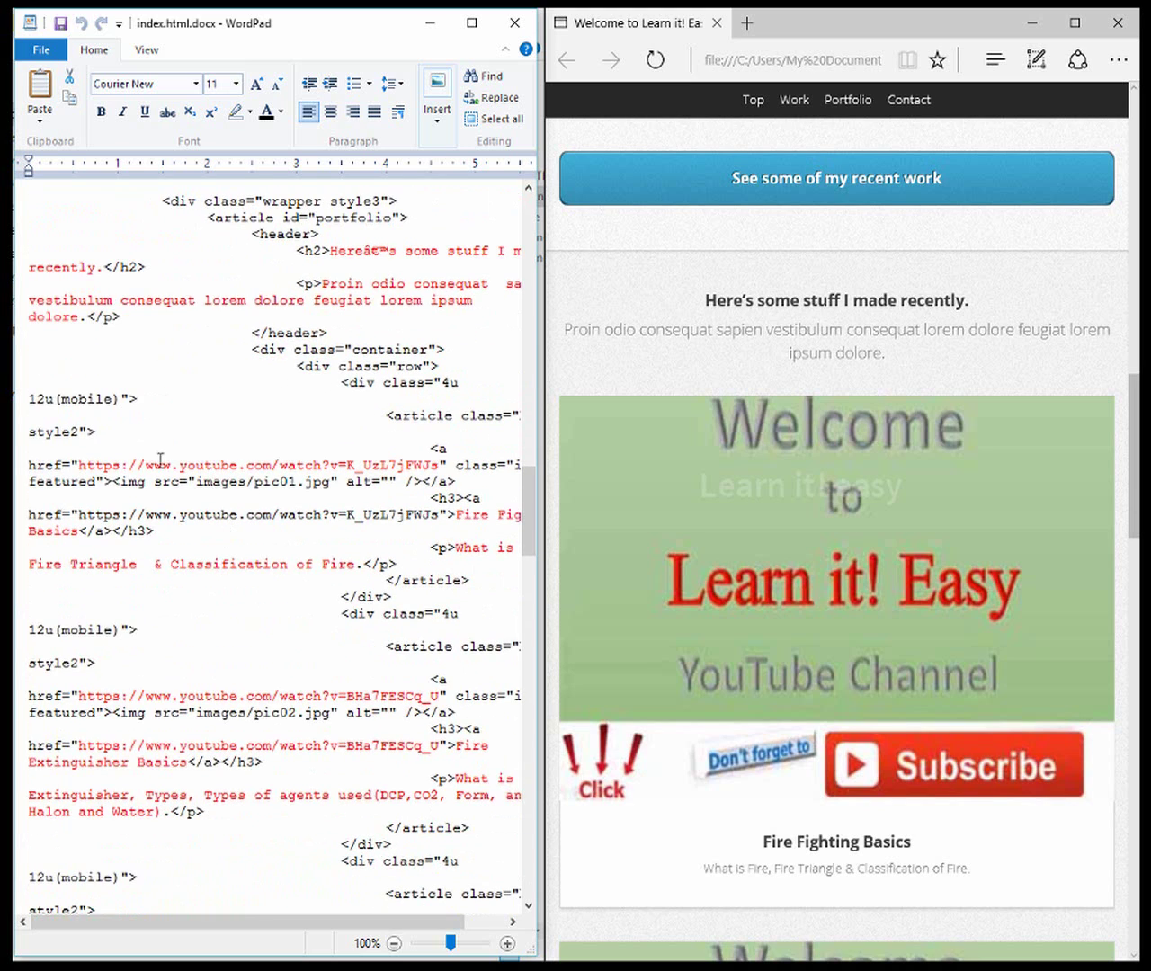
drag(79, 465, 422, 463)
click(339, 411)
click(296, 449)
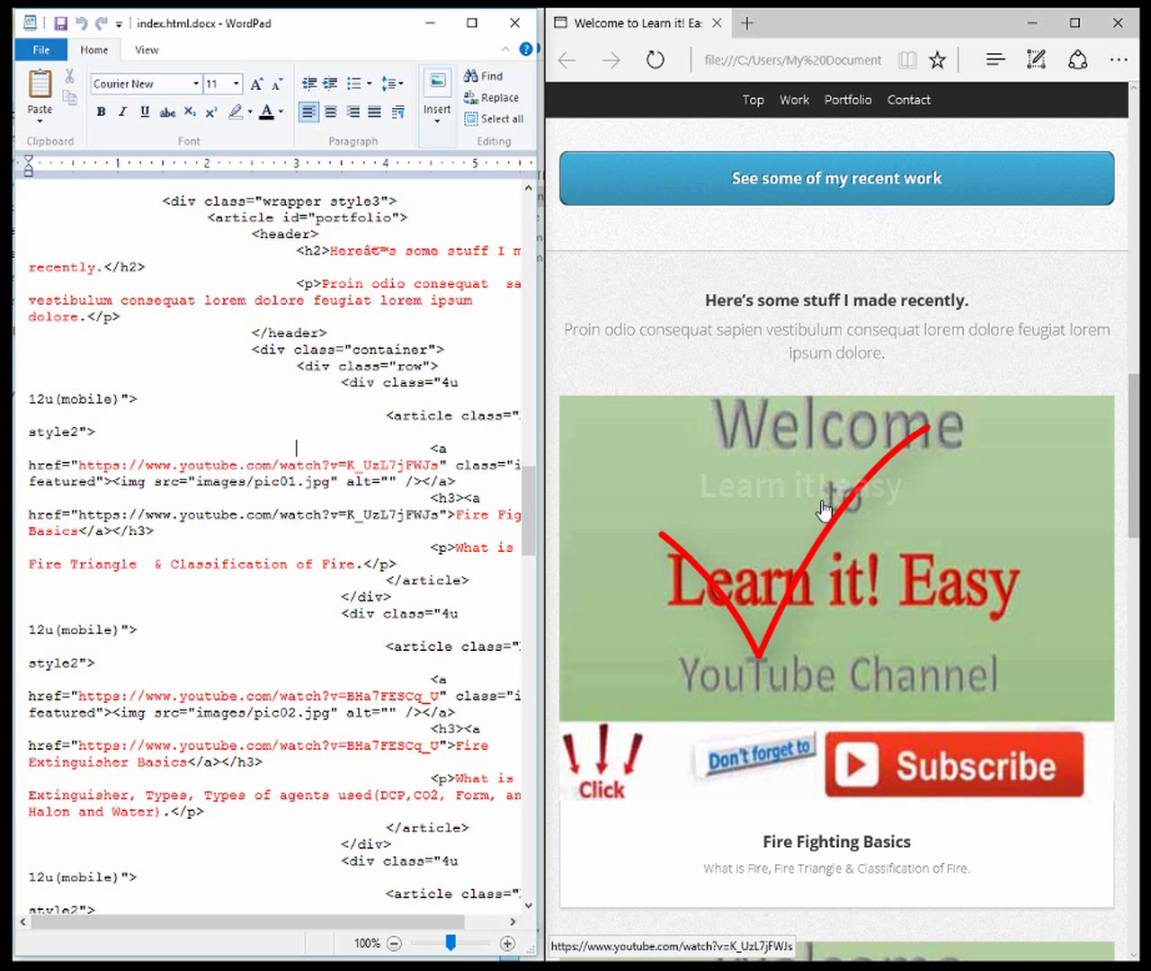
click(799, 530)
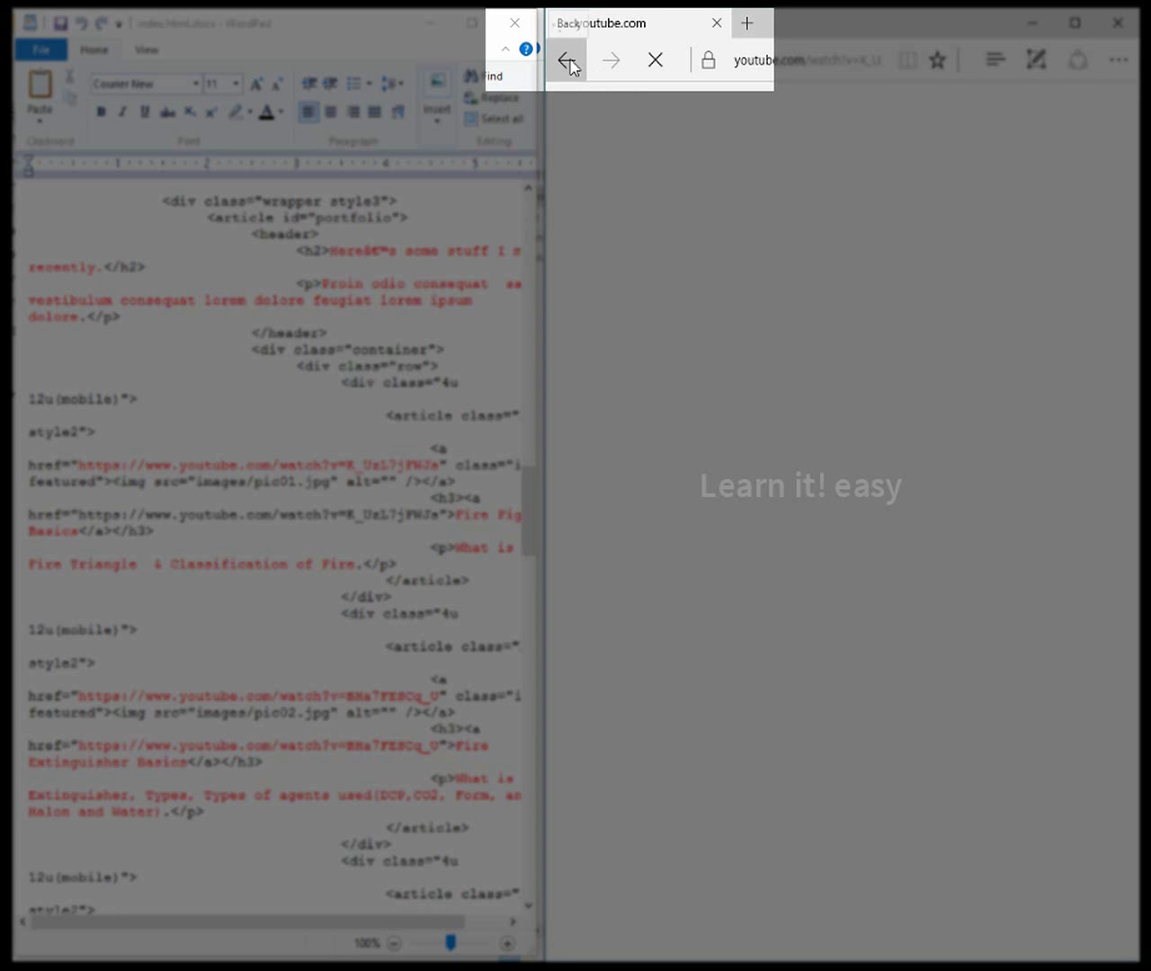
click(568, 63)
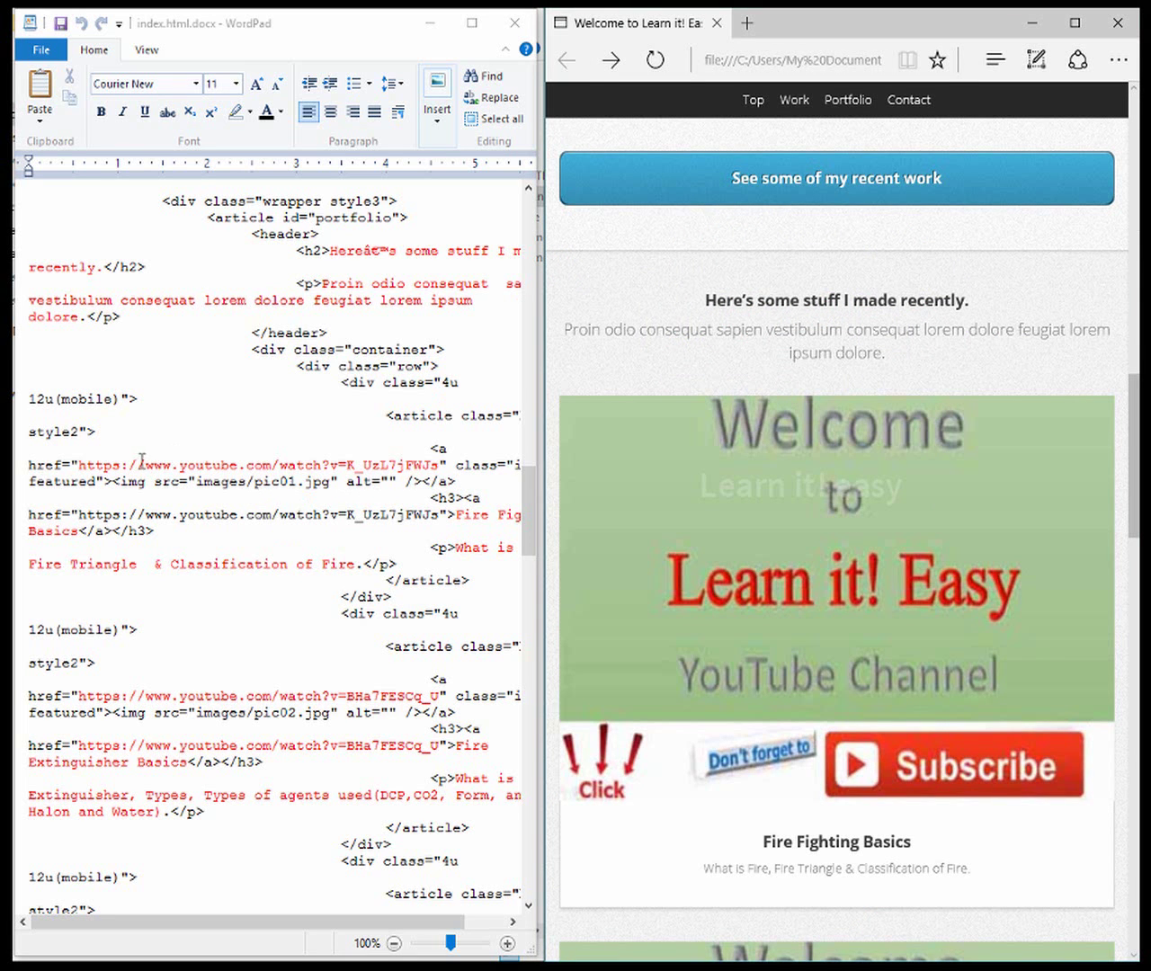
click(208, 464)
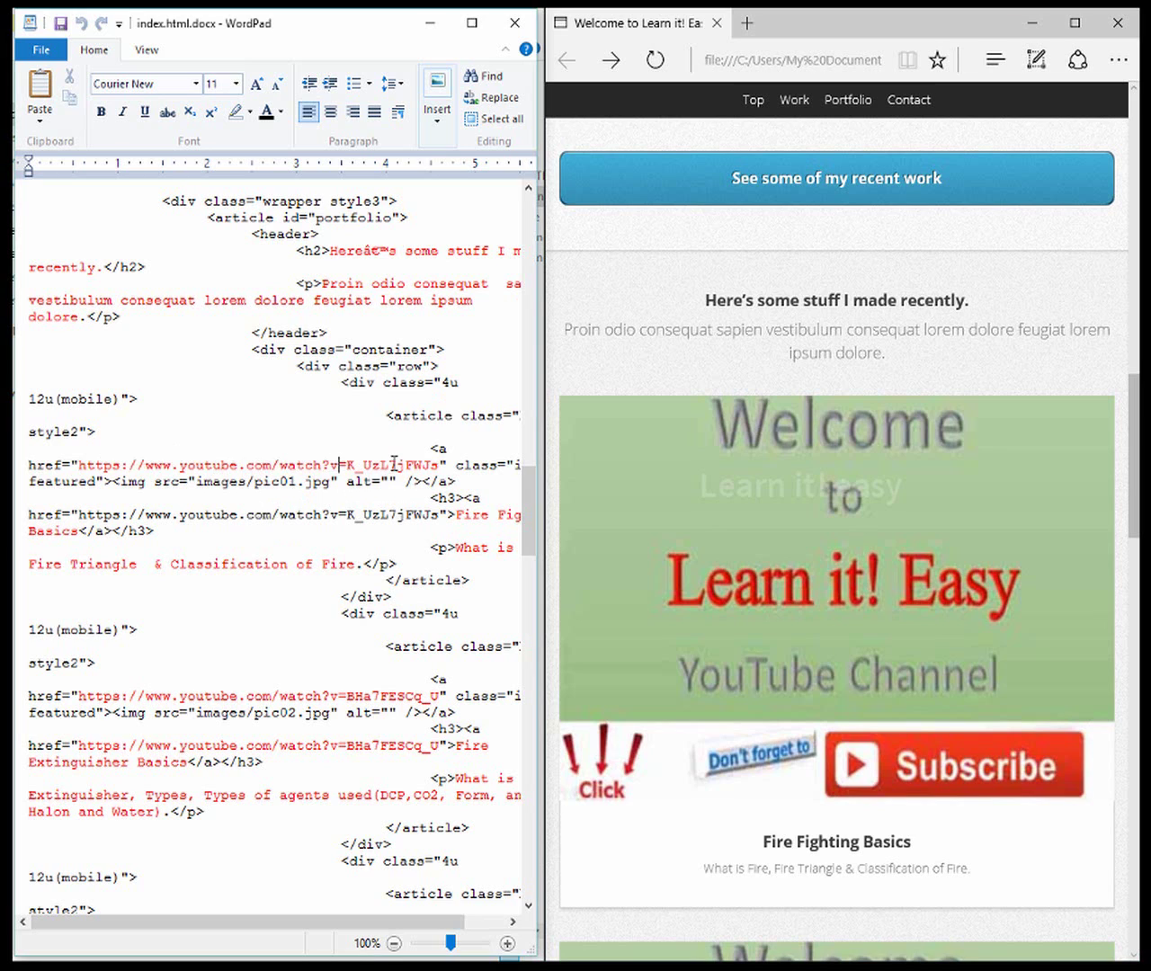
scroll(398, 464, down, 6)
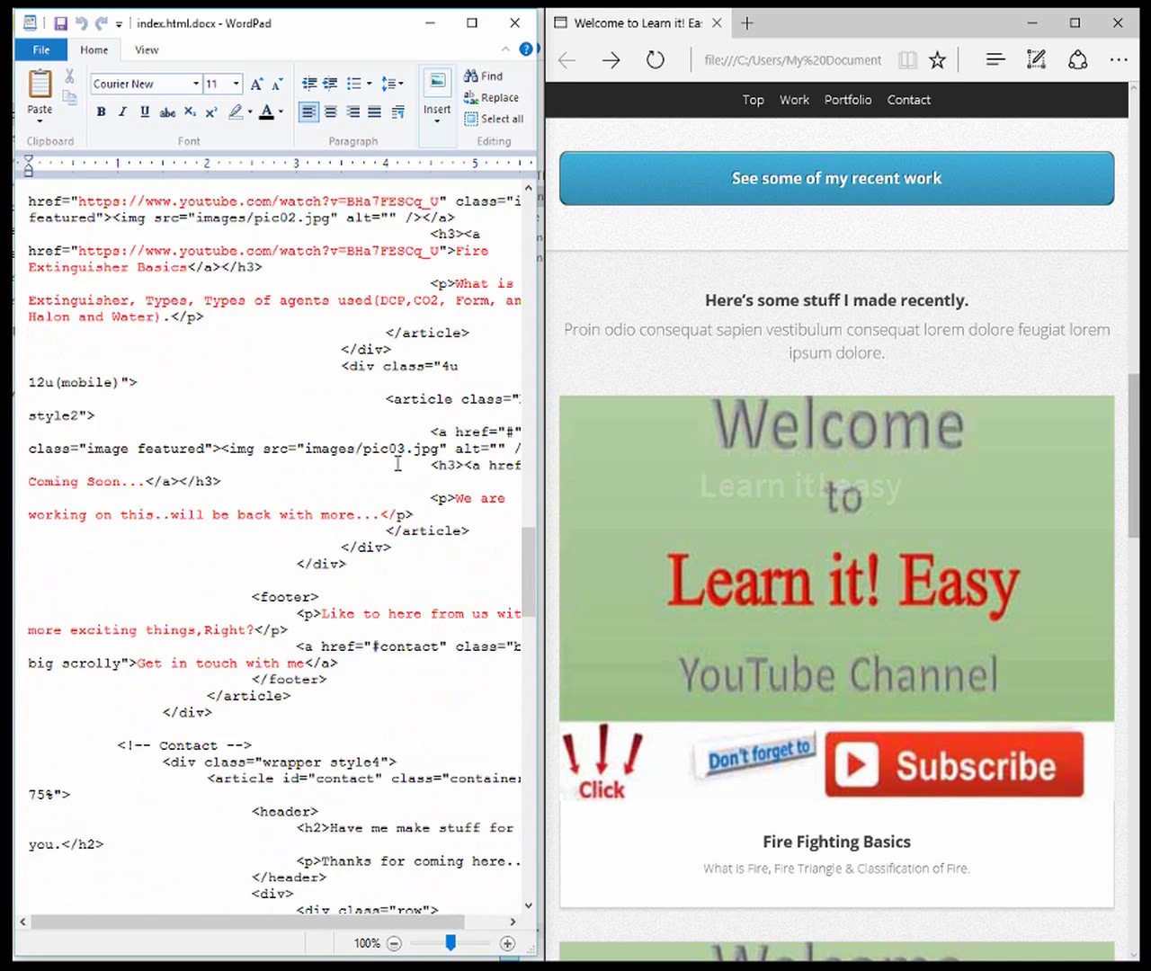
scroll(398, 464, down, 5)
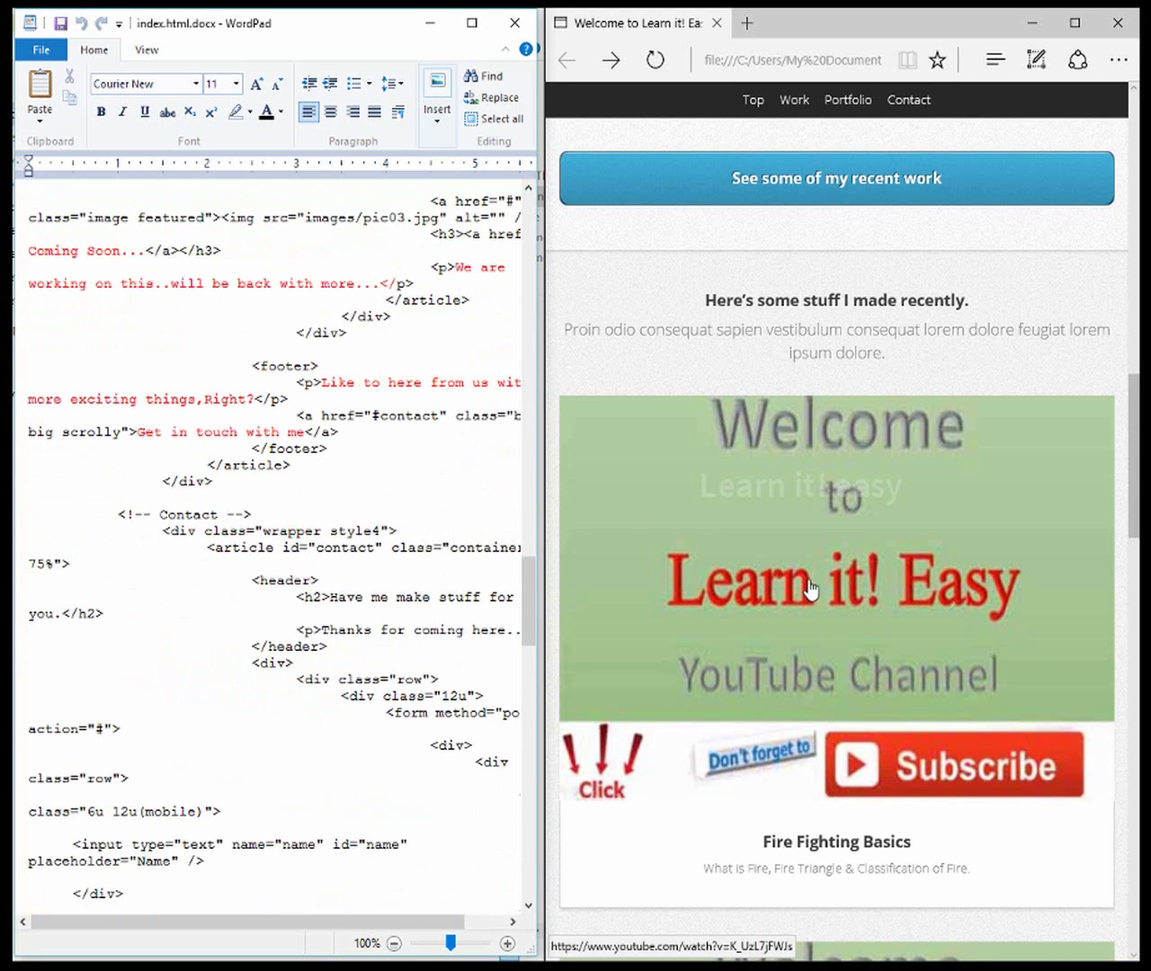
scroll(811, 588, down, 10)
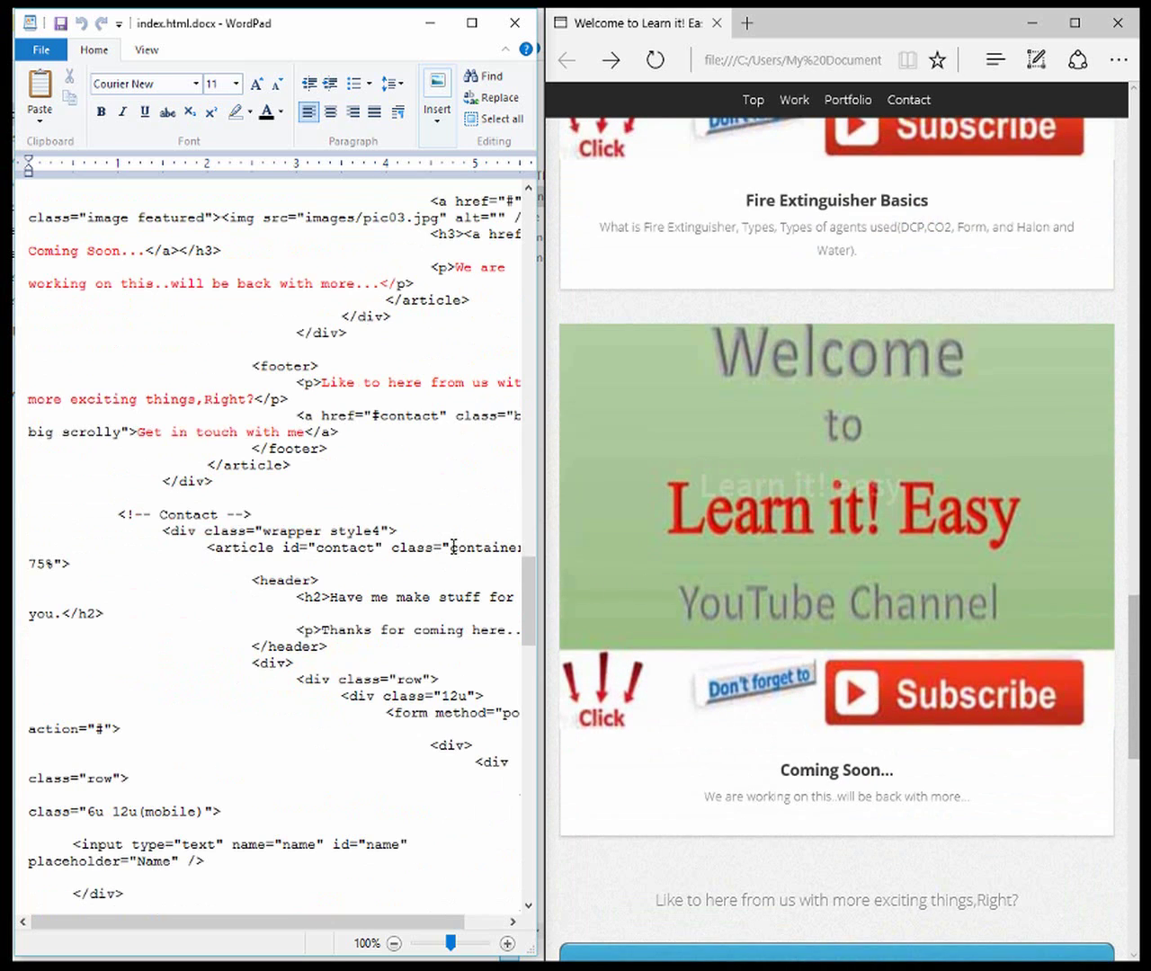
scroll(584, 645, down, 4)
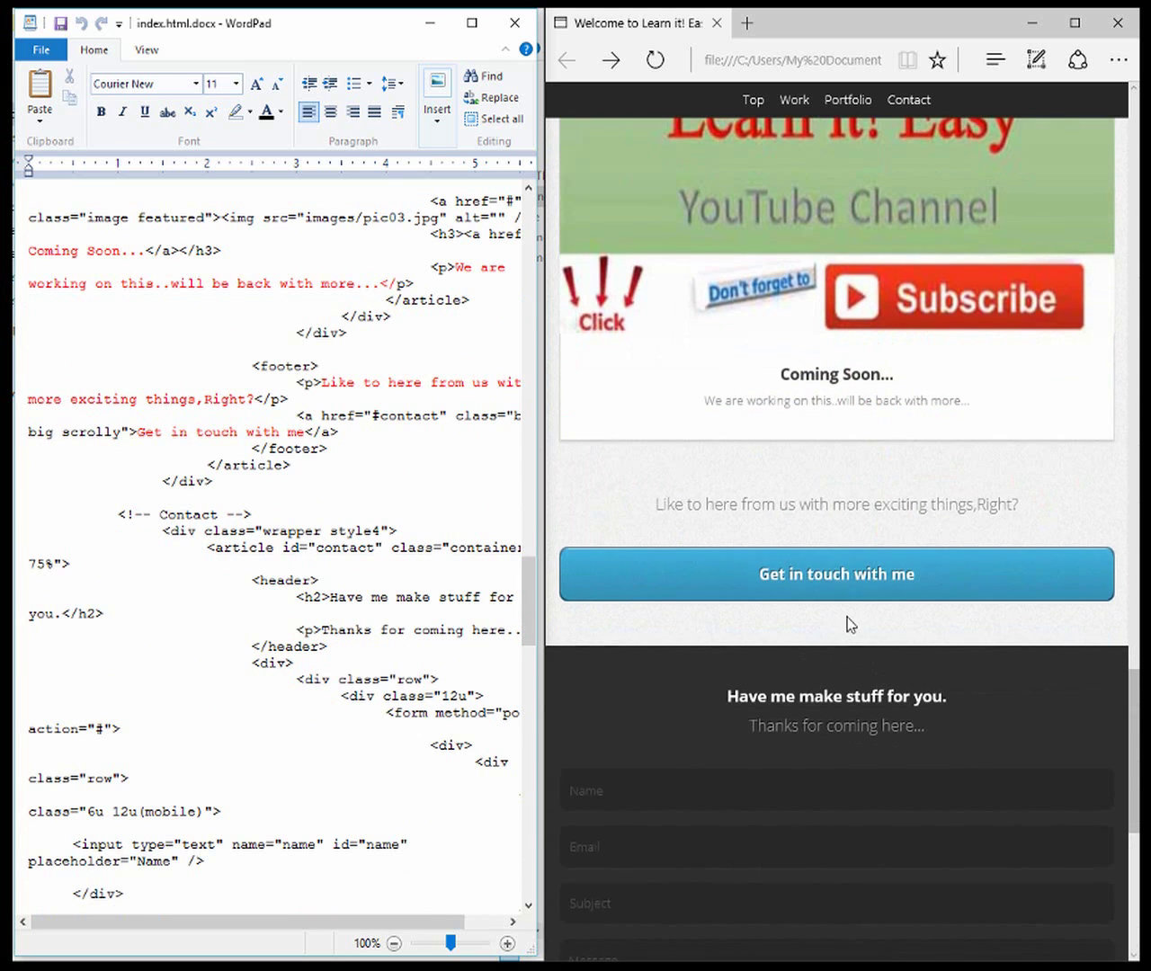
scroll(823, 507, up, 10)
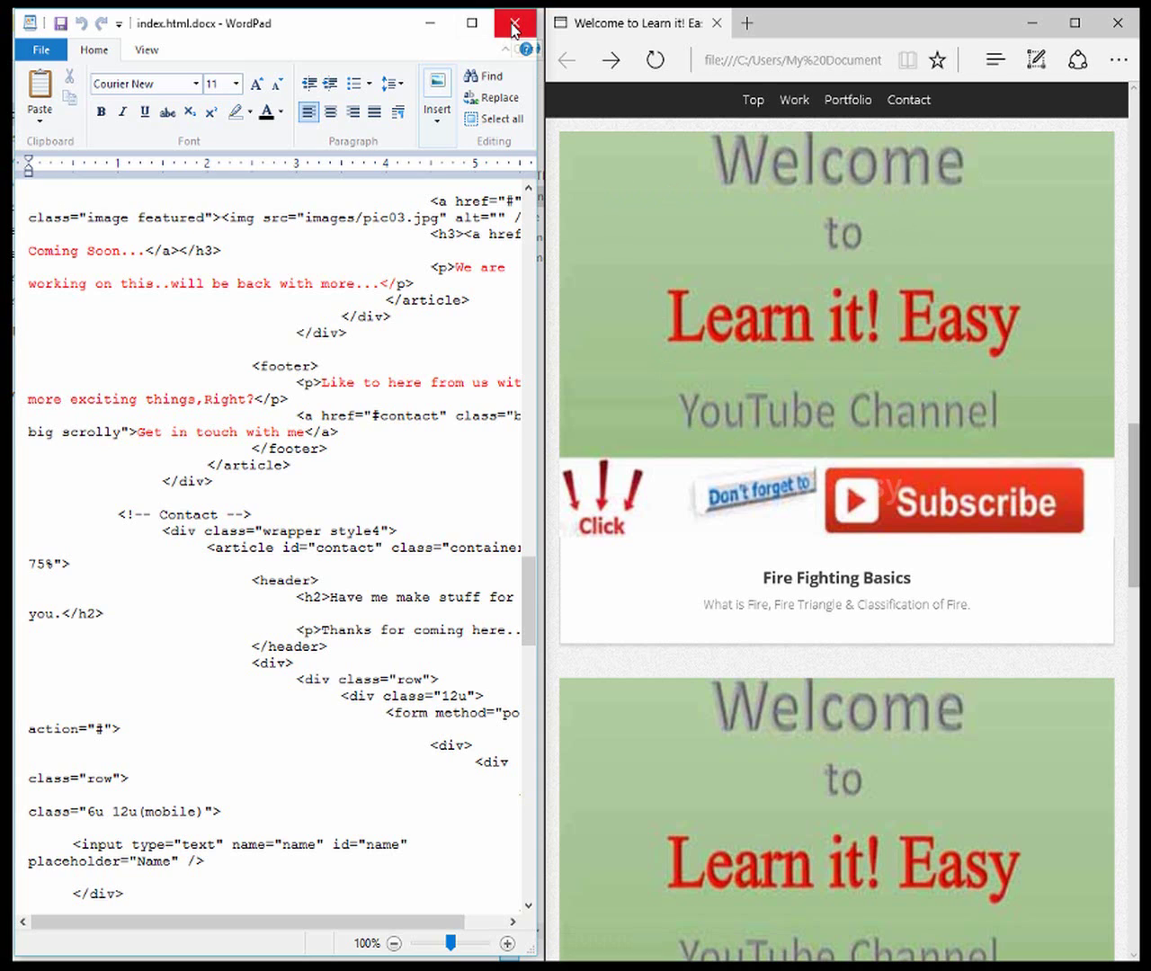
Close WordPad and open Properties for pic00.jpg in the images folder
click(514, 27)
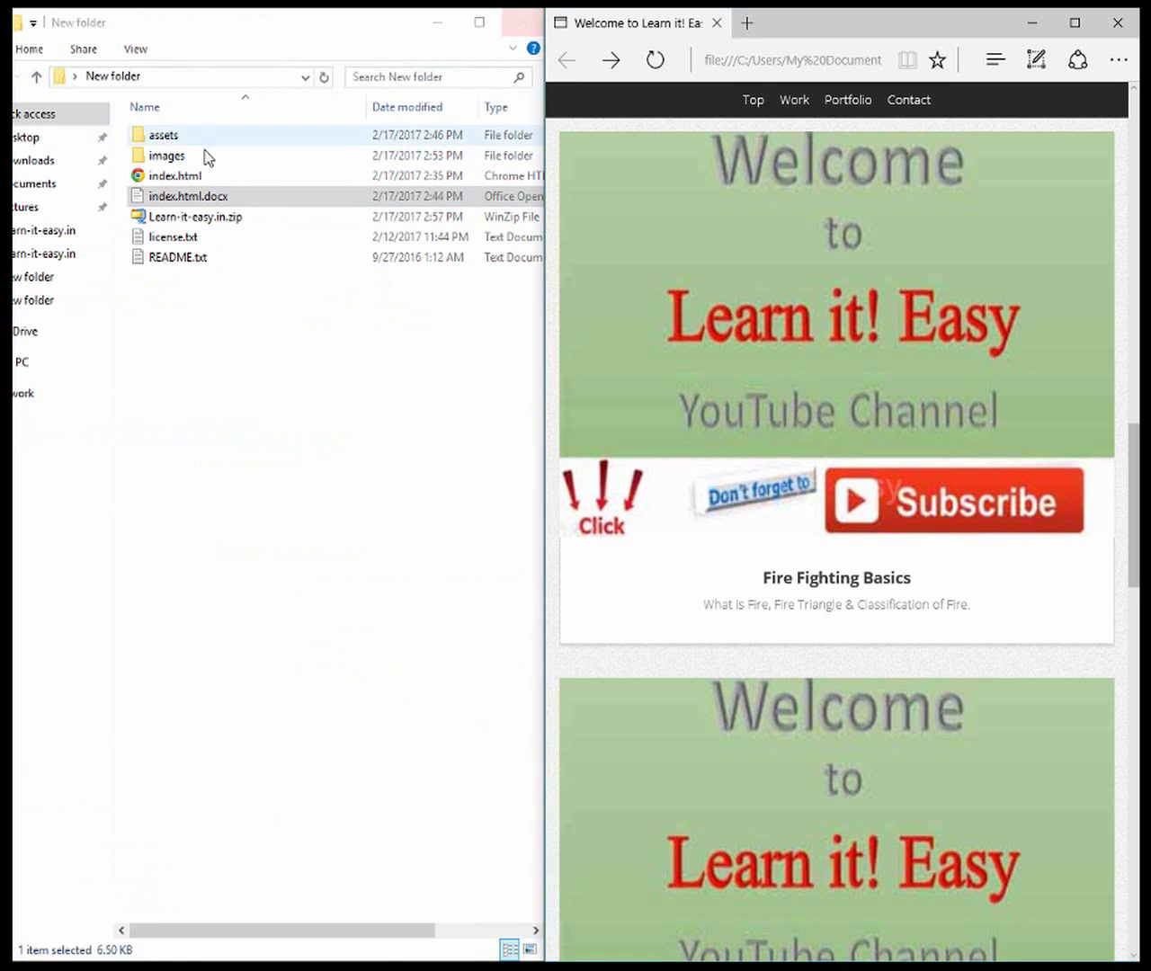
double_click(177, 162)
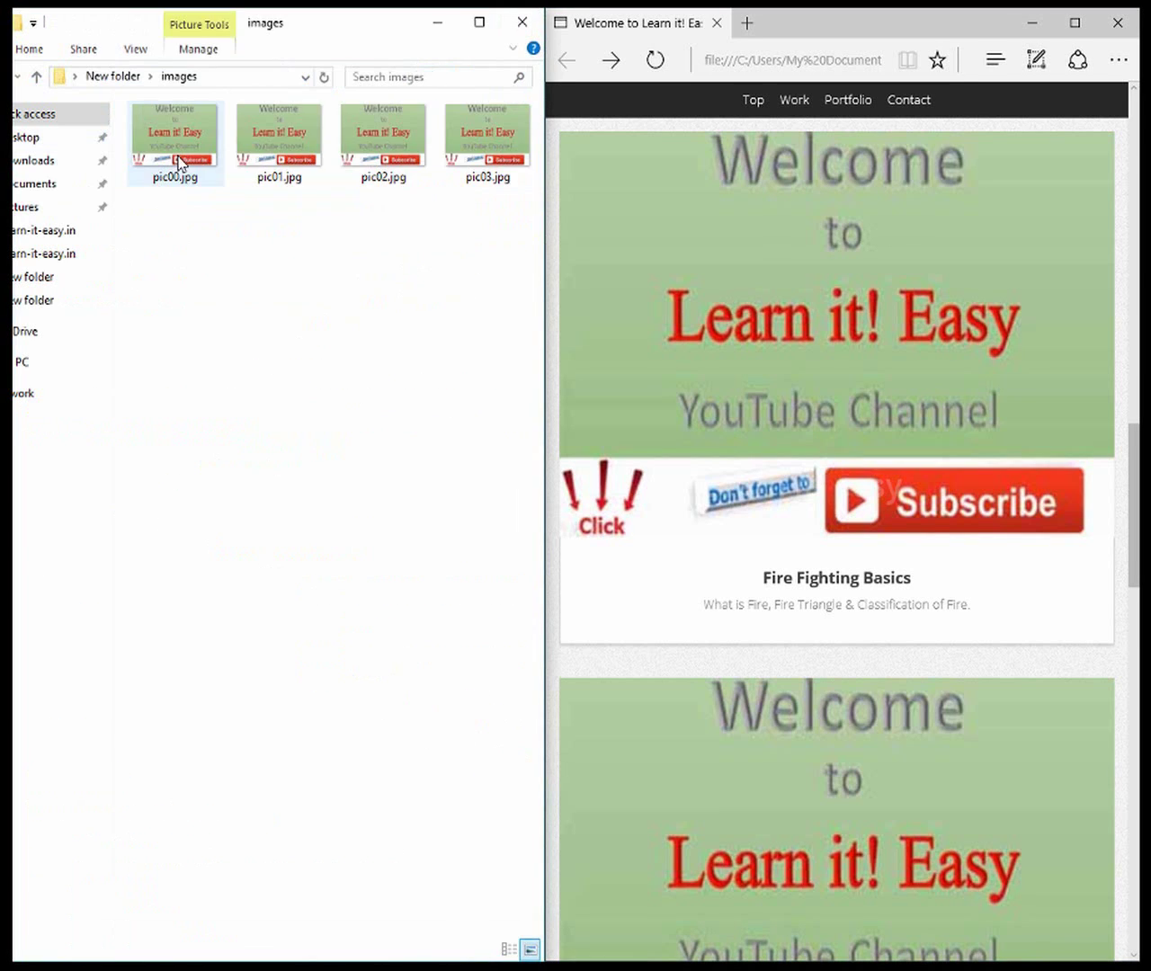
click(179, 165)
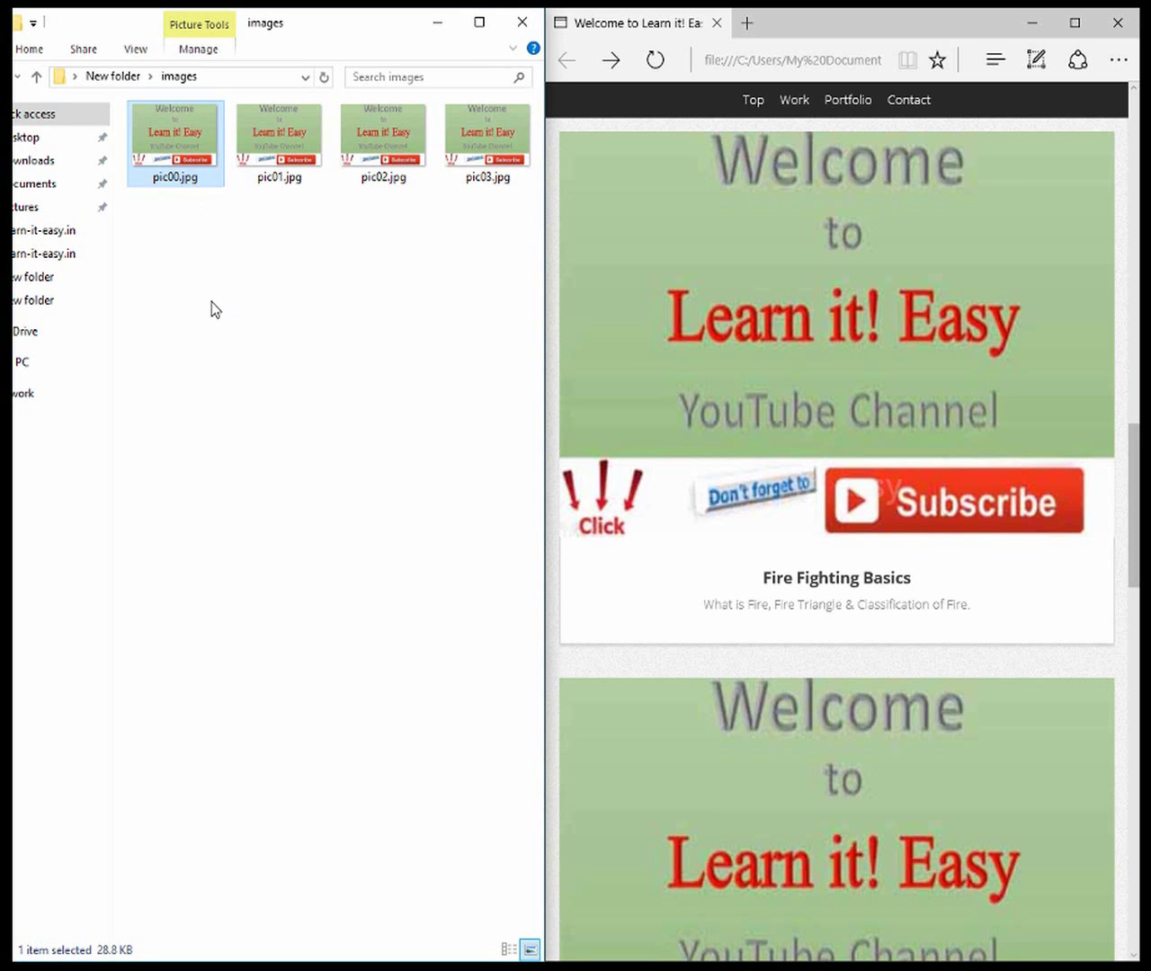
right_click(183, 163)
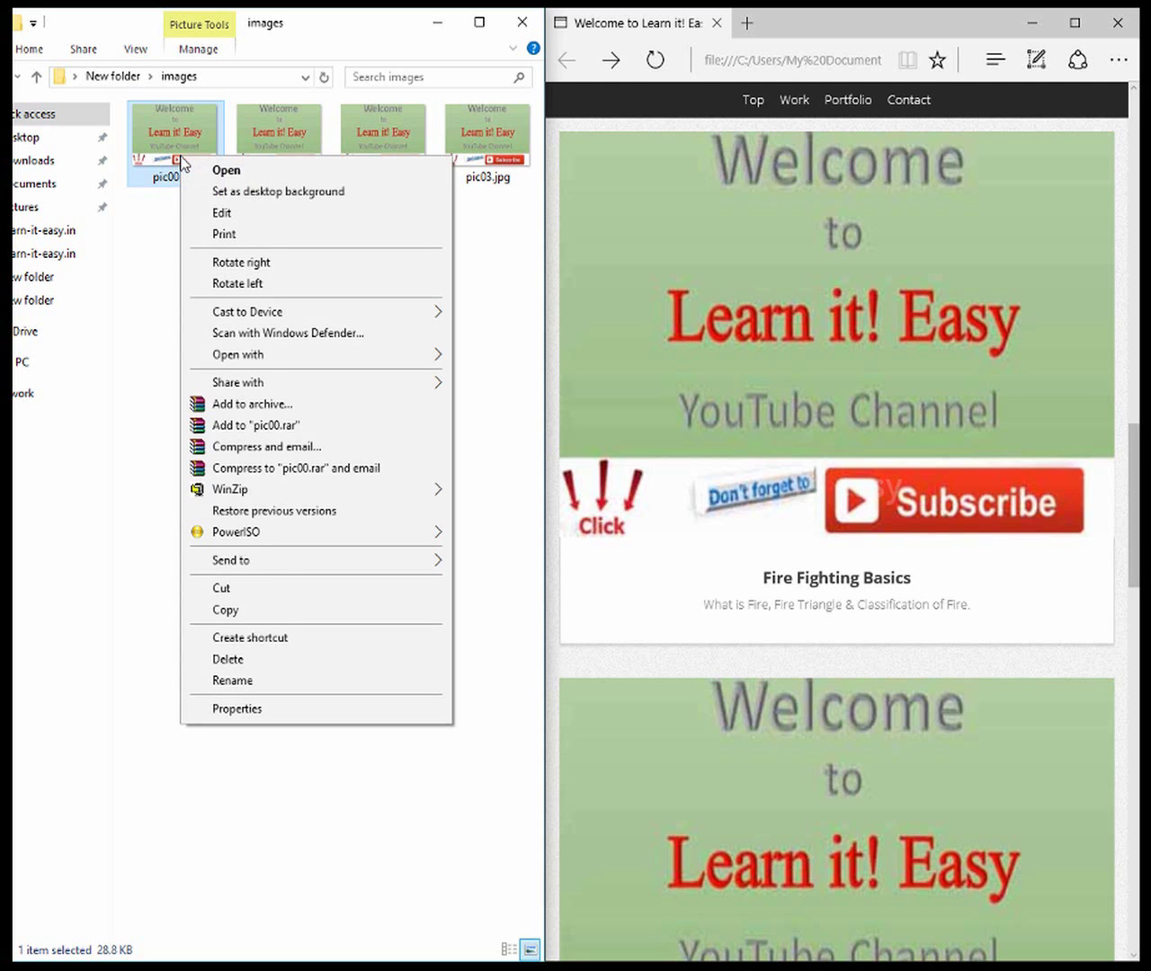
click(269, 706)
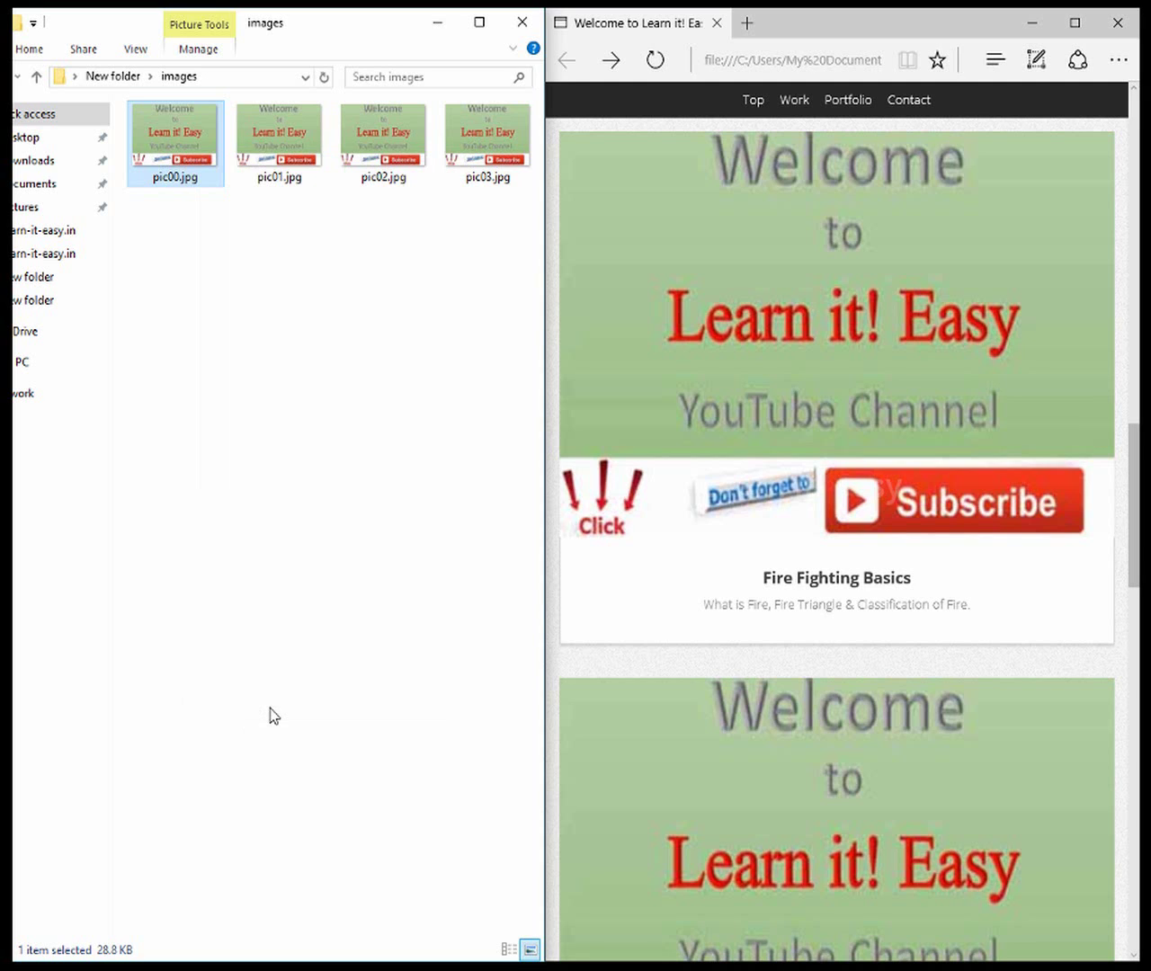
Read pic00.jpg's dimensions, 384 x 269 pixels, on the Details tab, then close the dialog
click(297, 206)
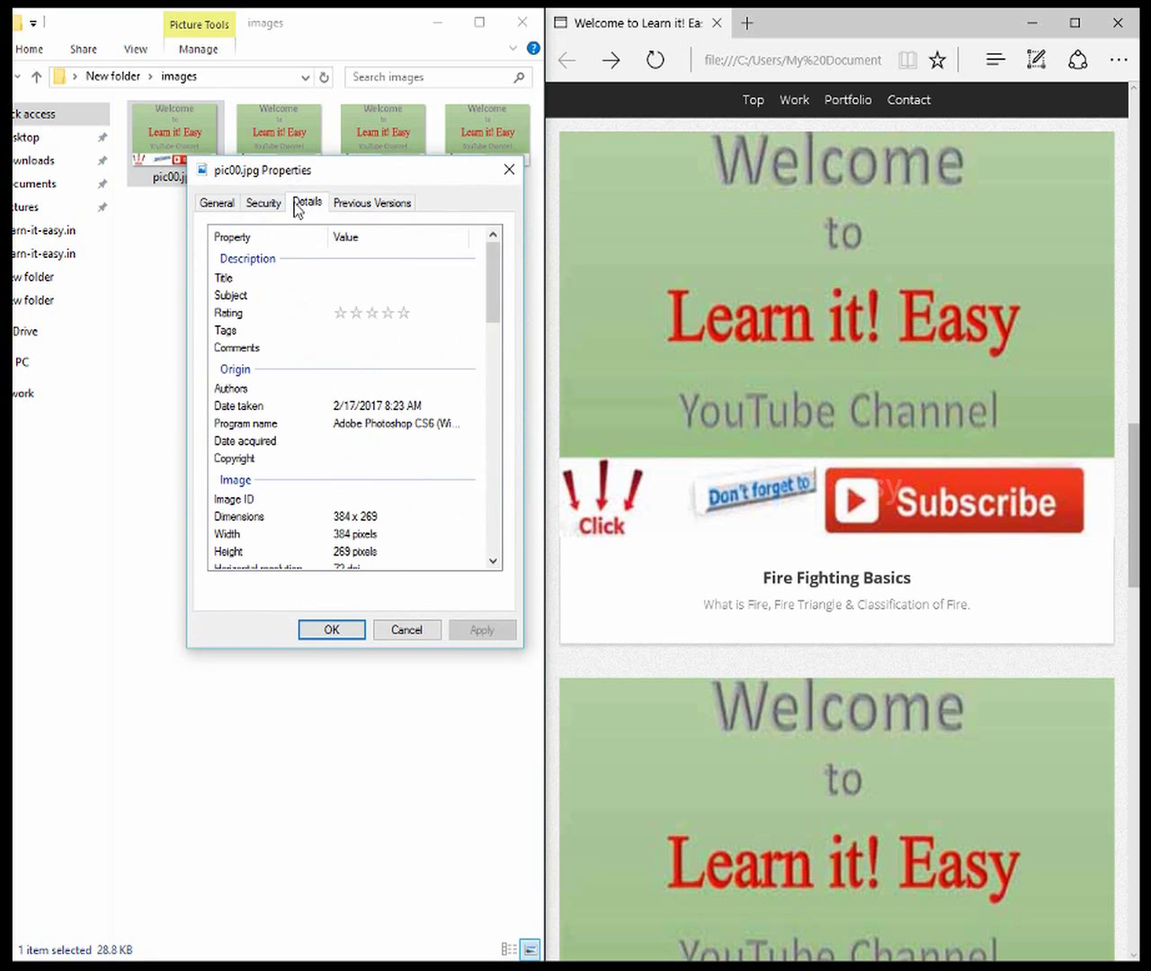
click(339, 518)
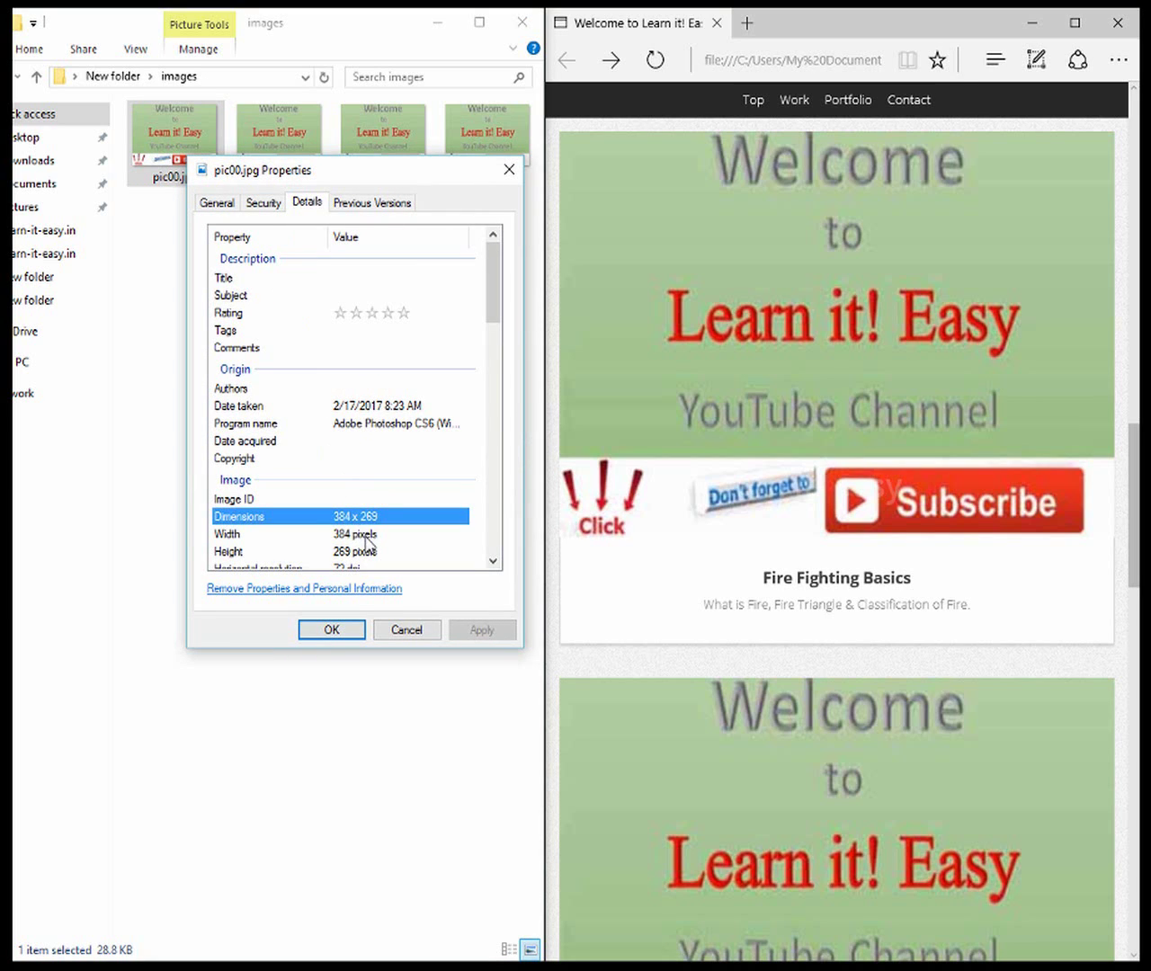
click(344, 536)
click(342, 552)
click(349, 534)
click(350, 517)
click(353, 534)
click(364, 516)
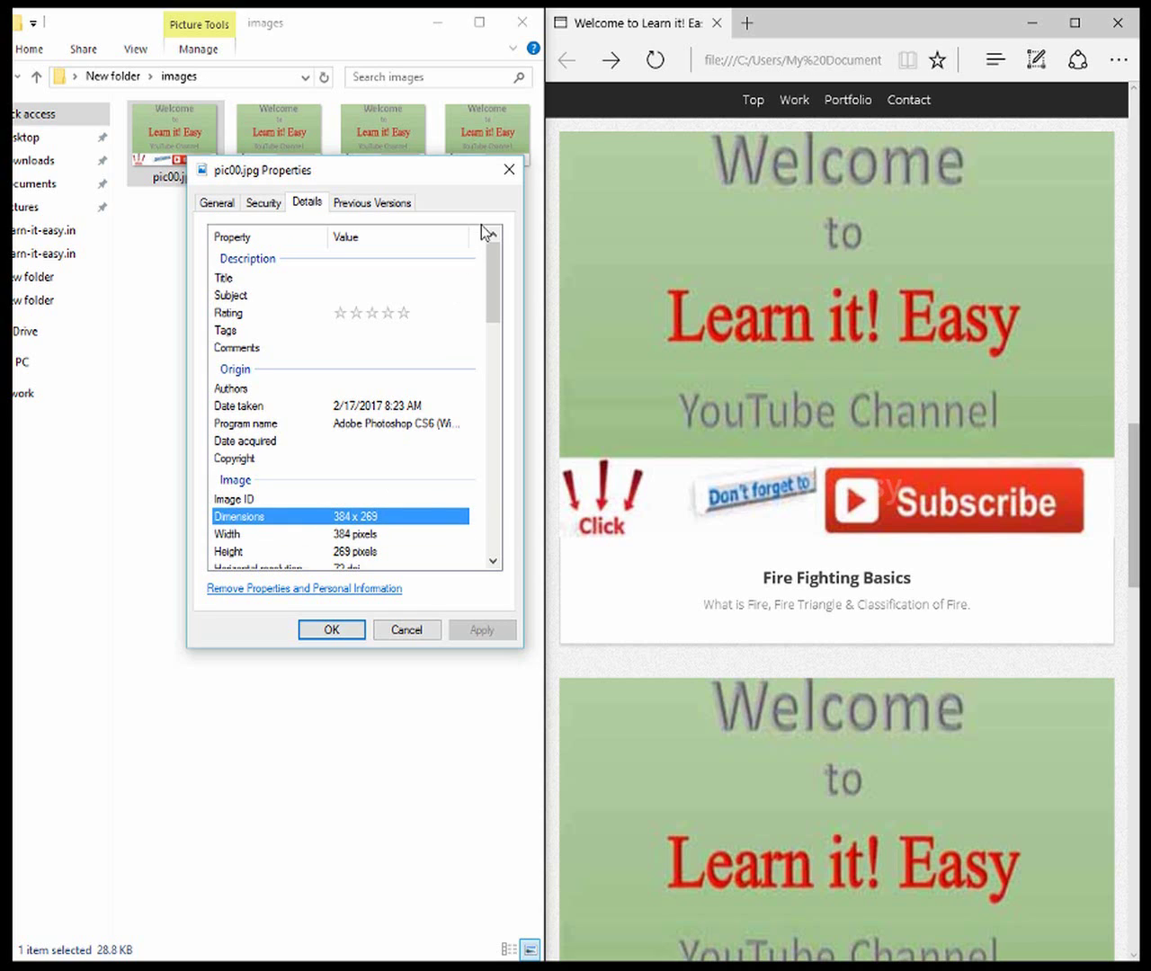
click(509, 170)
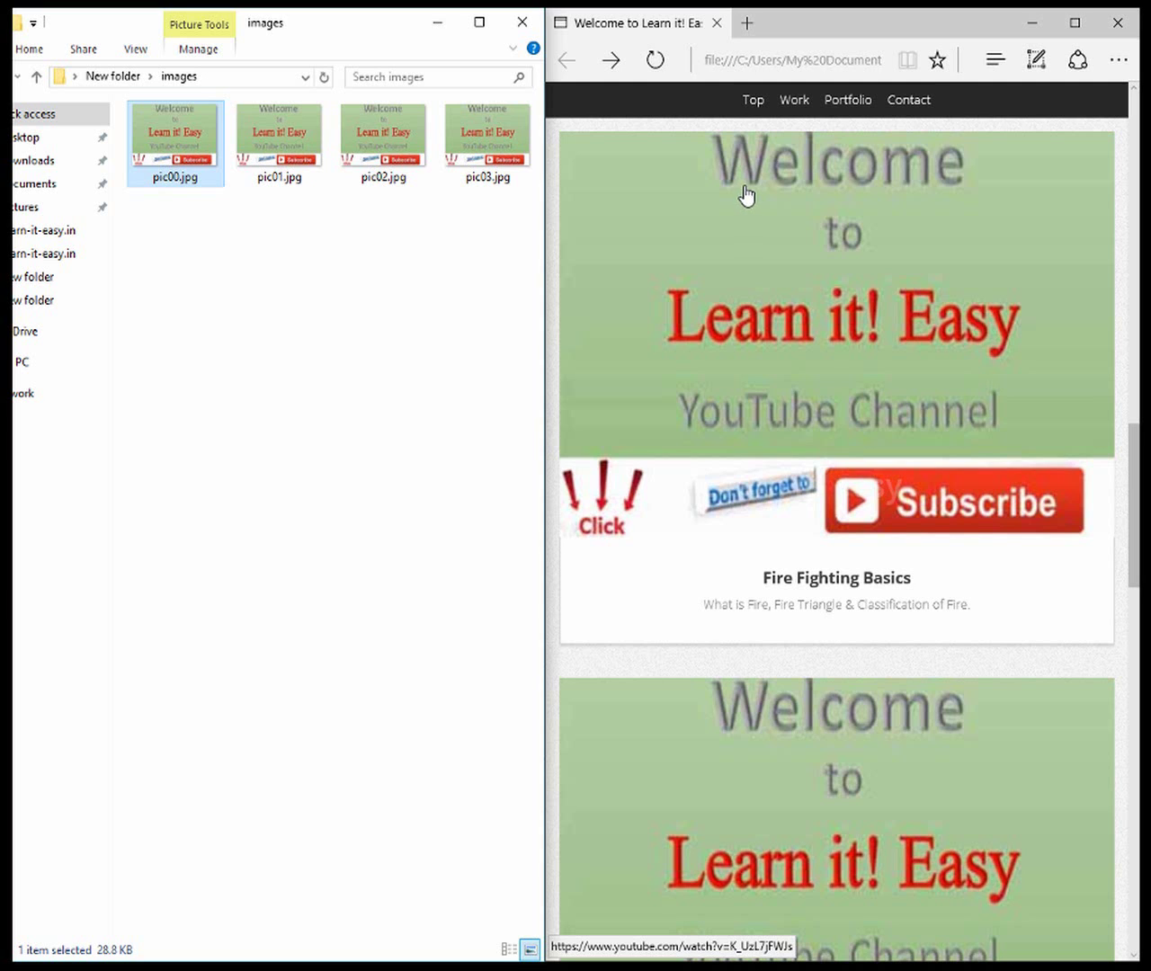
Close the images folder window, leaving Edge over the desktop
scroll(817, 404, down, 2)
scroll(817, 404, down, 7)
scroll(817, 404, up, 6)
scroll(817, 403, up, 2)
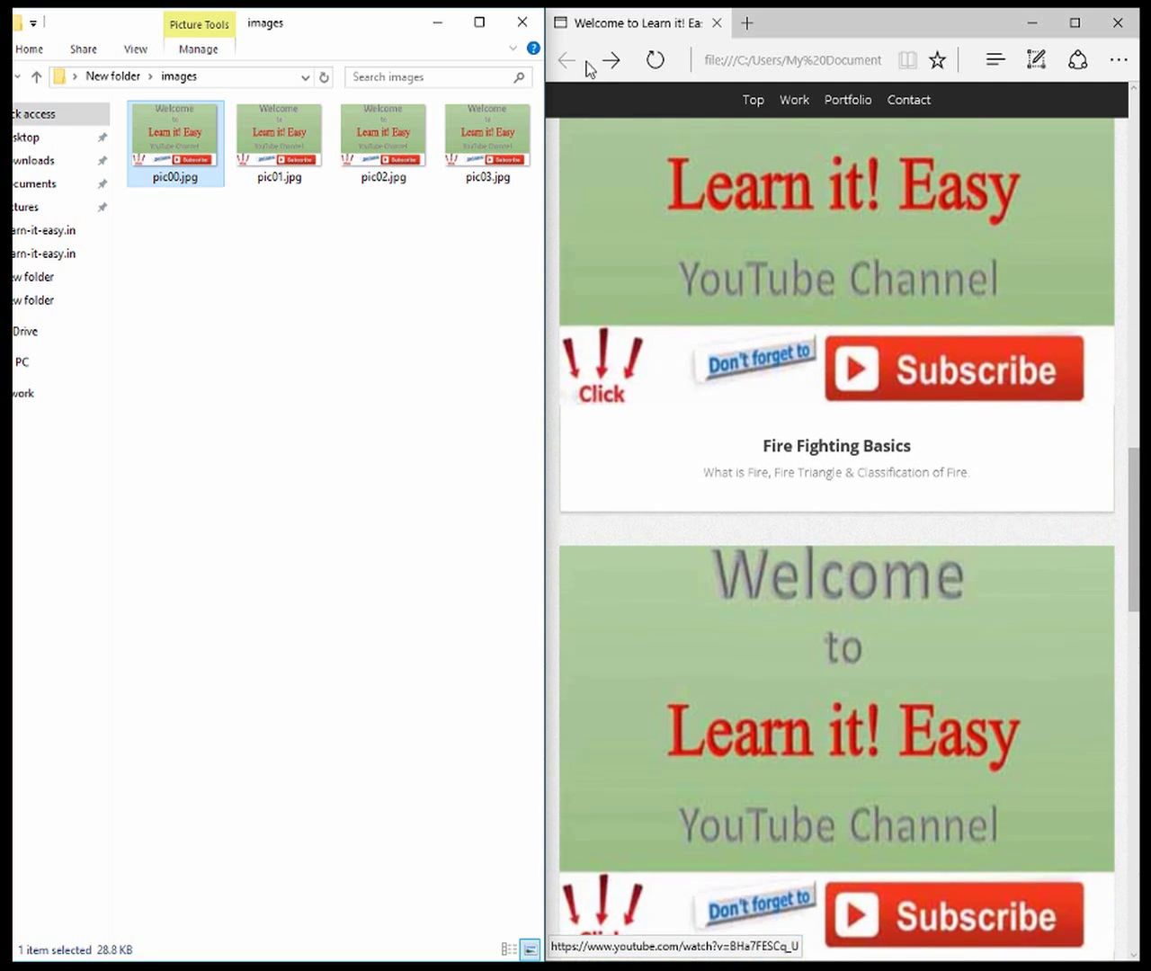
click(523, 24)
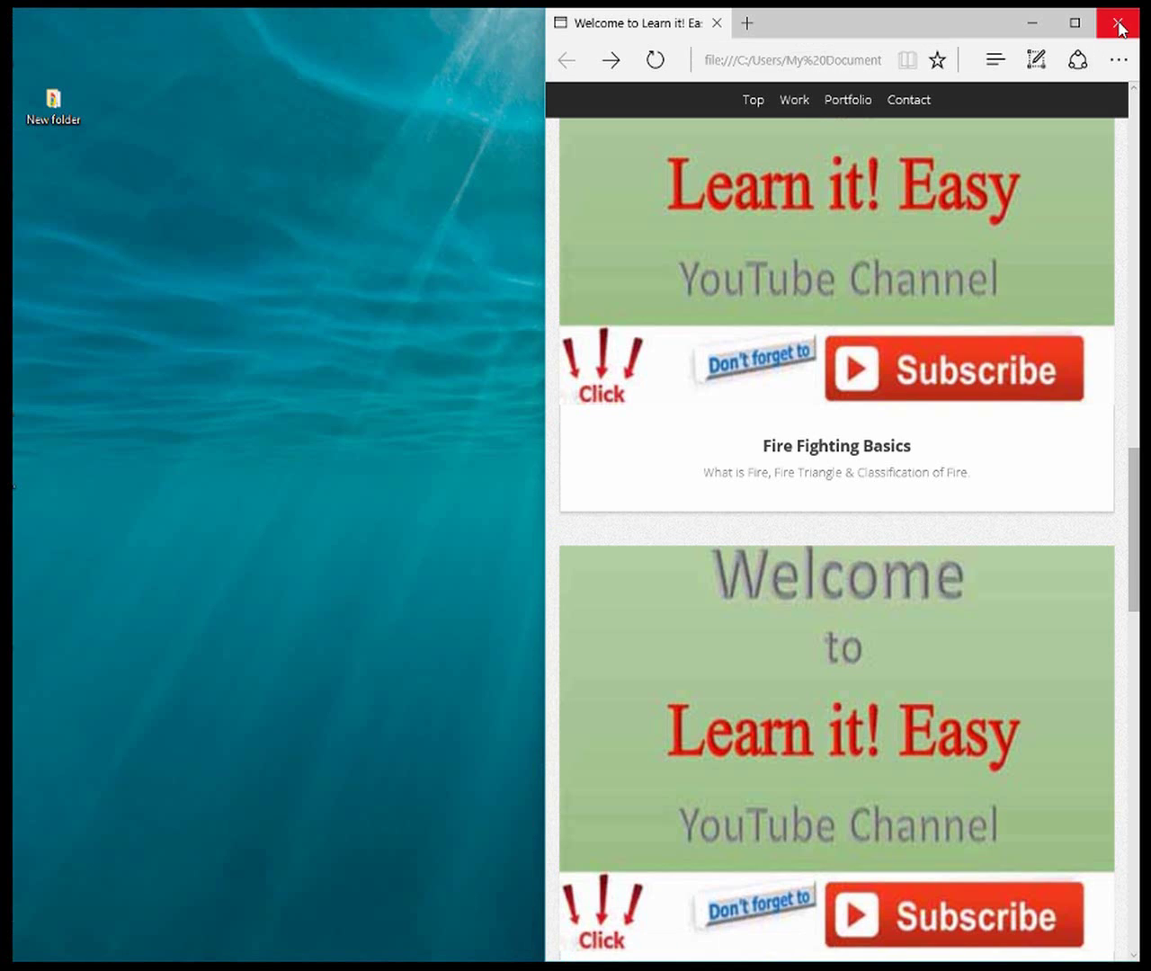
Close the Edge preview and open index.html.docx in WordPad
click(1118, 23)
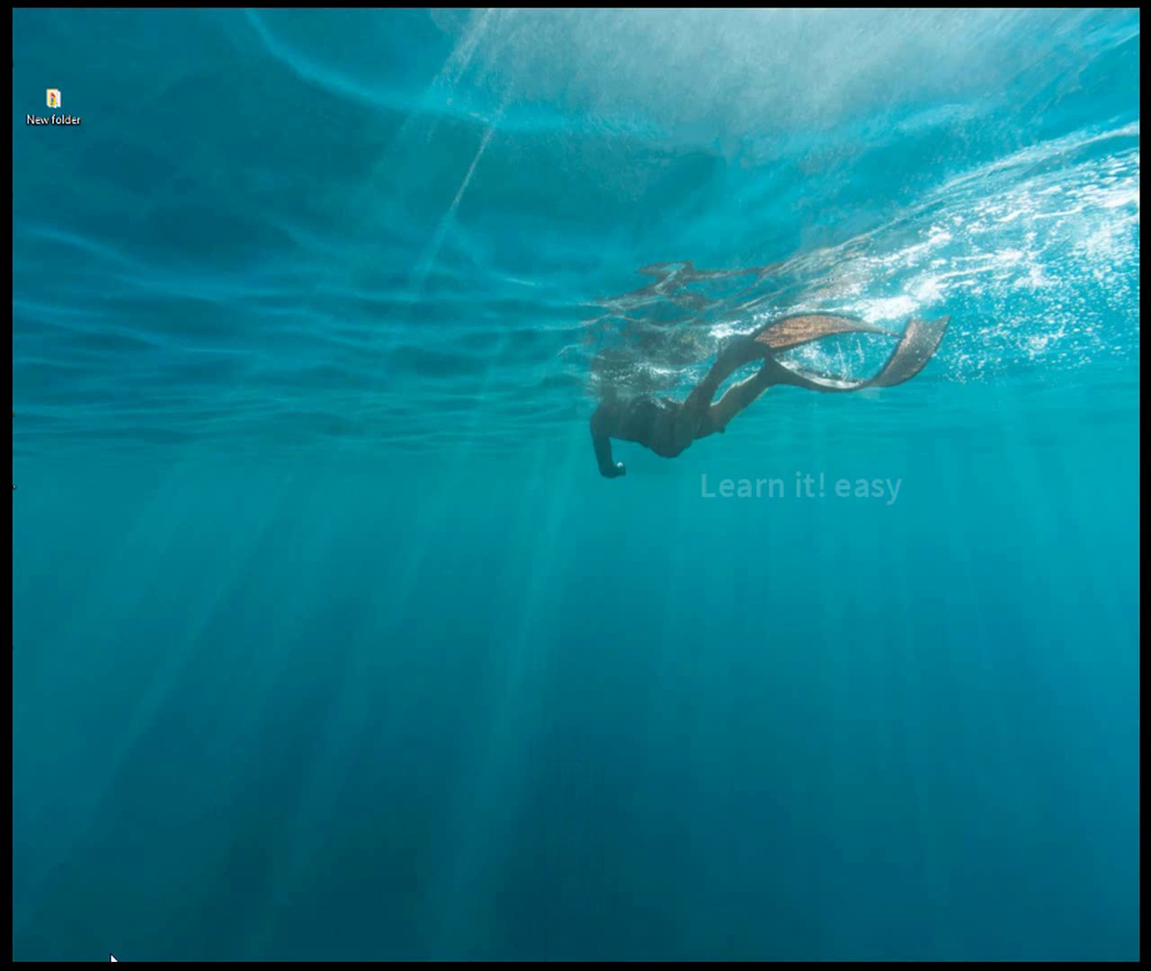
mouse_move(129, 956)
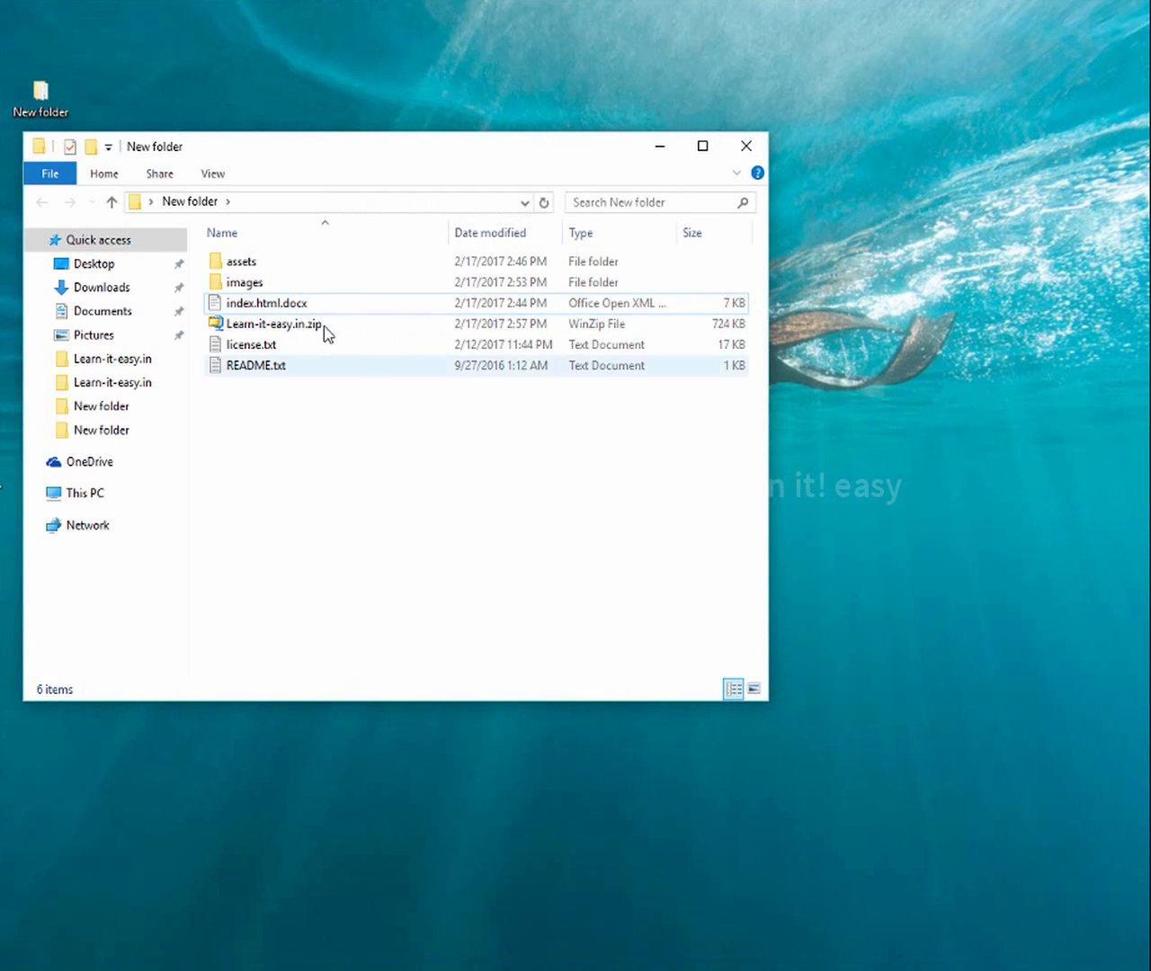
click(305, 306)
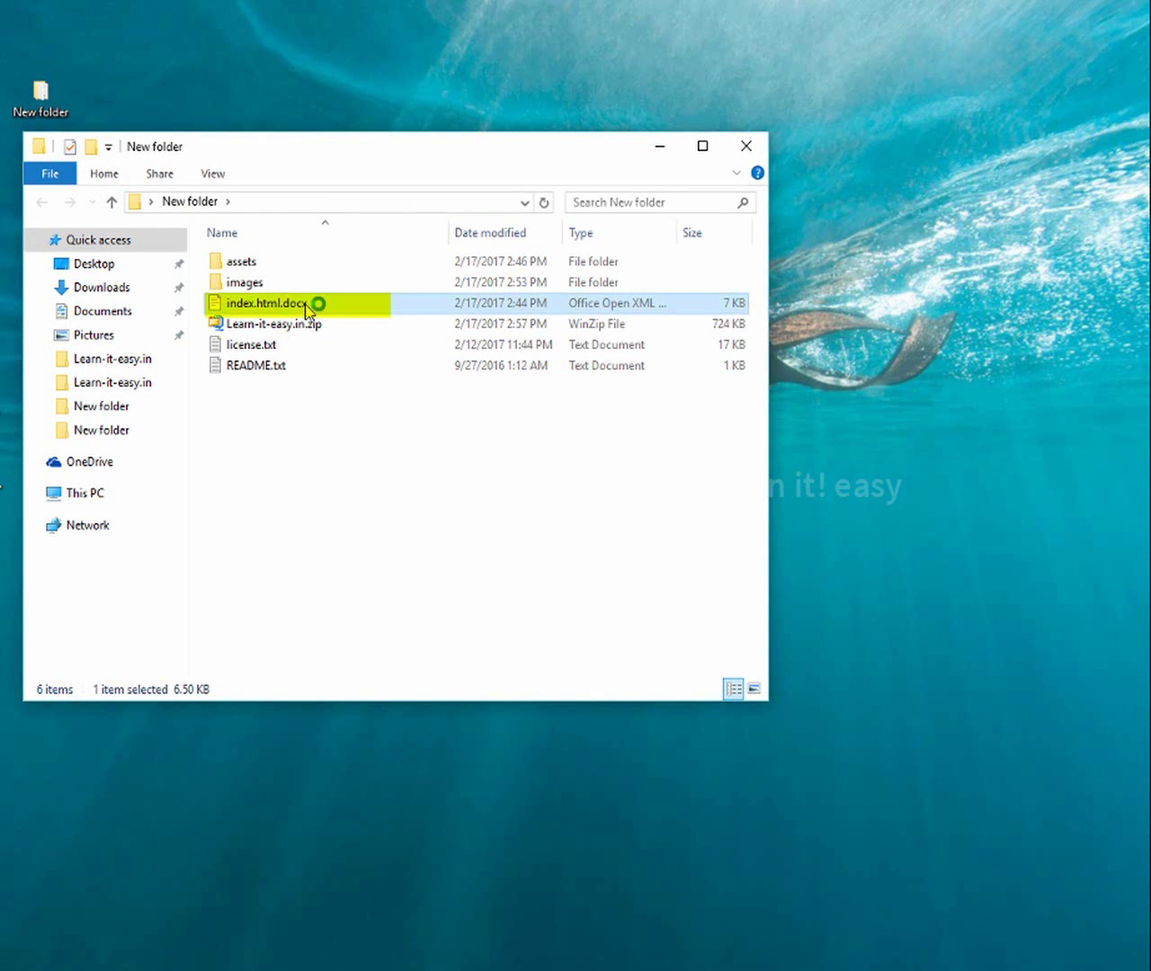
double_click(306, 306)
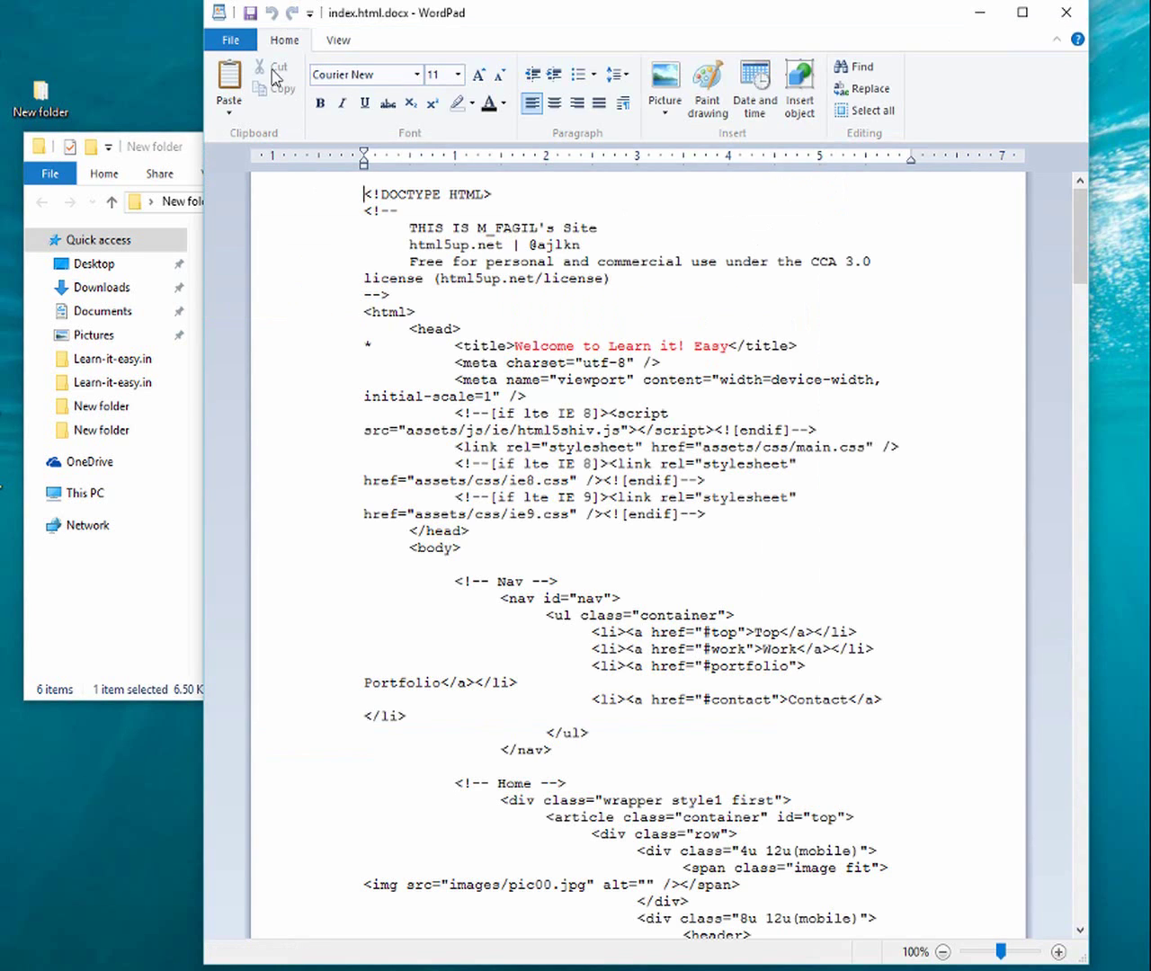
Save a plain-text copy named index.html, removing the .txt extension and accepting text-only format
click(231, 40)
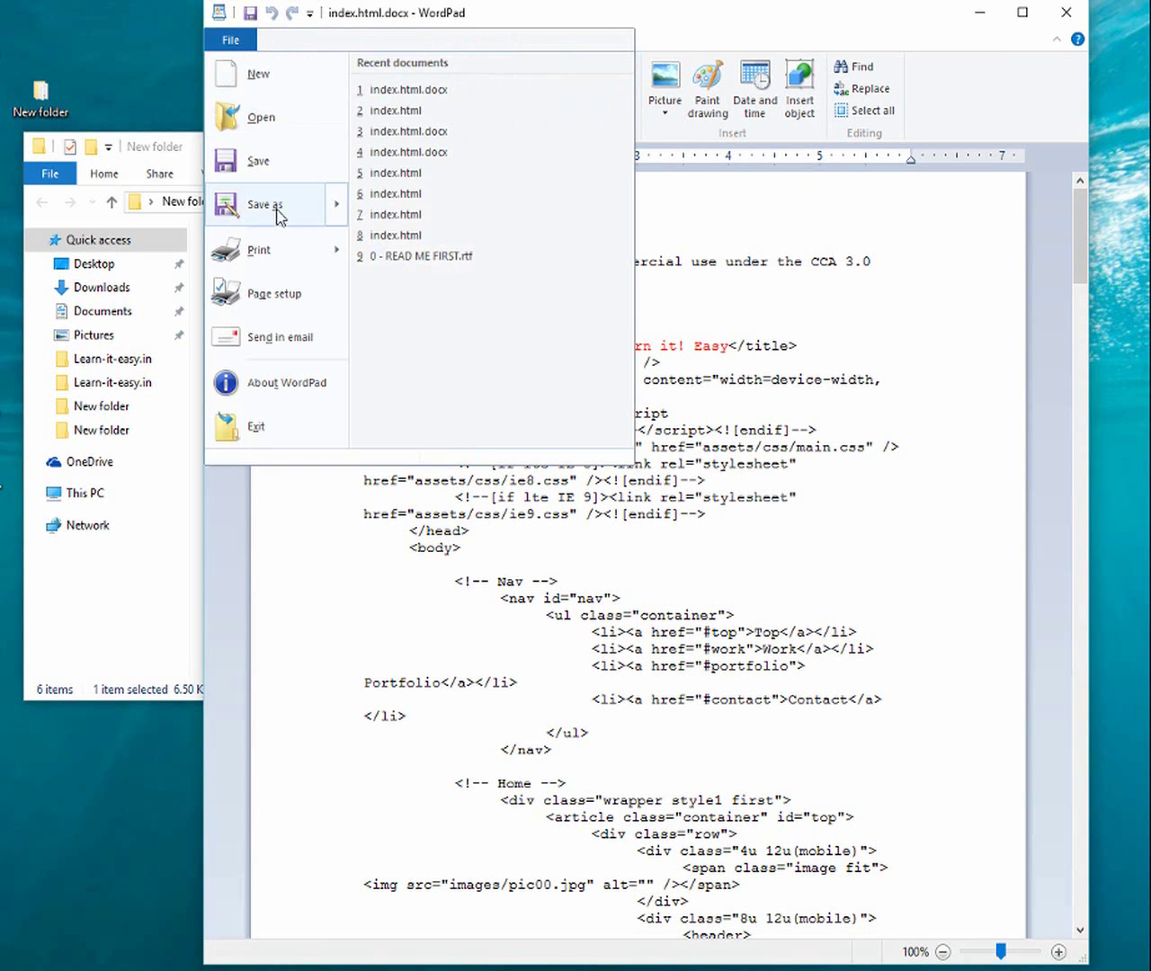
mouse_move(279, 213)
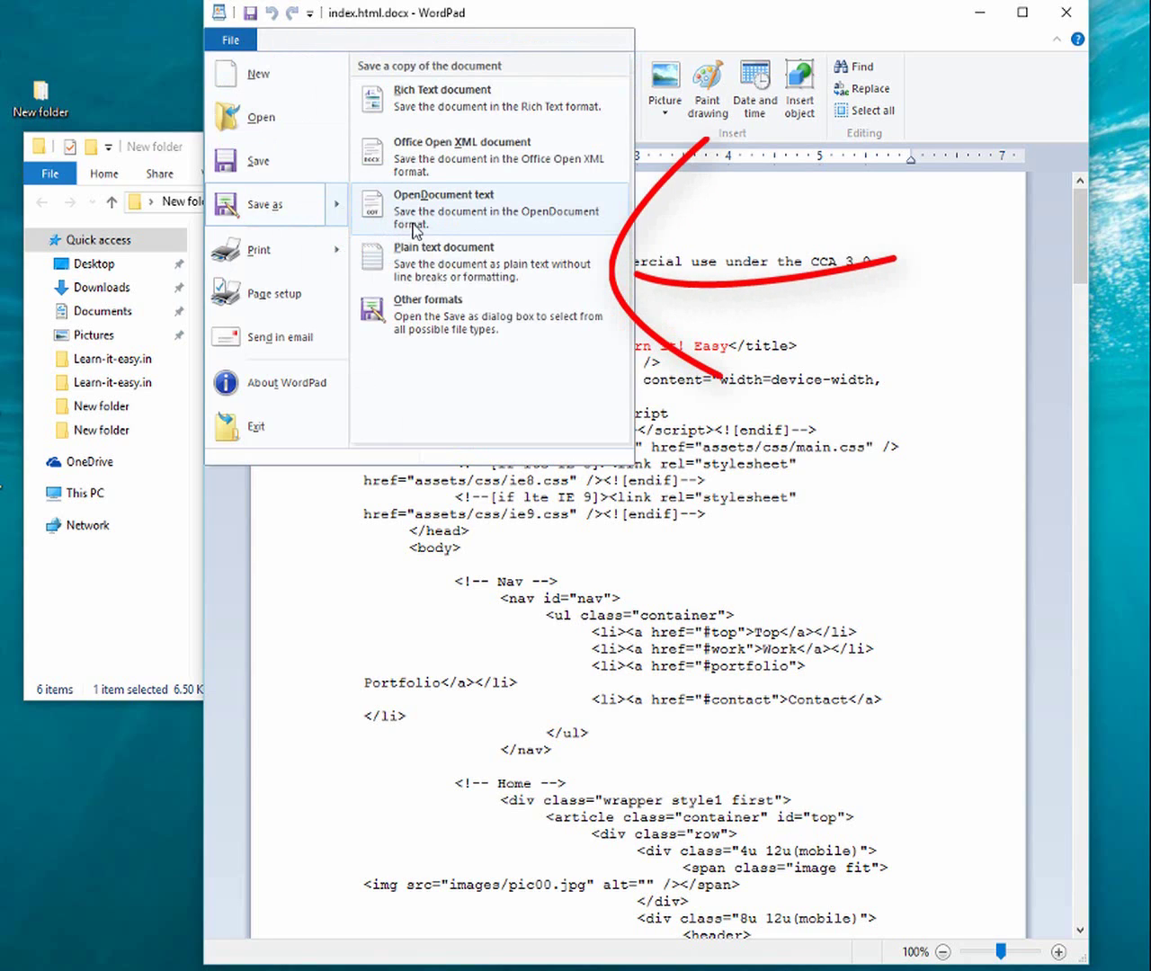
click(447, 268)
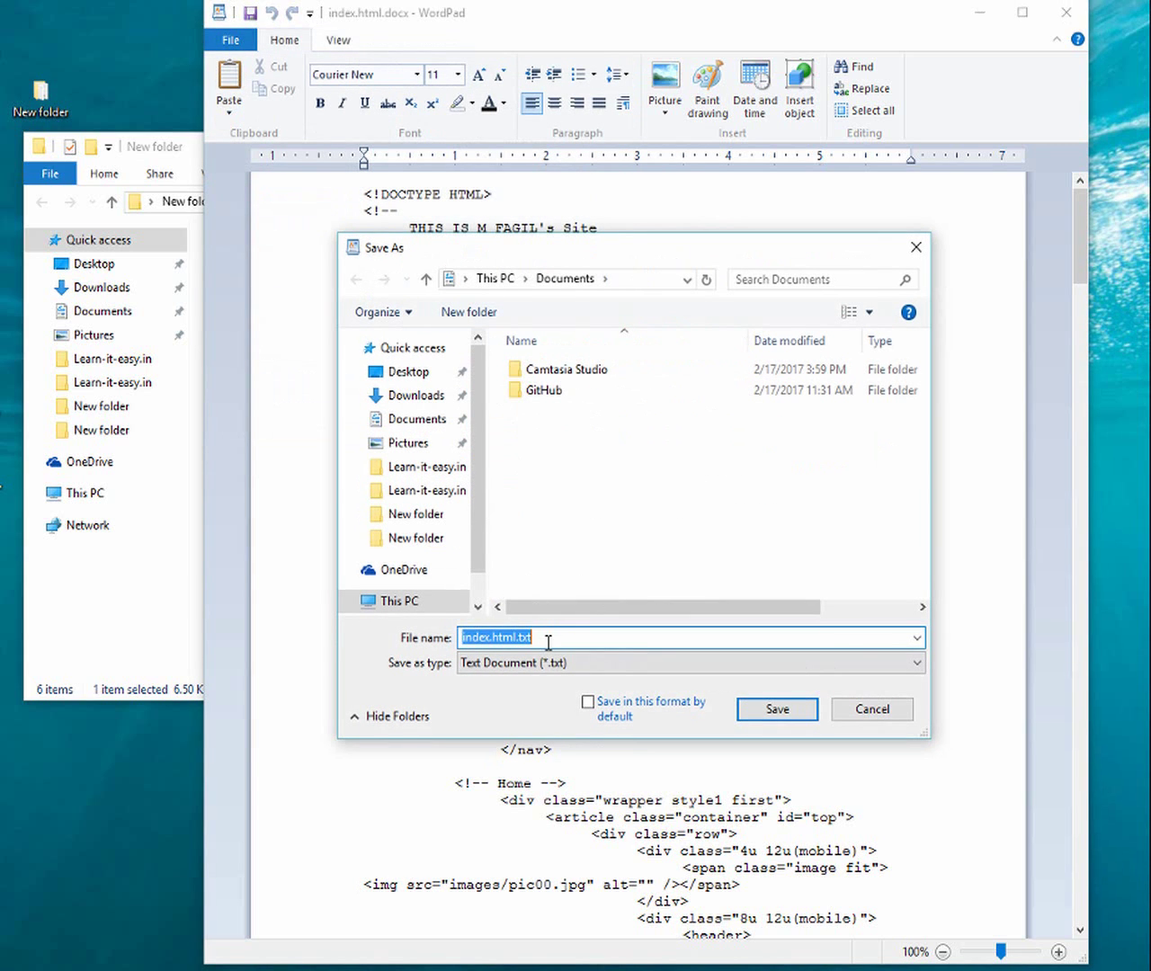
click(548, 642)
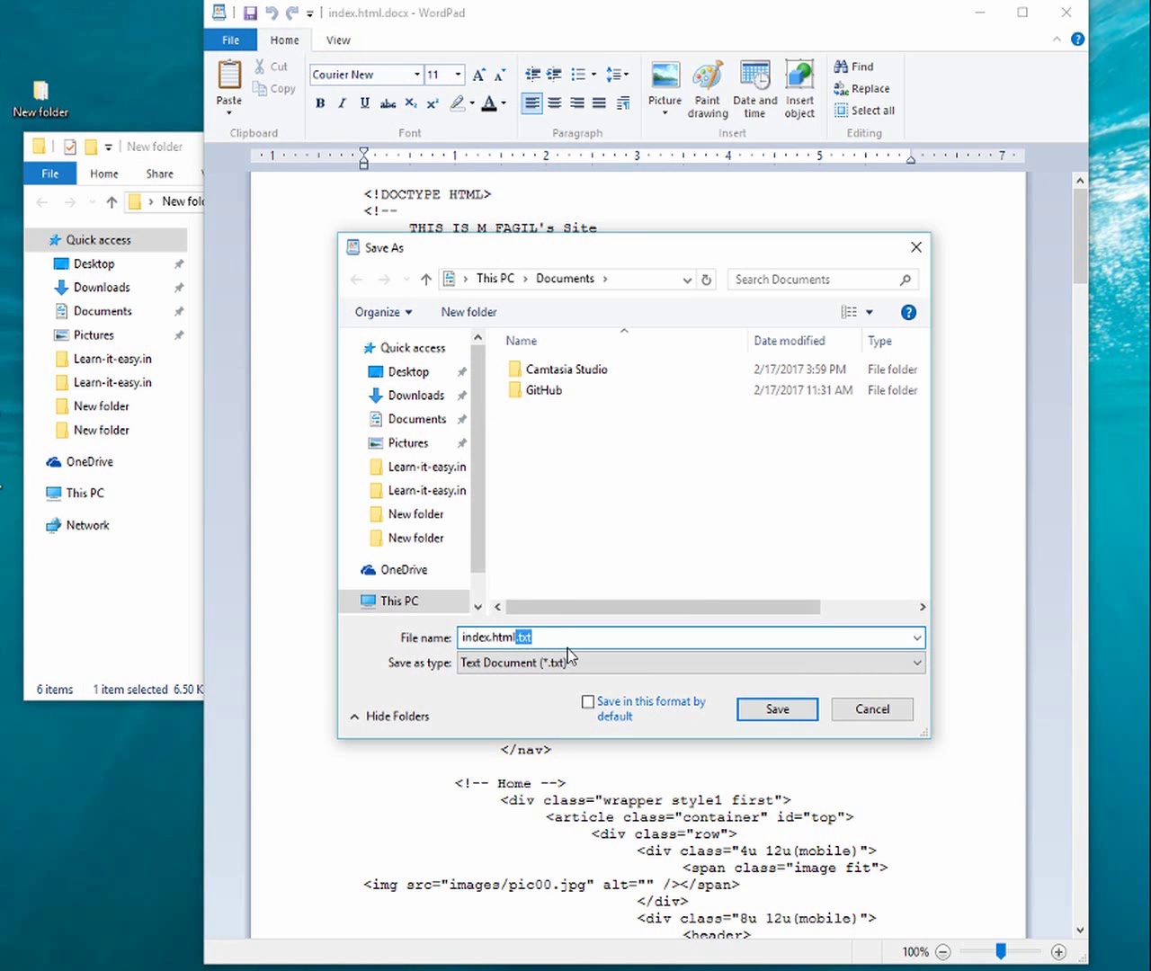
key(BackSpace)
click(768, 720)
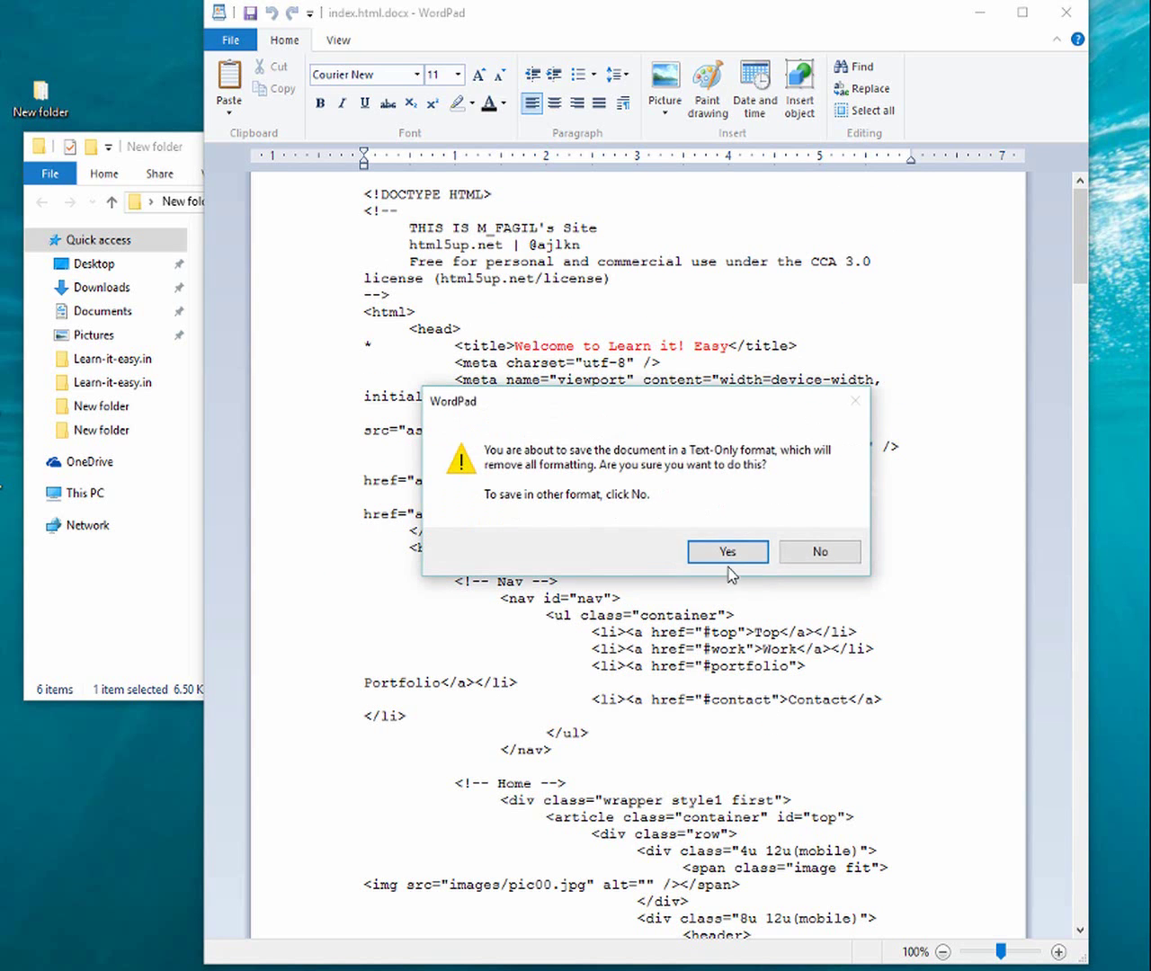
click(728, 552)
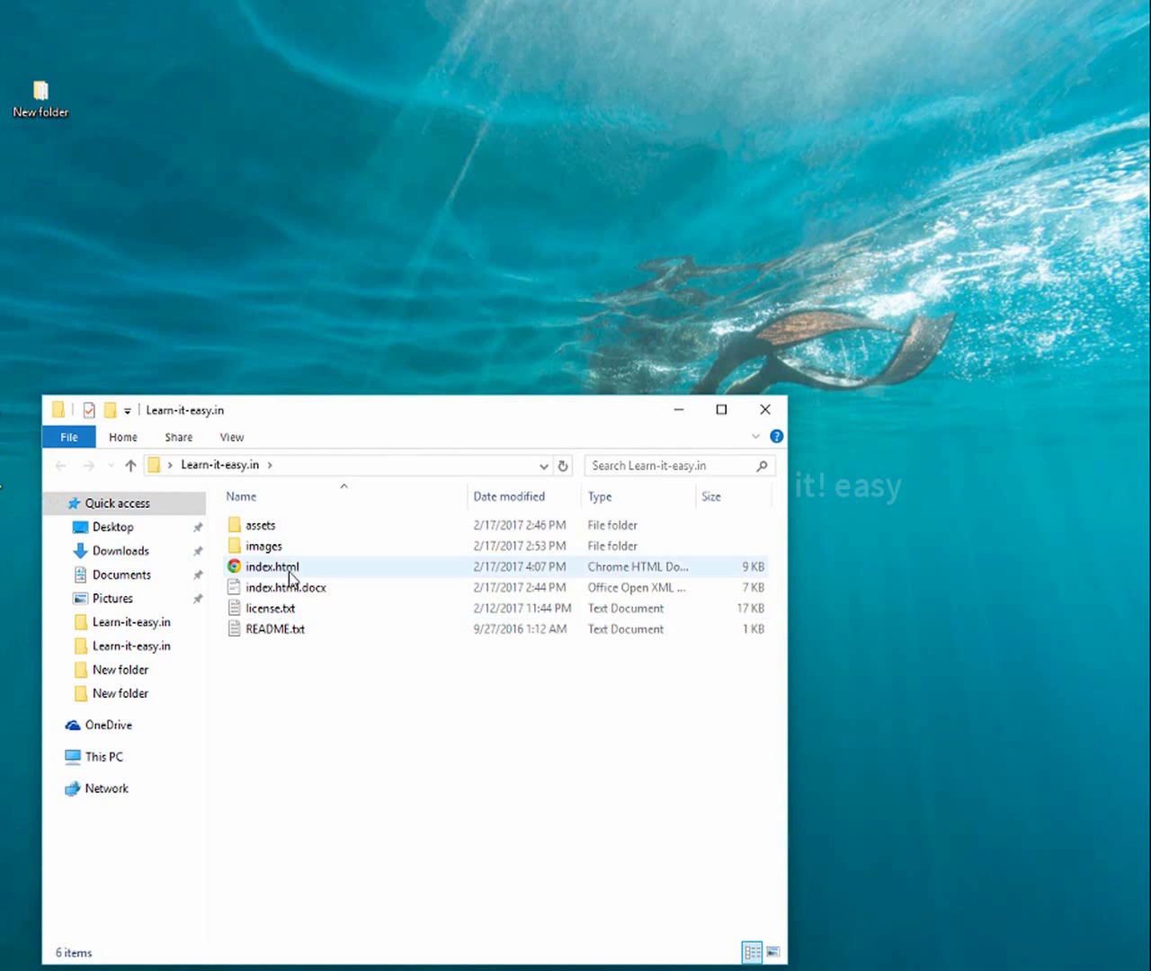
Open the new index.html in Edge and scroll down to the Get in touch section
click(290, 576)
double_click(290, 576)
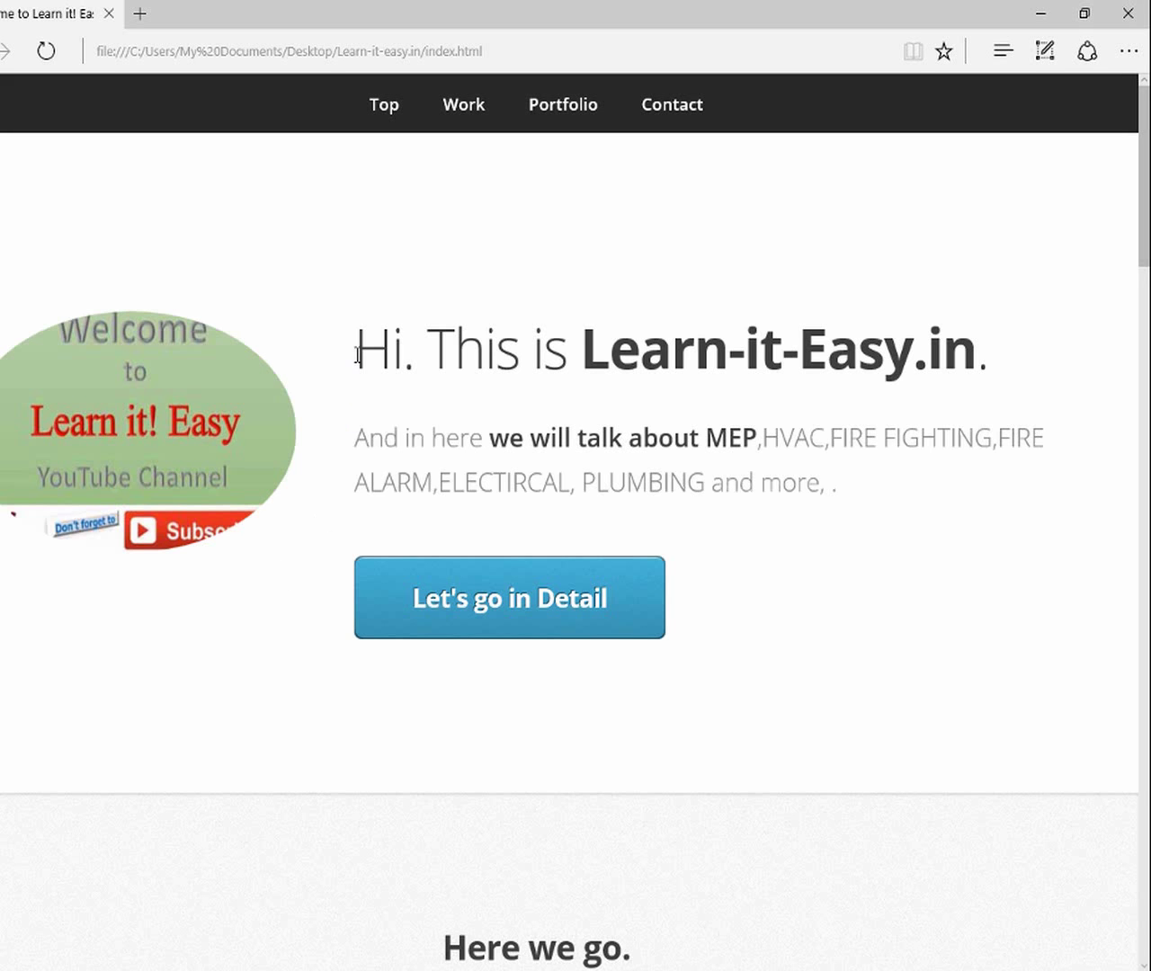
scroll(355, 373, down, 20)
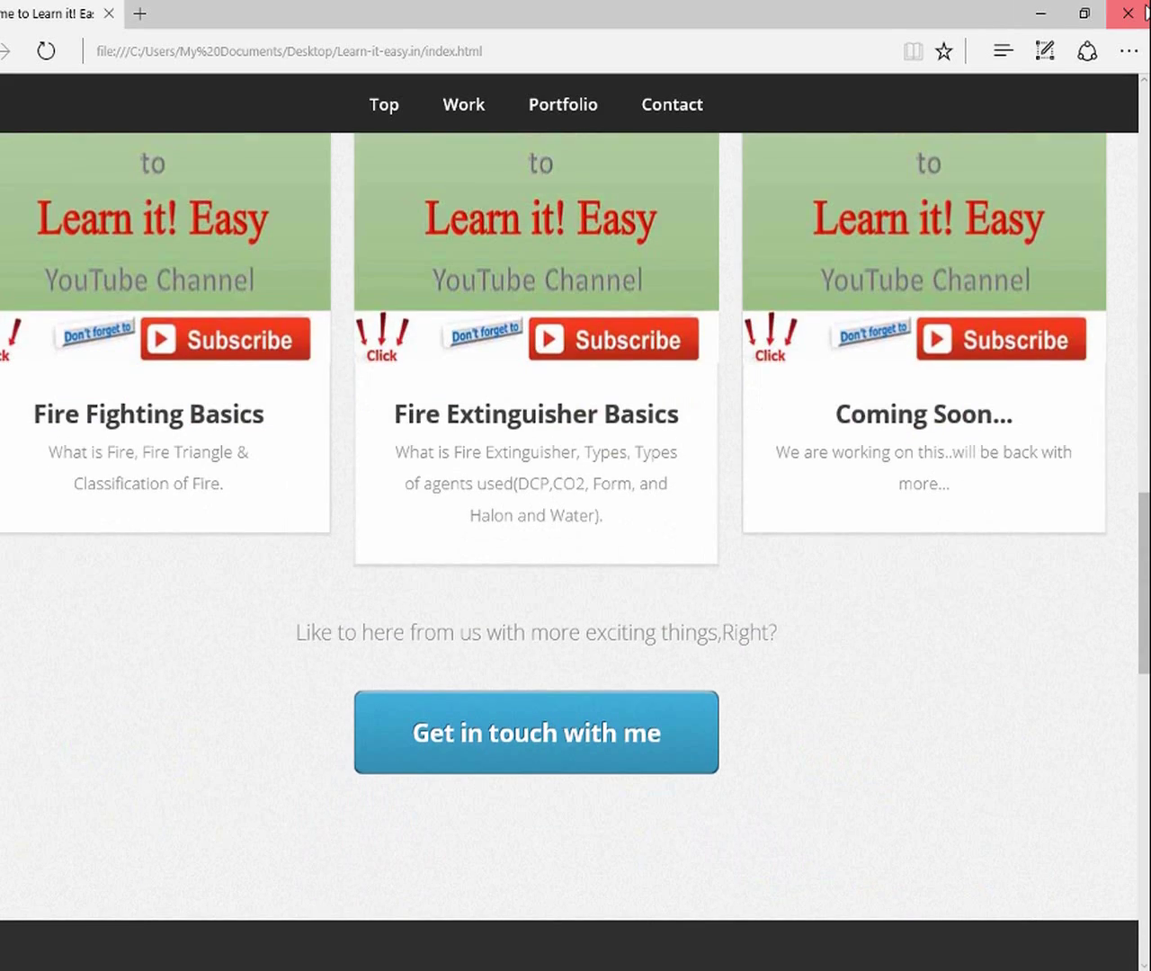
Minimise Edge and delete the stray index.html.docx from the site folder
click(1039, 12)
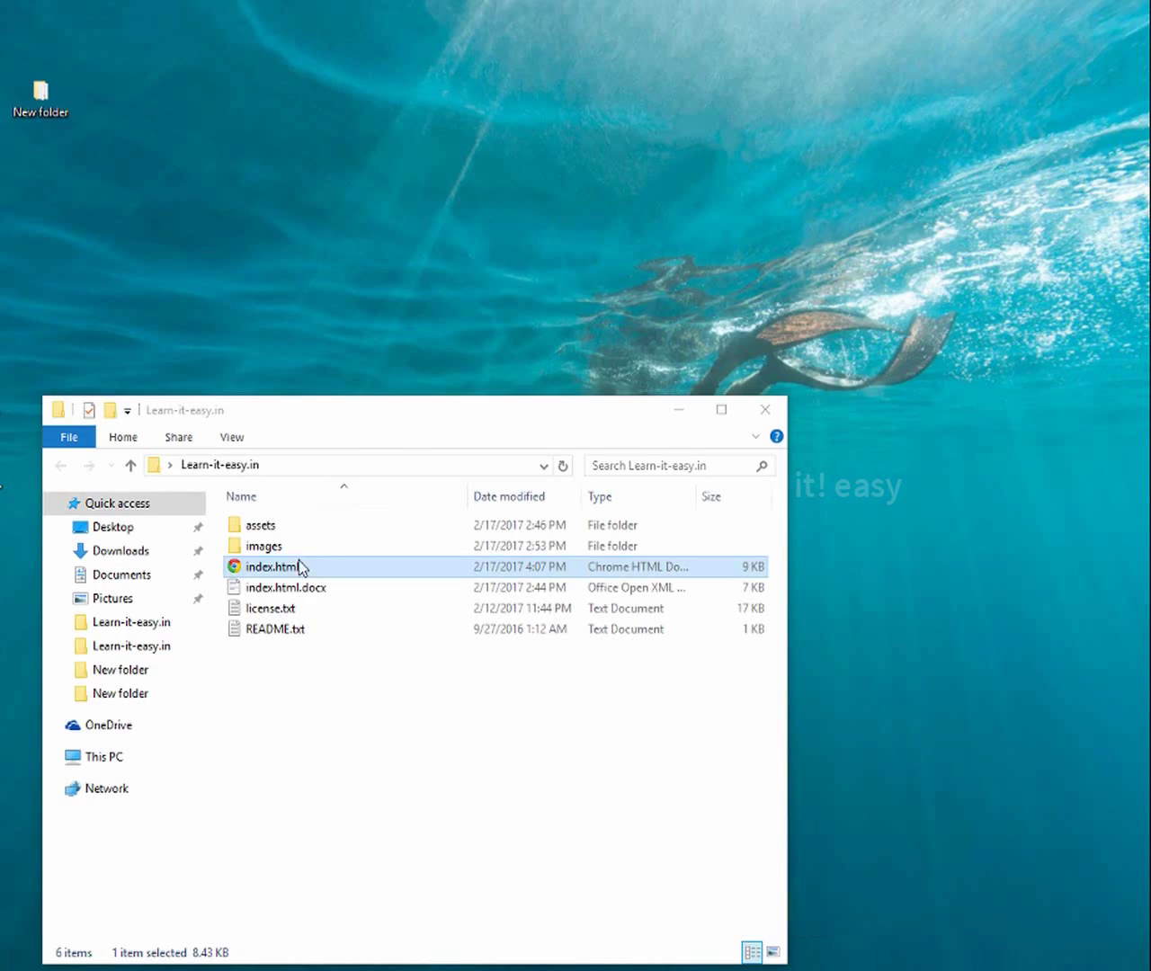
click(300, 594)
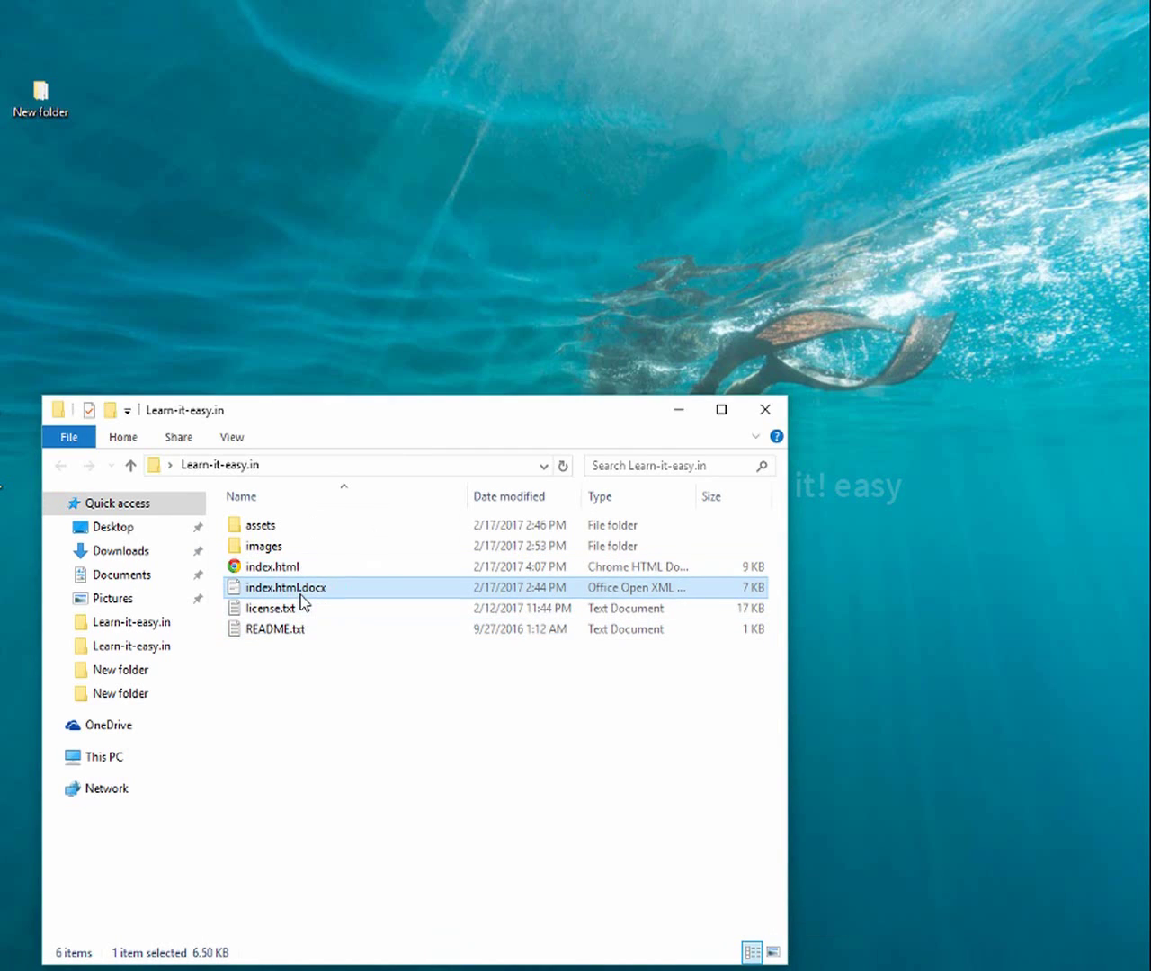
key(Delete)
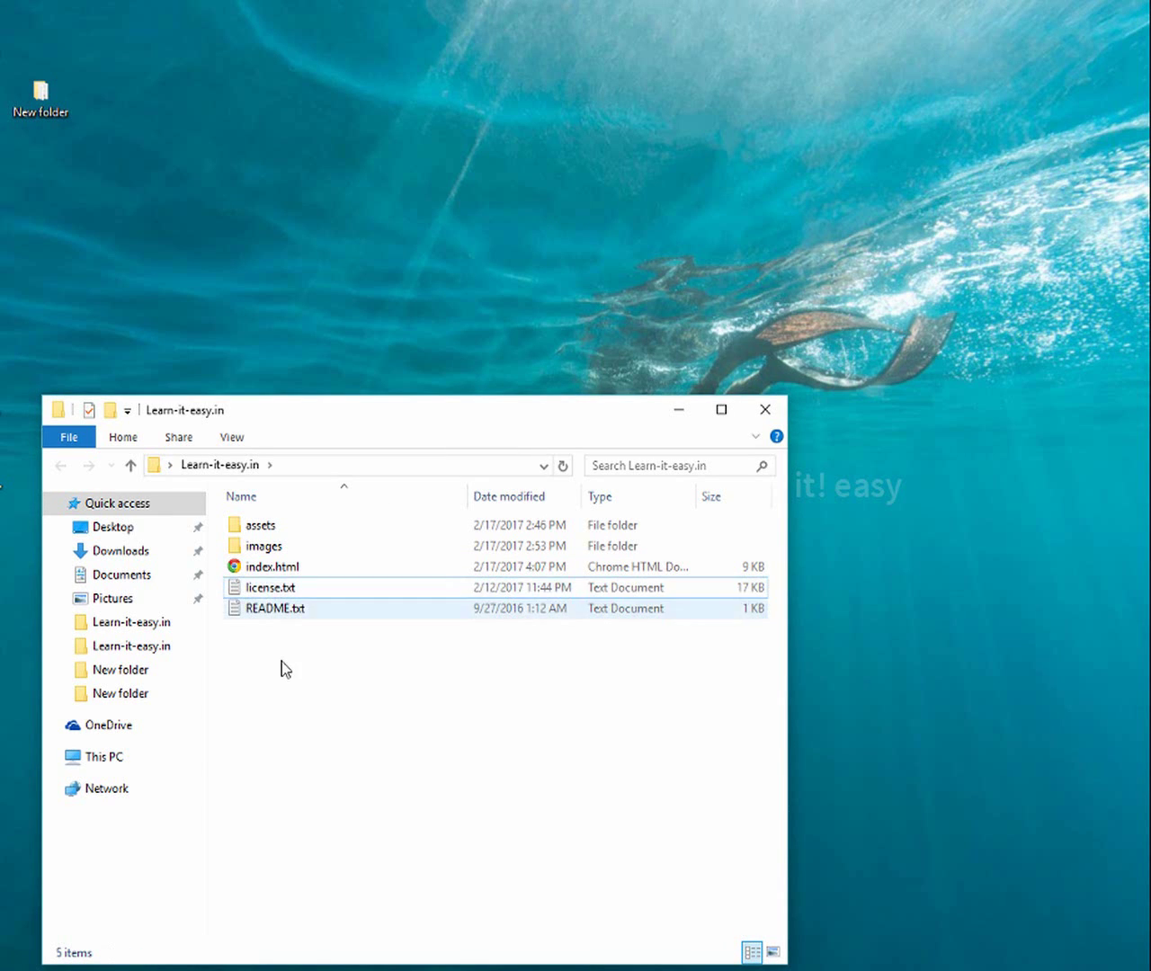
Compress the five remaining site items with WinZip into a new nowforeasy.zip on the Desktop
drag(282, 661, 239, 529)
right_click(240, 530)
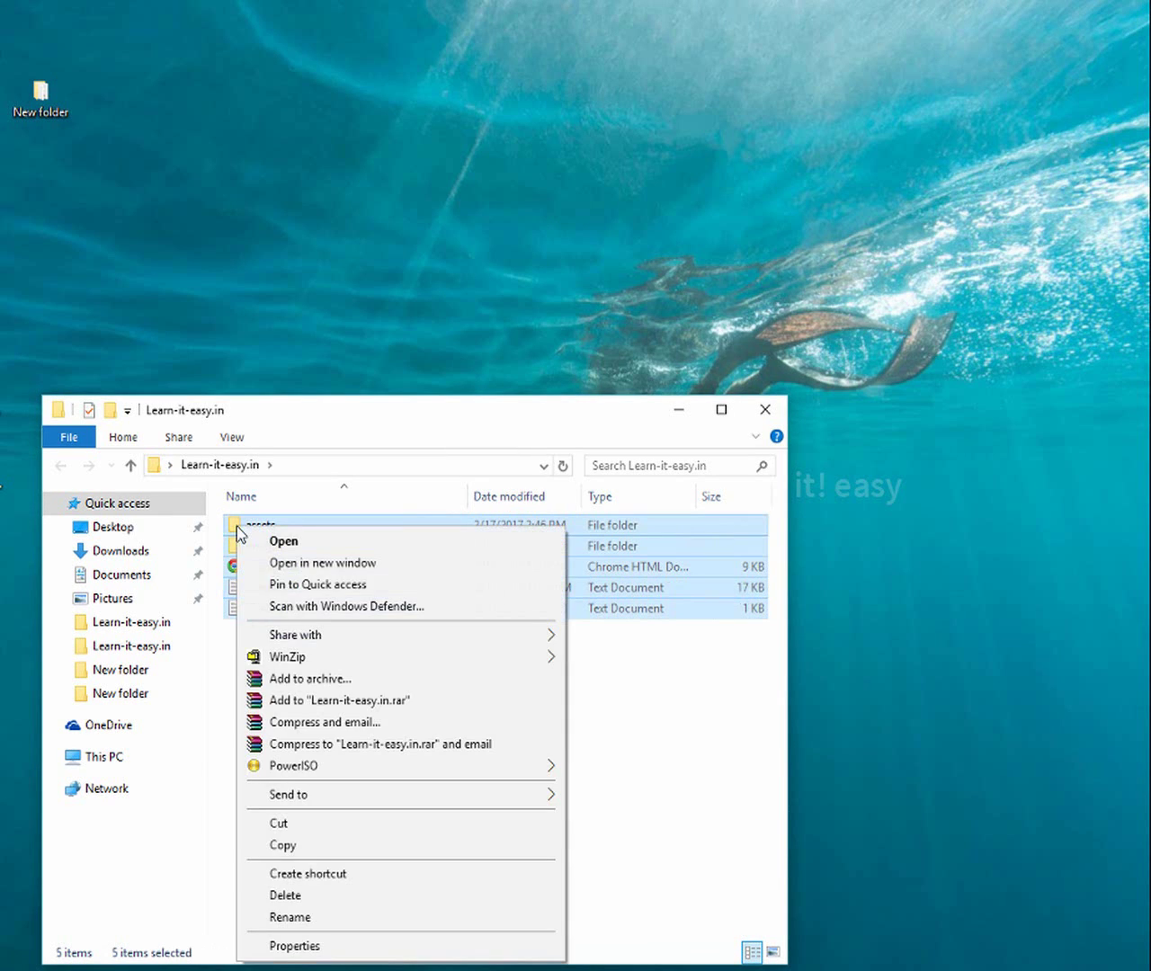
mouse_move(314, 663)
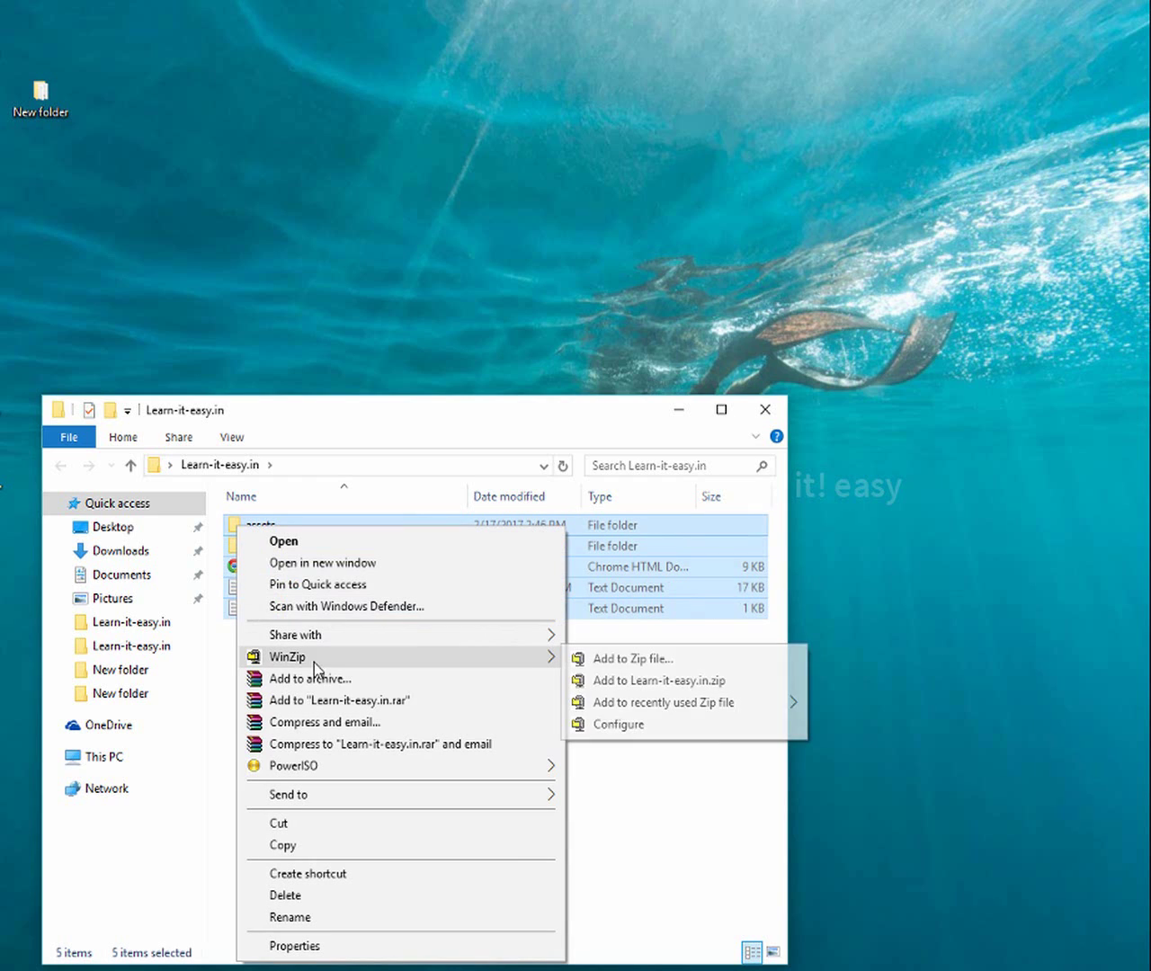
click(614, 664)
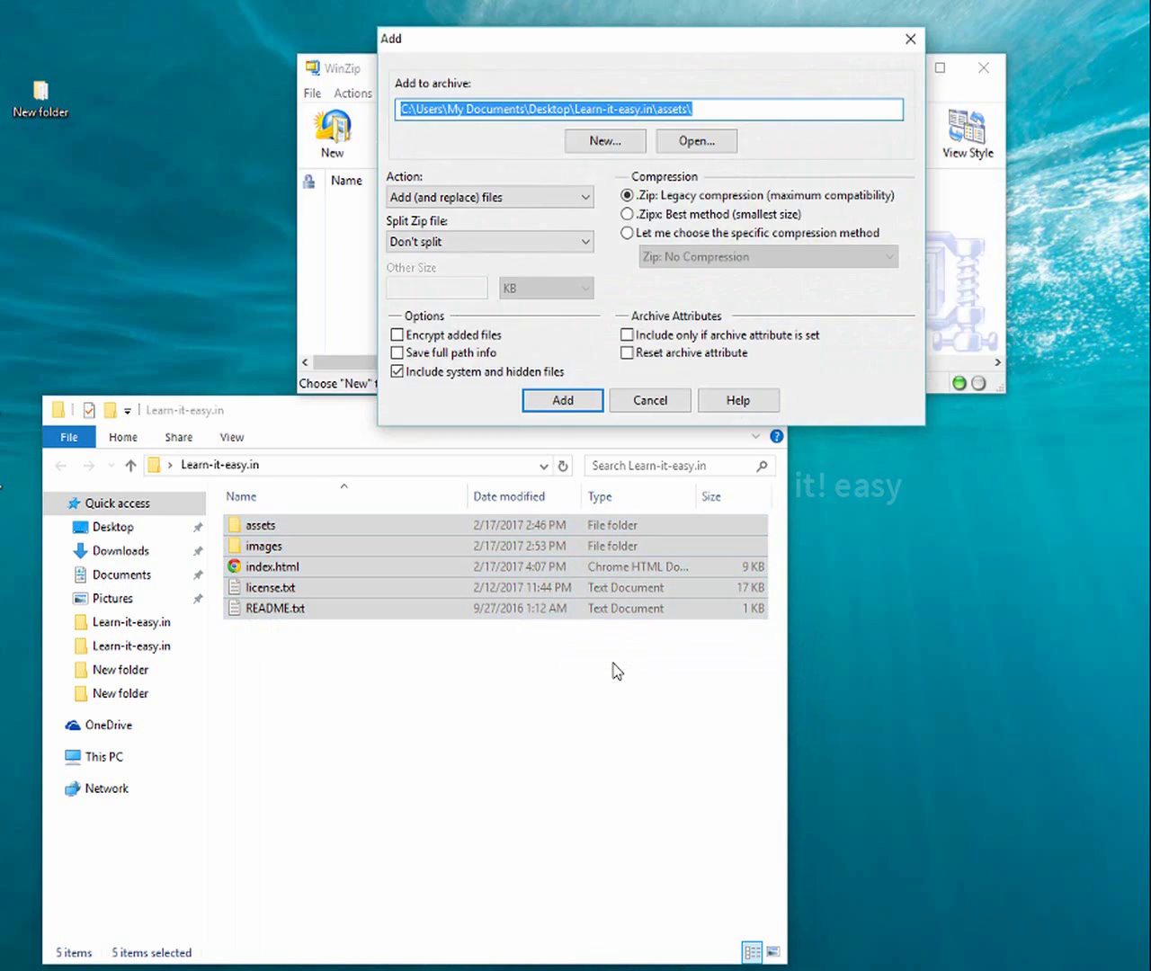
click(594, 144)
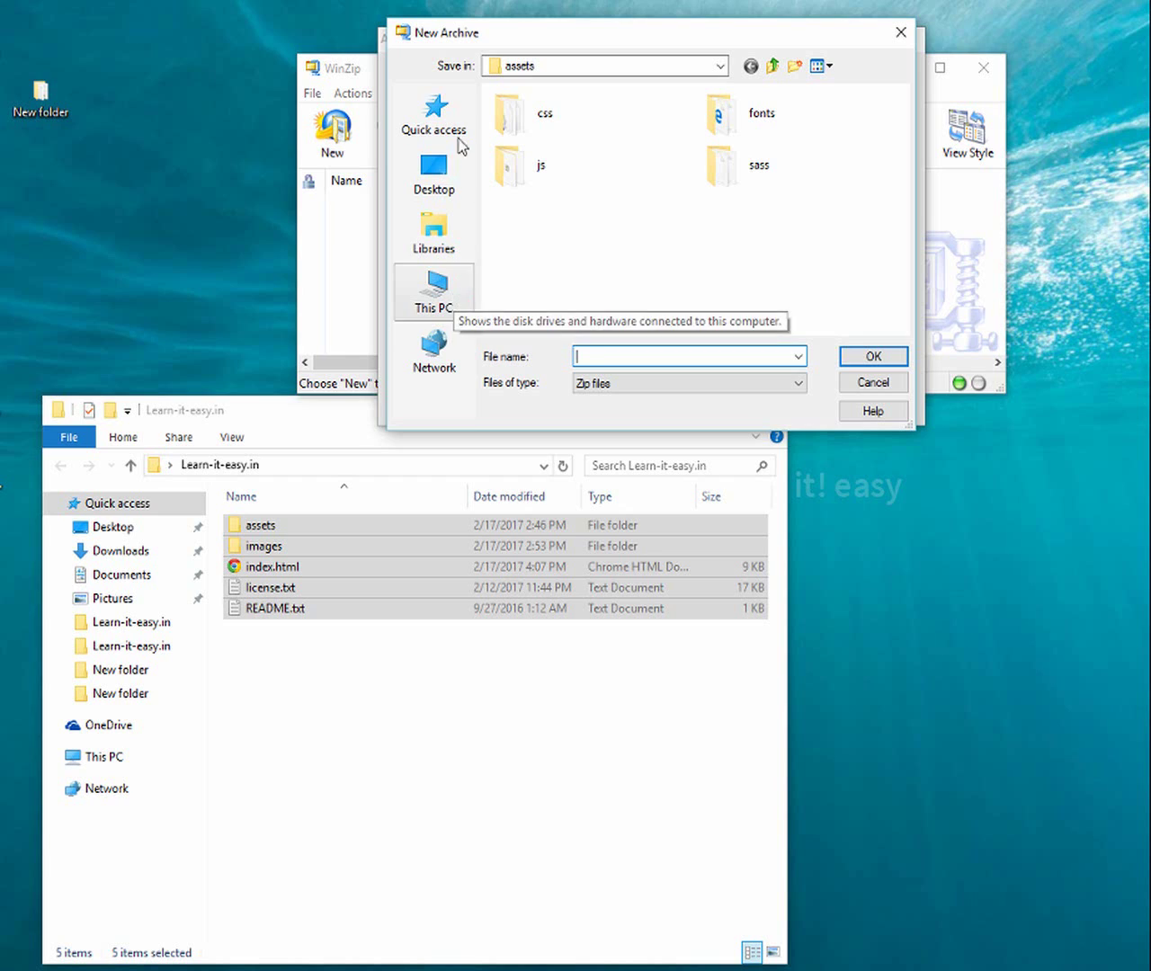
click(458, 189)
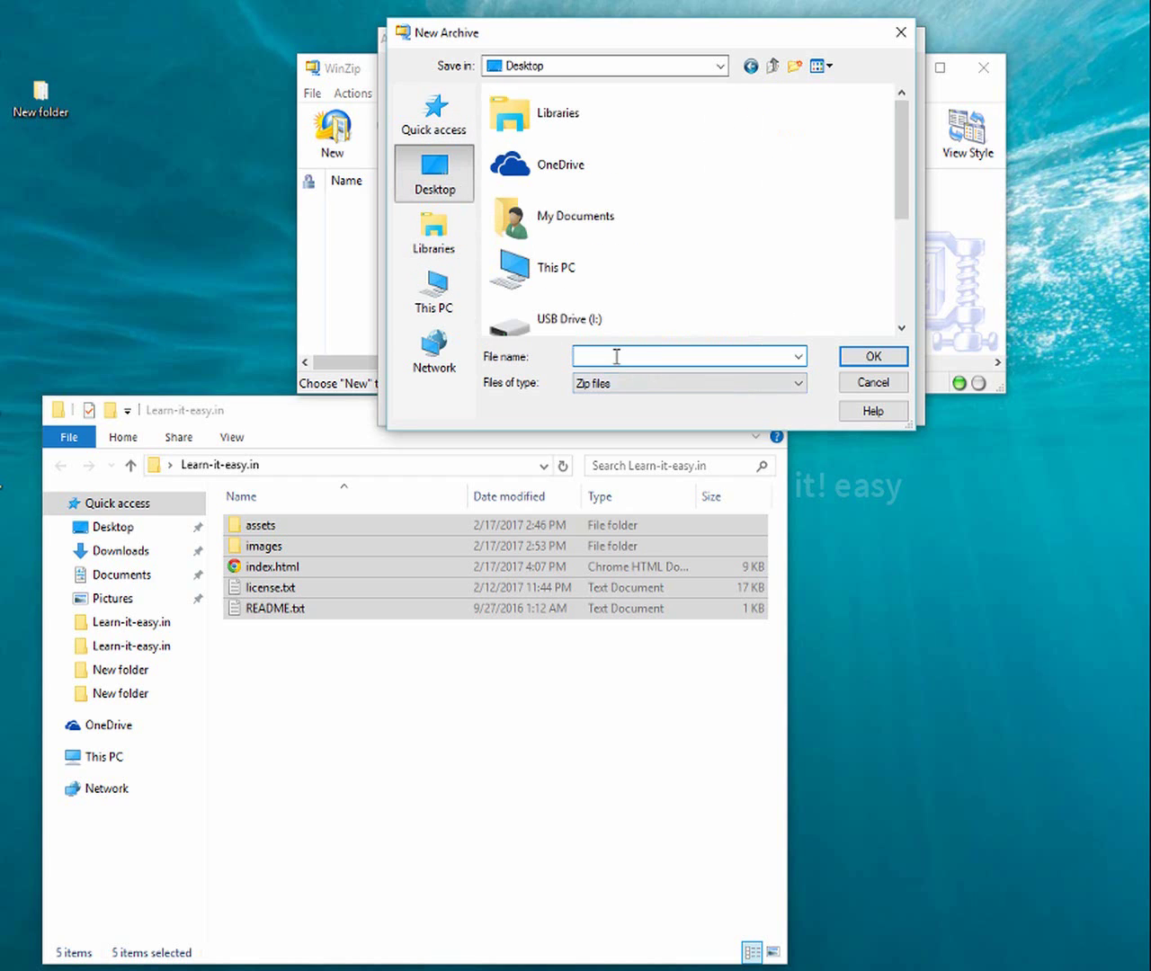
text(nowforeasy)
click(899, 358)
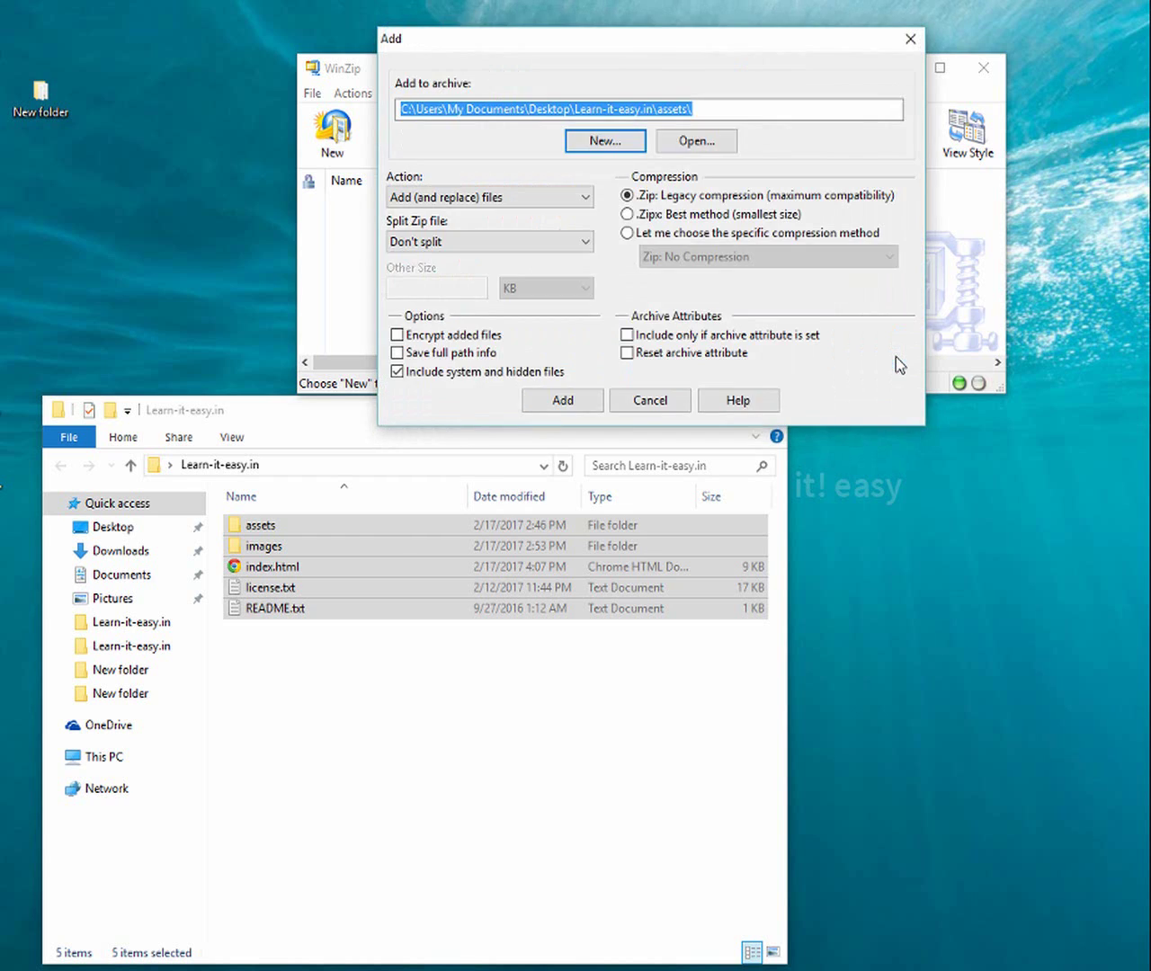
click(566, 401)
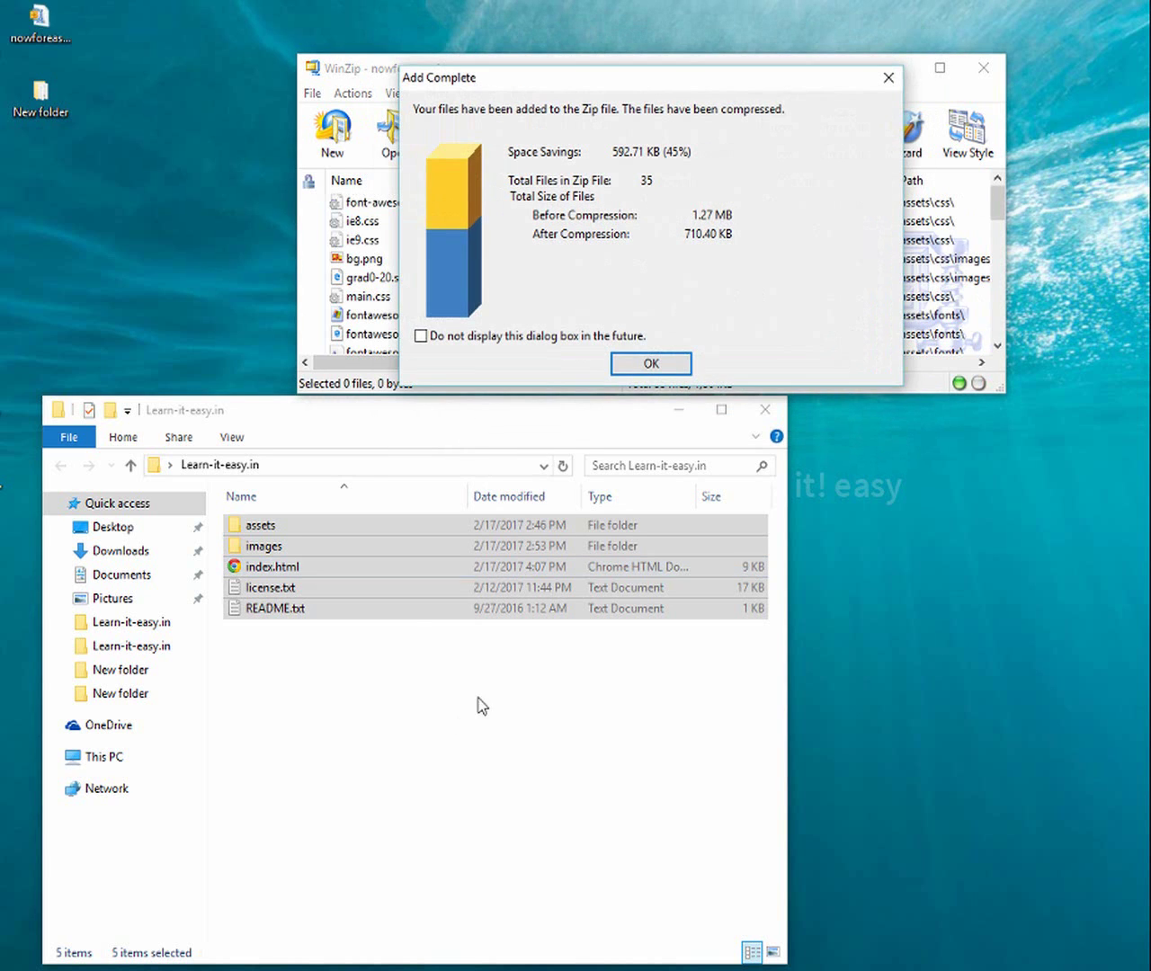
click(651, 363)
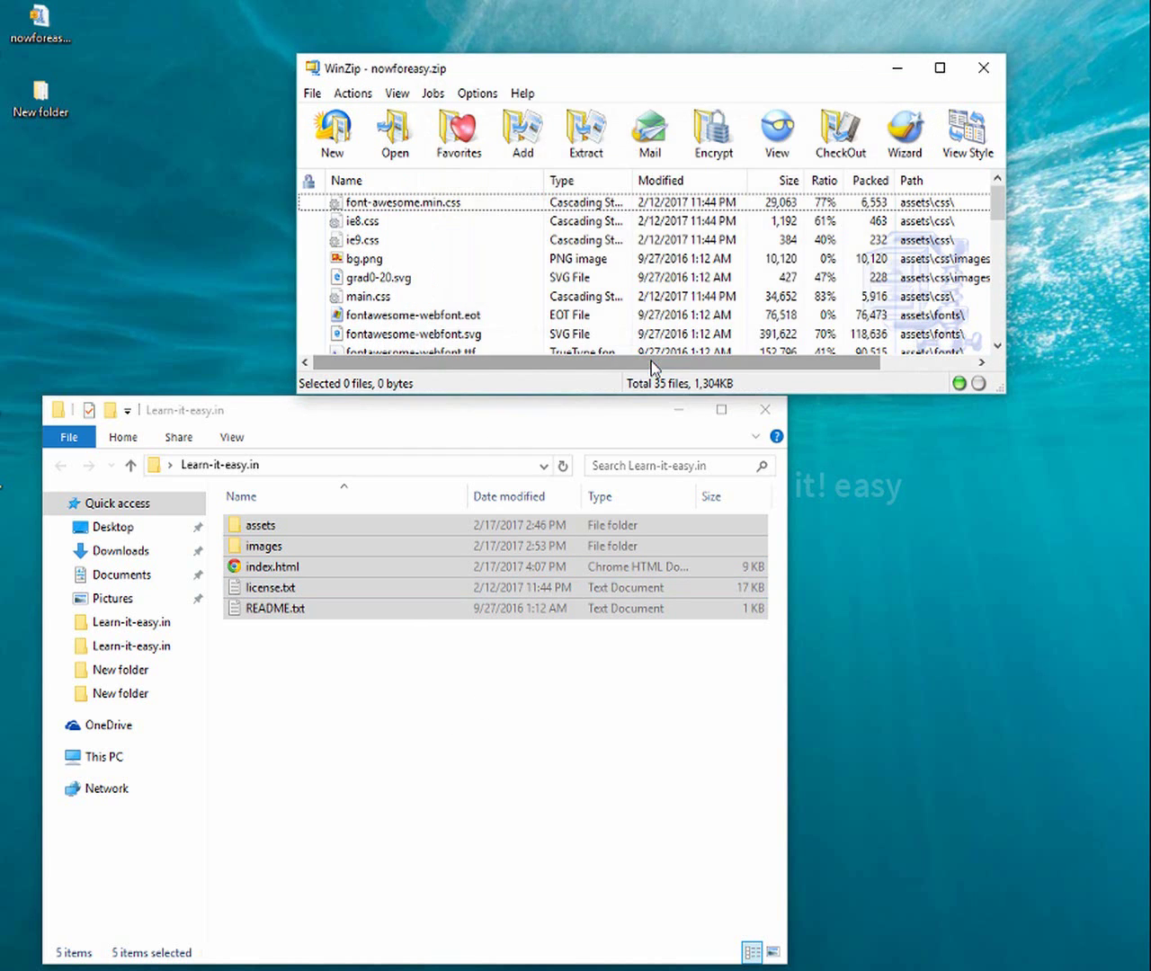
click(983, 68)
right_click(372, 771)
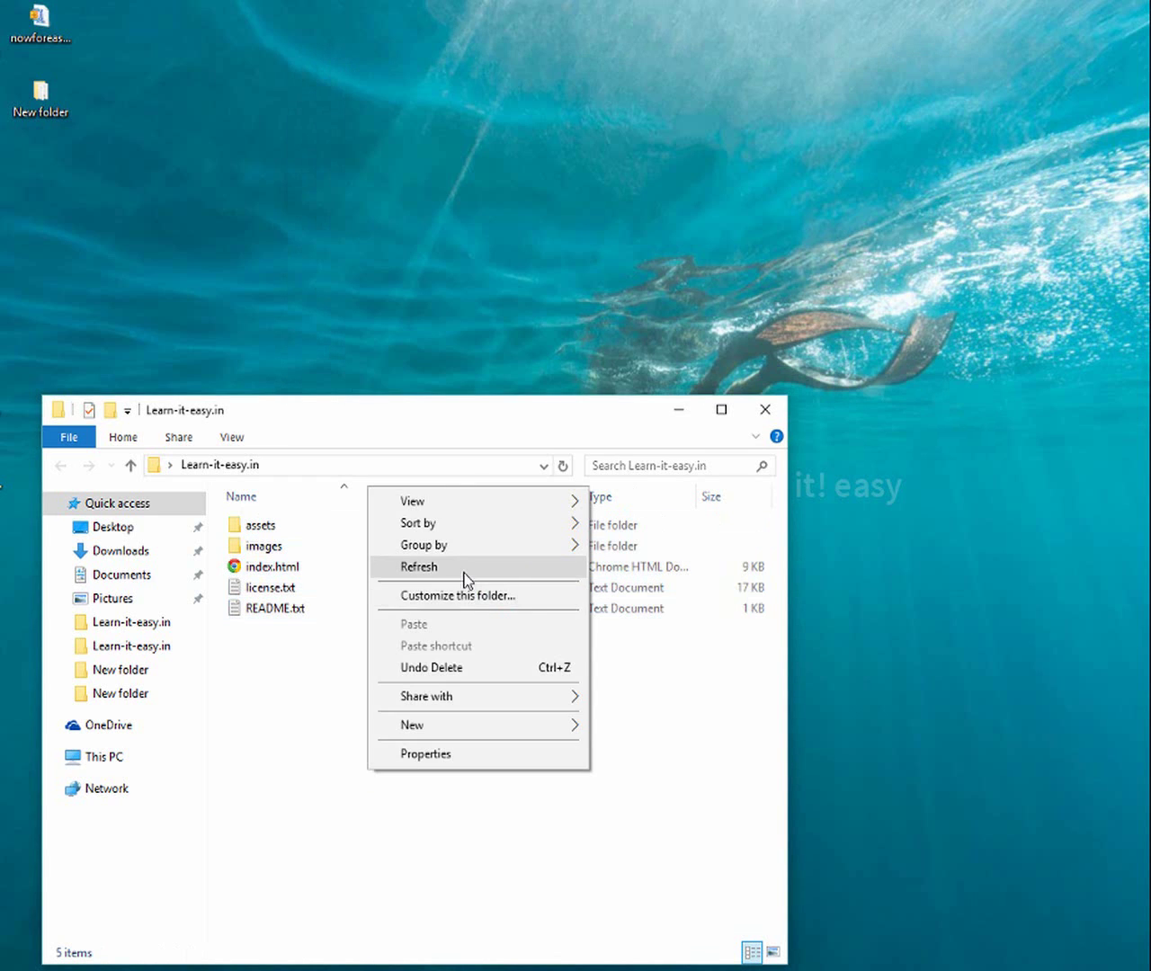
click(462, 566)
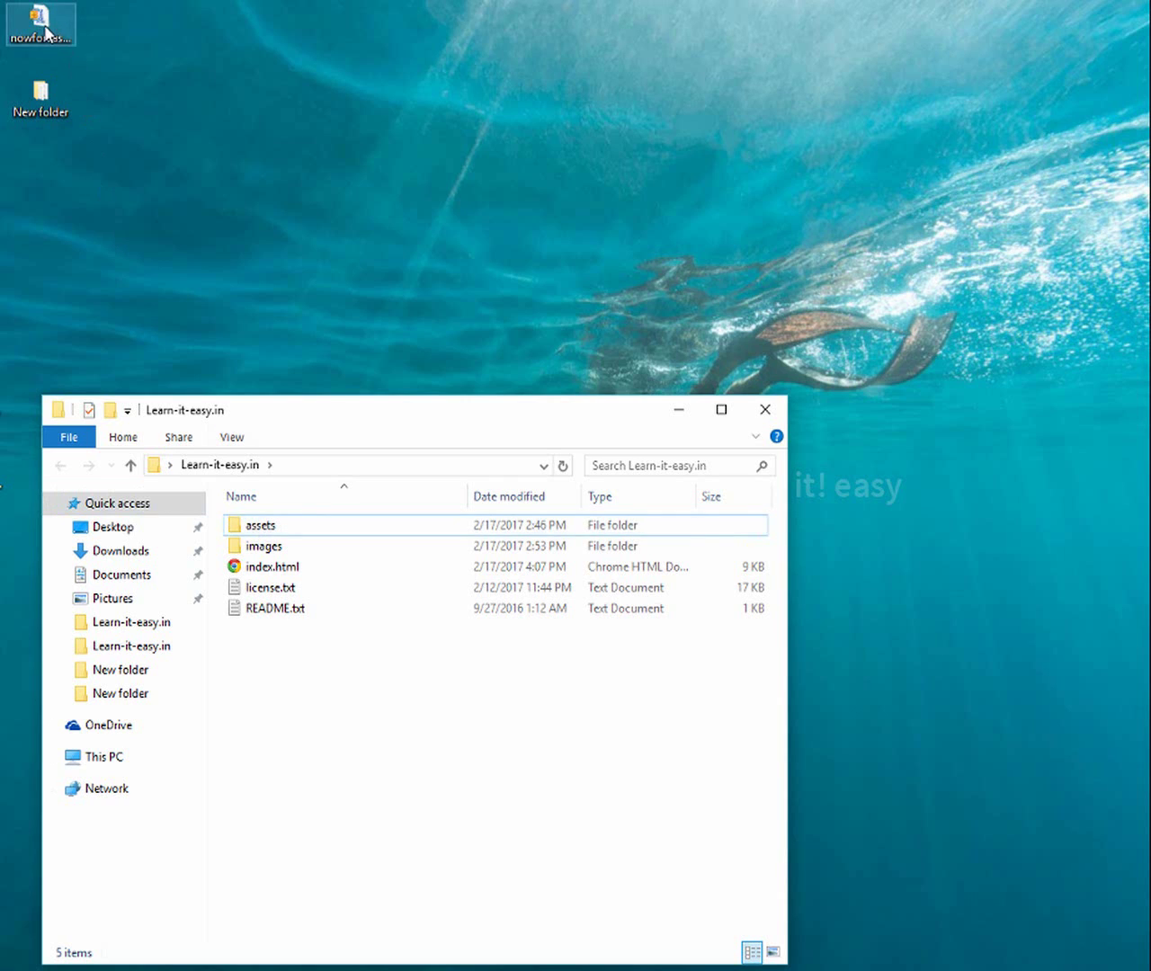
click(45, 32)
right_click(198, 77)
click(230, 127)
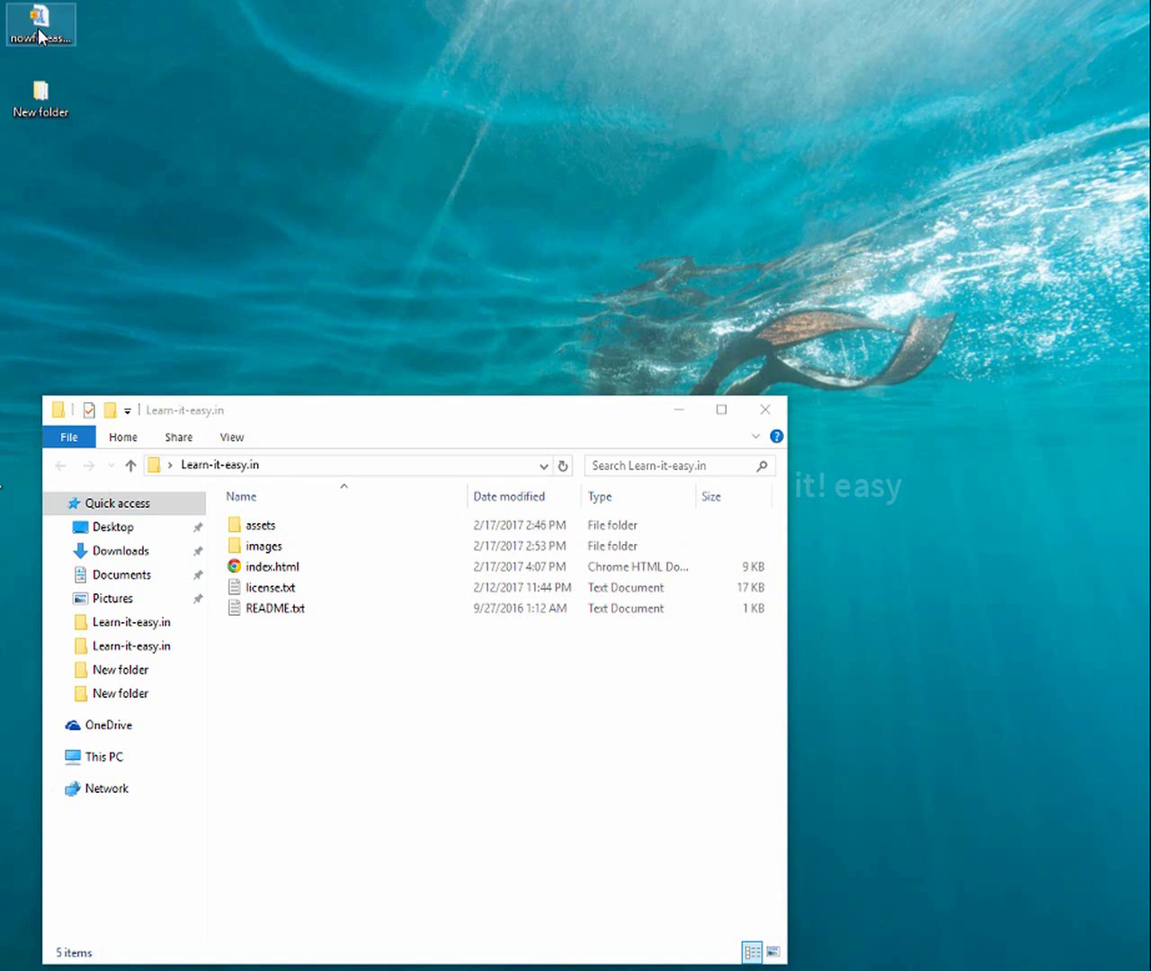
mouse_move(38, 36)
mouse_down()
mouse_move(393, 710)
mouse_move(396, 759)
mouse_move(50, 41)
mouse_up()
right_click(170, 49)
click(206, 104)
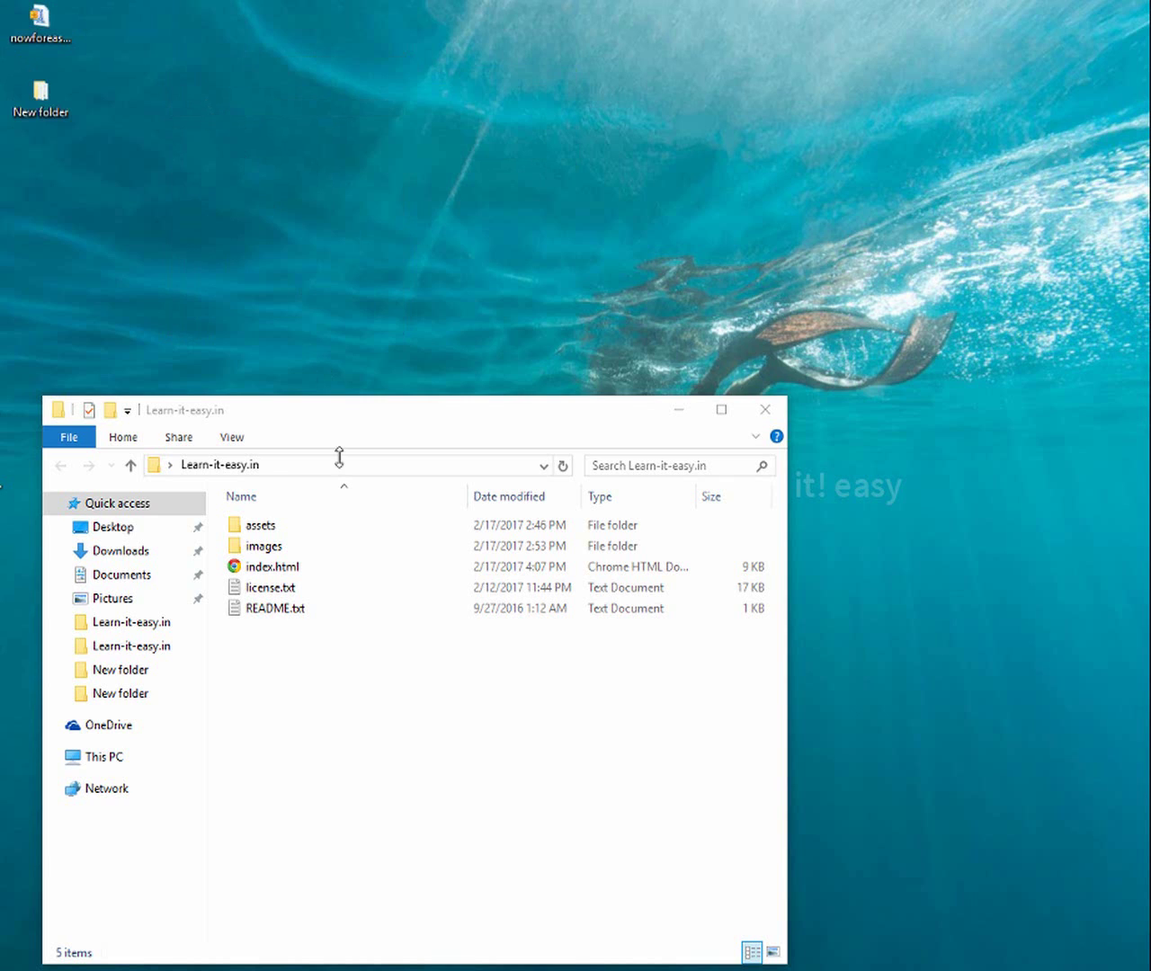
right_click(352, 27)
click(387, 90)
click(56, 29)
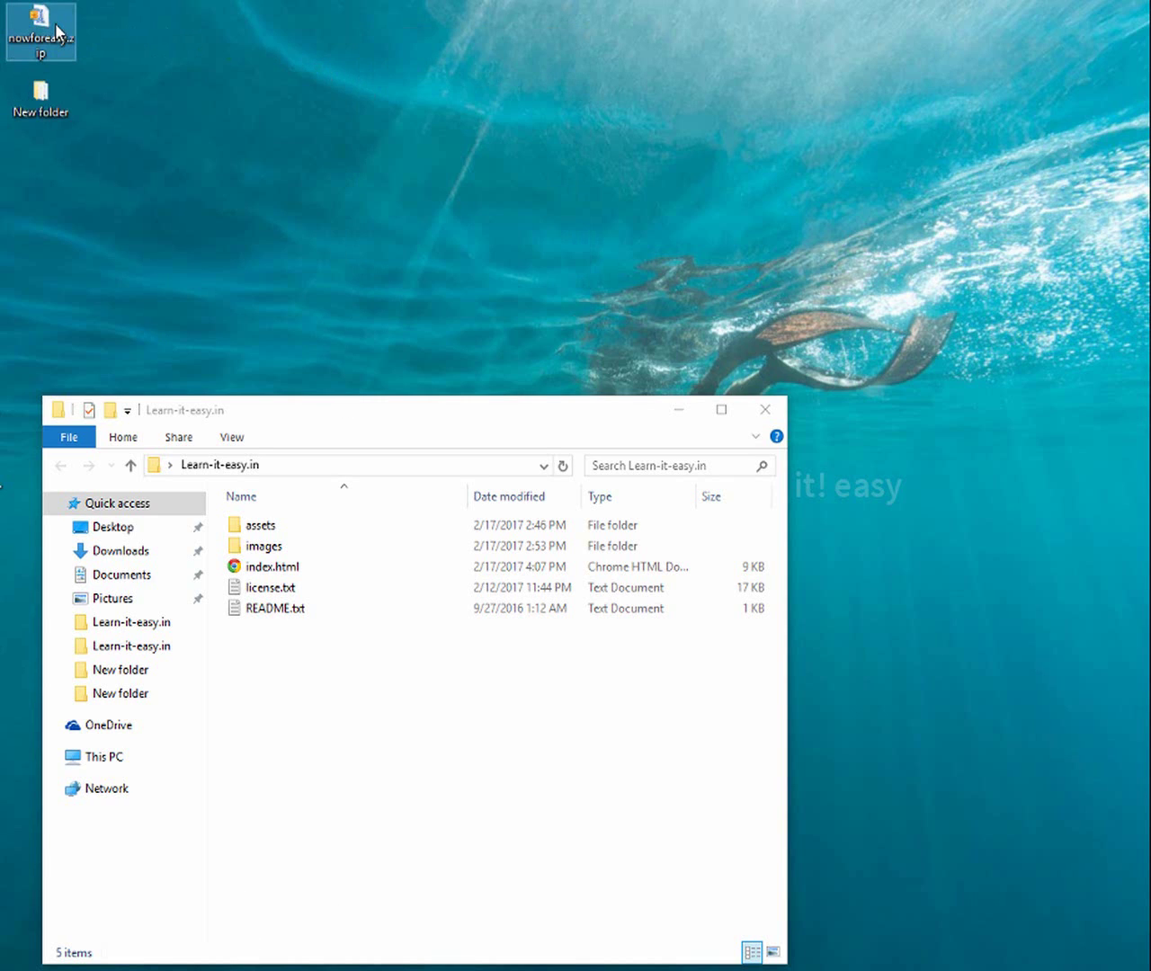
right_click(123, 33)
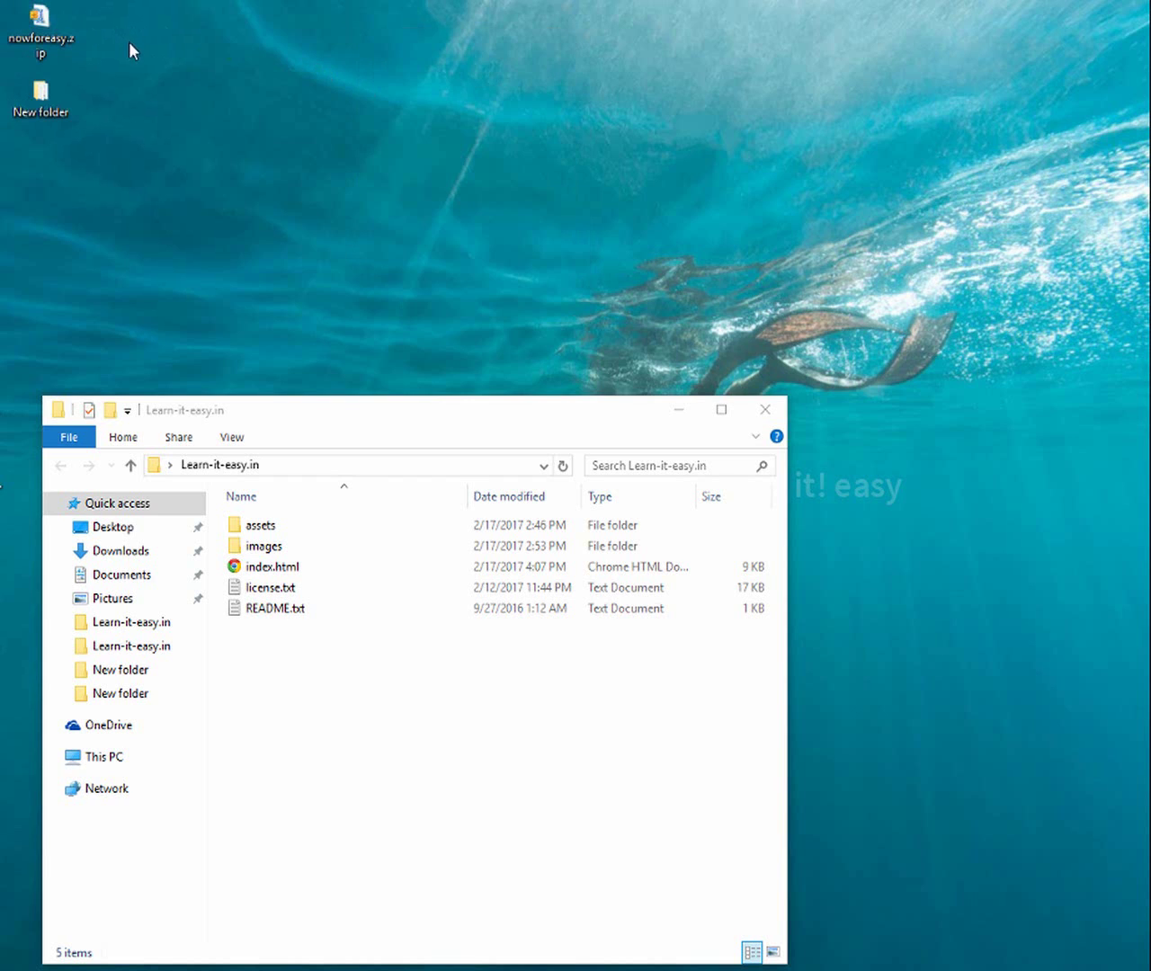
click(149, 96)
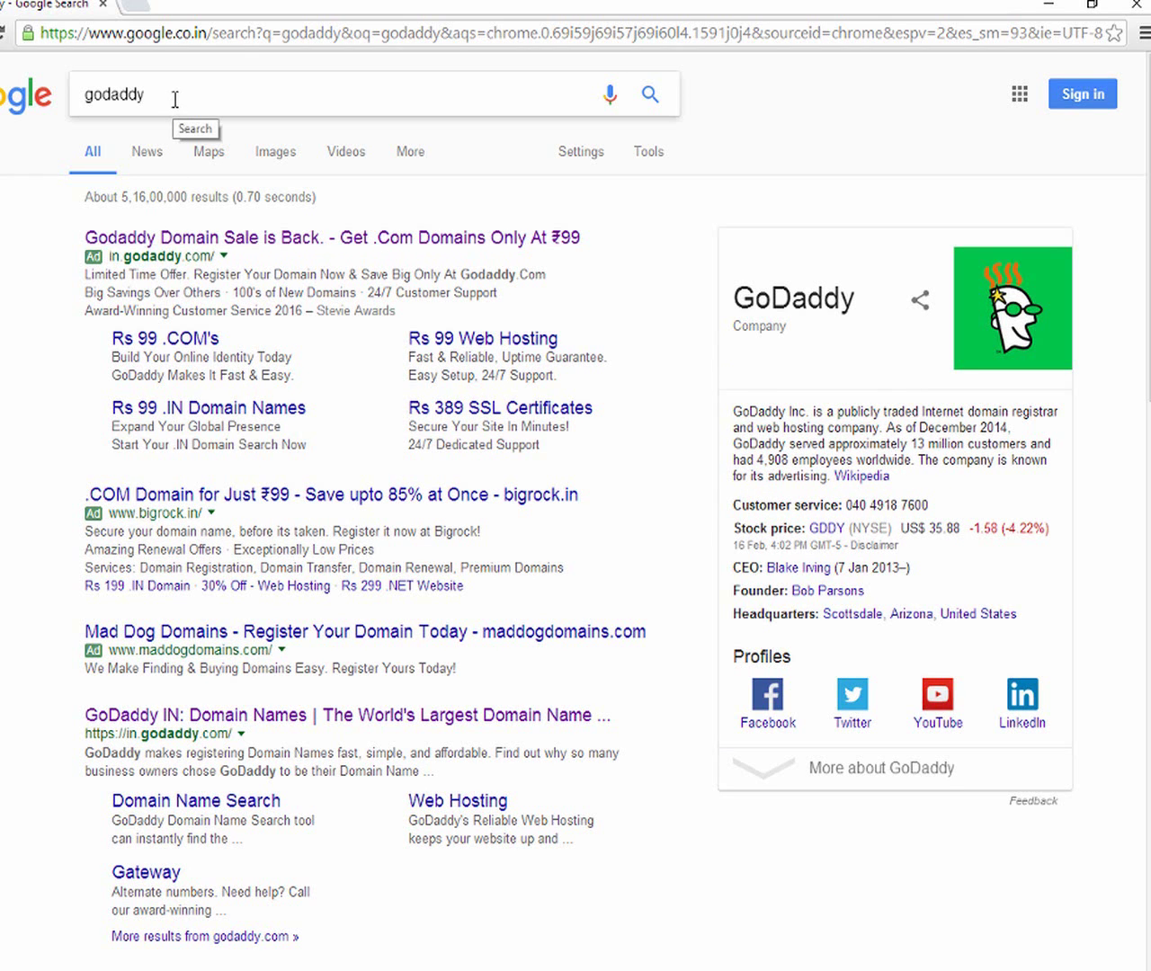
Open the 'Godaddy Domain Sale is Back' ad from the Google results
click(153, 243)
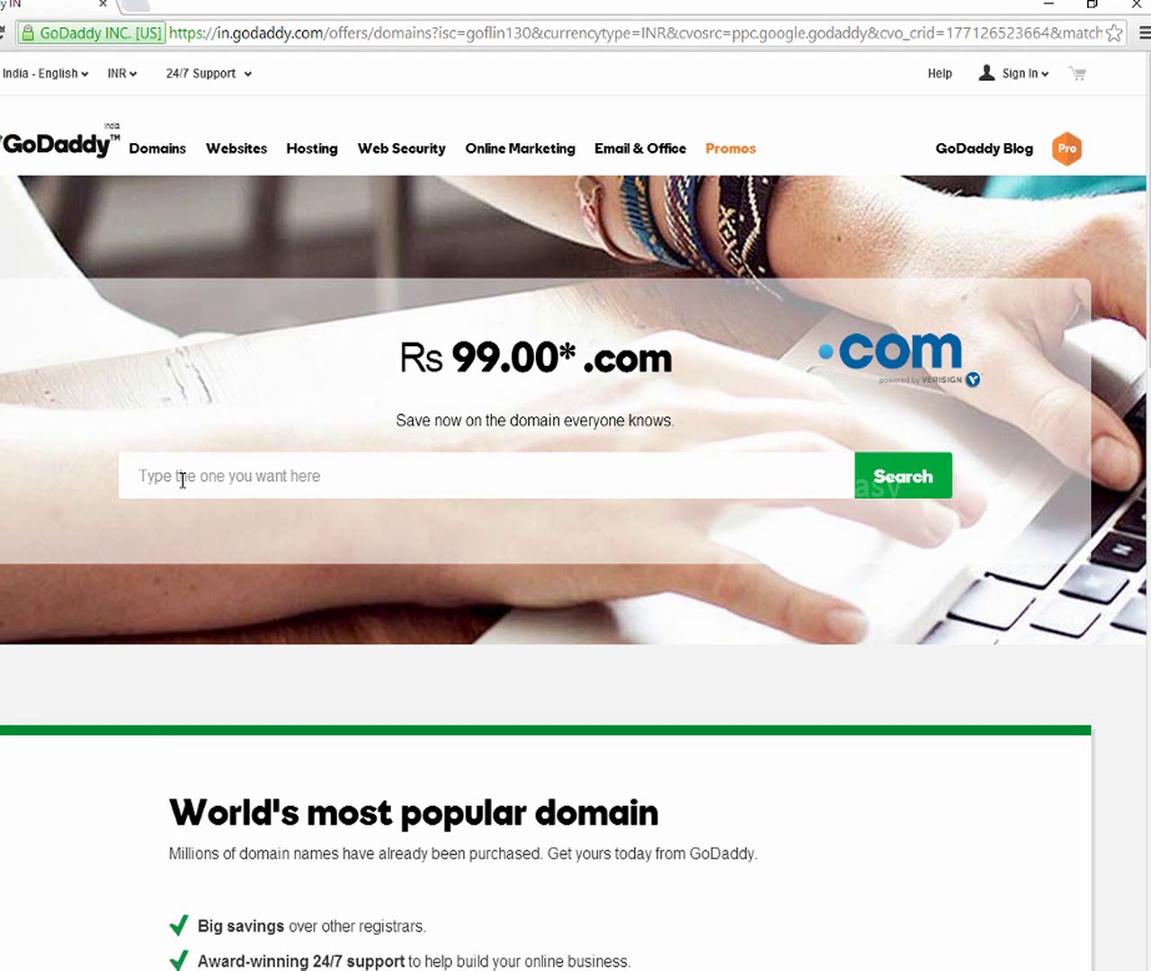
Search for nowforeasy.com, confirm it is available for Rs 99.00, and select it
text(n)
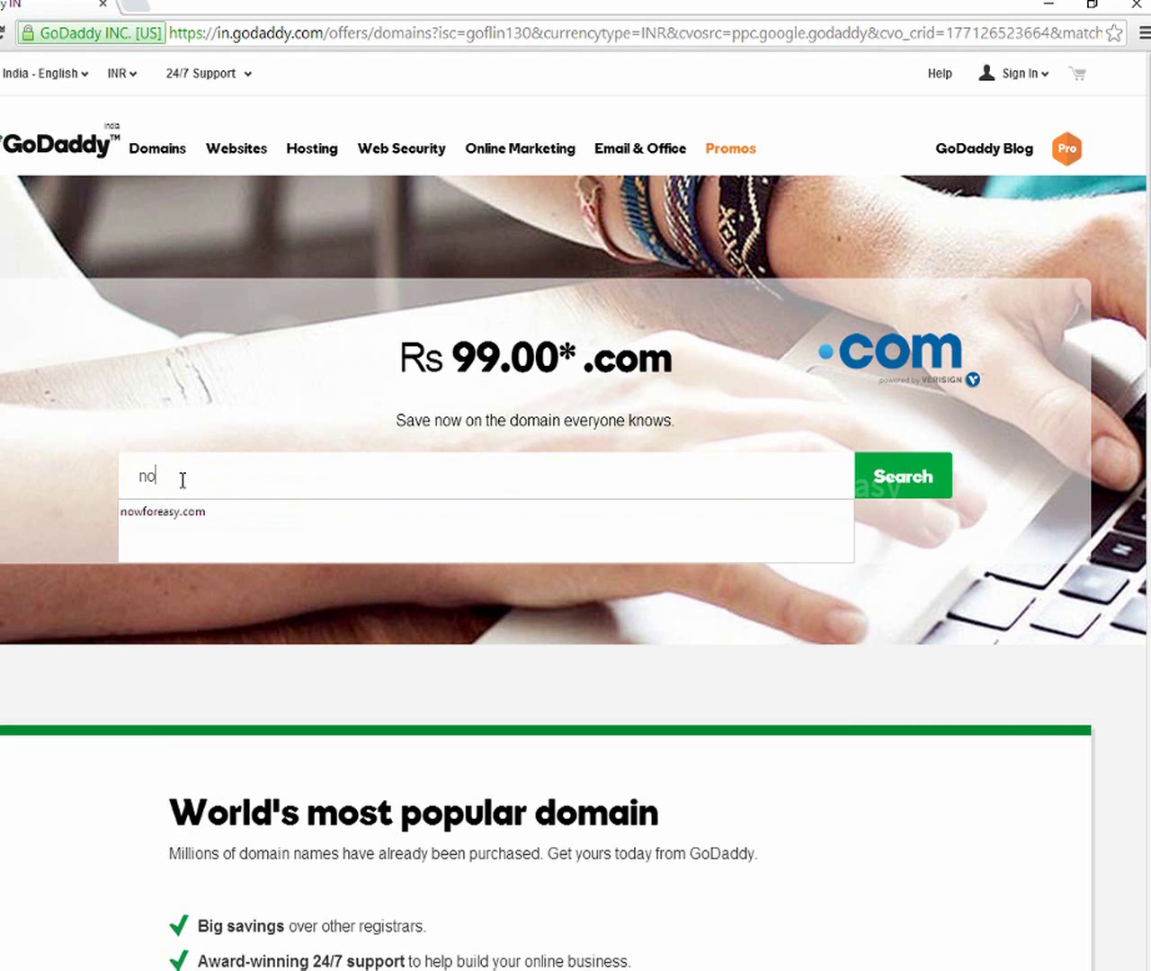
text(o)
click(184, 511)
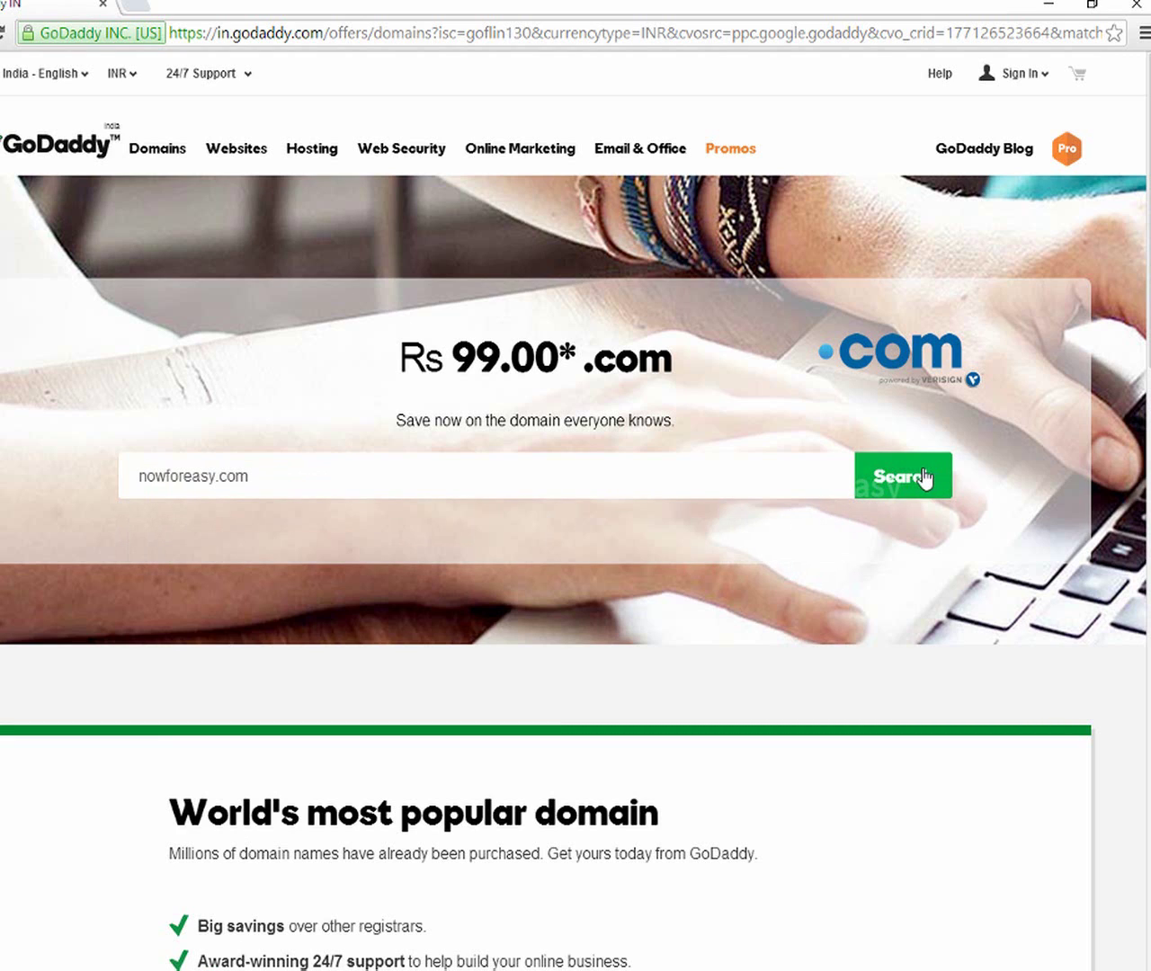
click(923, 478)
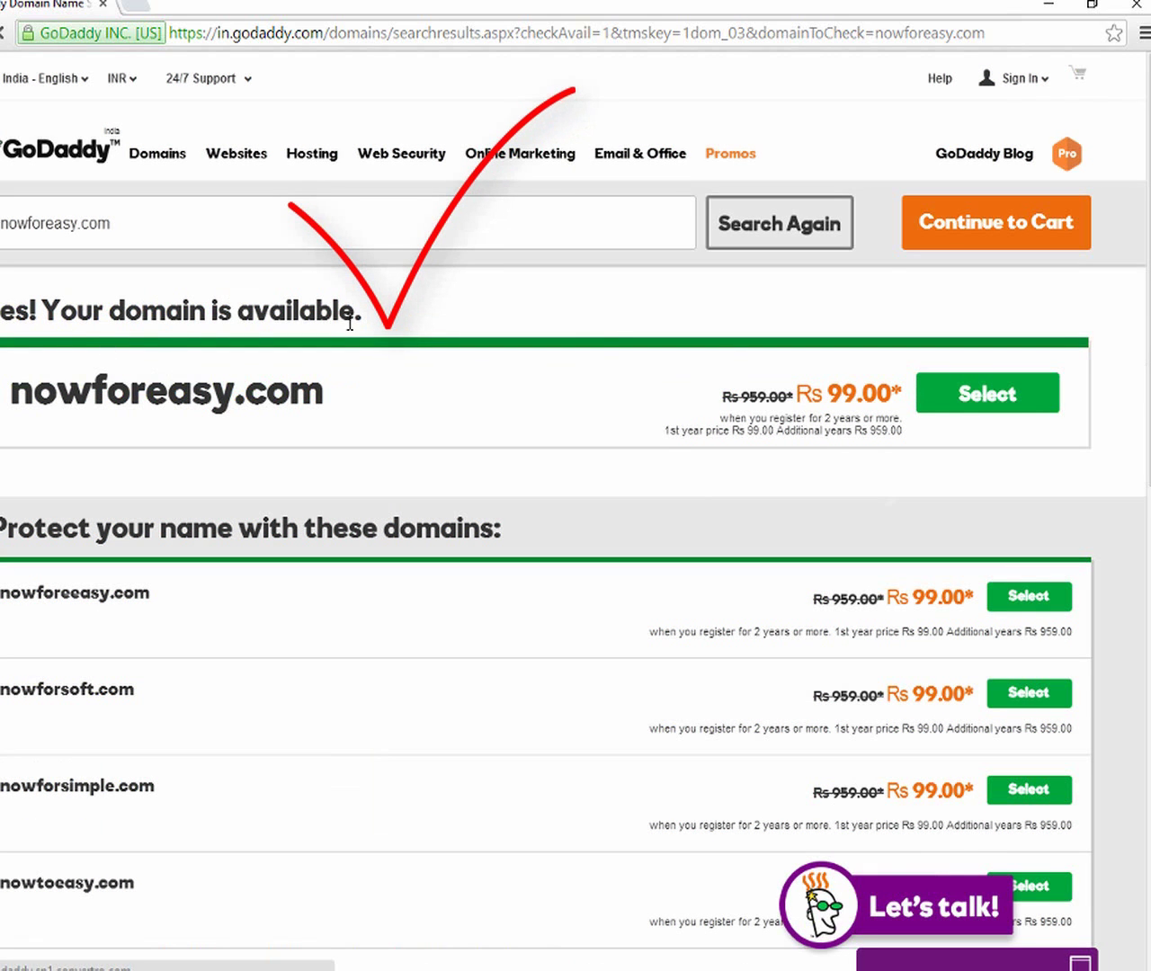
click(1000, 401)
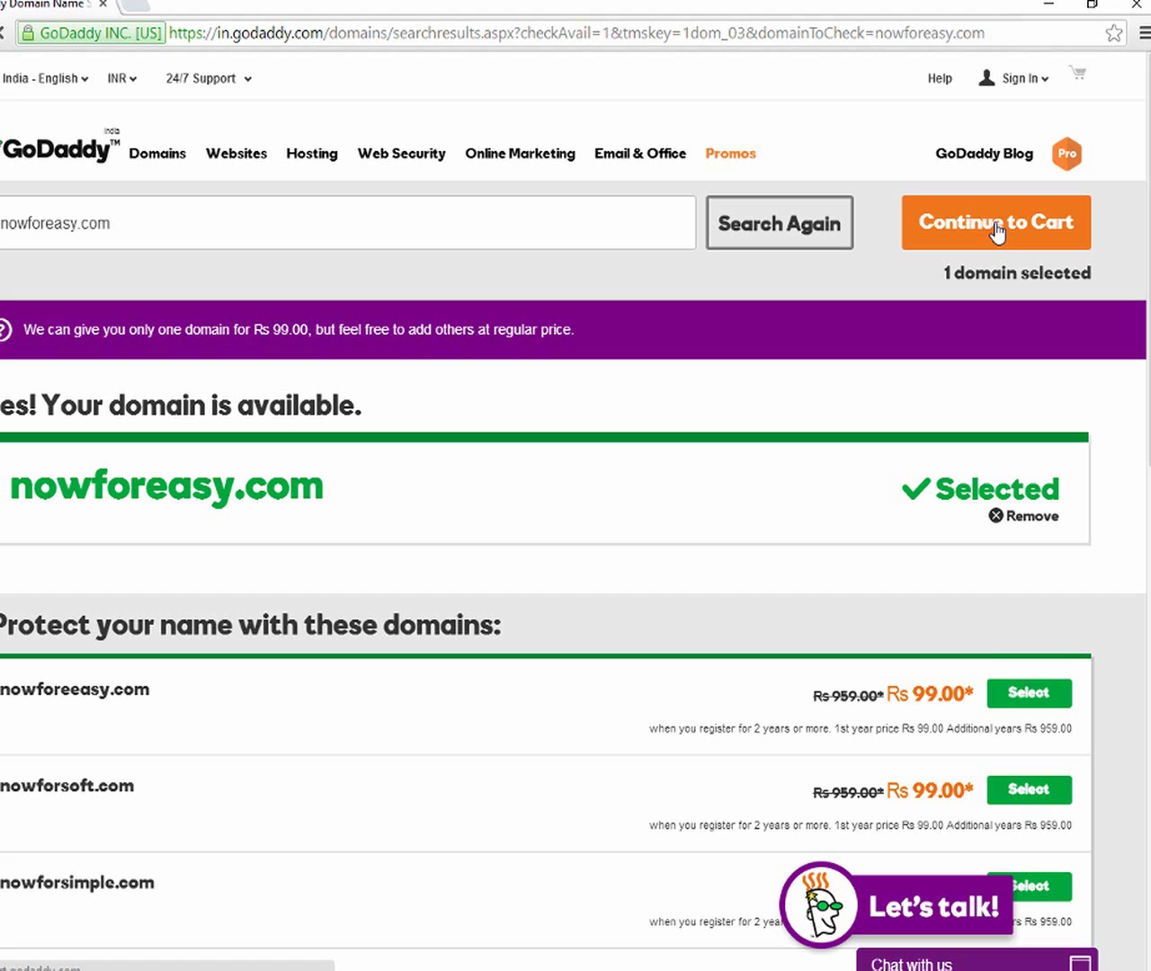
Add nowforeasy.com to the cart, change its term from 2 Years to 1 Year (Rs 127.65), and check out
click(996, 225)
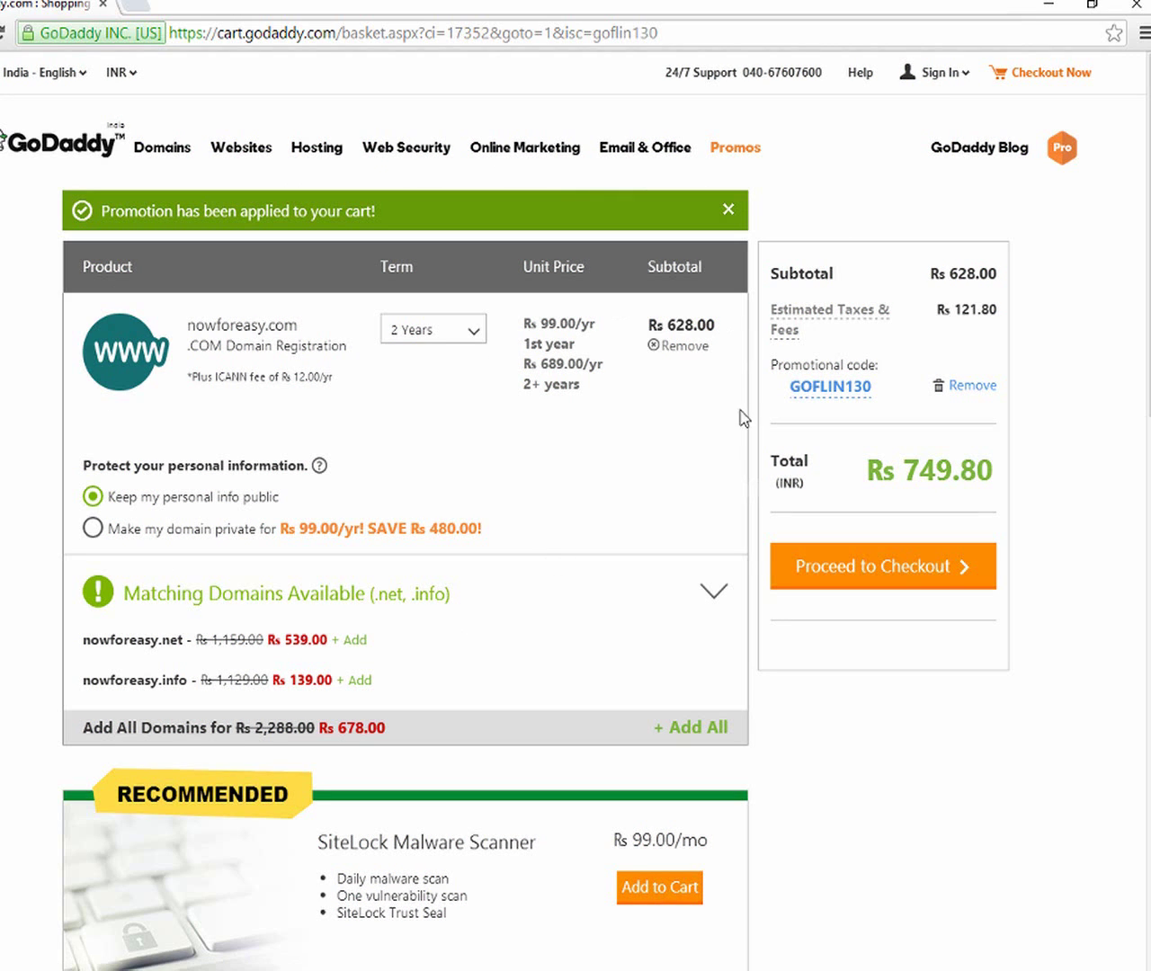
click(470, 332)
click(426, 364)
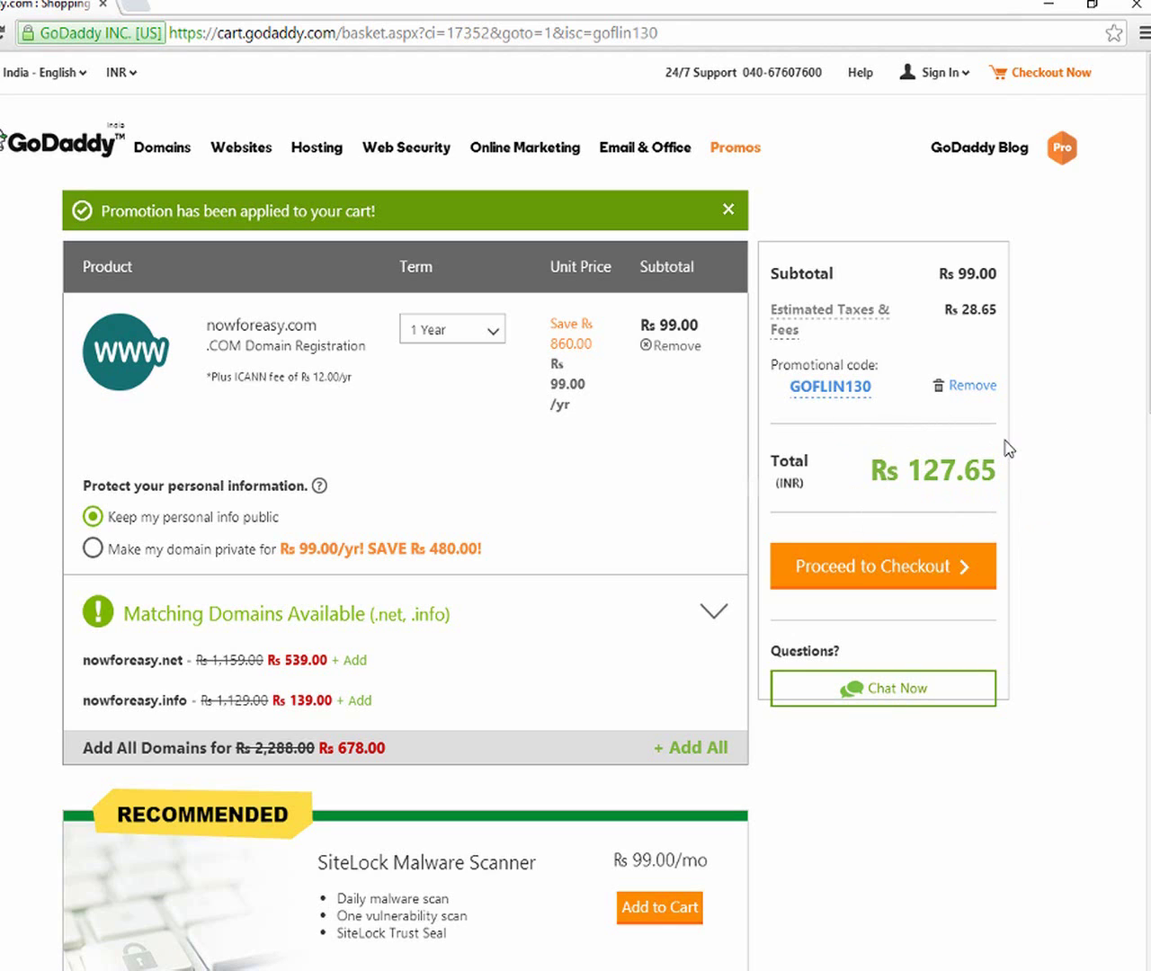
click(899, 576)
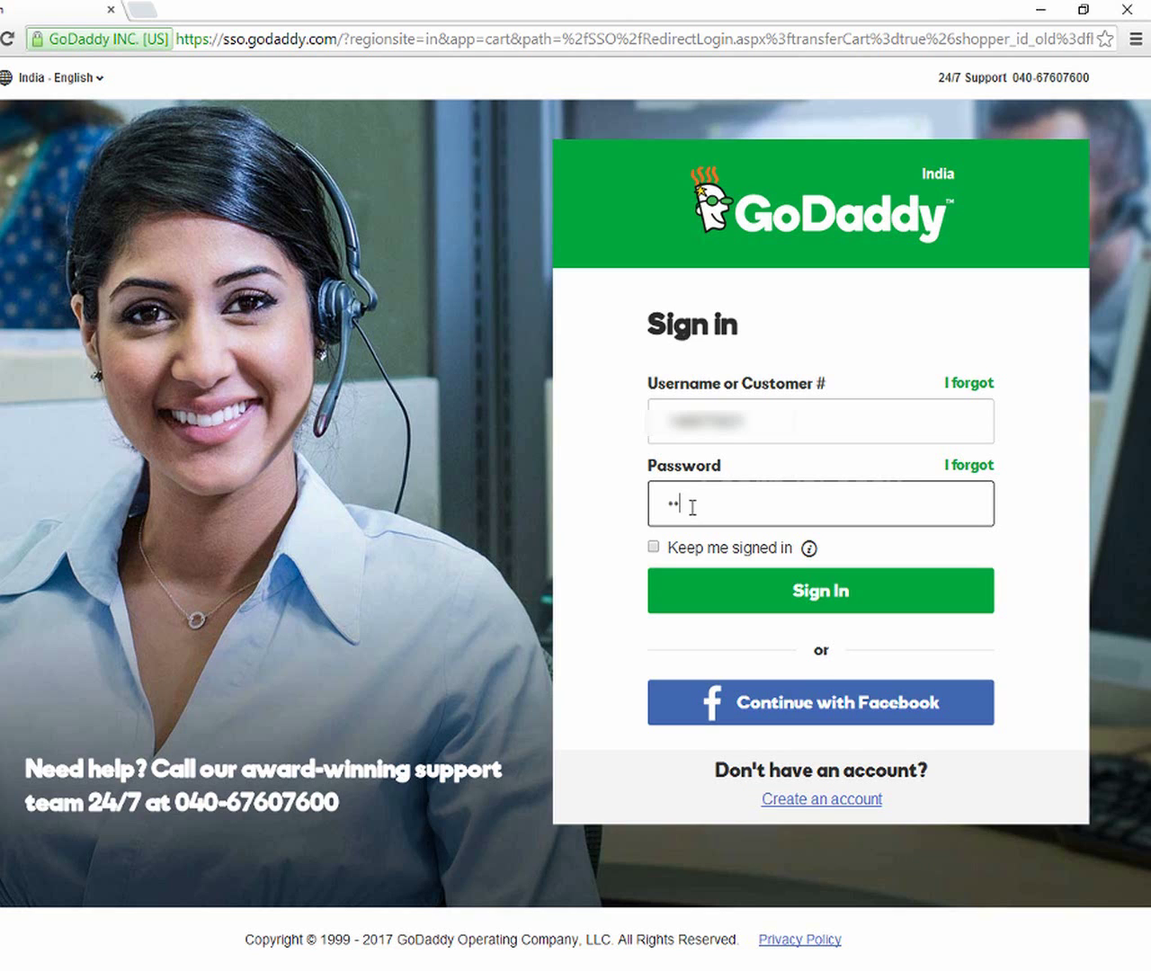
Enter the account password and sign in to GoDaddy
text(•)
click(764, 606)
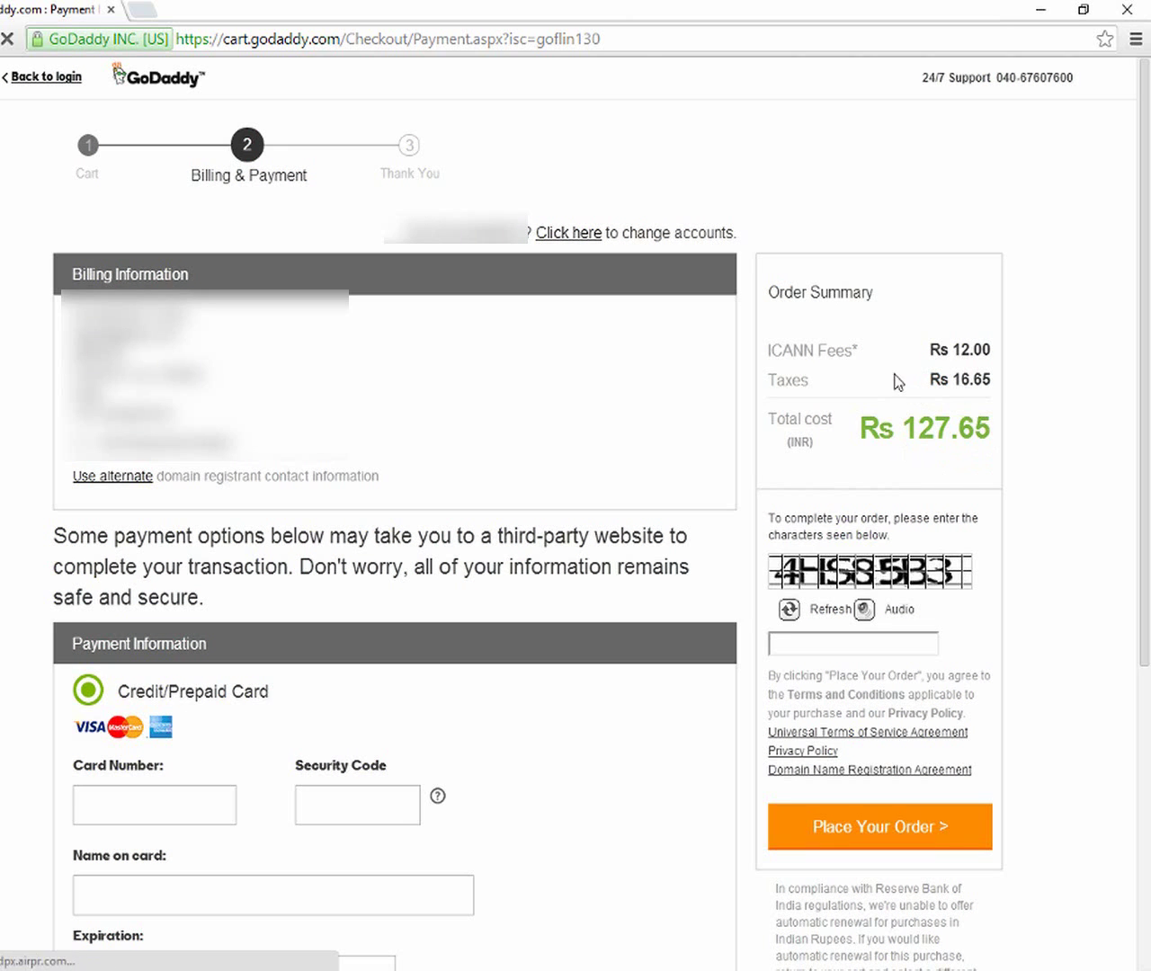
Remove the GOFLIN130 promo code, keep the 1 Year term, and check out at Rs 702.65
scroll(283, 597, down, 3)
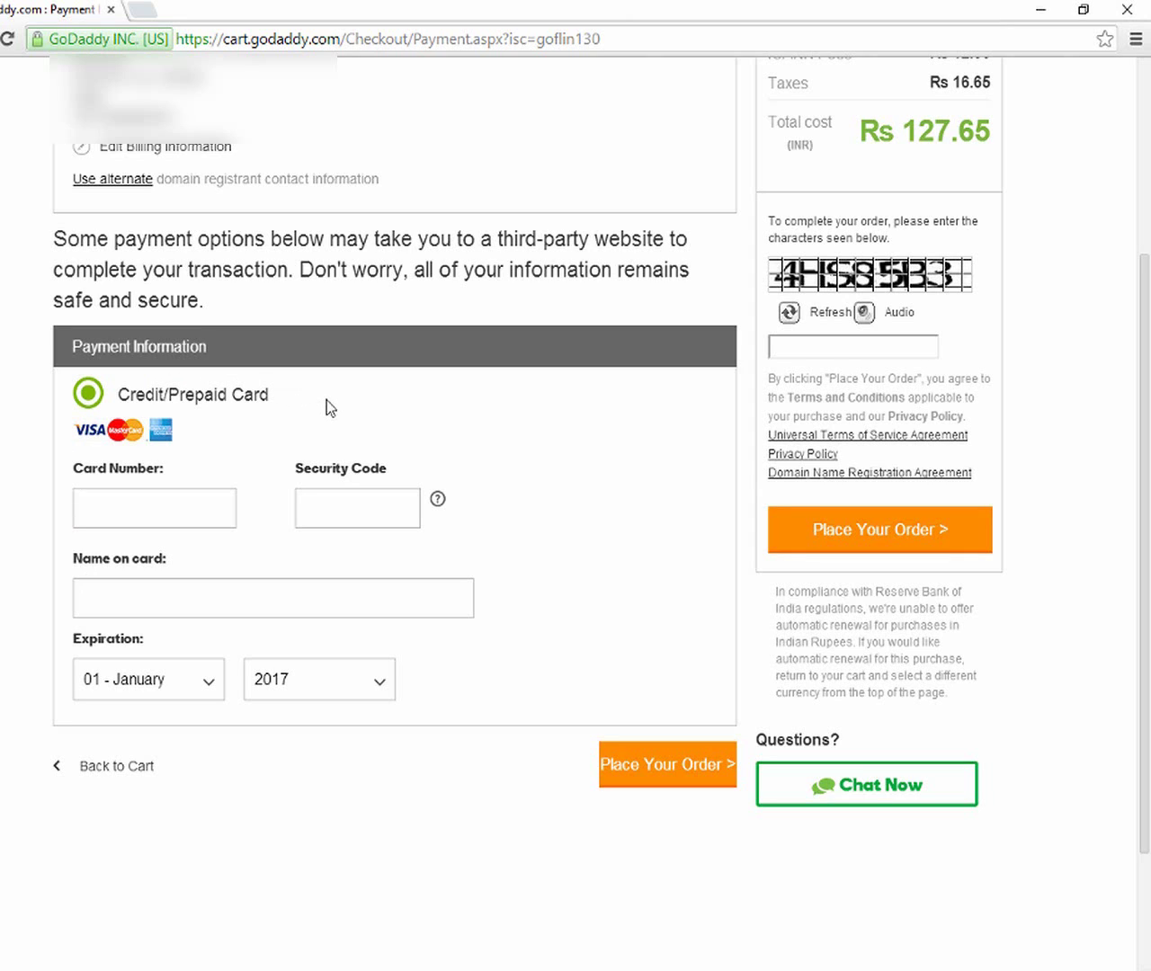
scroll(333, 409, up, 2)
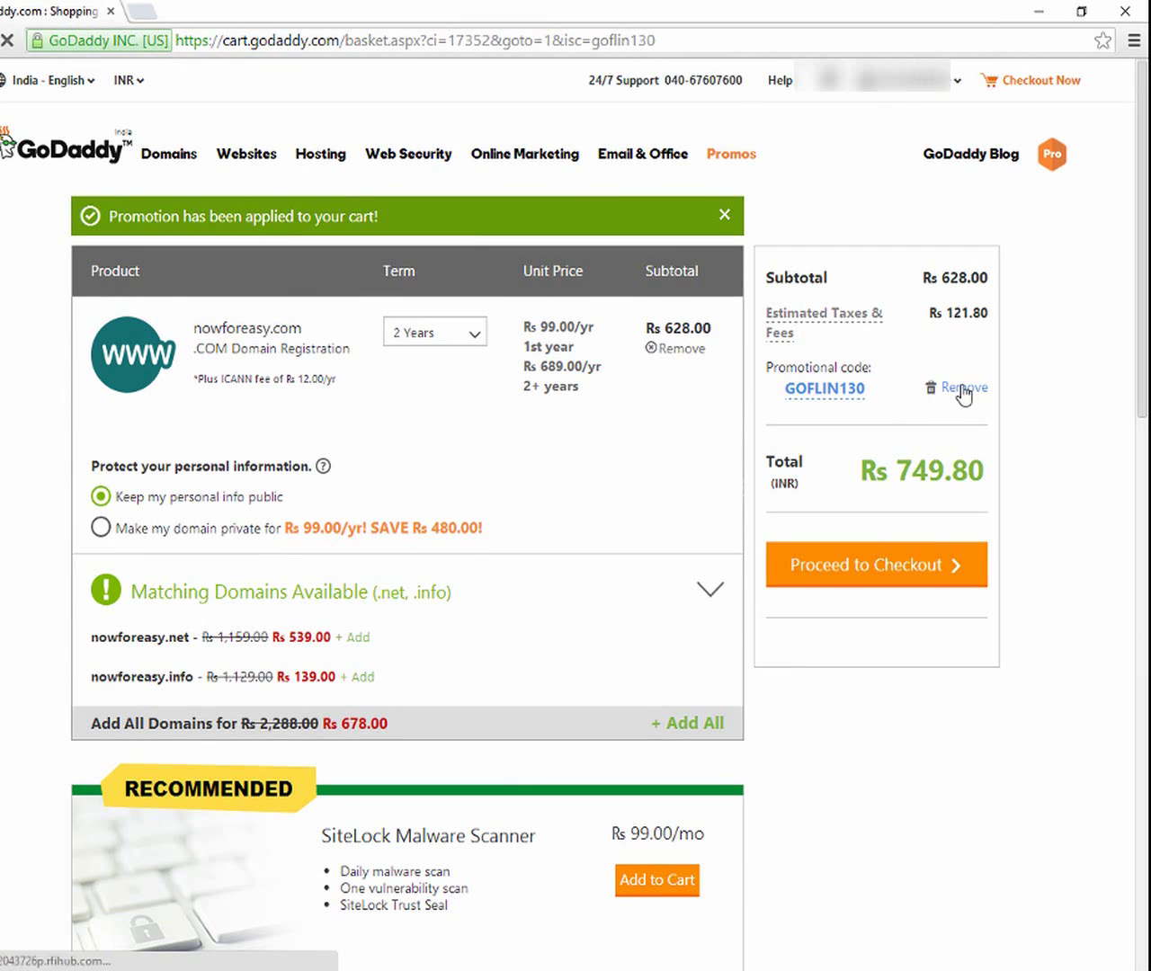
click(962, 388)
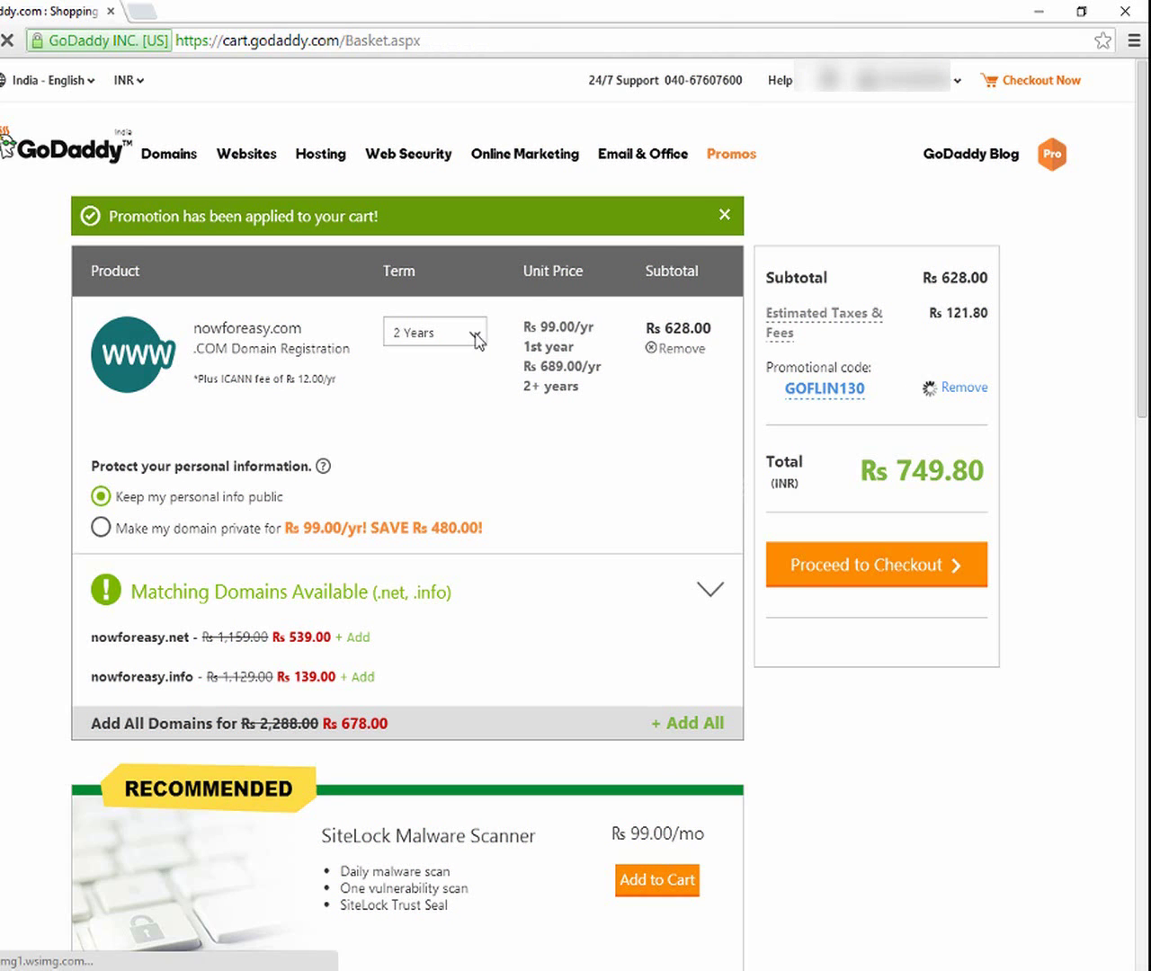
click(478, 294)
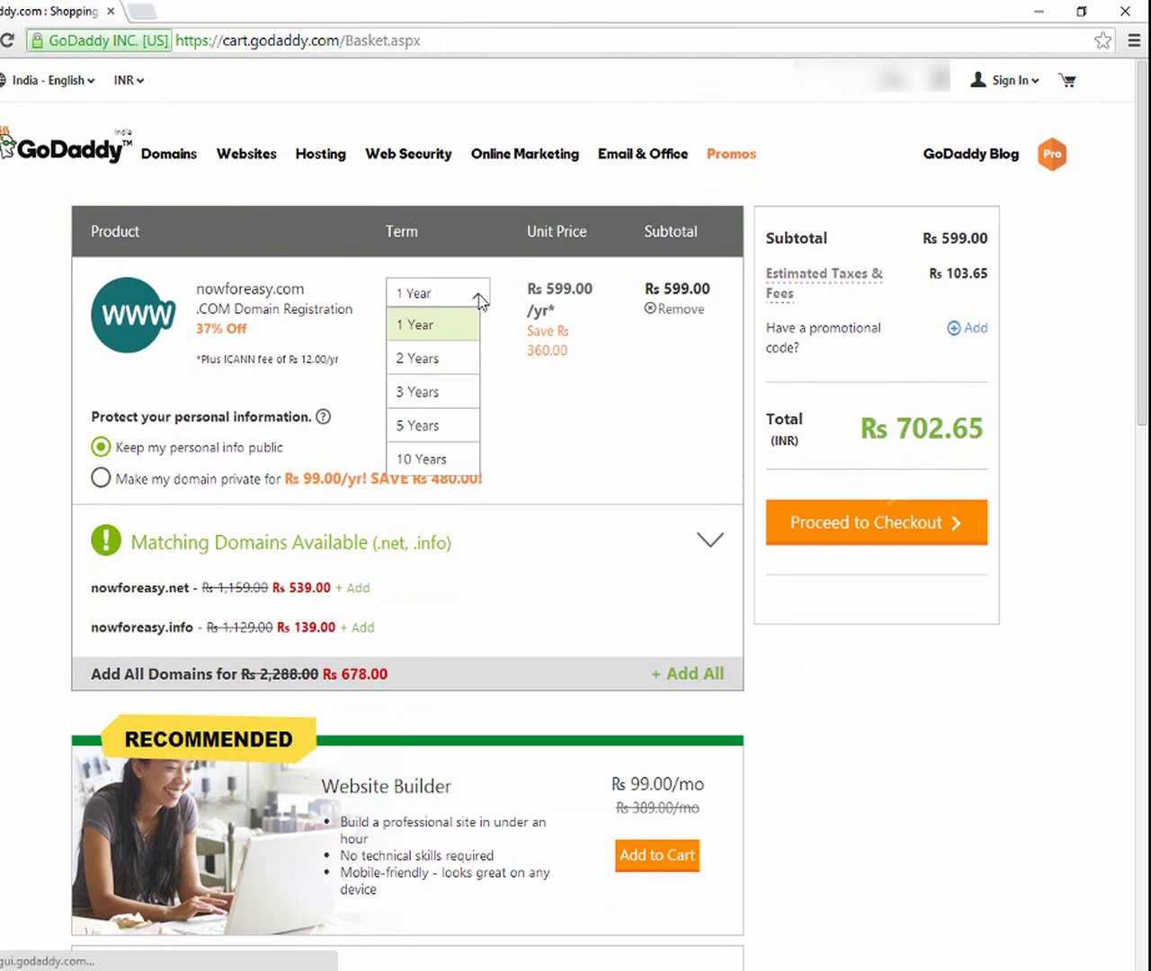
click(455, 324)
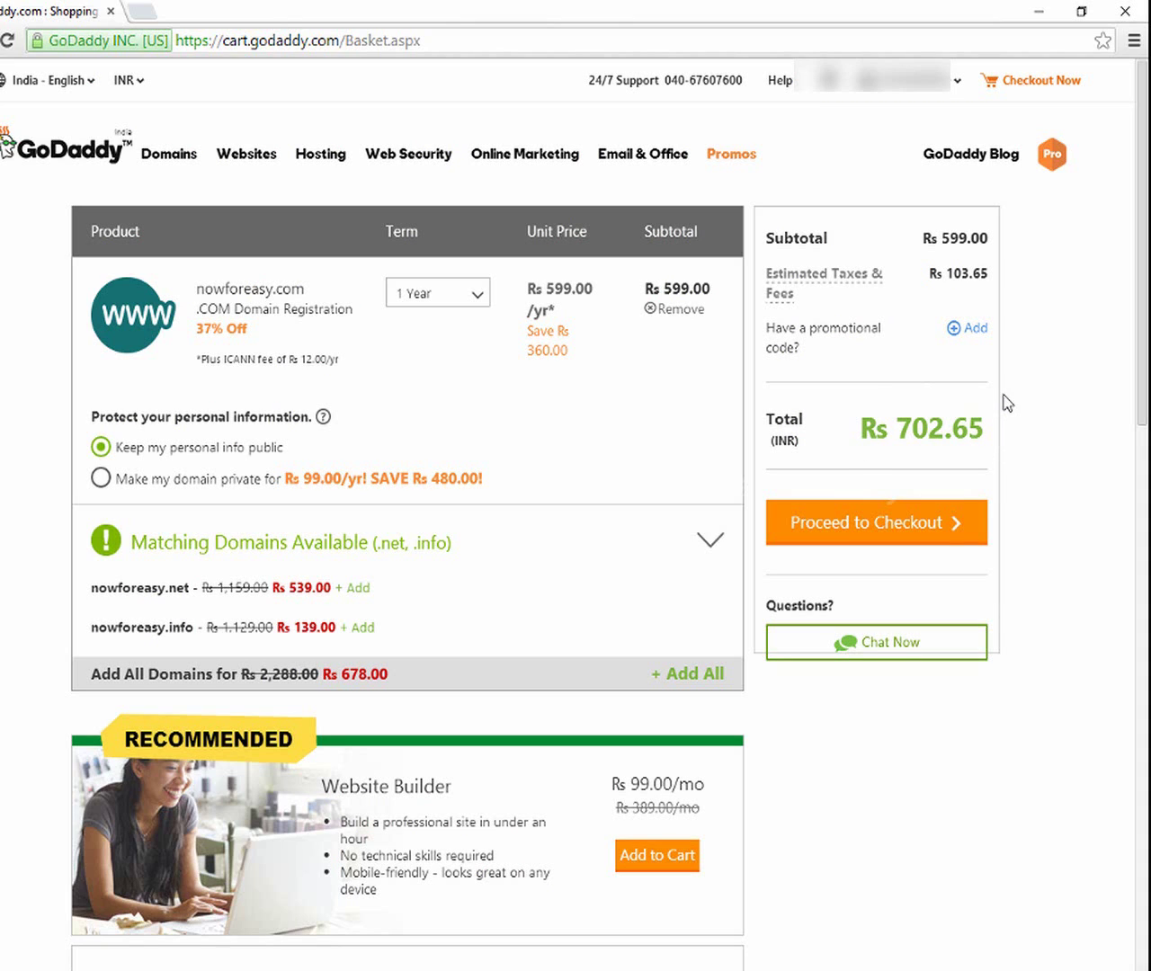
click(922, 530)
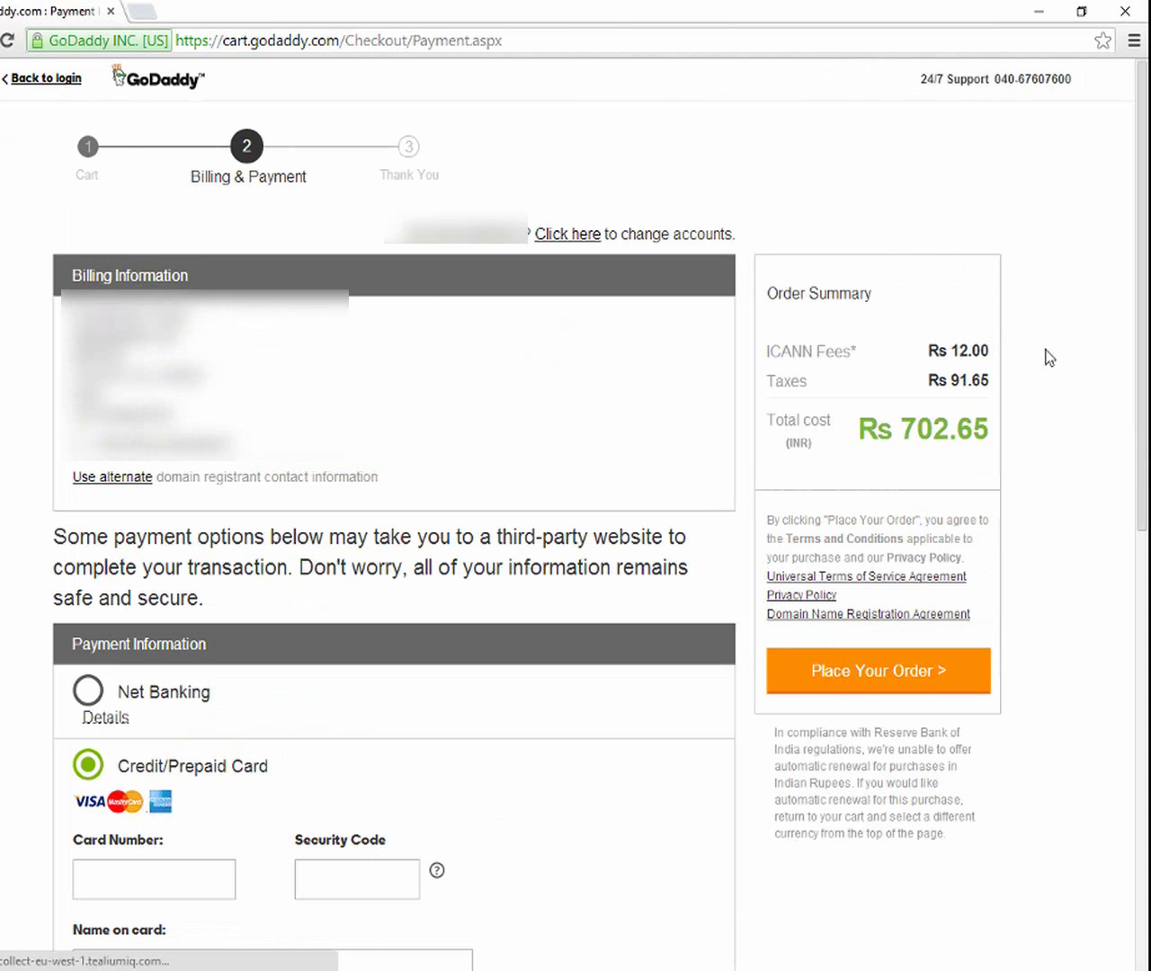
Scroll through the Billing & Payment page to review the Rs 702.65 order's payment options
scroll(409, 328, down, 3)
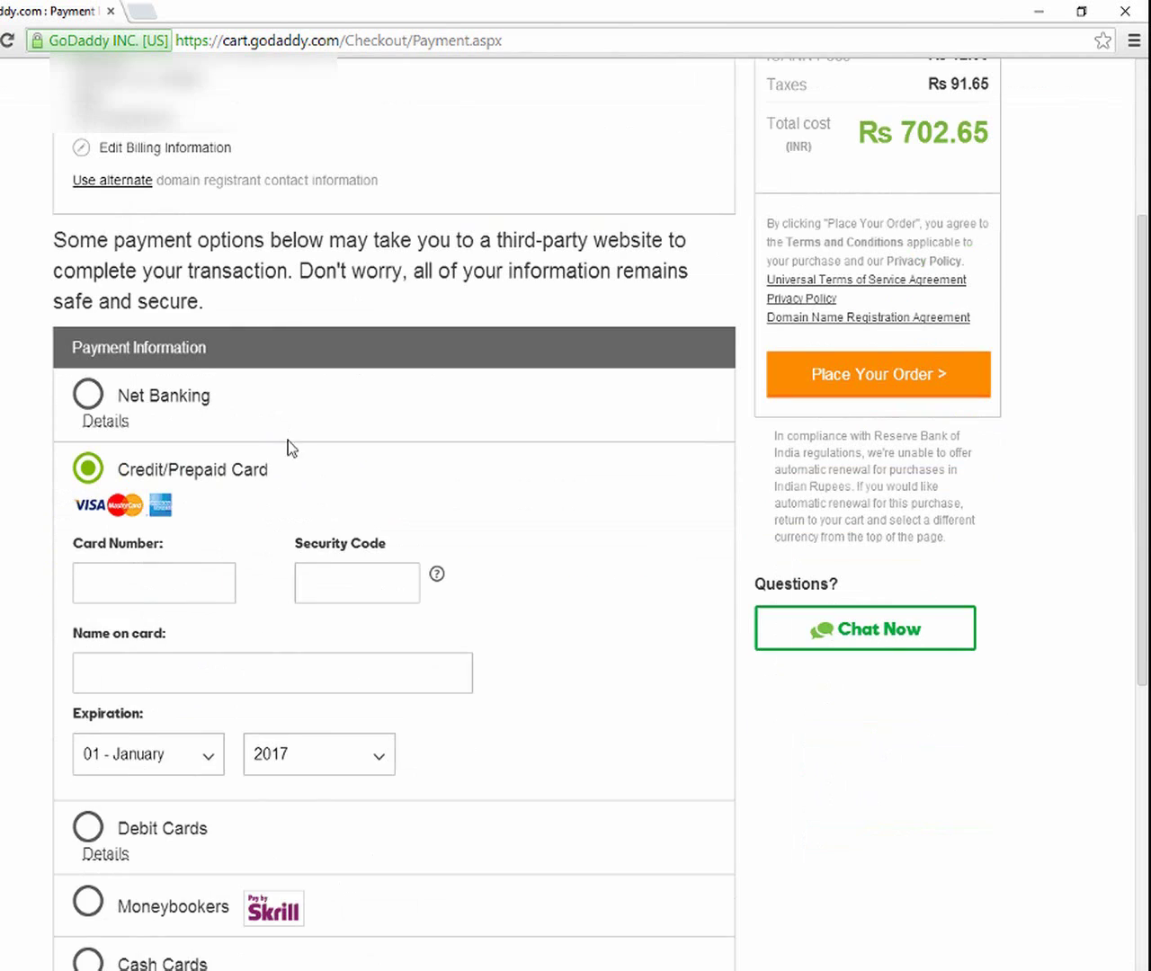
scroll(315, 481, down, 4)
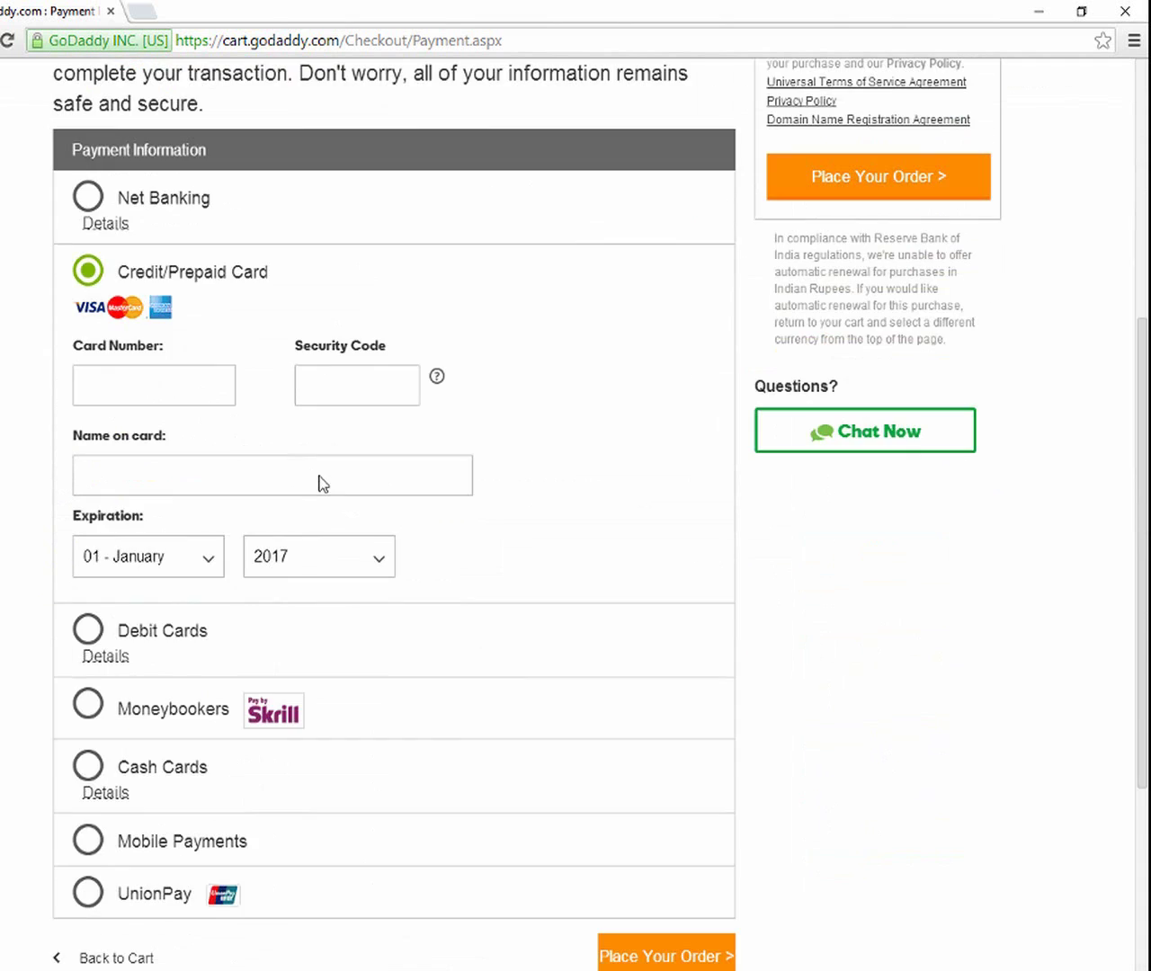
scroll(297, 463, up, 2)
scroll(290, 410, down, 1)
scroll(360, 504, down, 2)
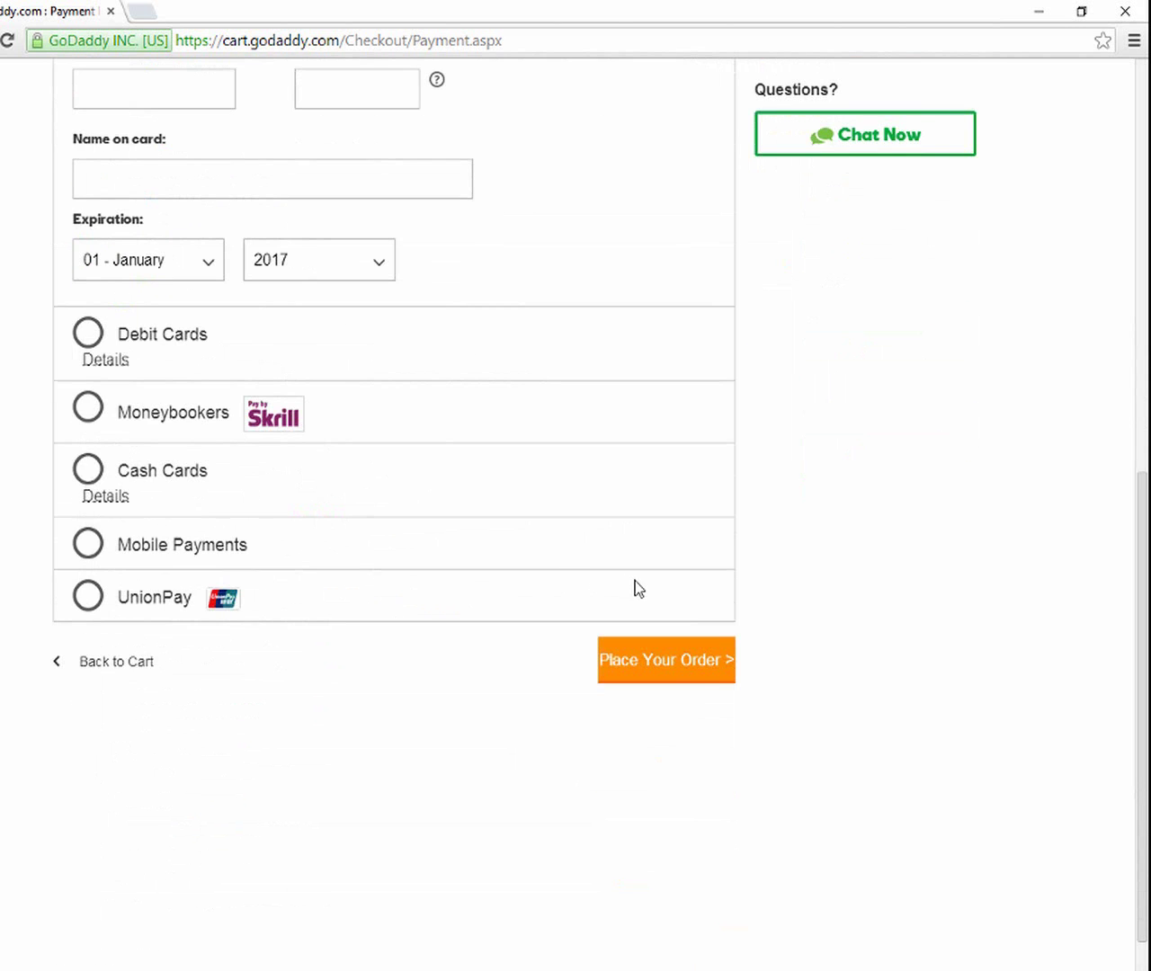
scroll(635, 581, up, 6)
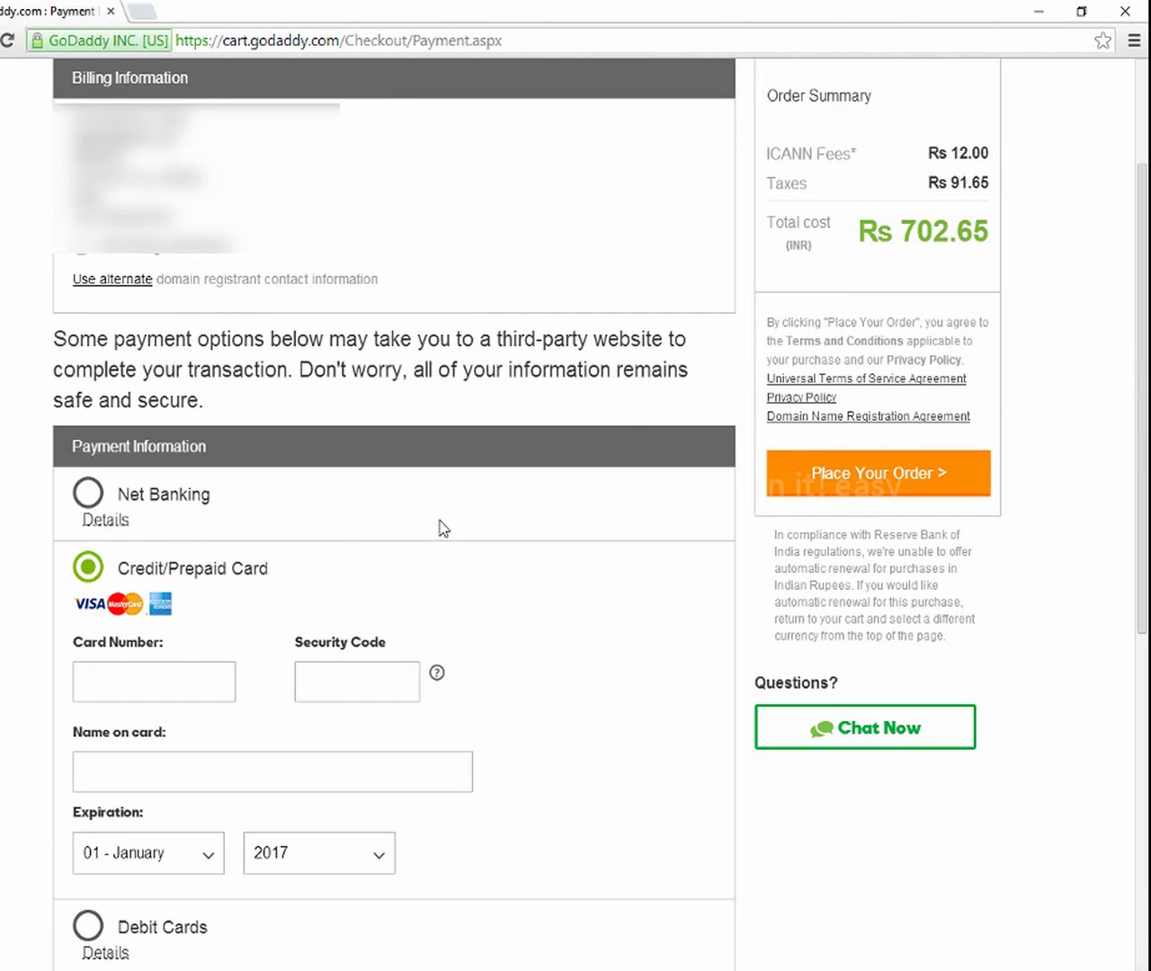
scroll(443, 530, down, 3)
scroll(606, 686, down, 2)
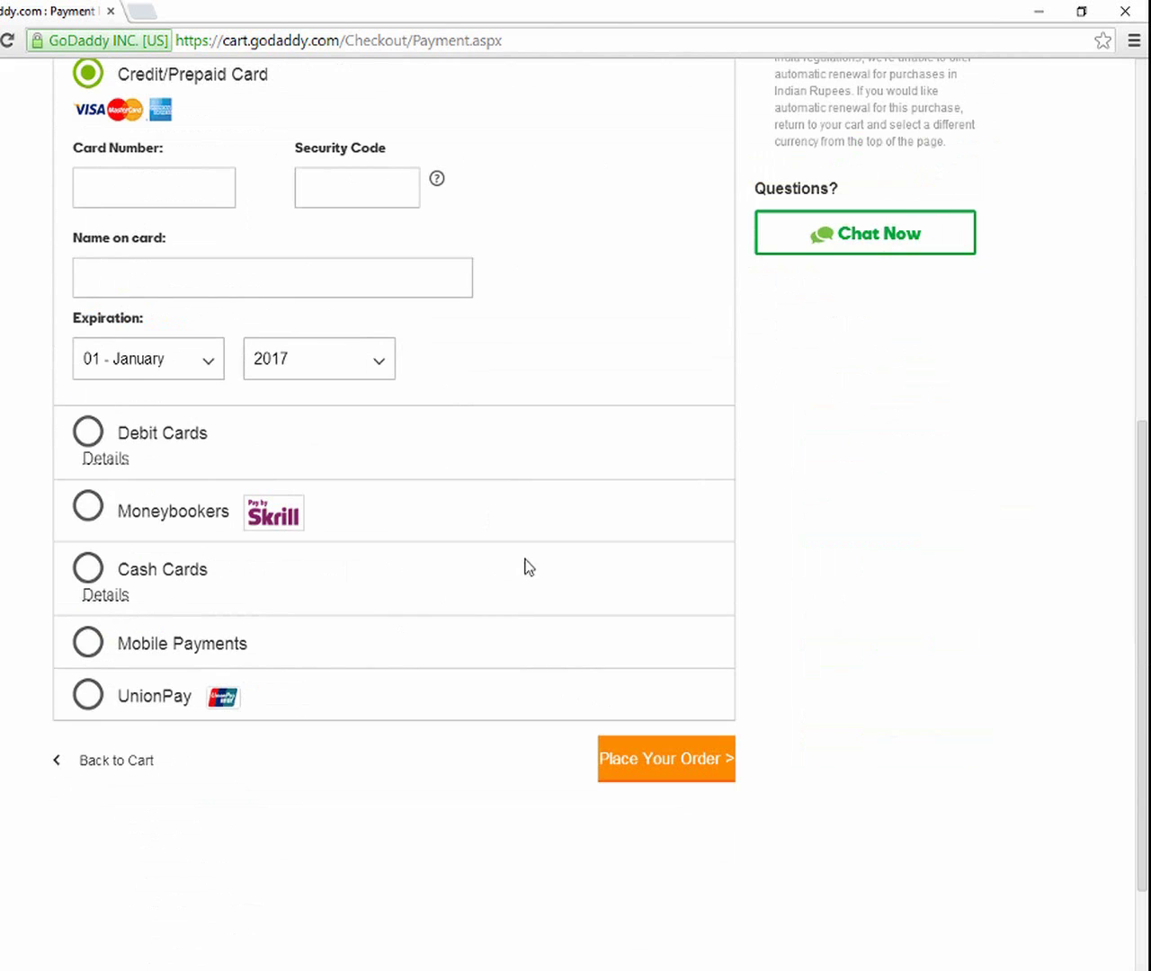
scroll(527, 566, up, 5)
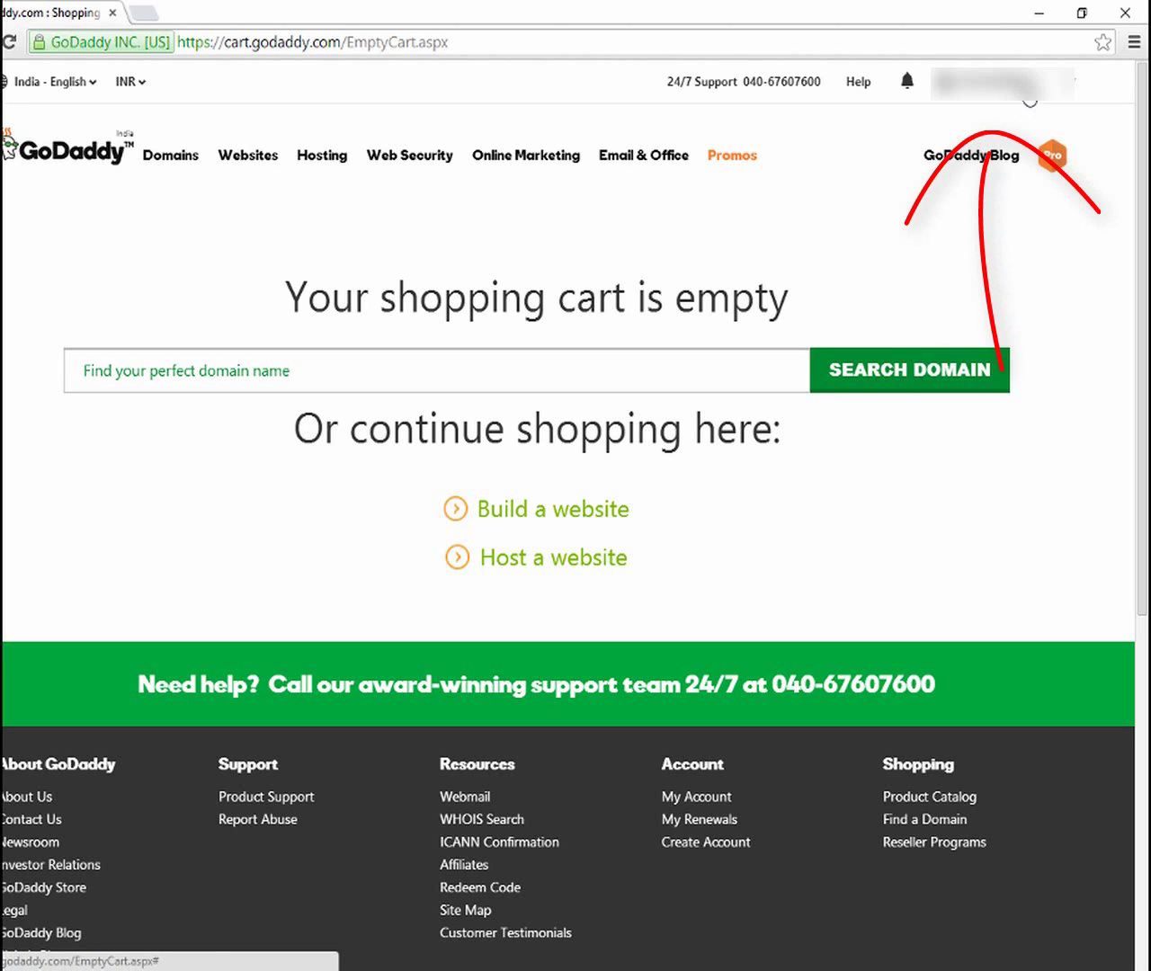
Go to Manage My Domains from the account's Quick Links menu
click(1030, 95)
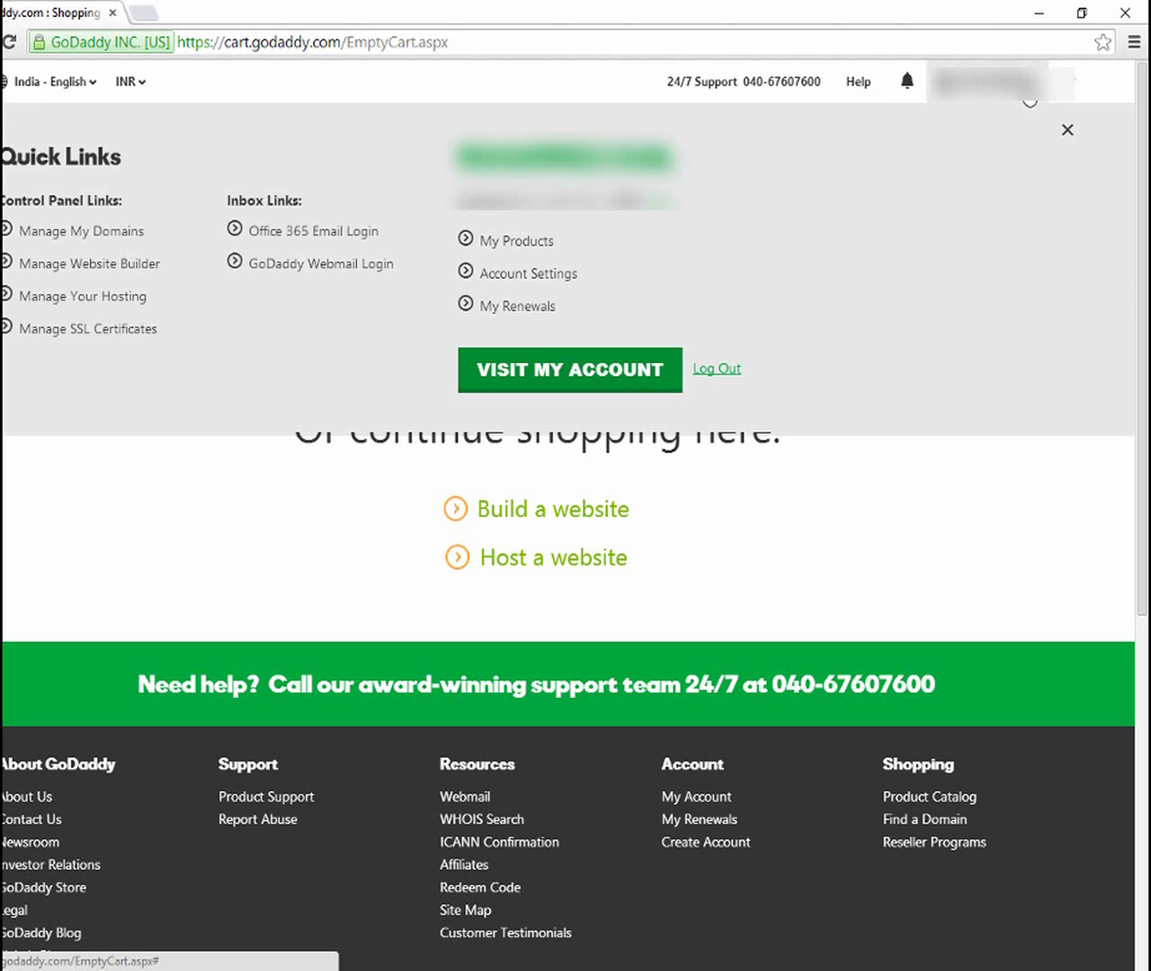
click(85, 240)
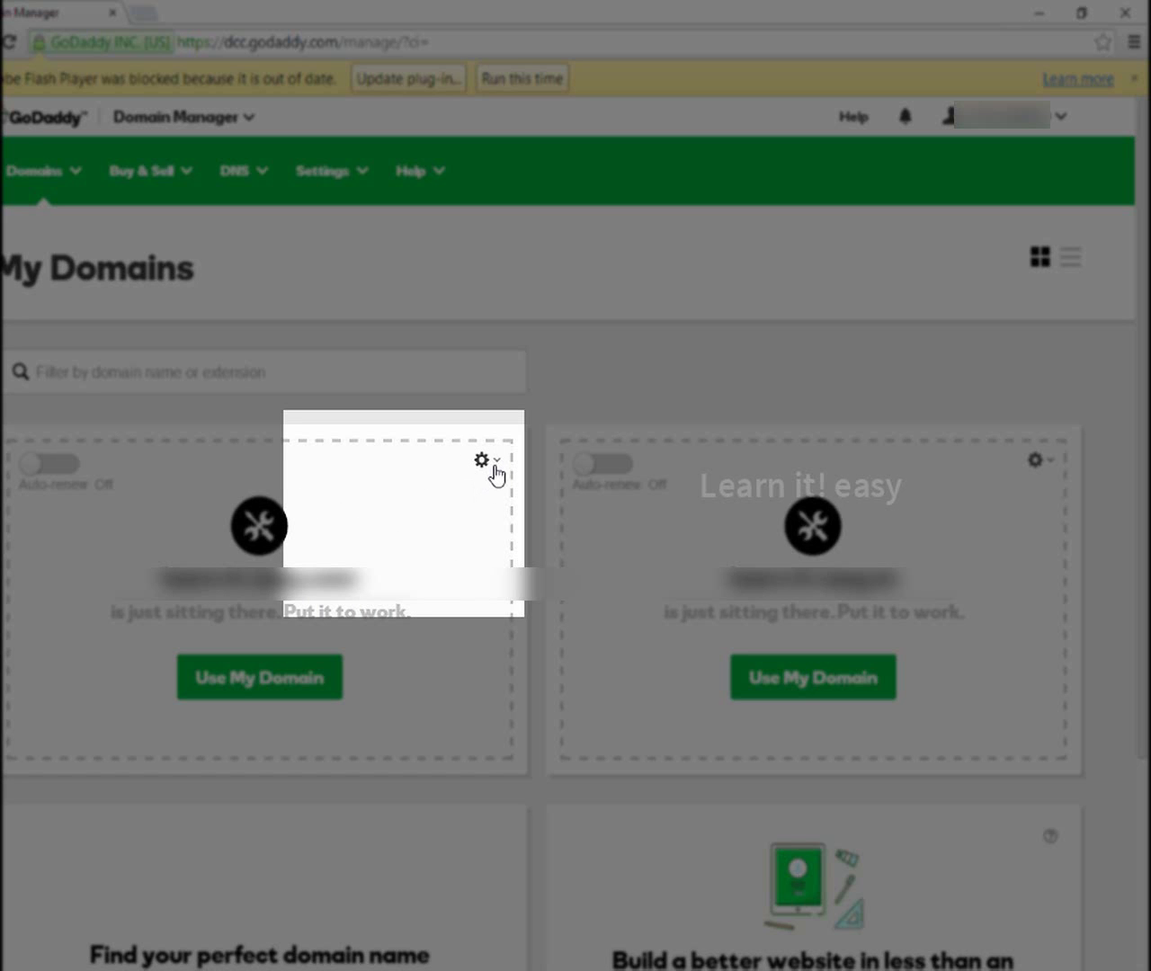
Open Manage DNS for the first domain and scroll down to its nameservers
click(495, 469)
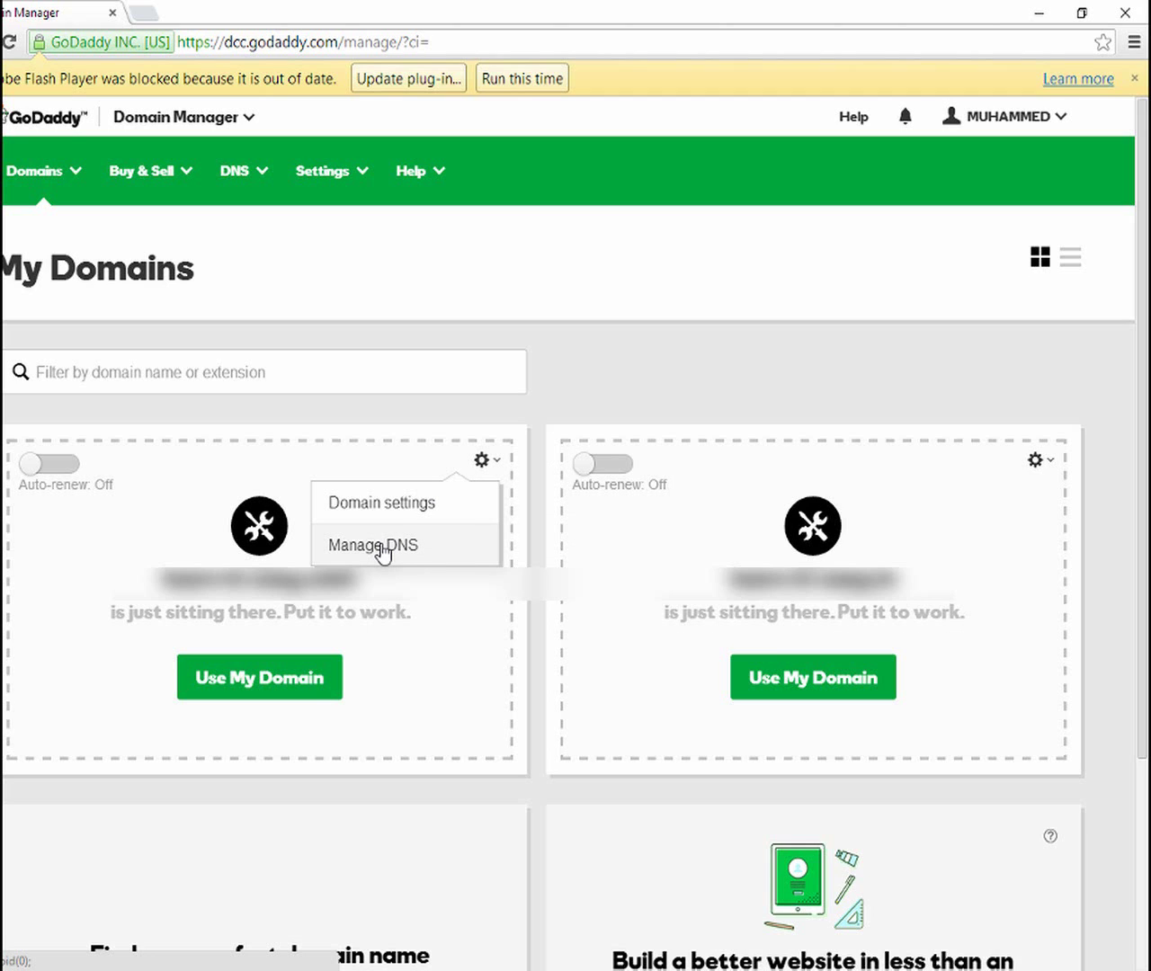
click(382, 547)
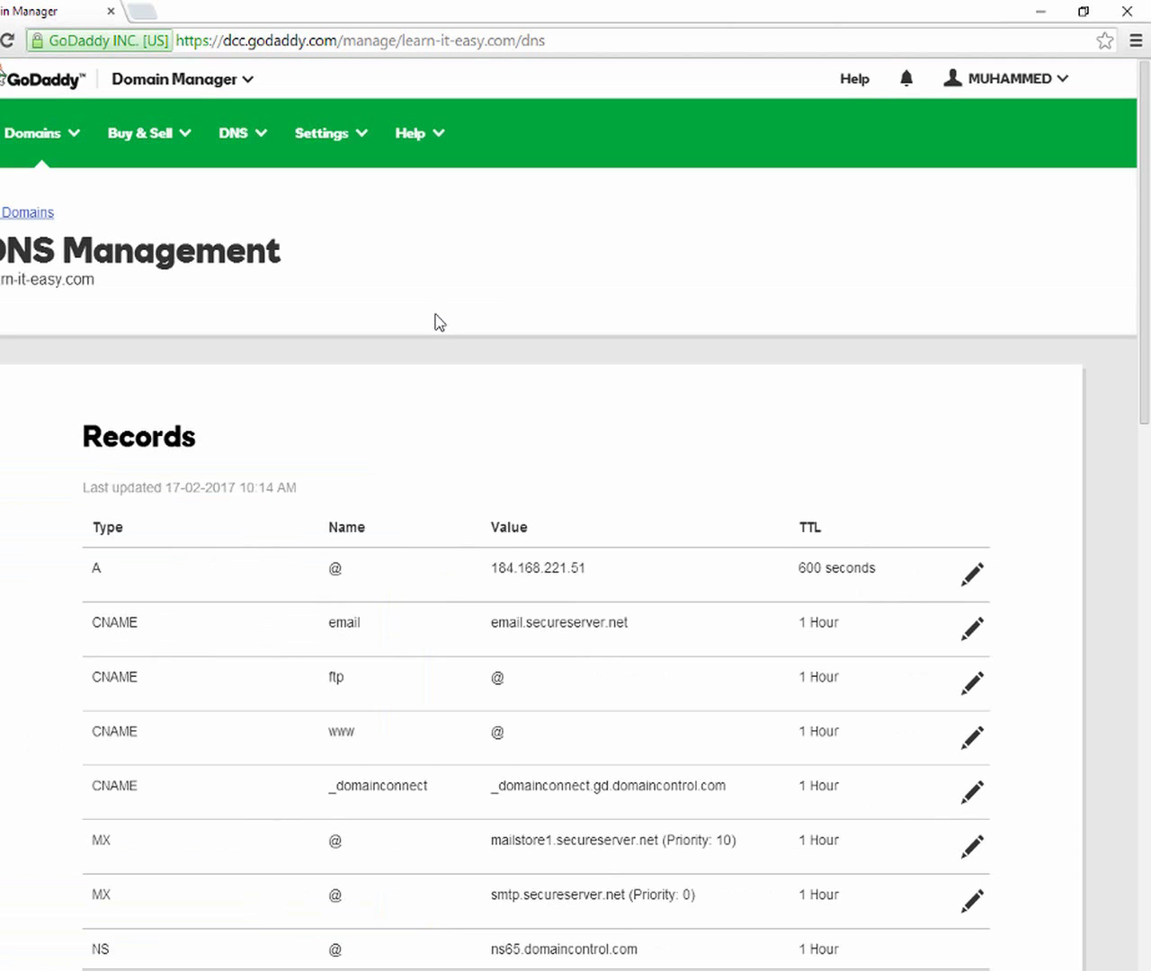
scroll(439, 322, down, 9)
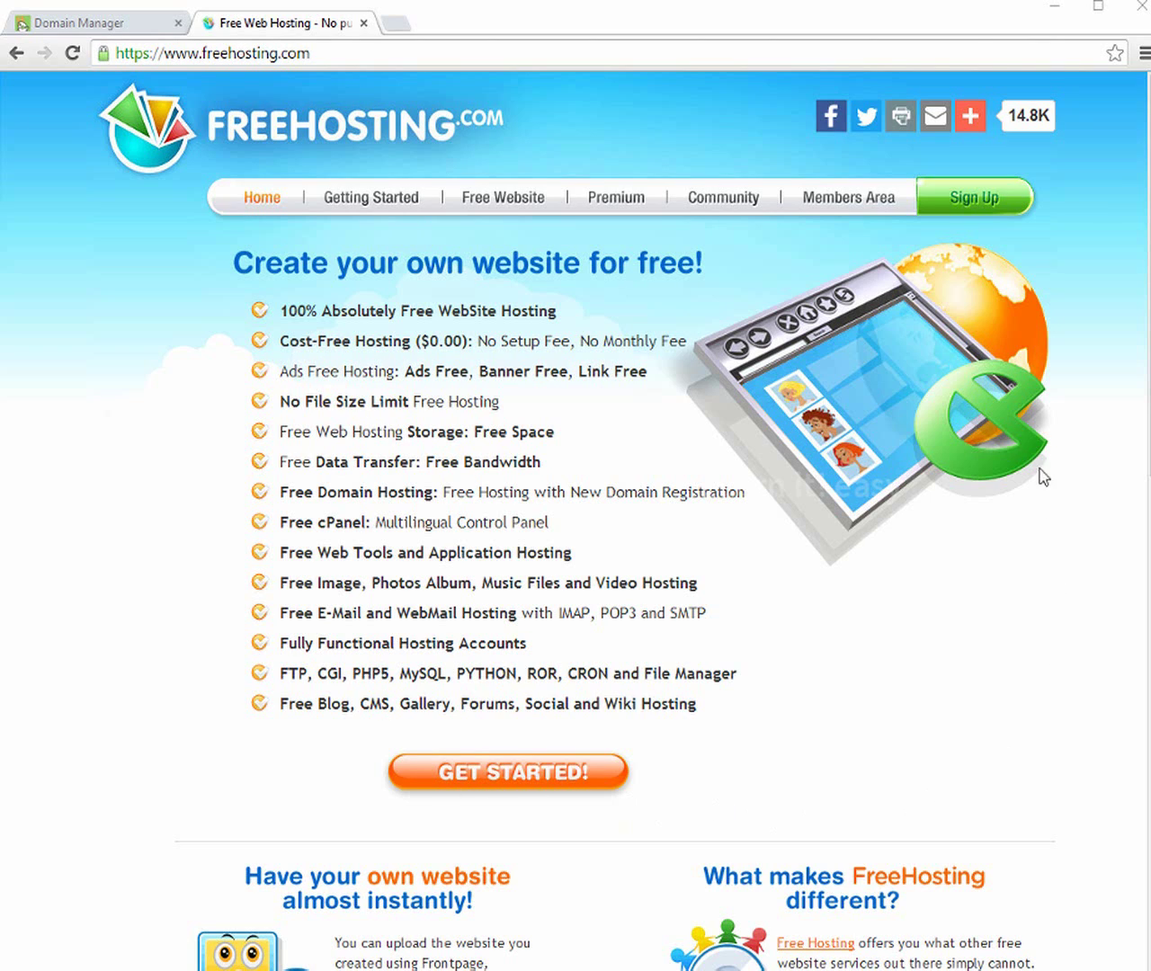
Start ordering the Free Hosting plan from FreeHosting.com's plan comparison table
click(486, 778)
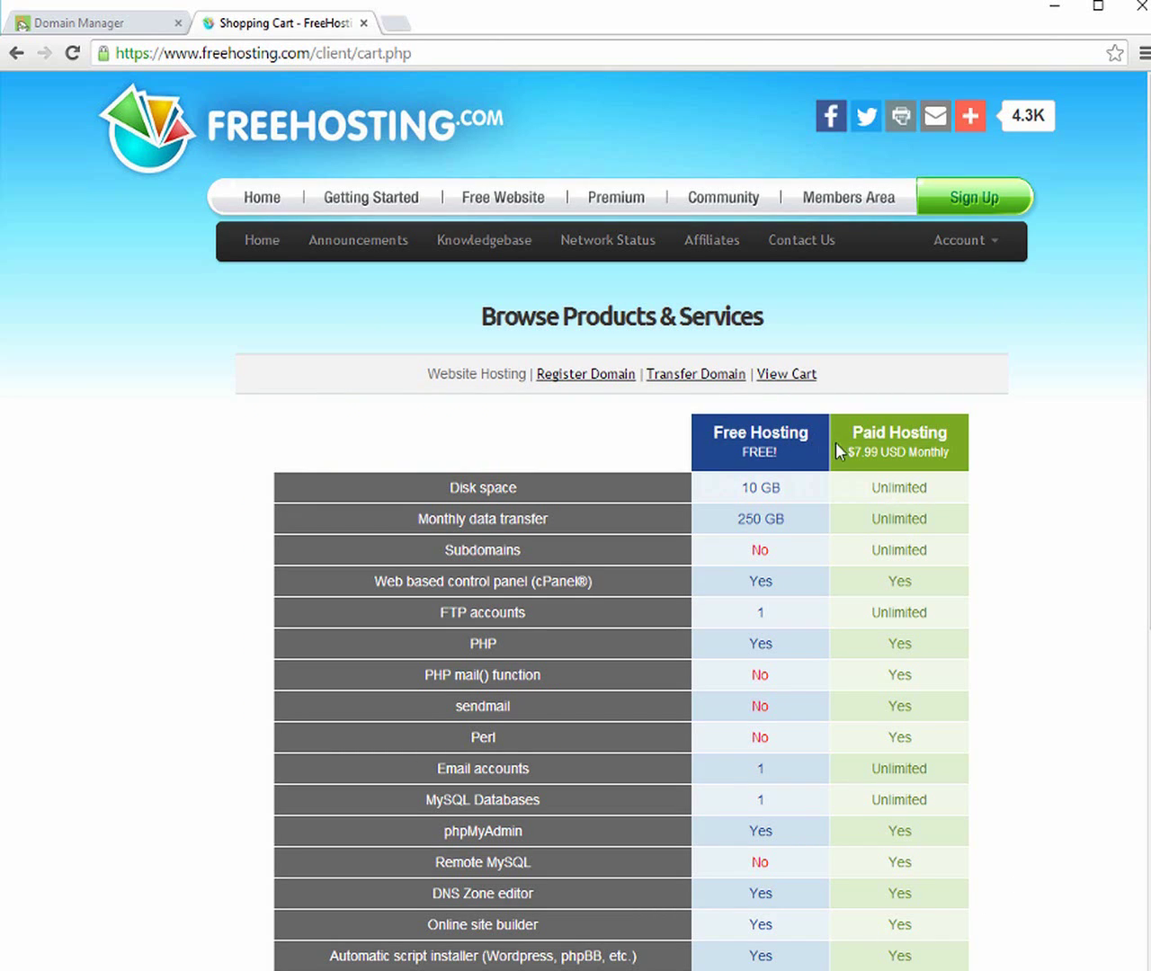
scroll(899, 469, down, 5)
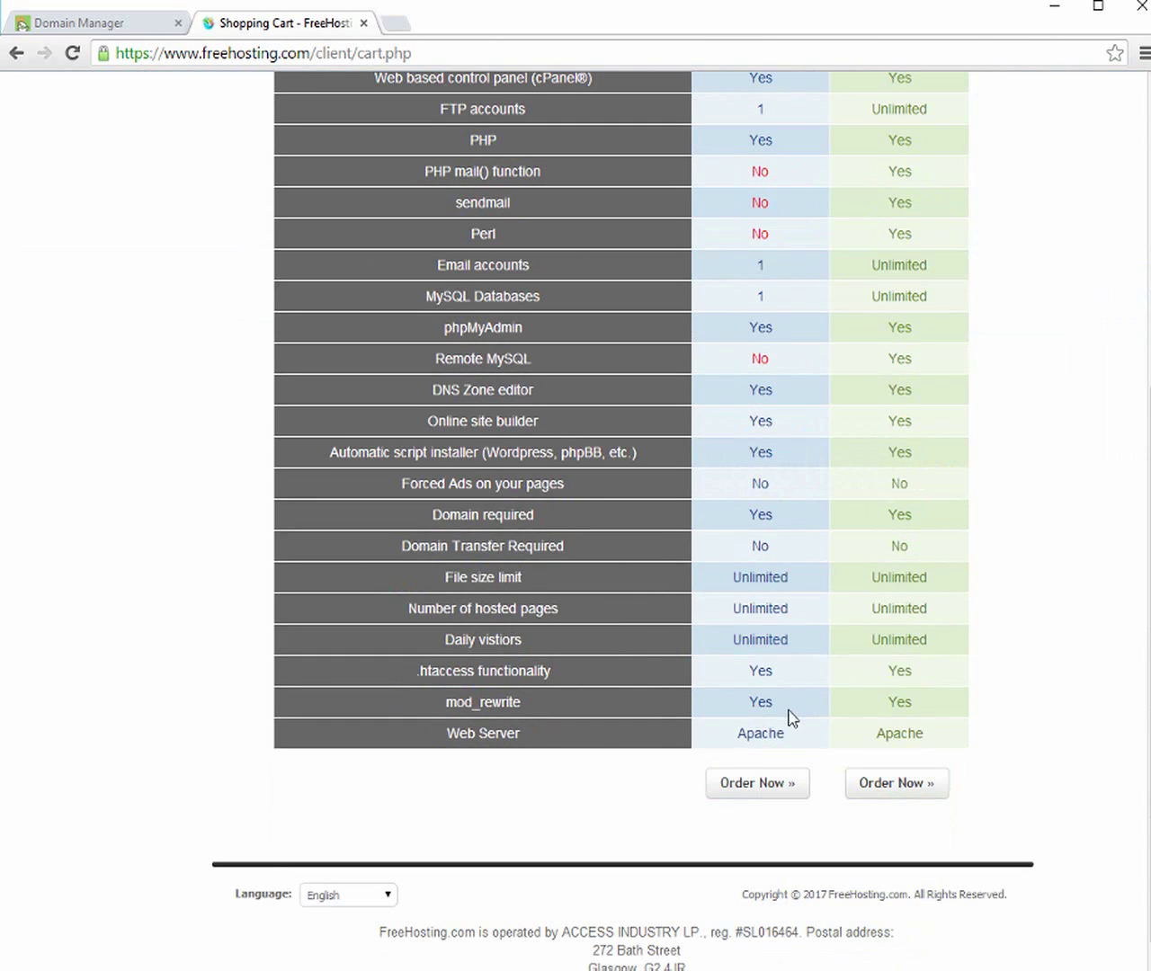
click(753, 784)
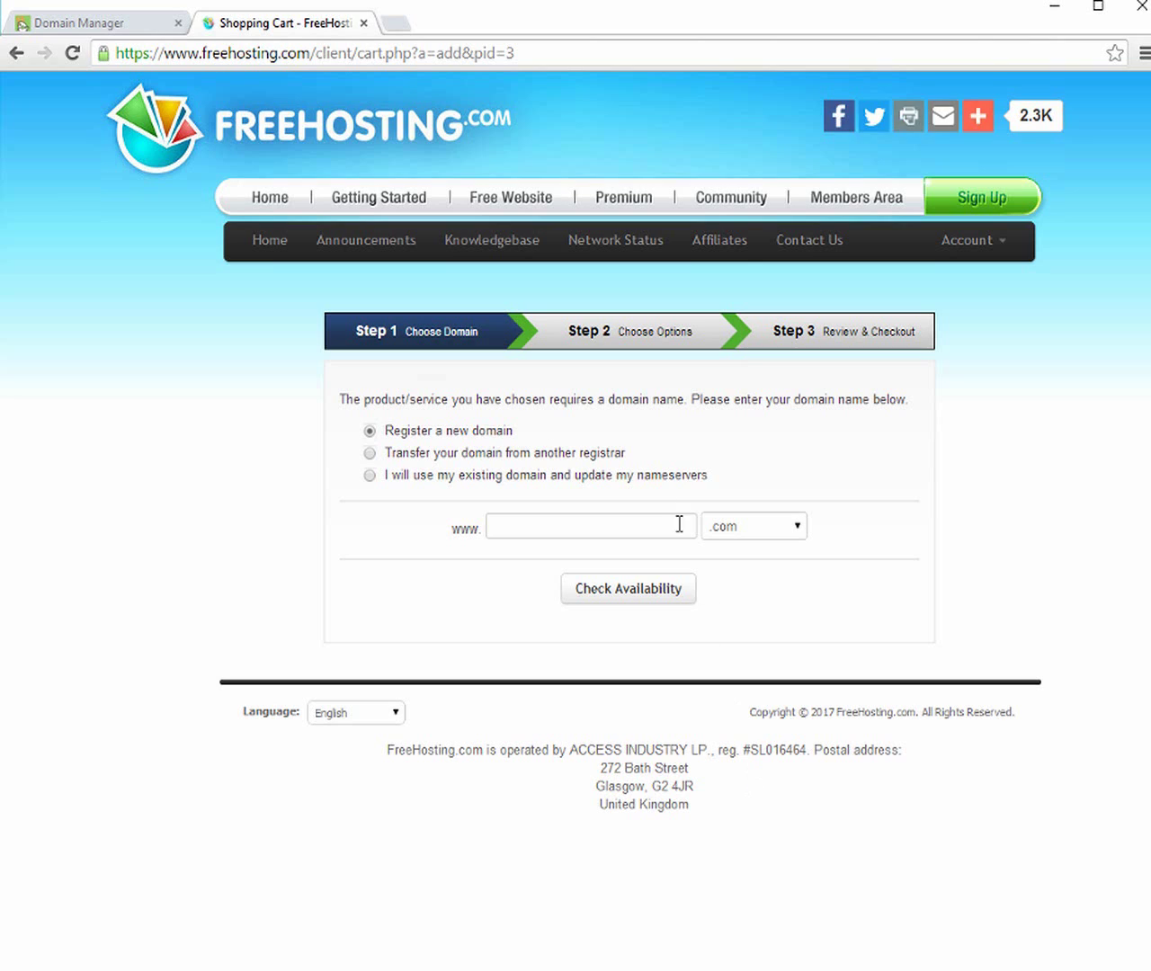
Use existing domain nowforeasy.com with updated nameservers, then add the hosting to cart and check out
click(370, 476)
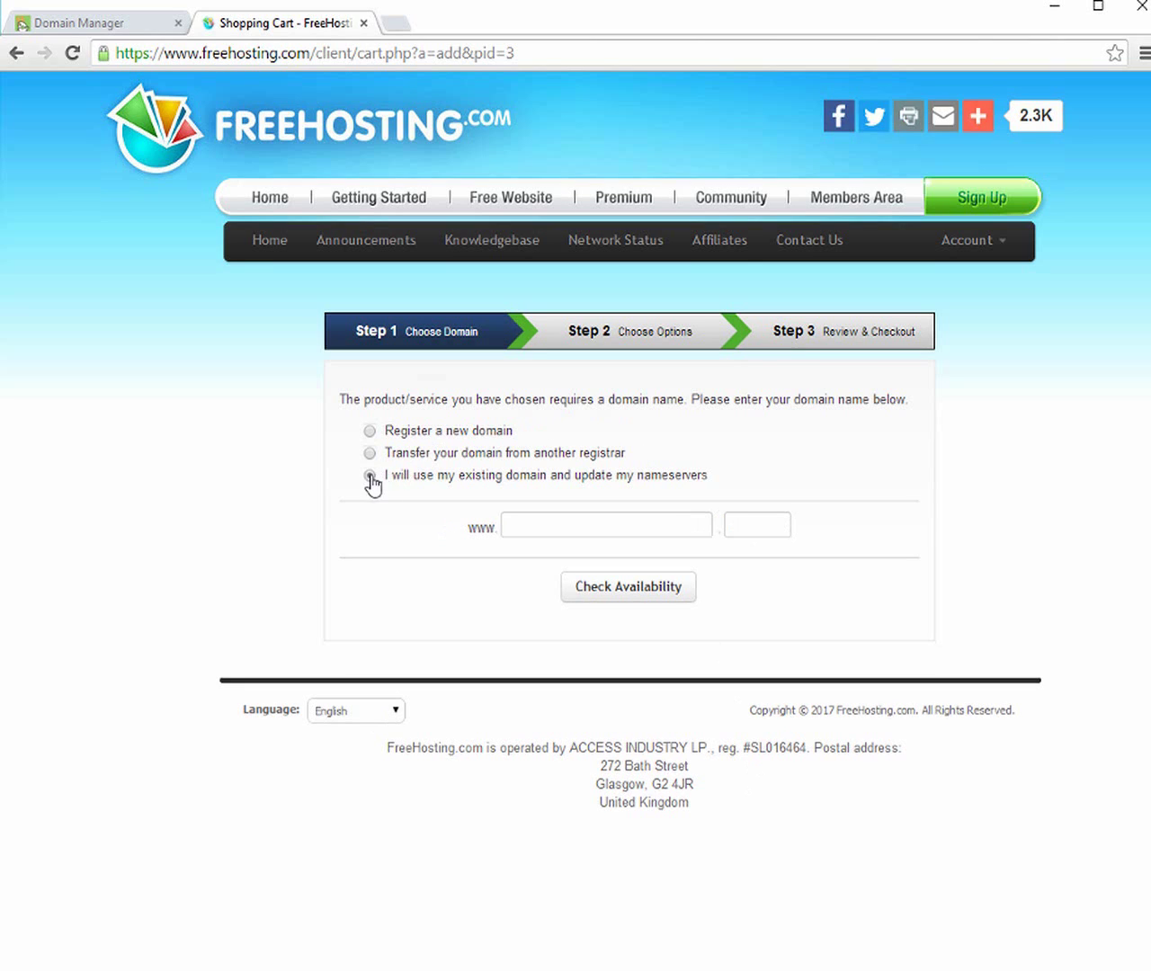
click(524, 530)
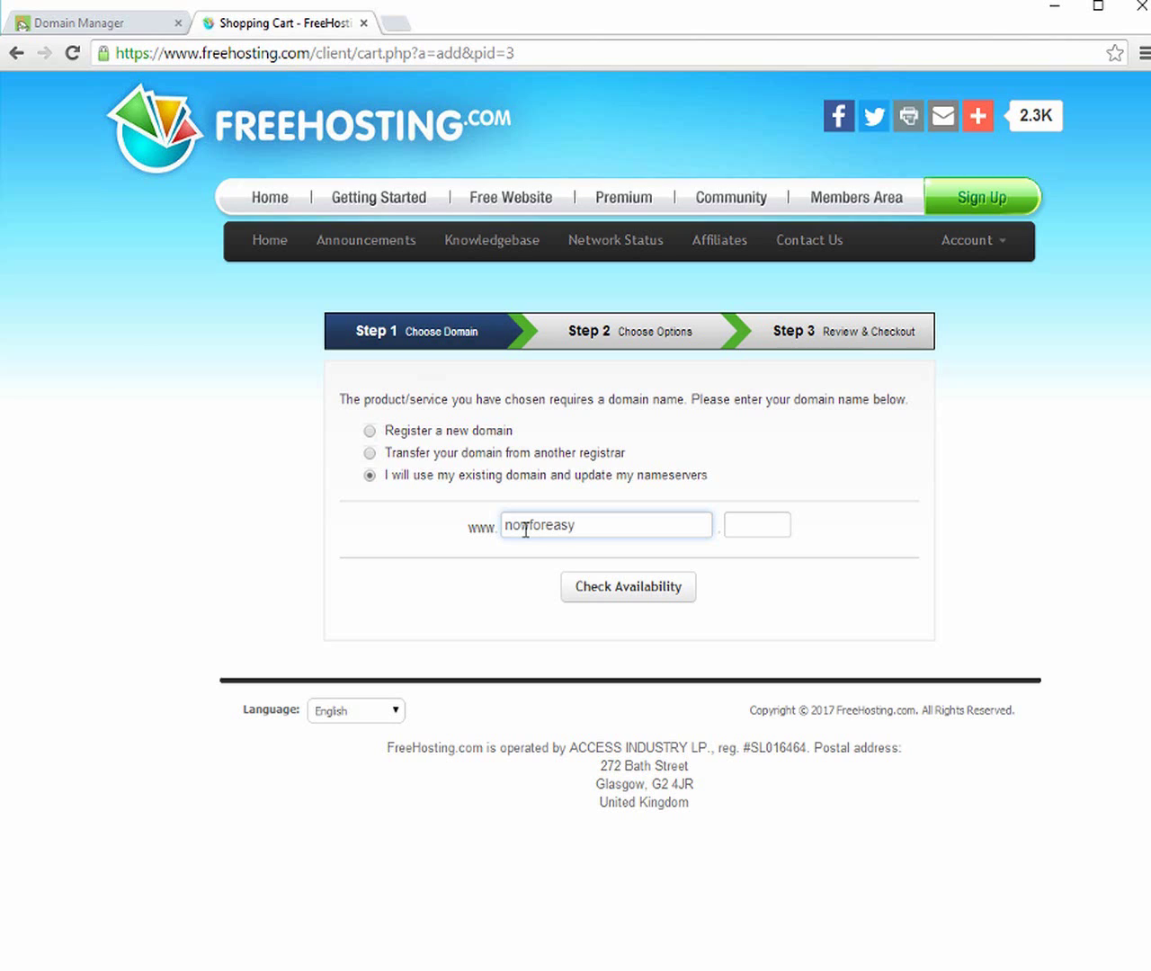
key(Tab)
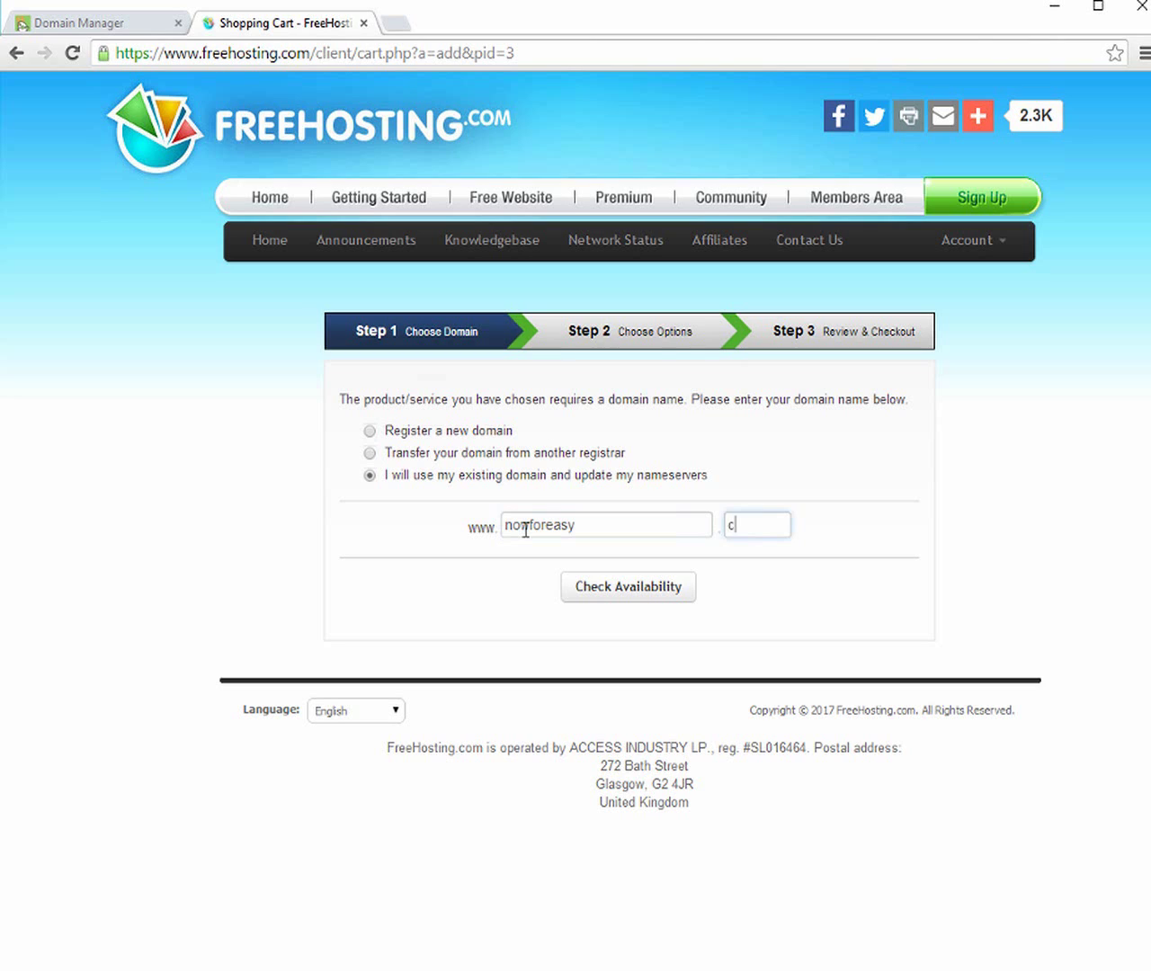
click(586, 589)
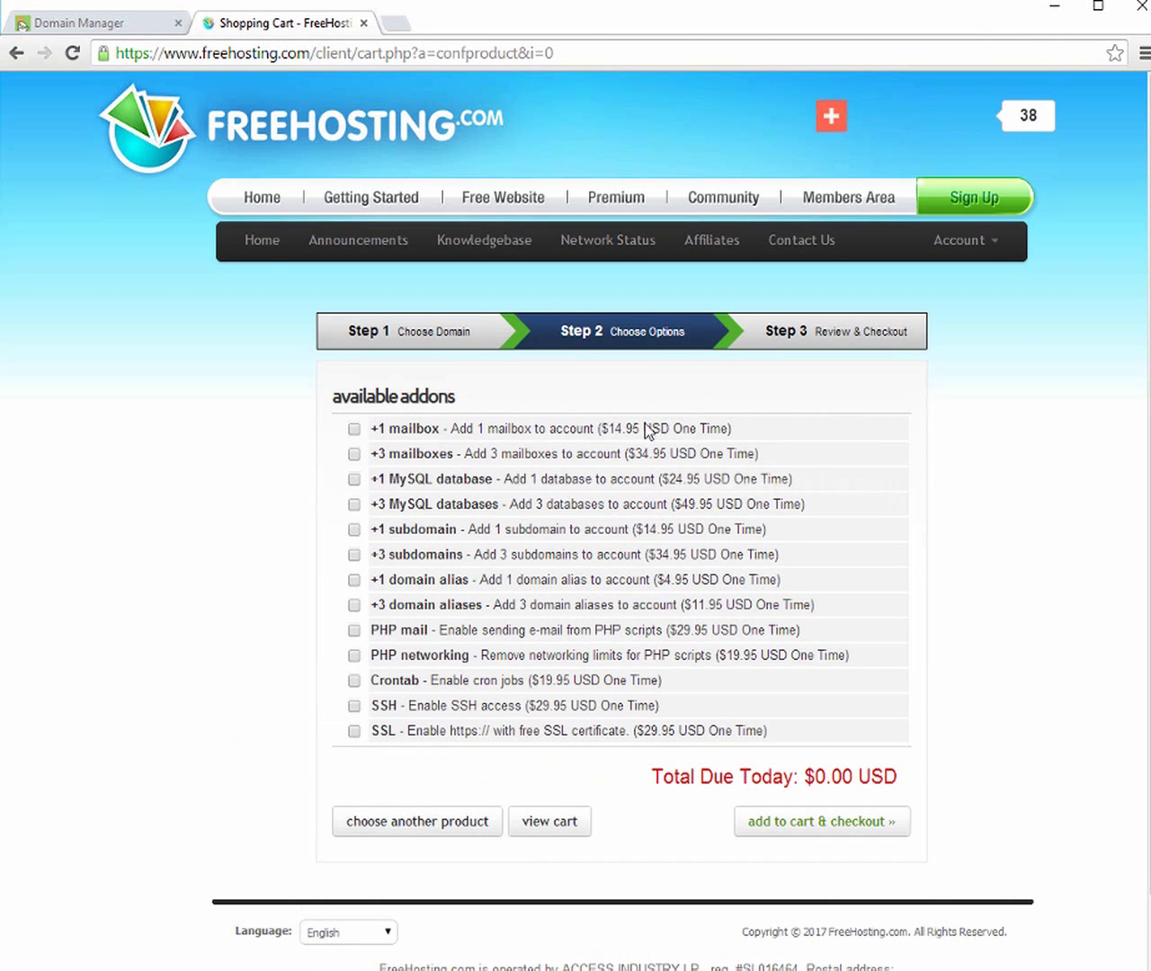
click(824, 833)
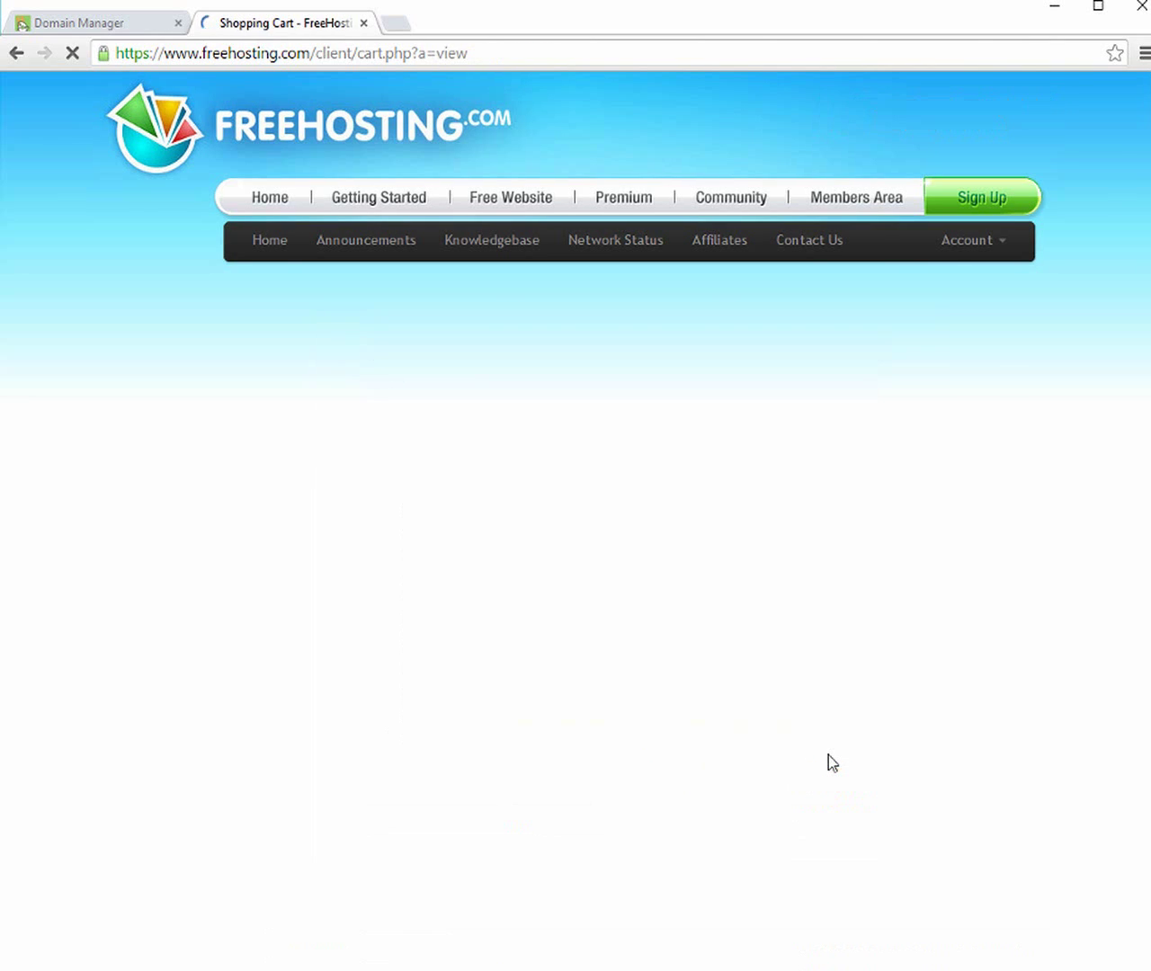
Scroll down to the 'your details' form and set the country
scroll(563, 588, down, 1)
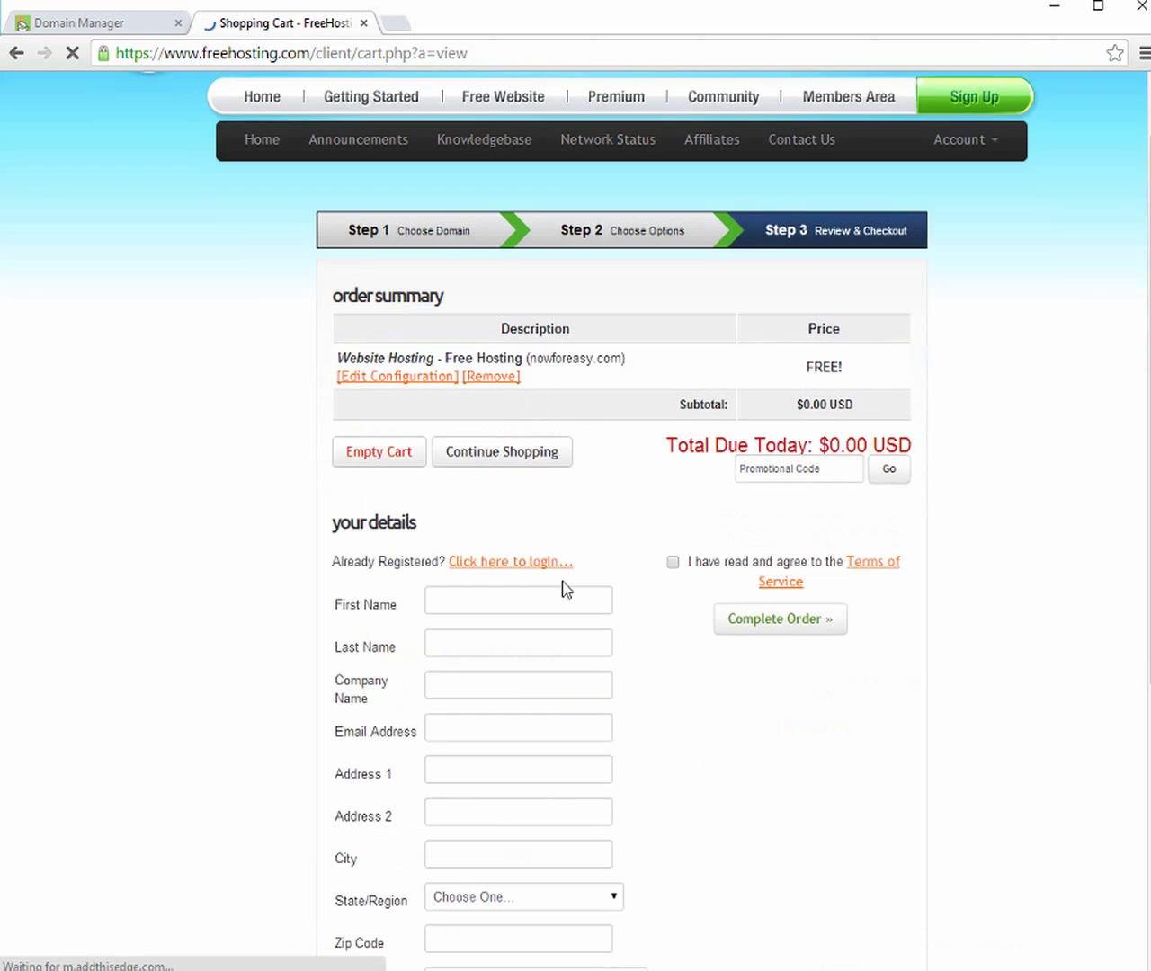
scroll(563, 588, down, 2)
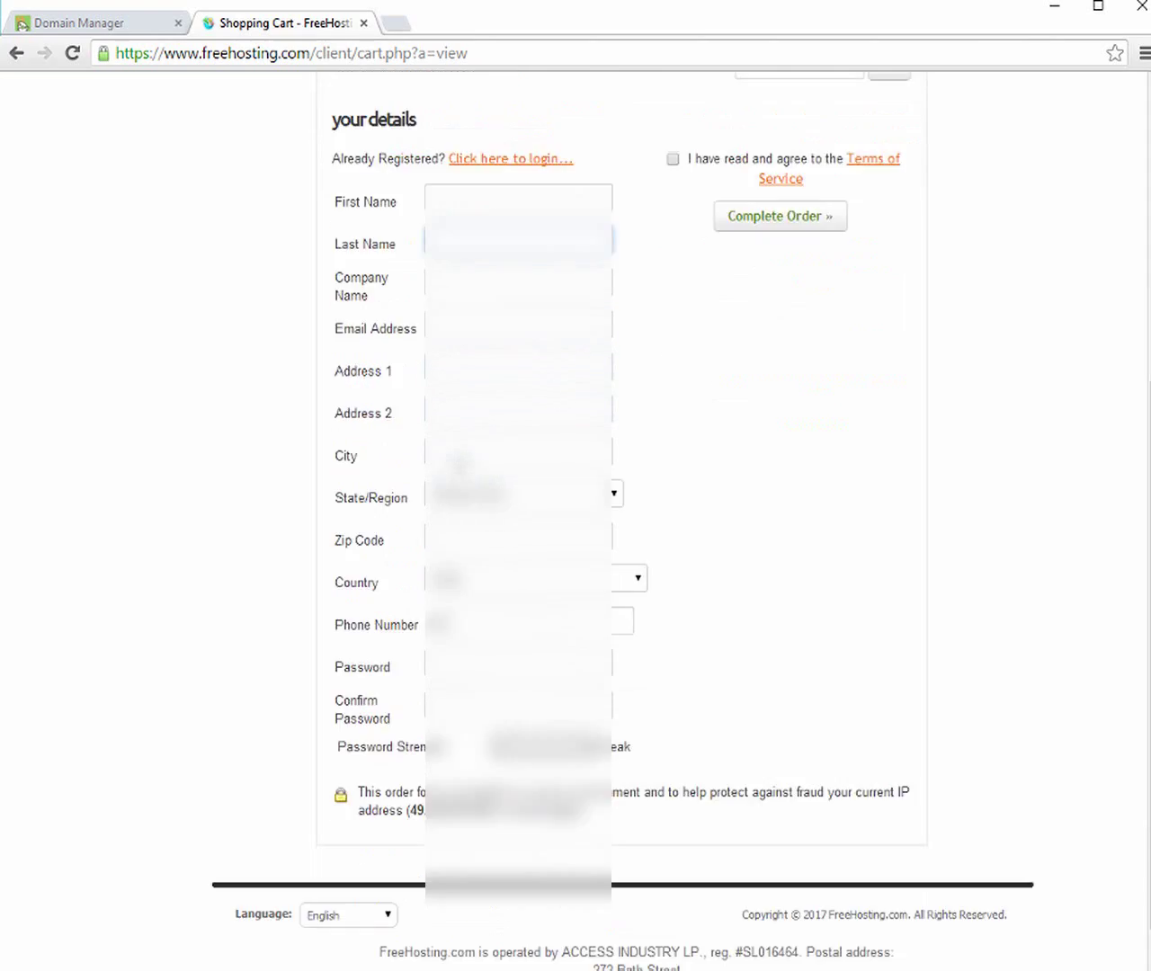
scroll(465, 438, down, 2)
click(464, 585)
click(477, 649)
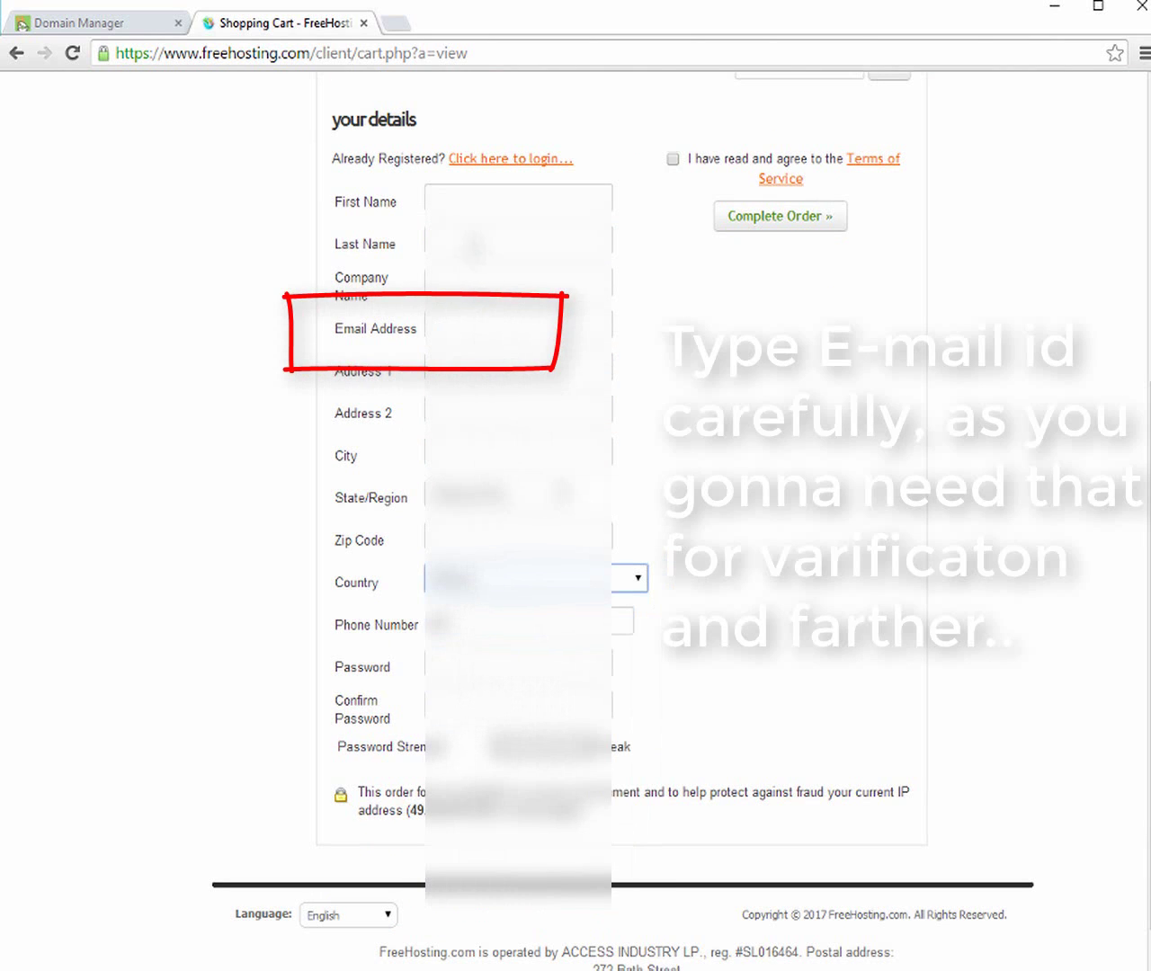
Fill in the name, company, e-mail address, address lines and city fields
click(466, 205)
key(Tab)
text(...)
key(Tab)
text(...)
key(Tab)
text(......)
key(Tab)
text(...)
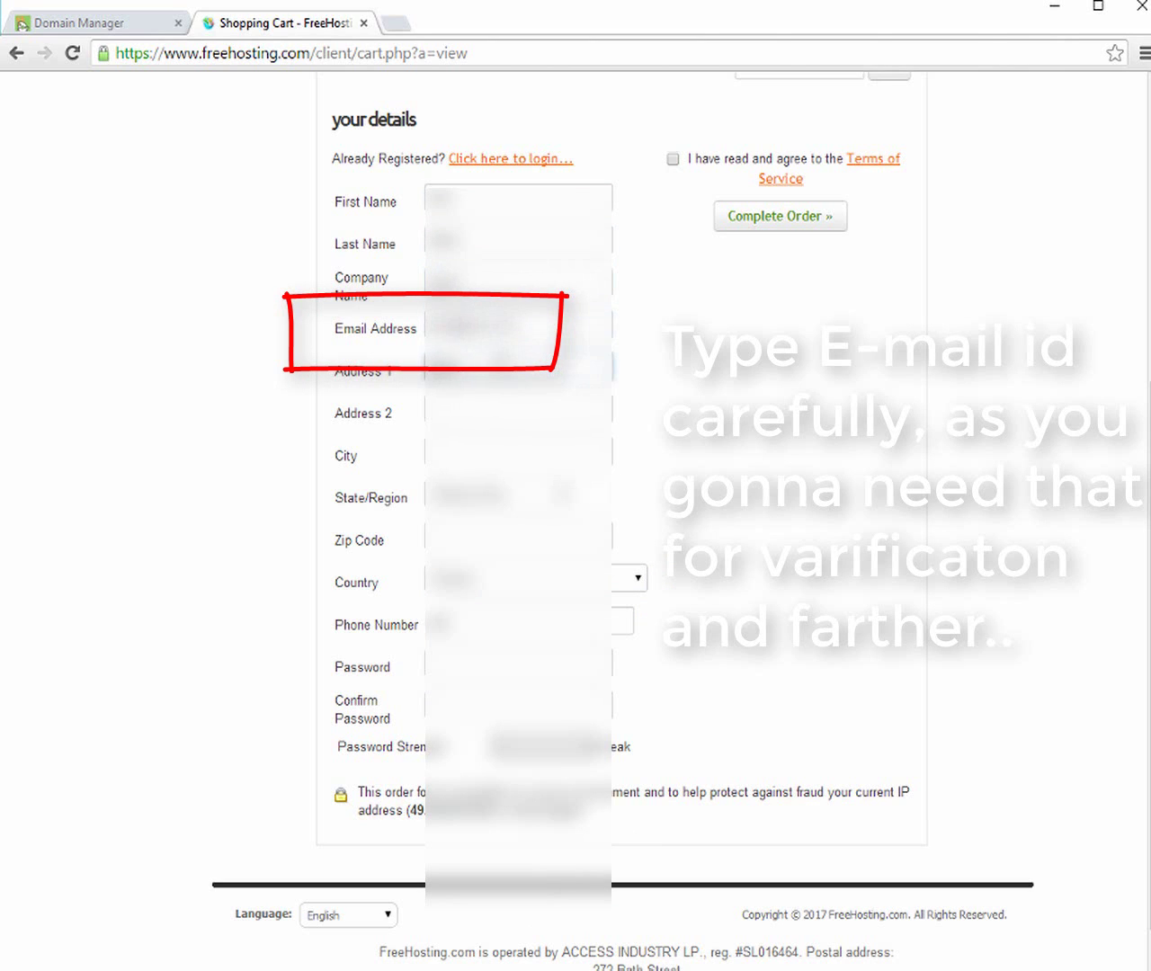
key(Tab)
text(...)
key(Tab)
text(...)
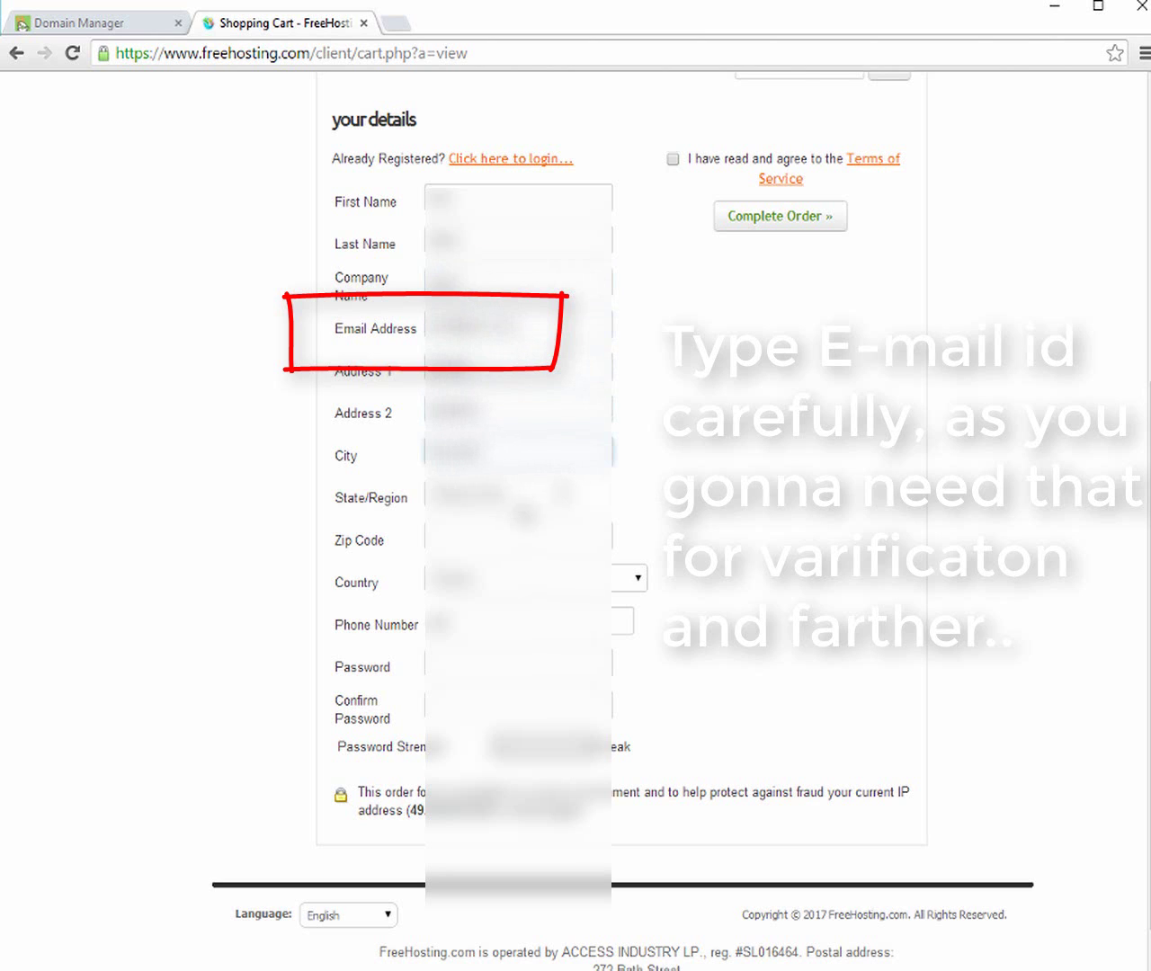
key(Tab)
text(...)
Choose the state/region, then enter the zip code, phone number and account password
scroll(575, 503, down, 1)
scroll(499, 585, down, 3)
scroll(499, 584, up, 3)
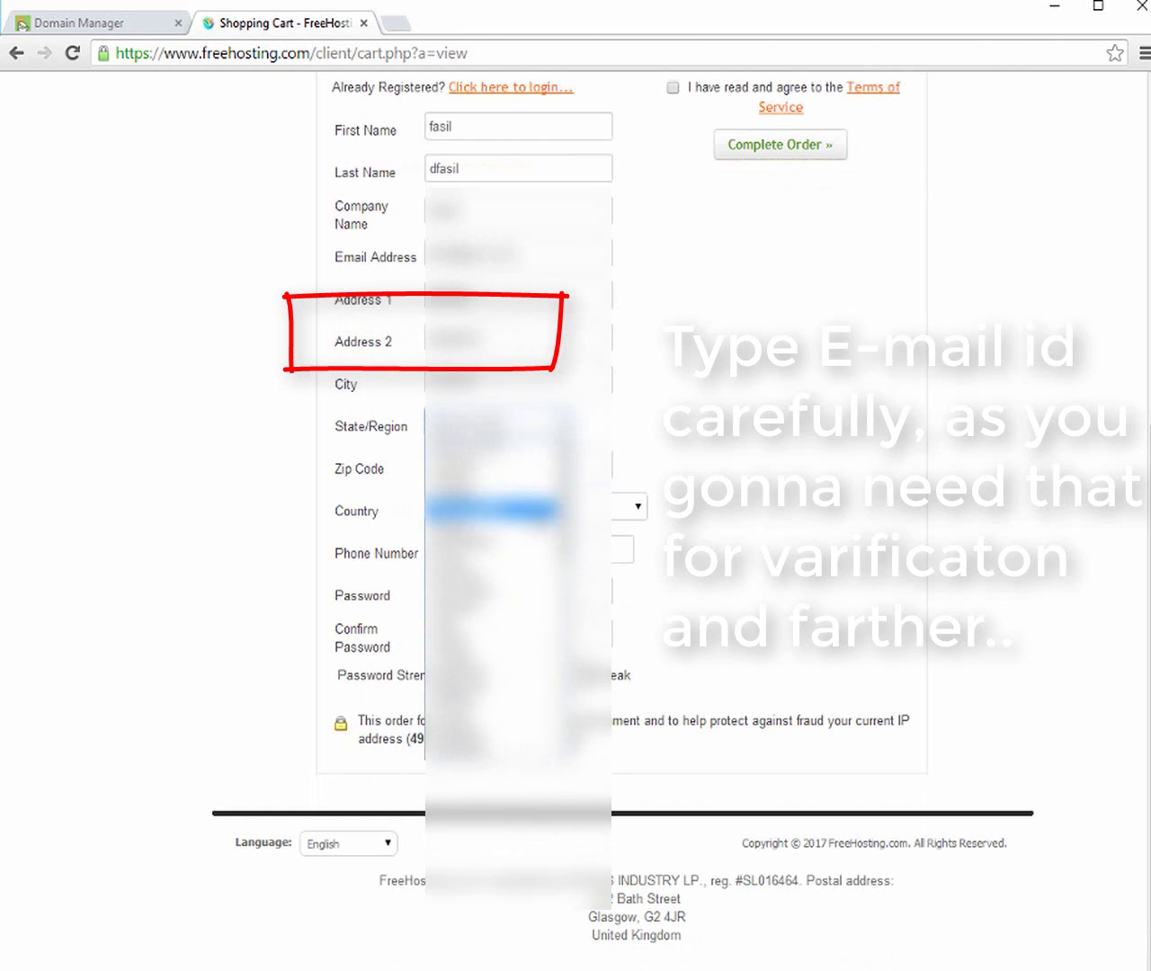
click(496, 539)
scroll(632, 483, up, 3)
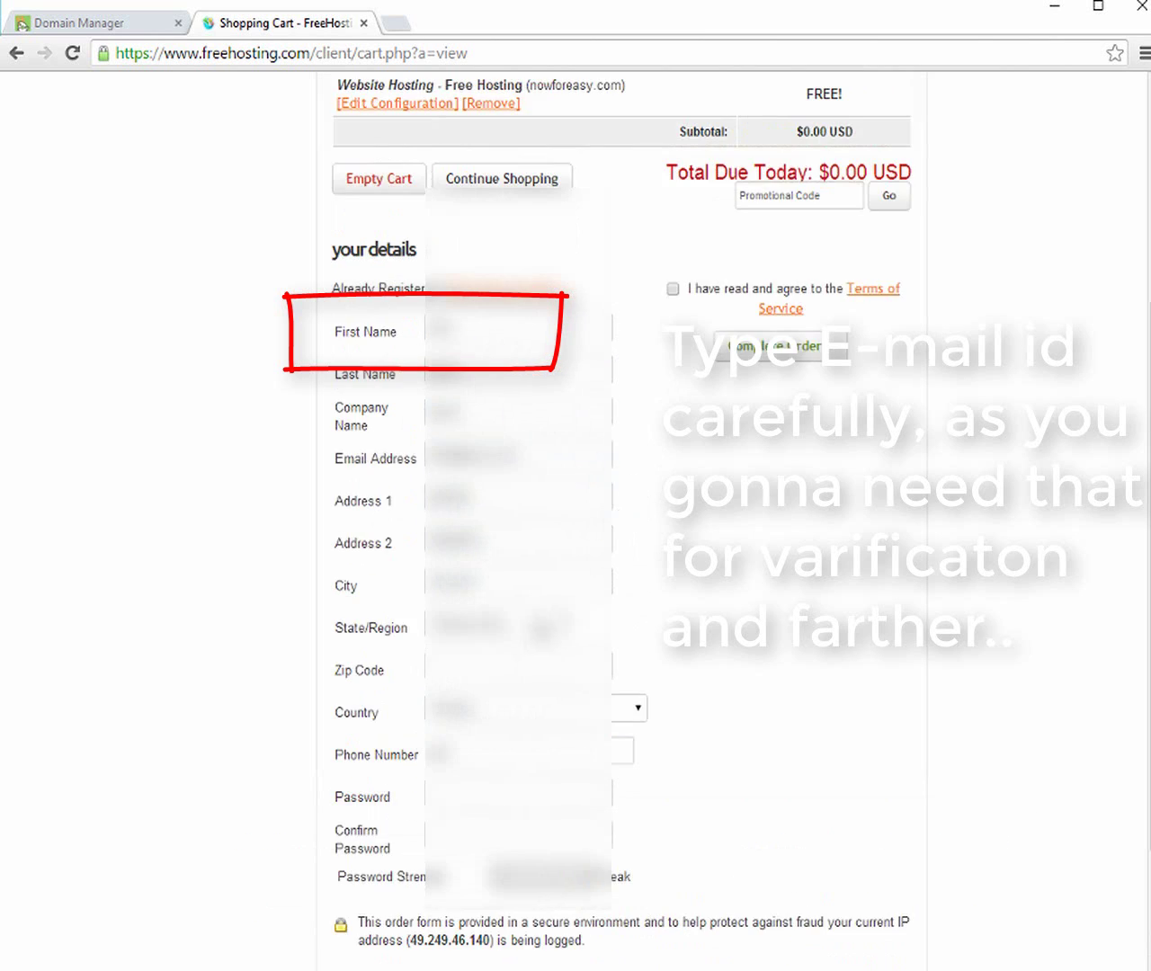
key(alt+Down)
key(Return)
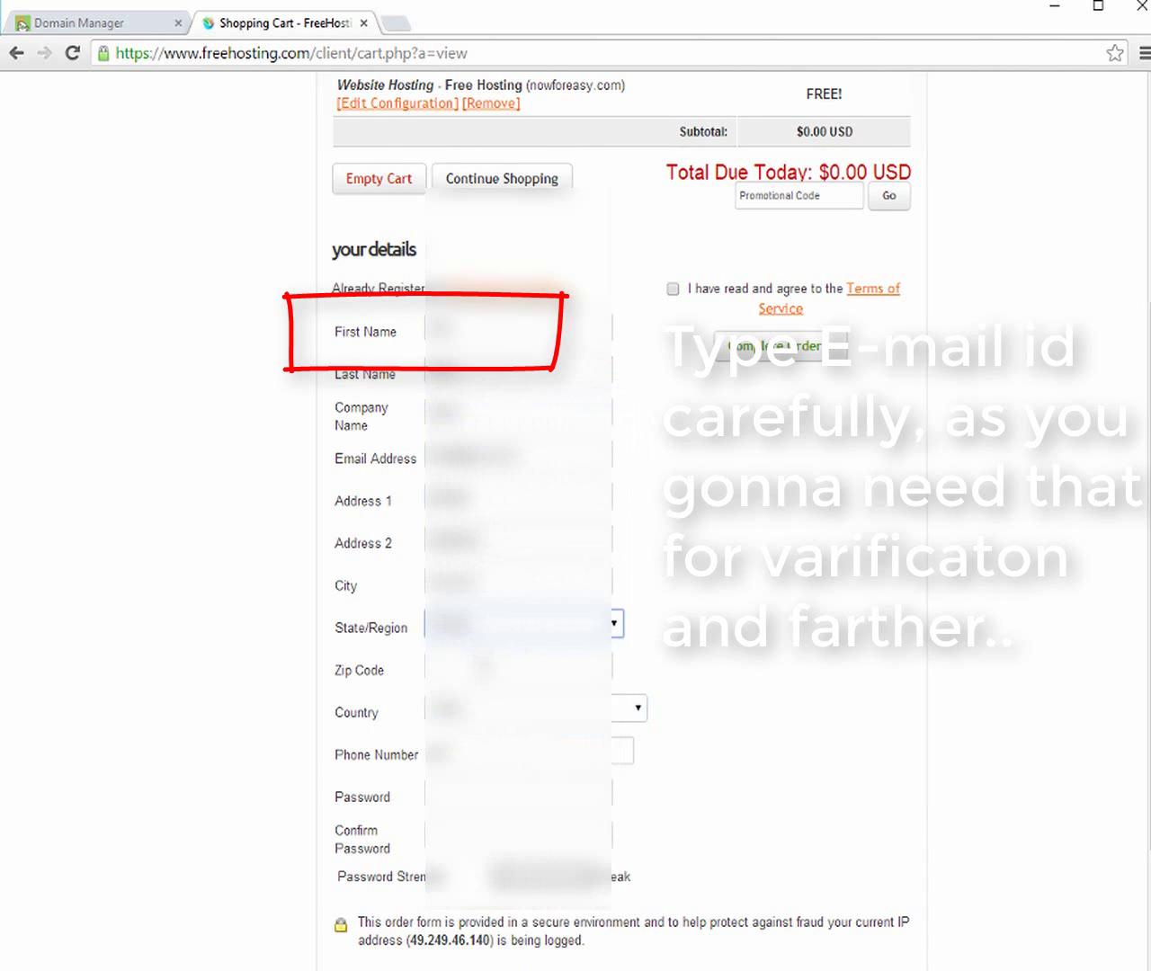
key(Tab)
text(400001)
key(Tab)
key(Tab)
text(9876543210)
key(Tab)
text(password1)
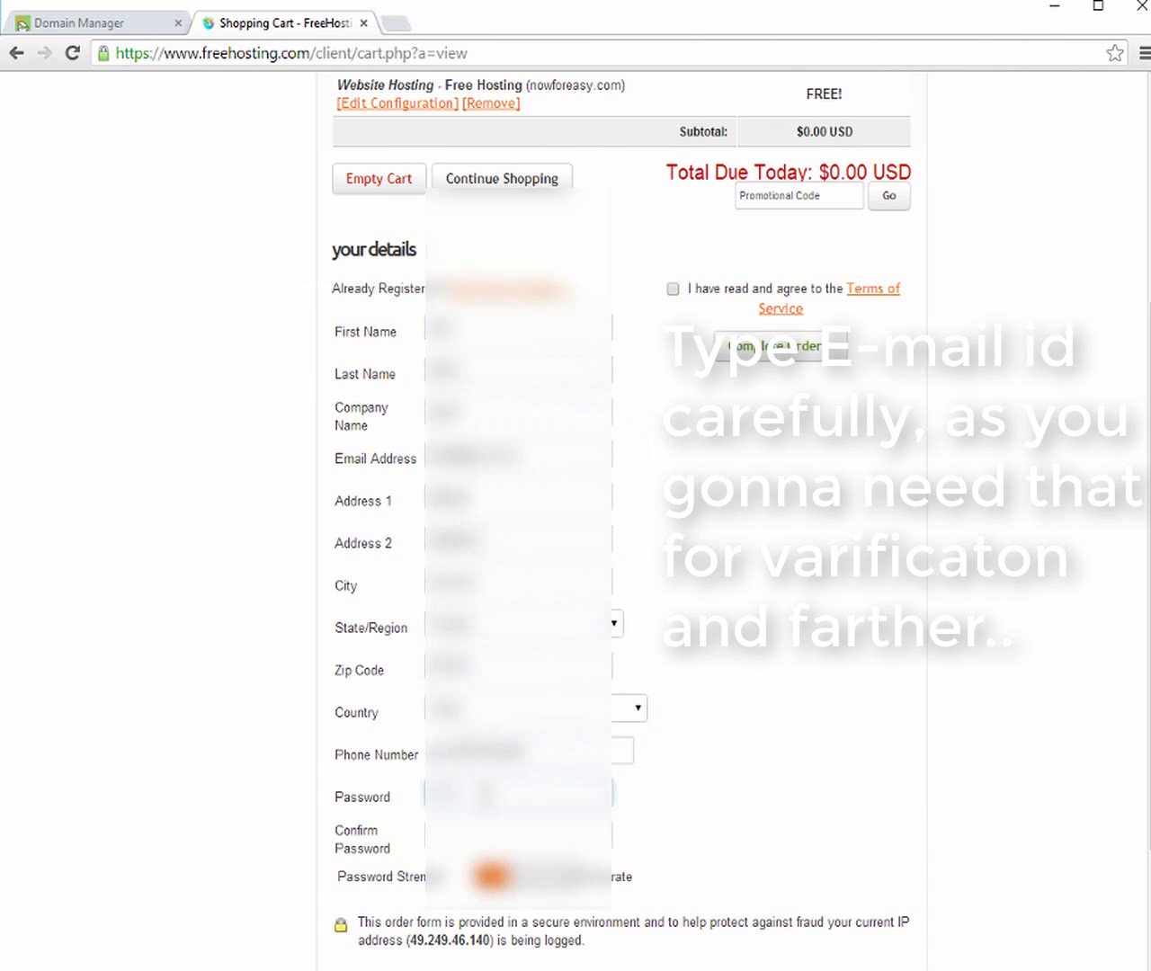
key(Tab)
Confirm the password, accept the hosting terms, and submit the order
text(password1)
click(672, 289)
click(760, 357)
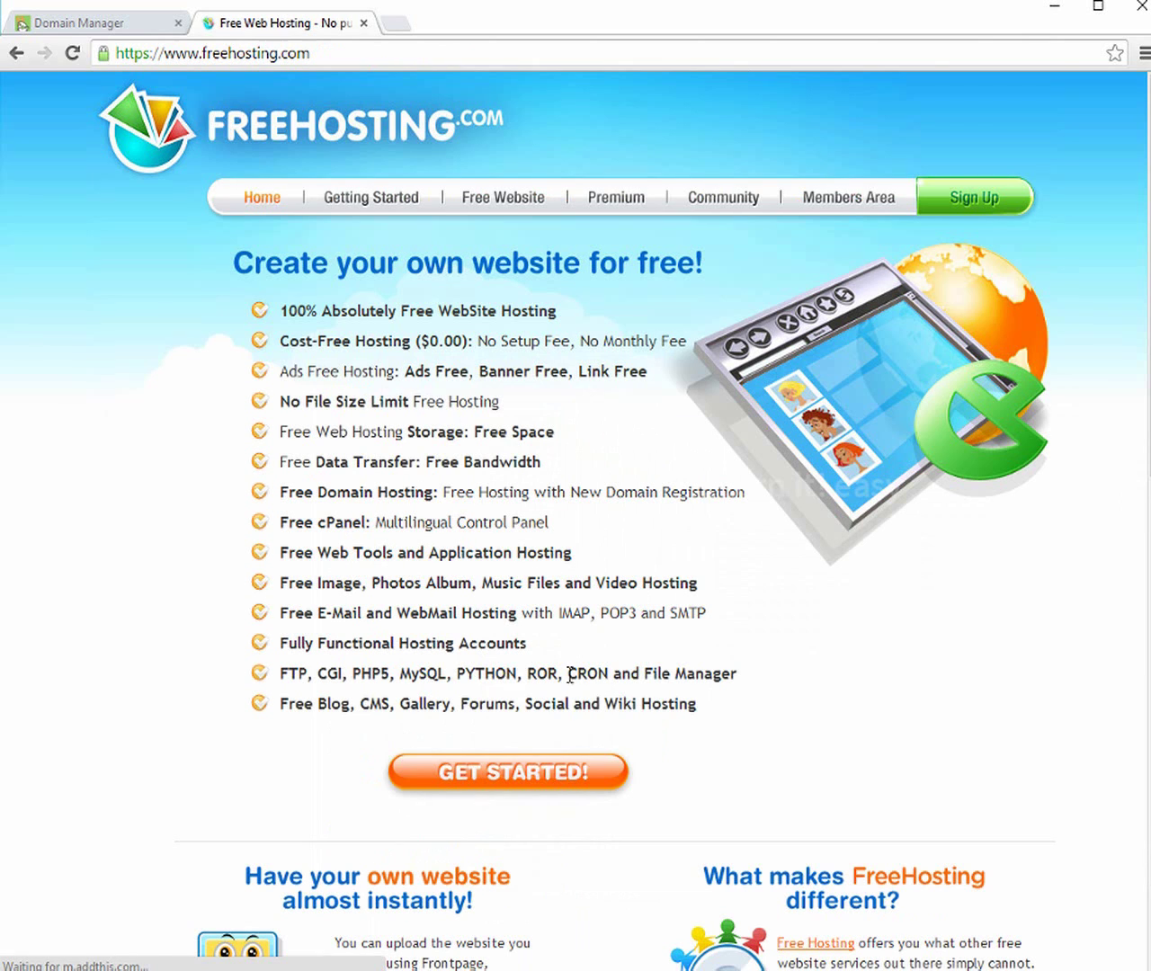
Log in to the Members Area and open Services > My Services
click(870, 197)
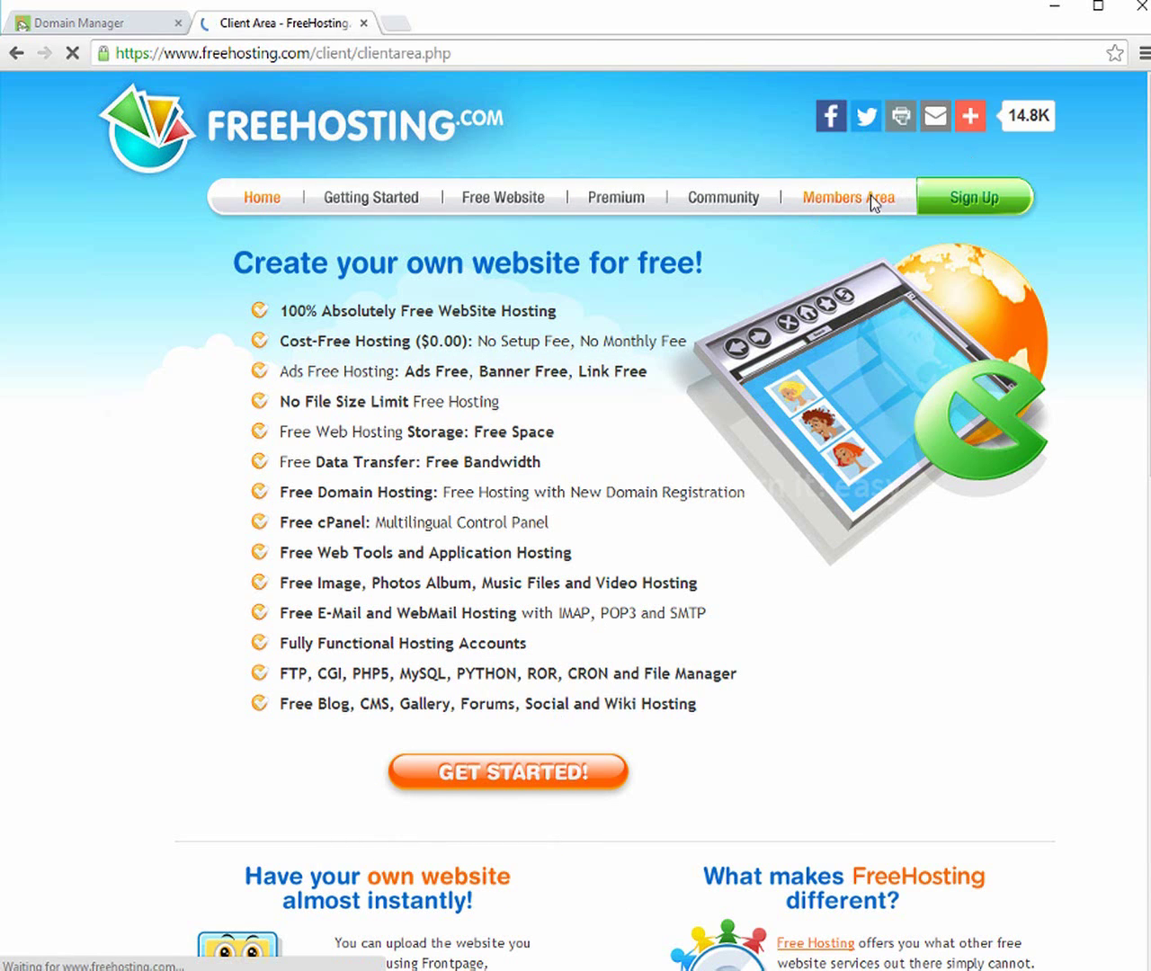
click(584, 457)
text(pass)
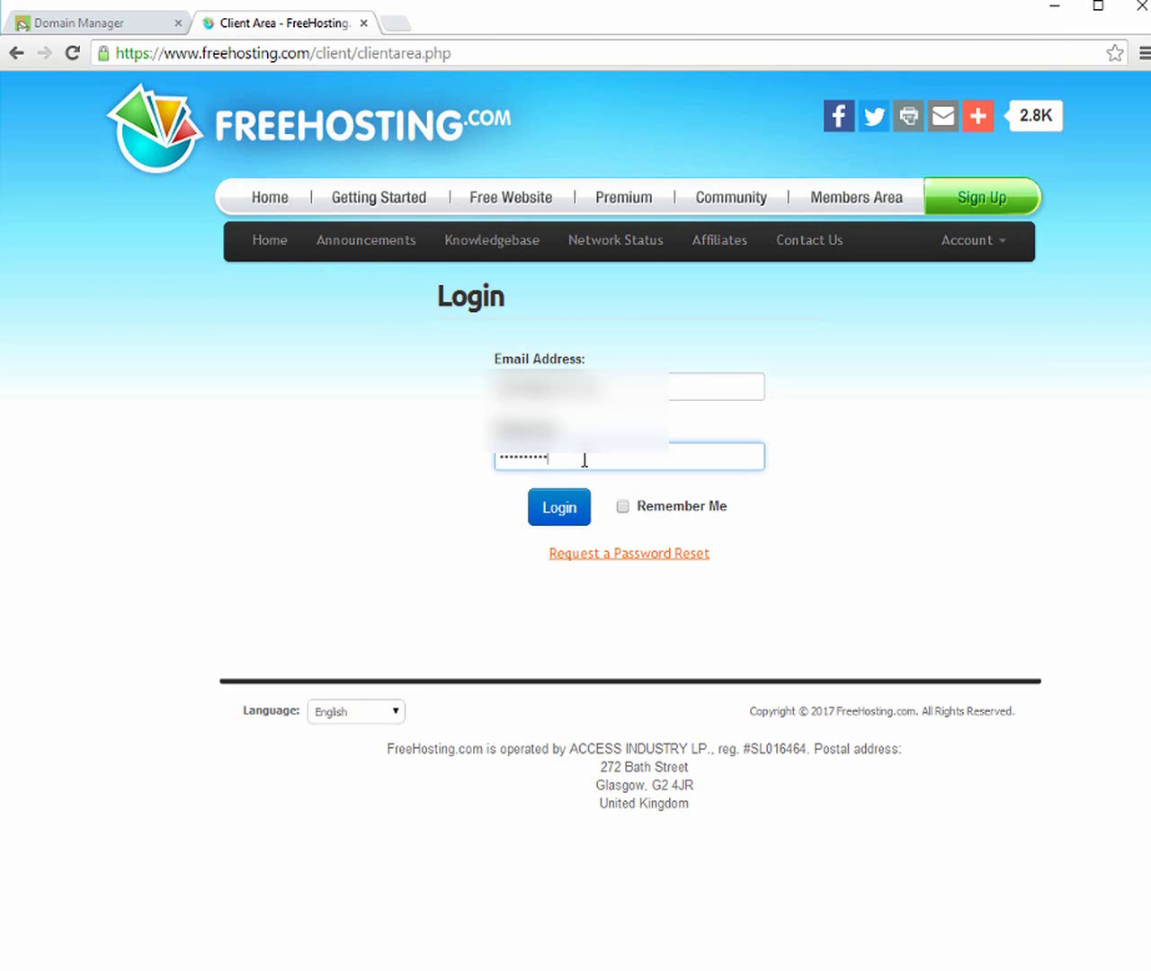
click(570, 510)
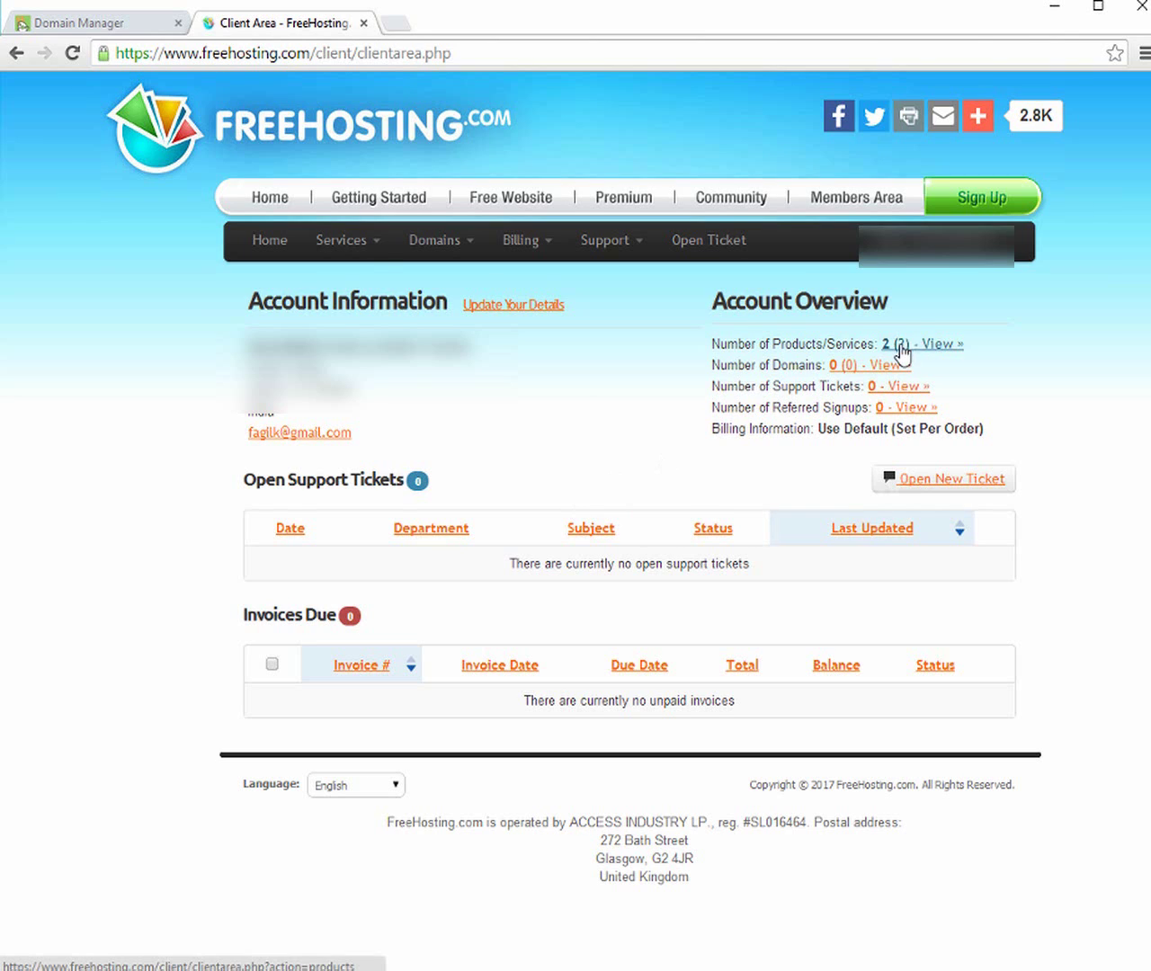
click(377, 248)
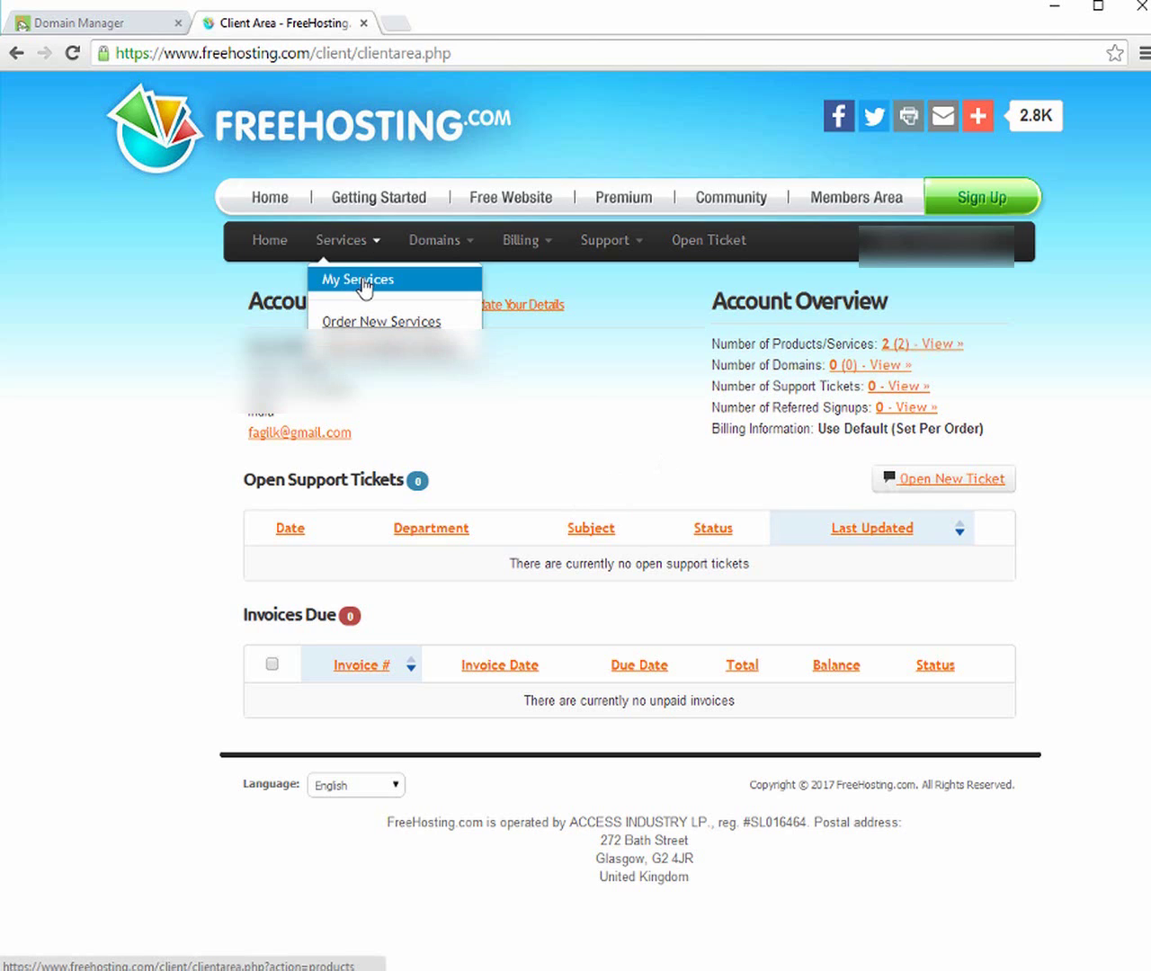
click(363, 282)
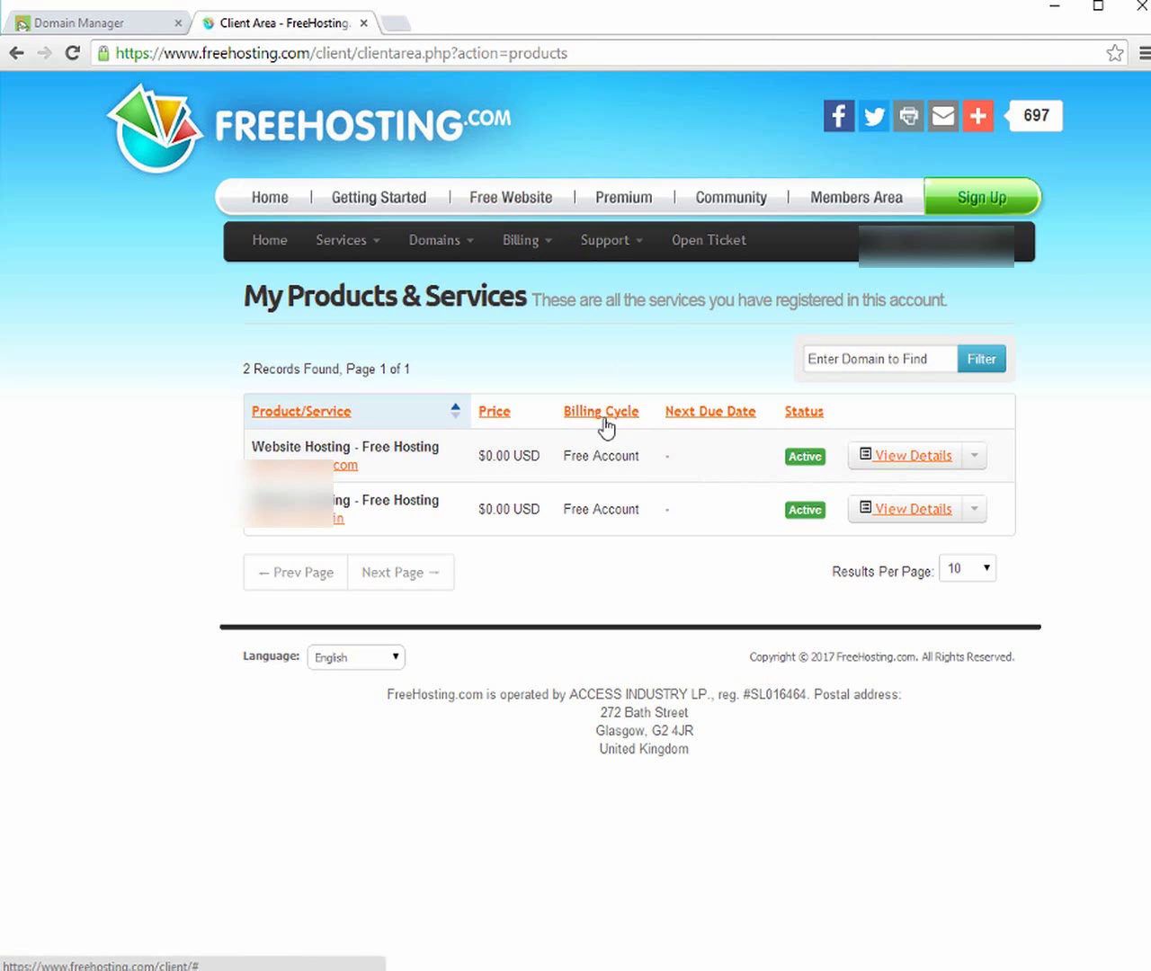
In GoDaddy's DNS page for learn-it-easy.com, start changing nameservers and choose Custom
click(140, 28)
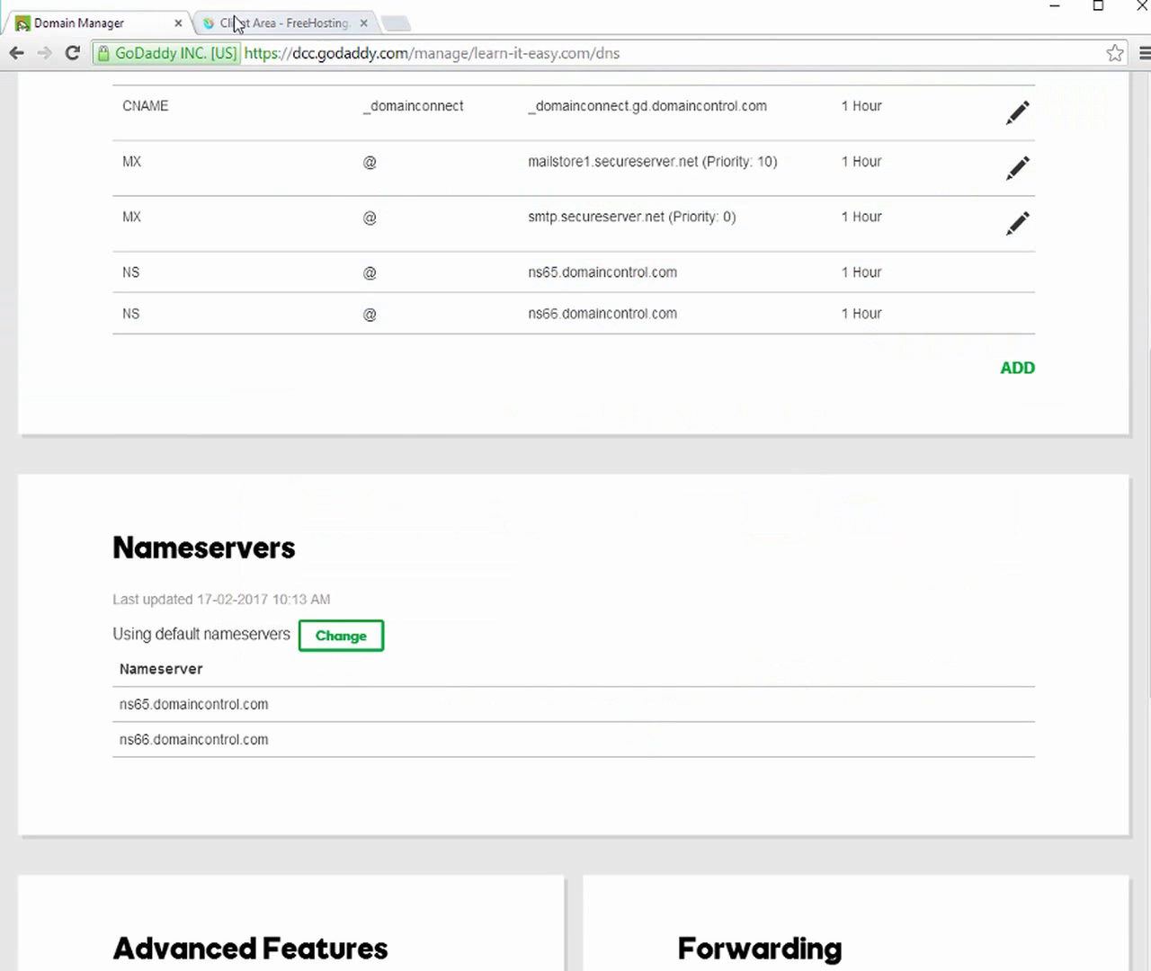
click(258, 29)
click(127, 29)
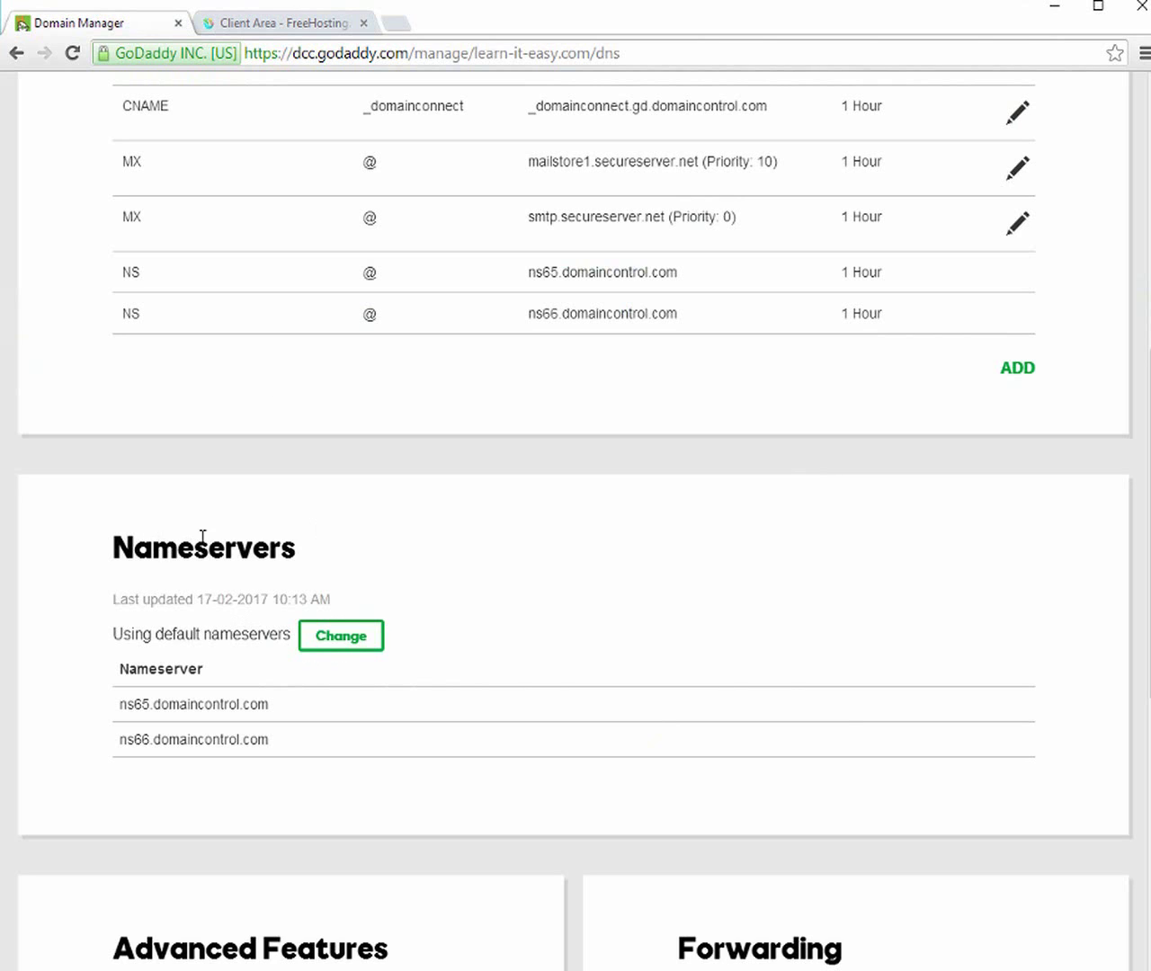
scroll(276, 532, down, 2)
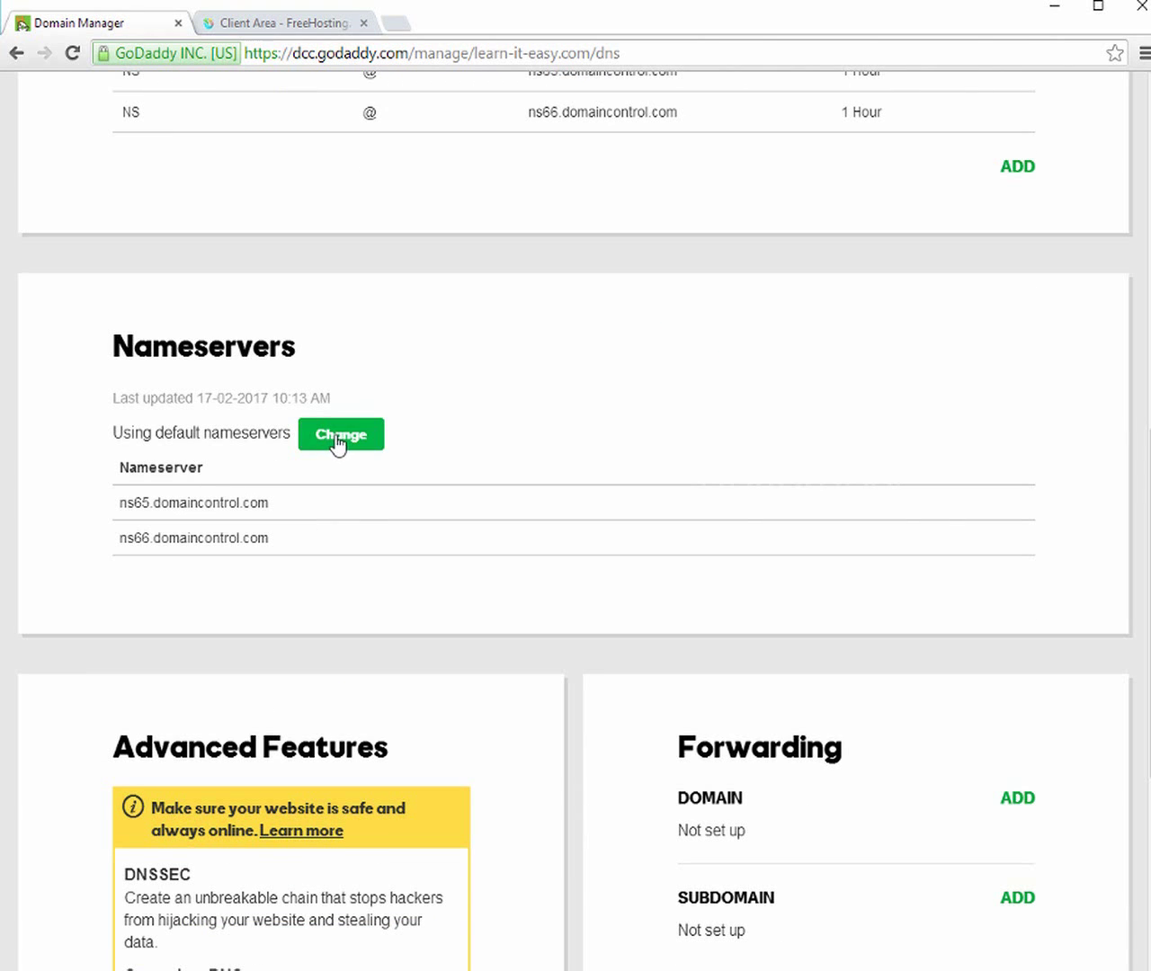
click(339, 440)
click(214, 483)
click(174, 517)
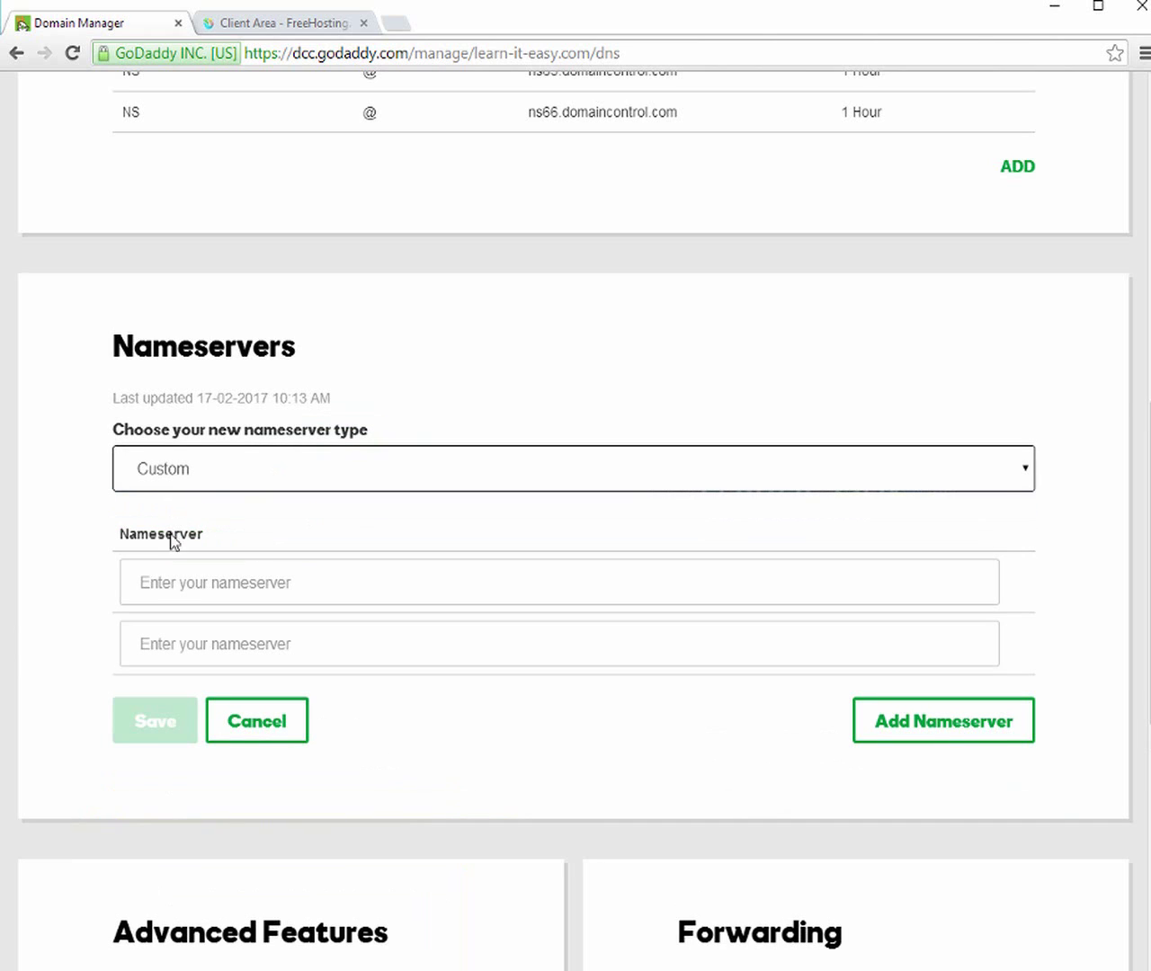
Enter both FreeHosting nameservers (the second as ns2.freeh…), then return to FreeHosting's services list
click(171, 644)
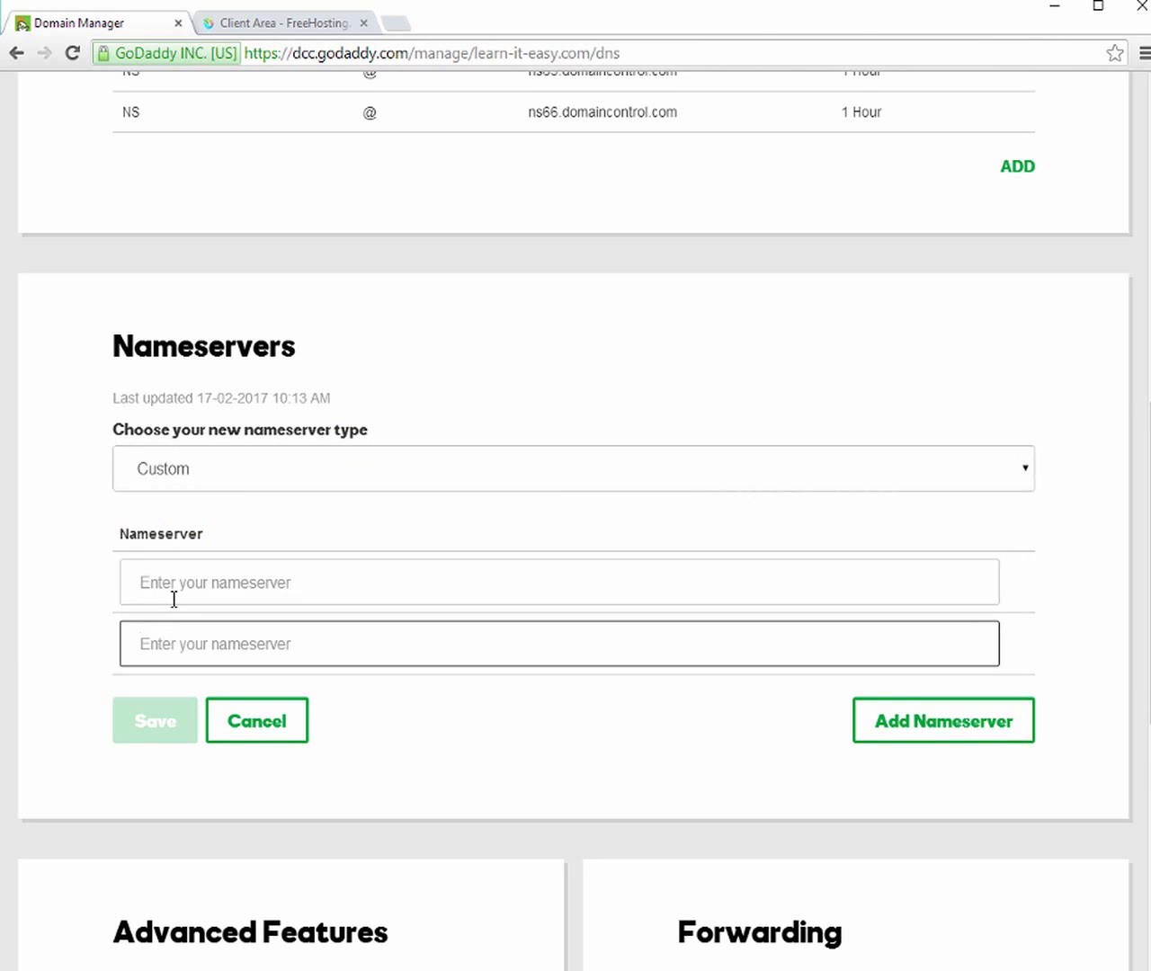
click(182, 584)
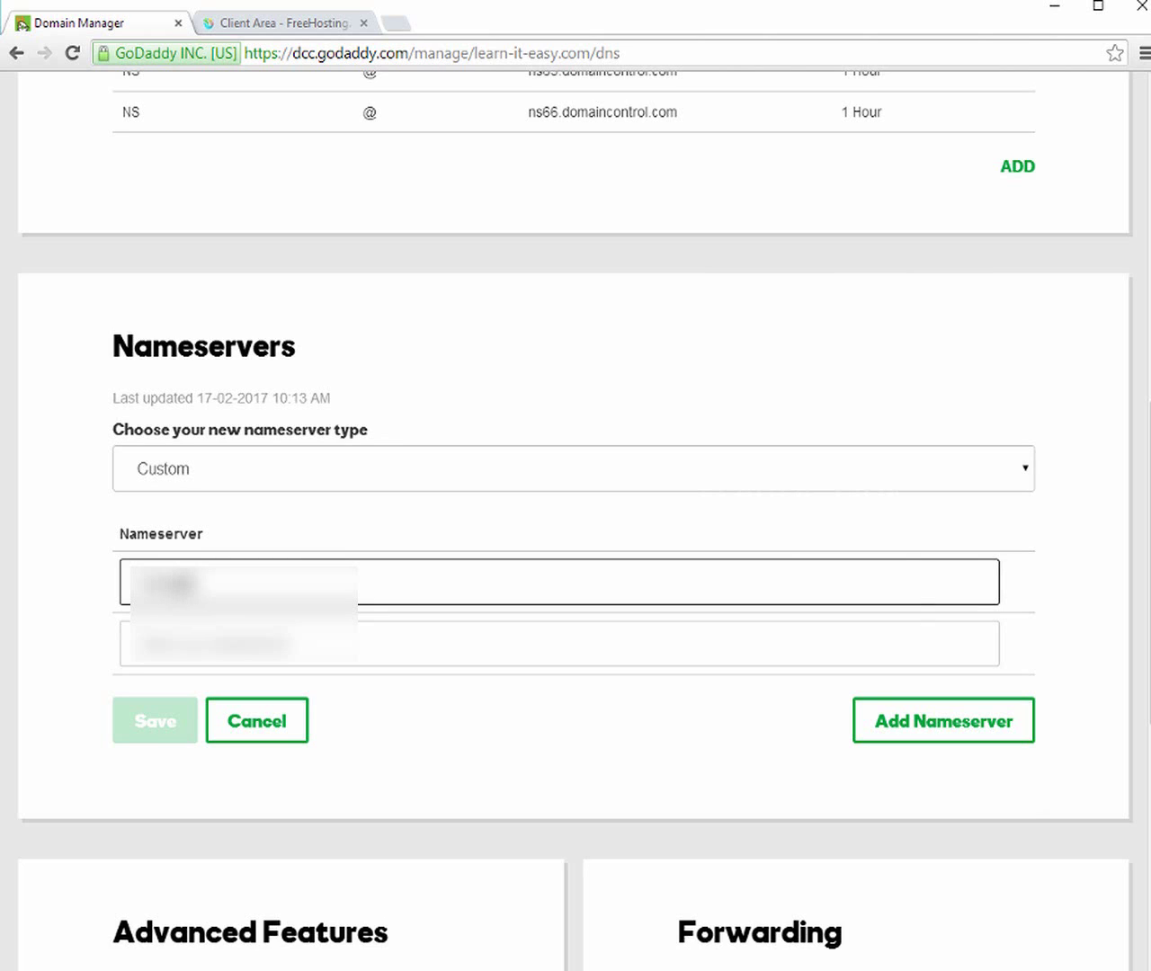
click(180, 644)
text(ns2.freeh)
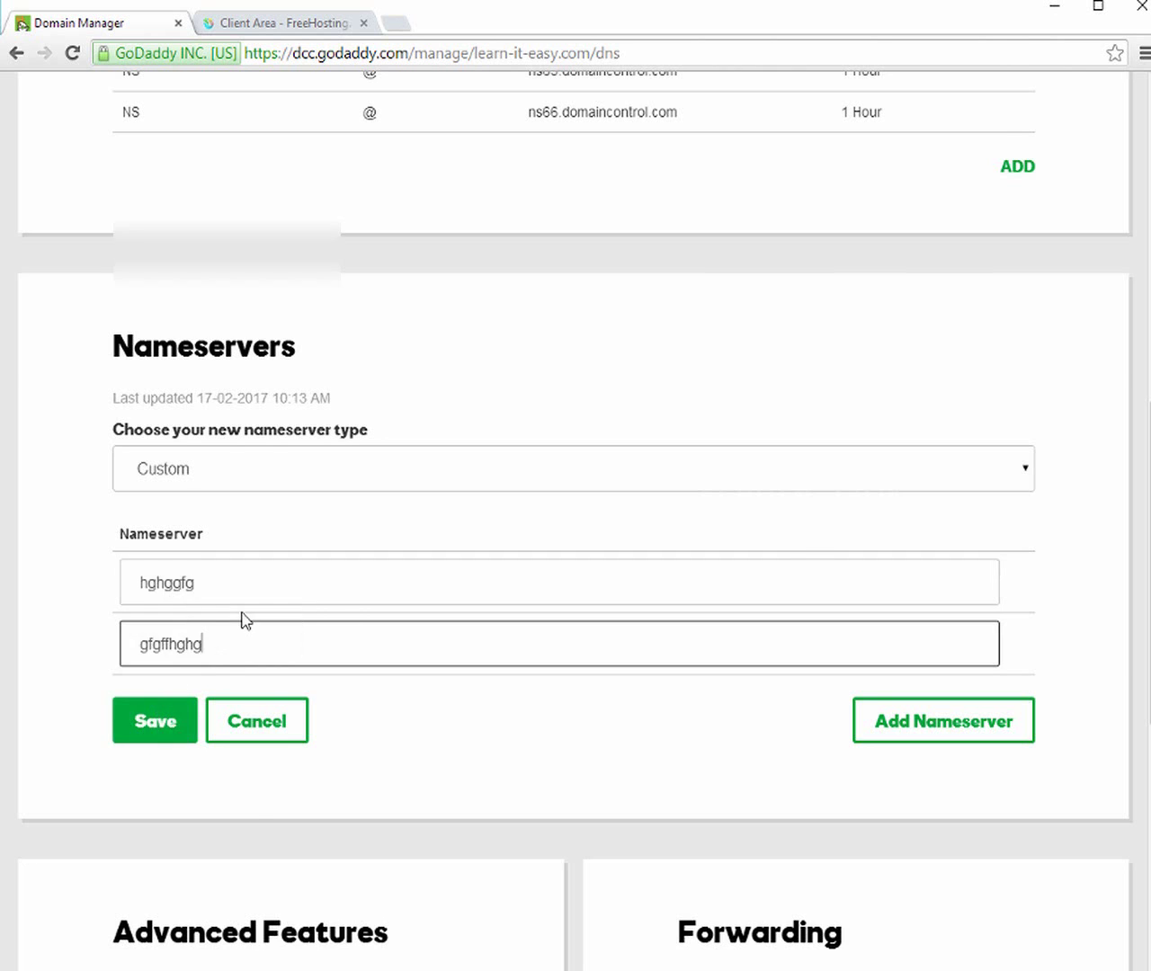
scroll(242, 619, up, 4)
scroll(243, 619, up, 5)
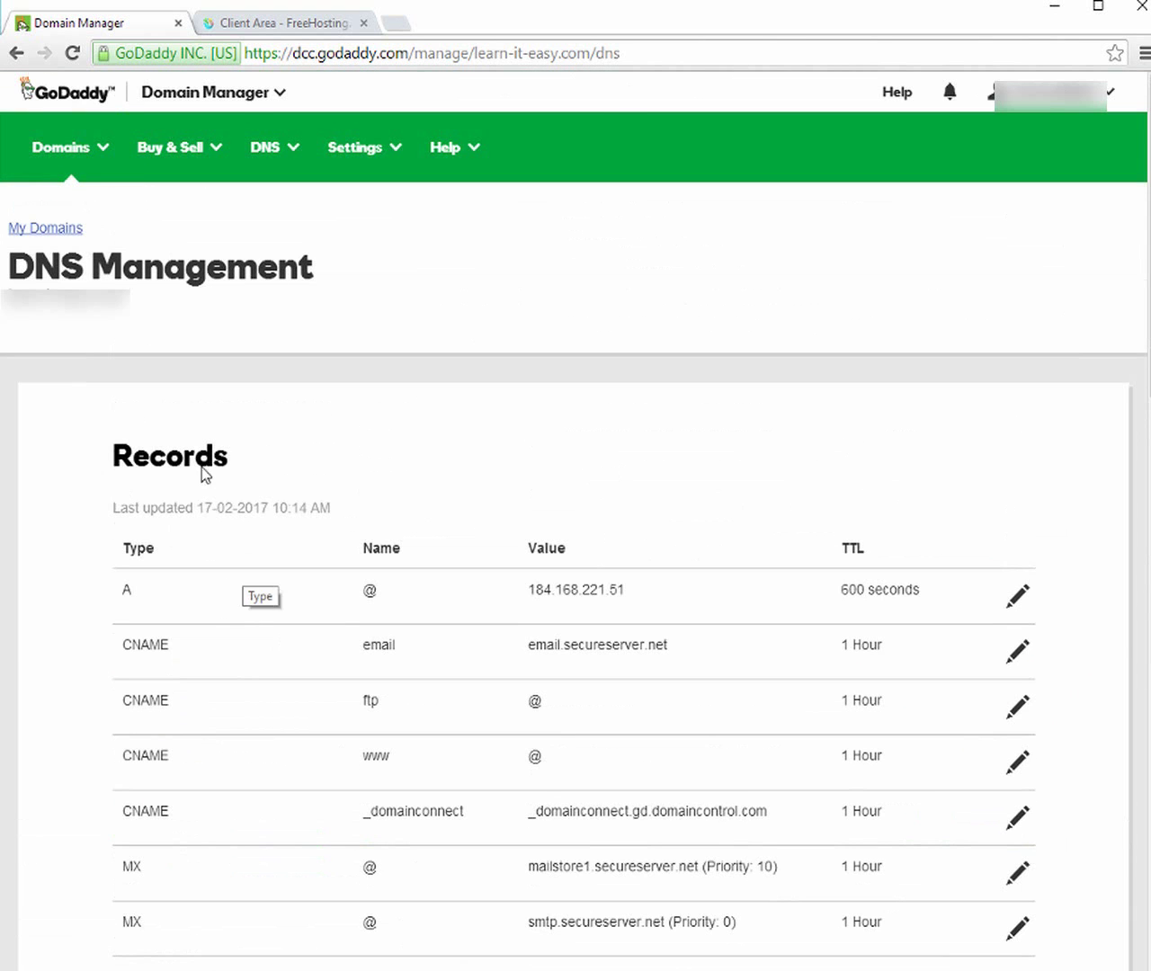
scroll(167, 326, down, 1)
scroll(167, 303, up, 1)
click(259, 32)
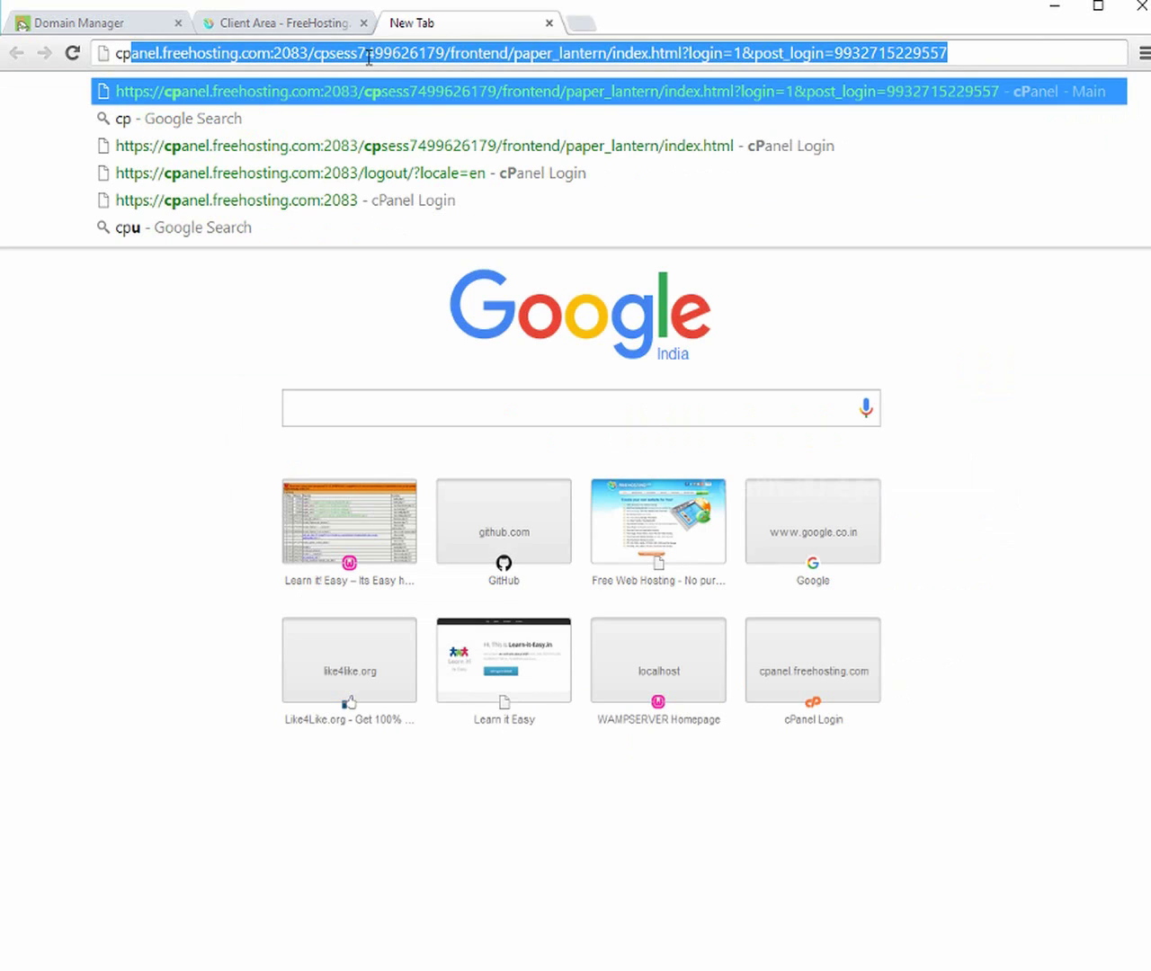
Open the suggested cpanel.freehosting.com address and log in with the account password
click(393, 91)
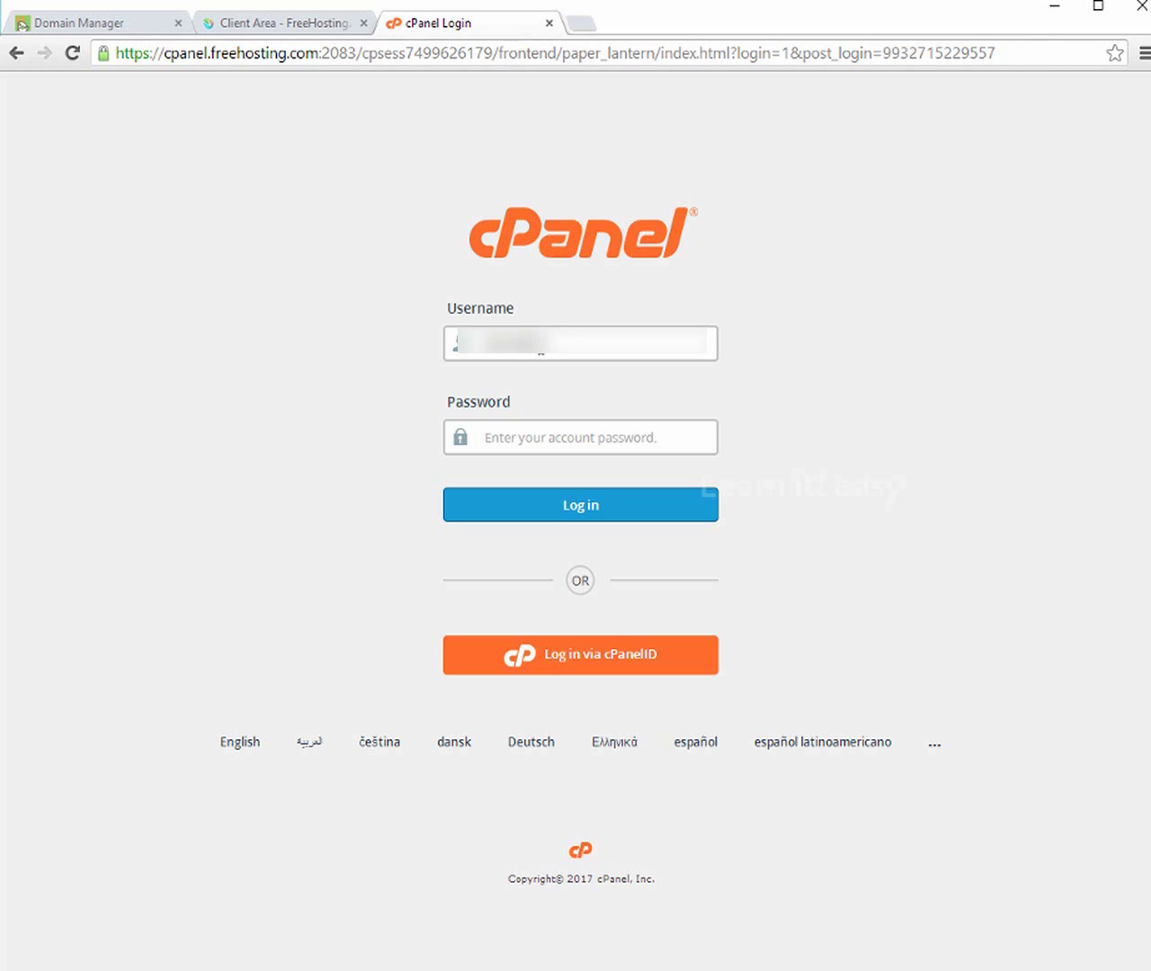
click(547, 431)
text(••)
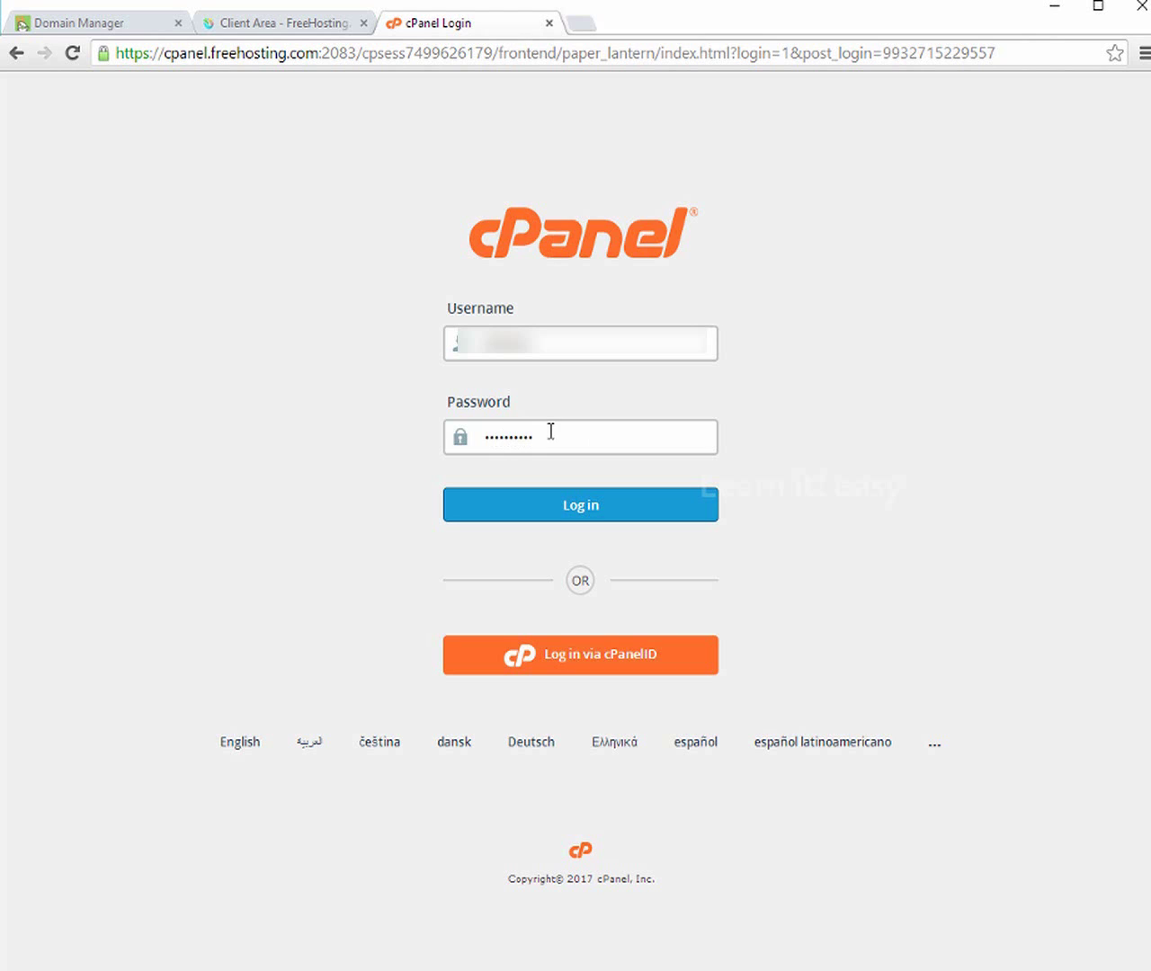
click(565, 498)
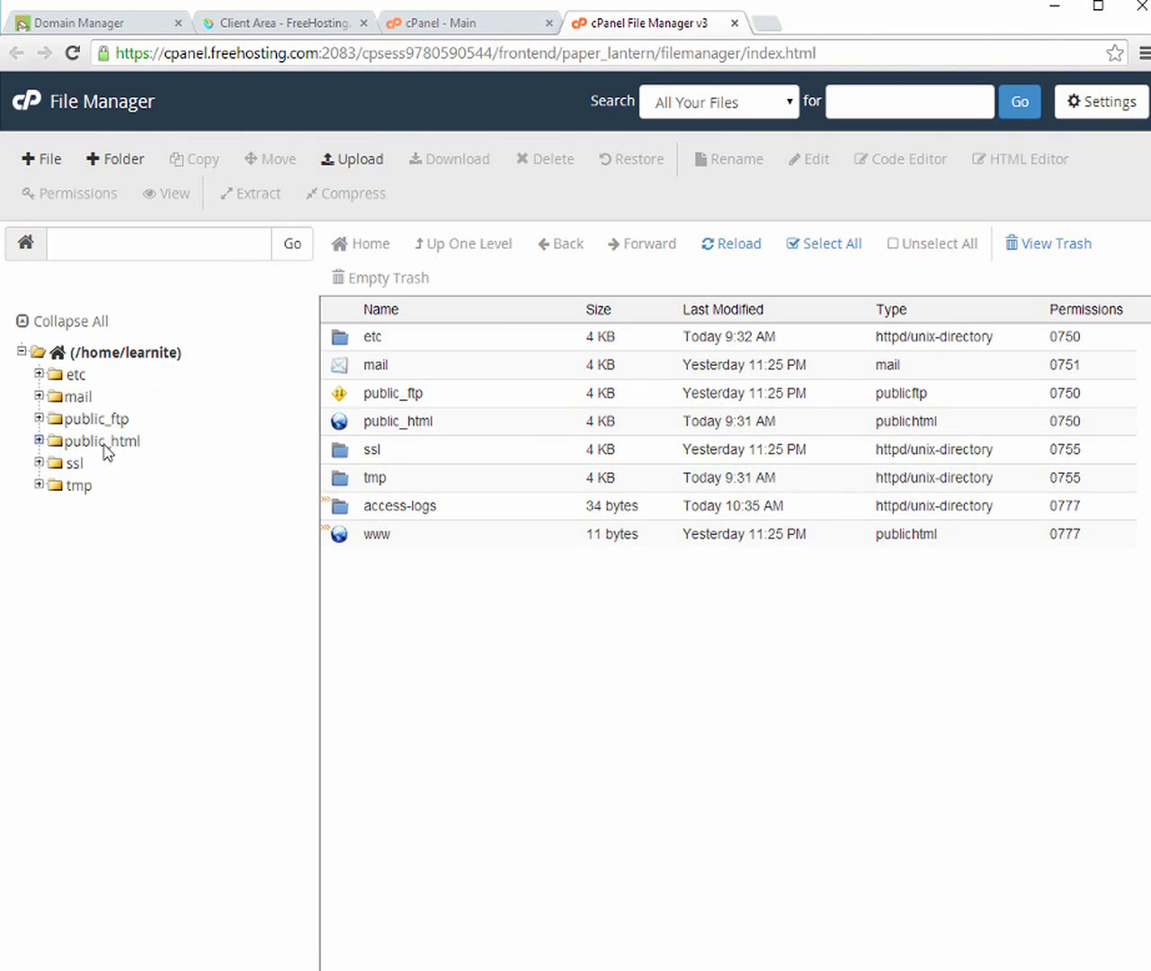
Open the public_html folder in cPanel's File Manager
click(71, 445)
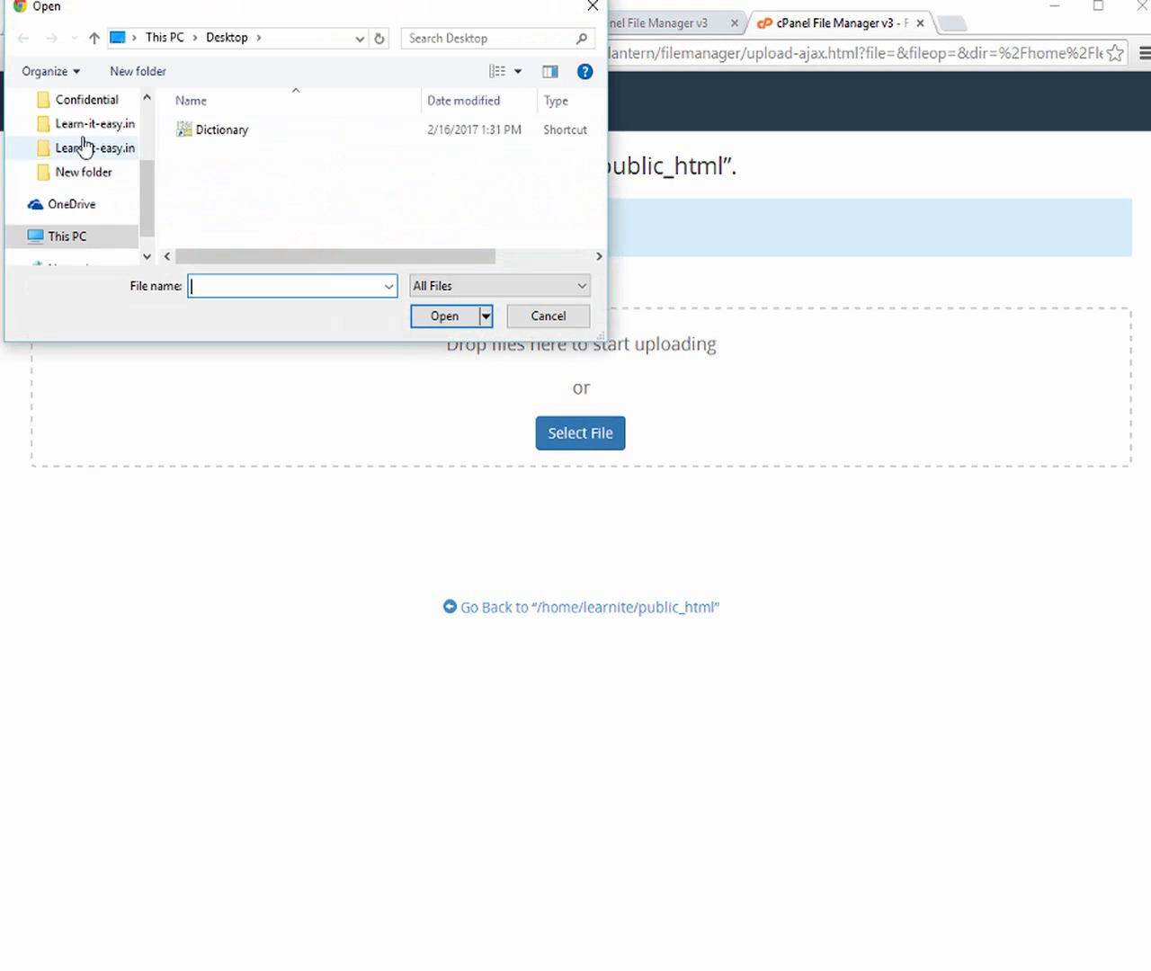
Find Learn-it-easy.in.zip on the Desktop and upload the 723.93 KB archive to public_html
click(85, 149)
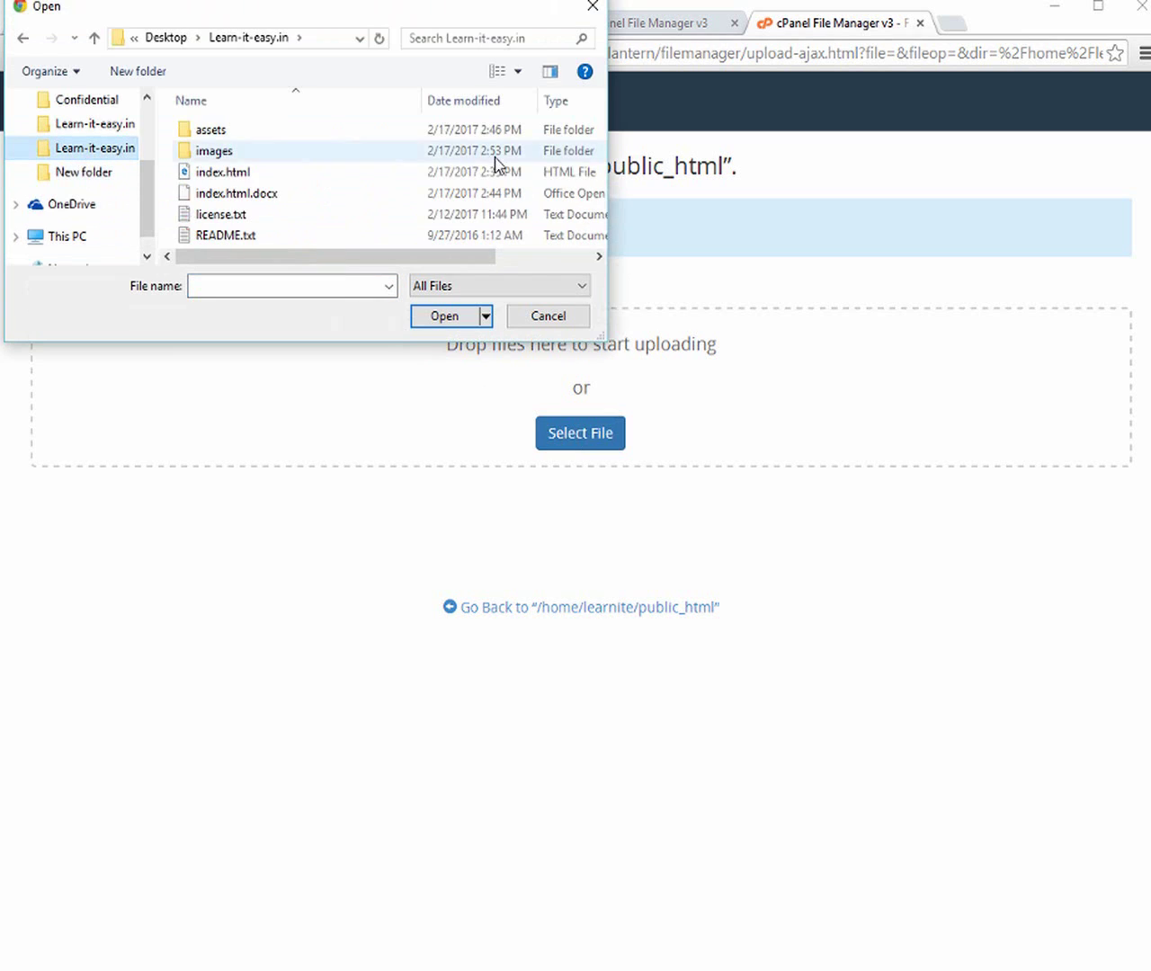
click(95, 153)
click(90, 173)
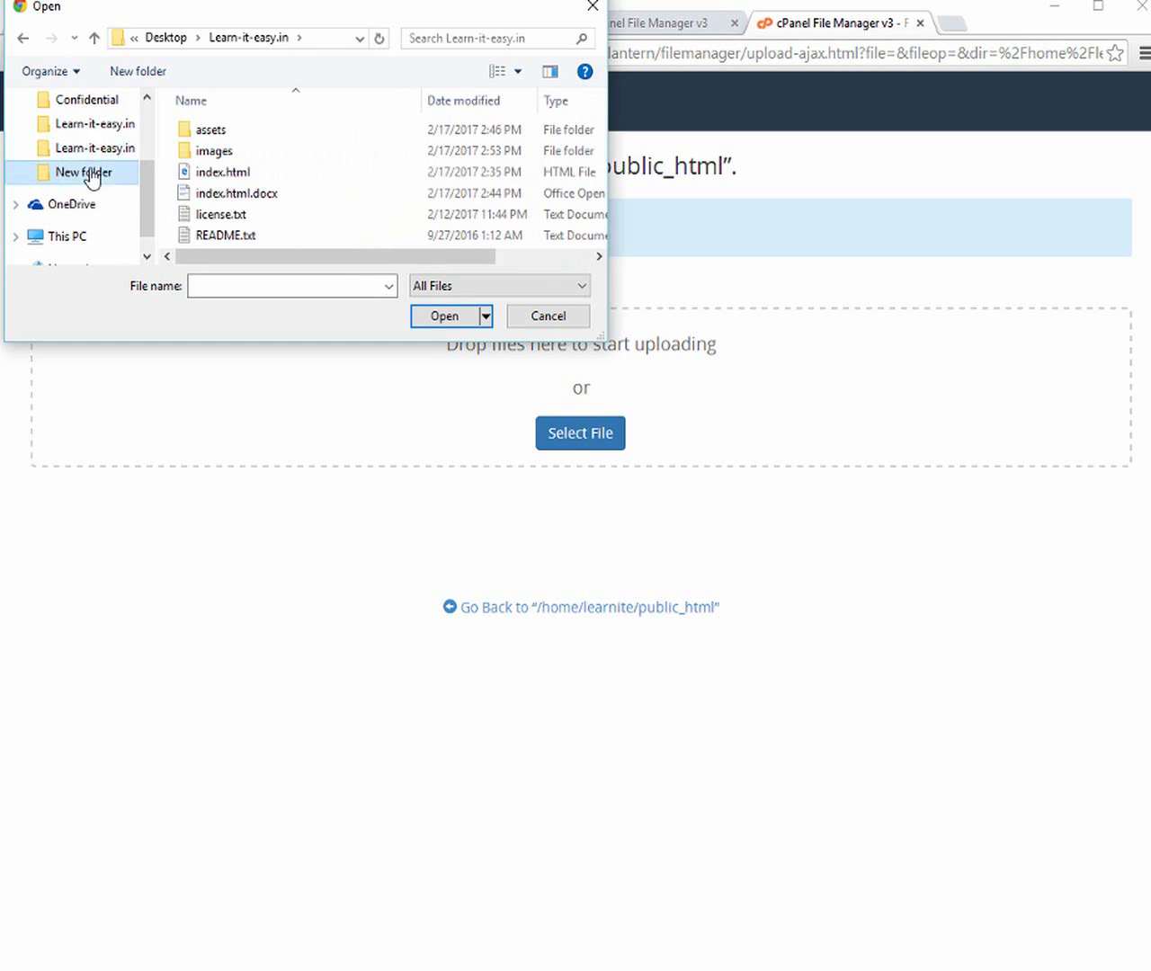
scroll(107, 135, up, 1)
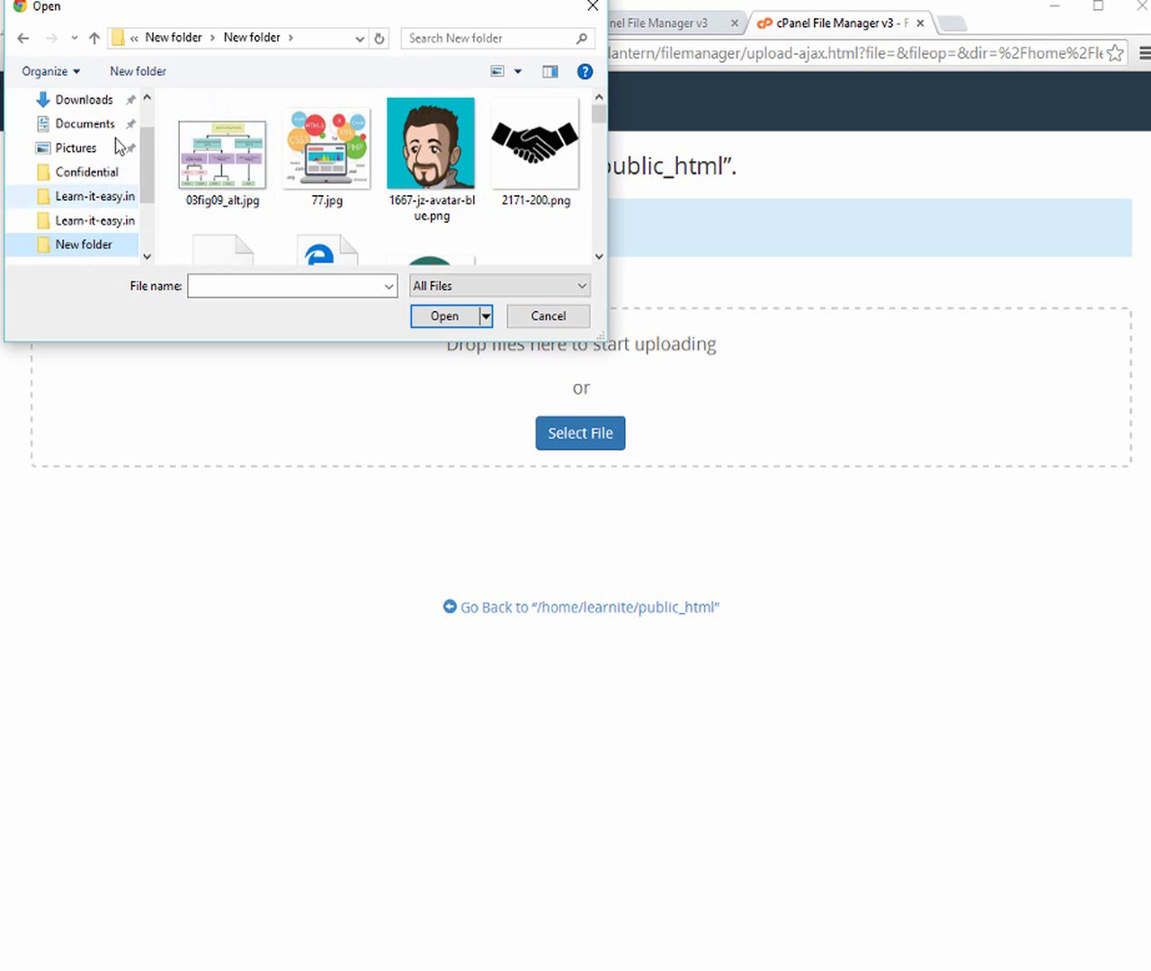
scroll(102, 151, up, 1)
click(94, 135)
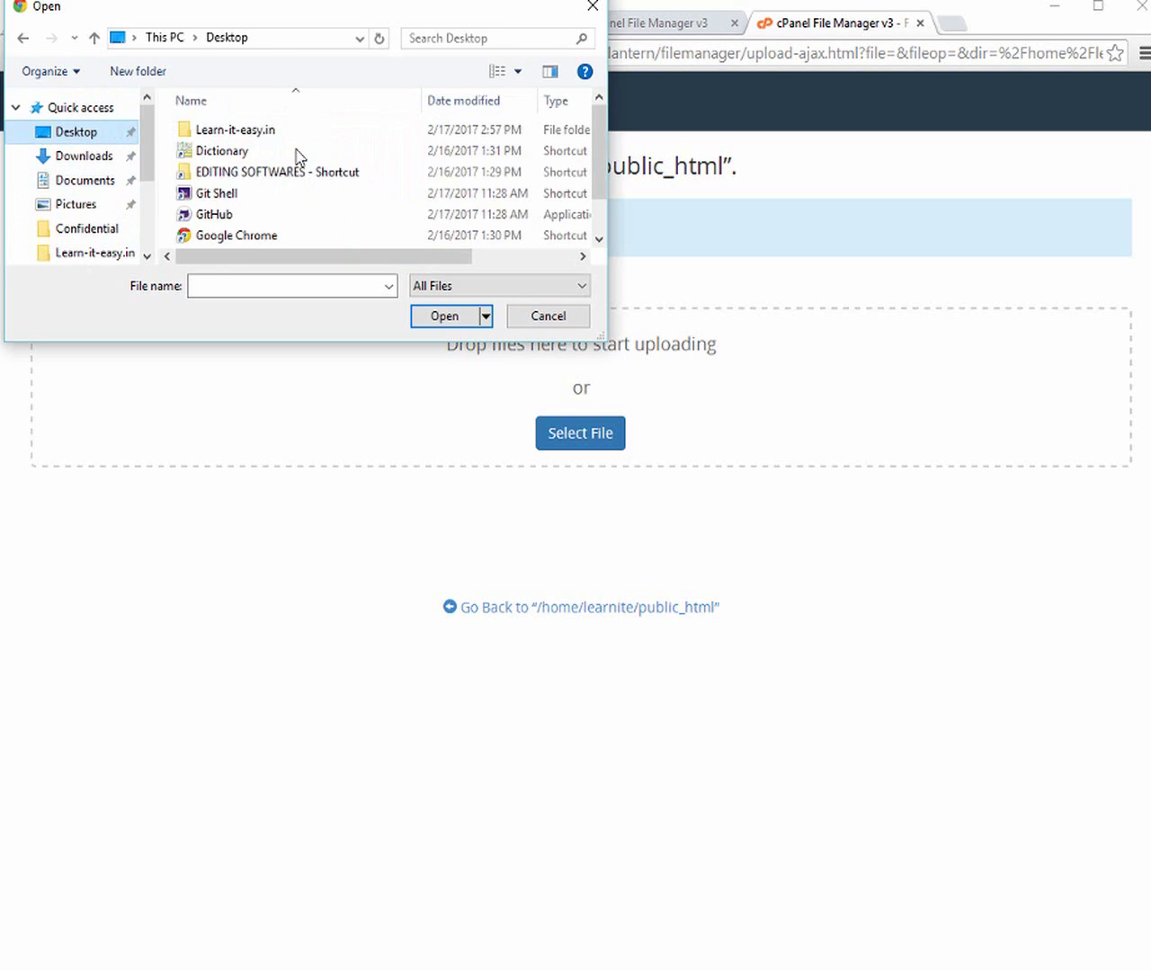
scroll(386, 179, down, 1)
click(281, 215)
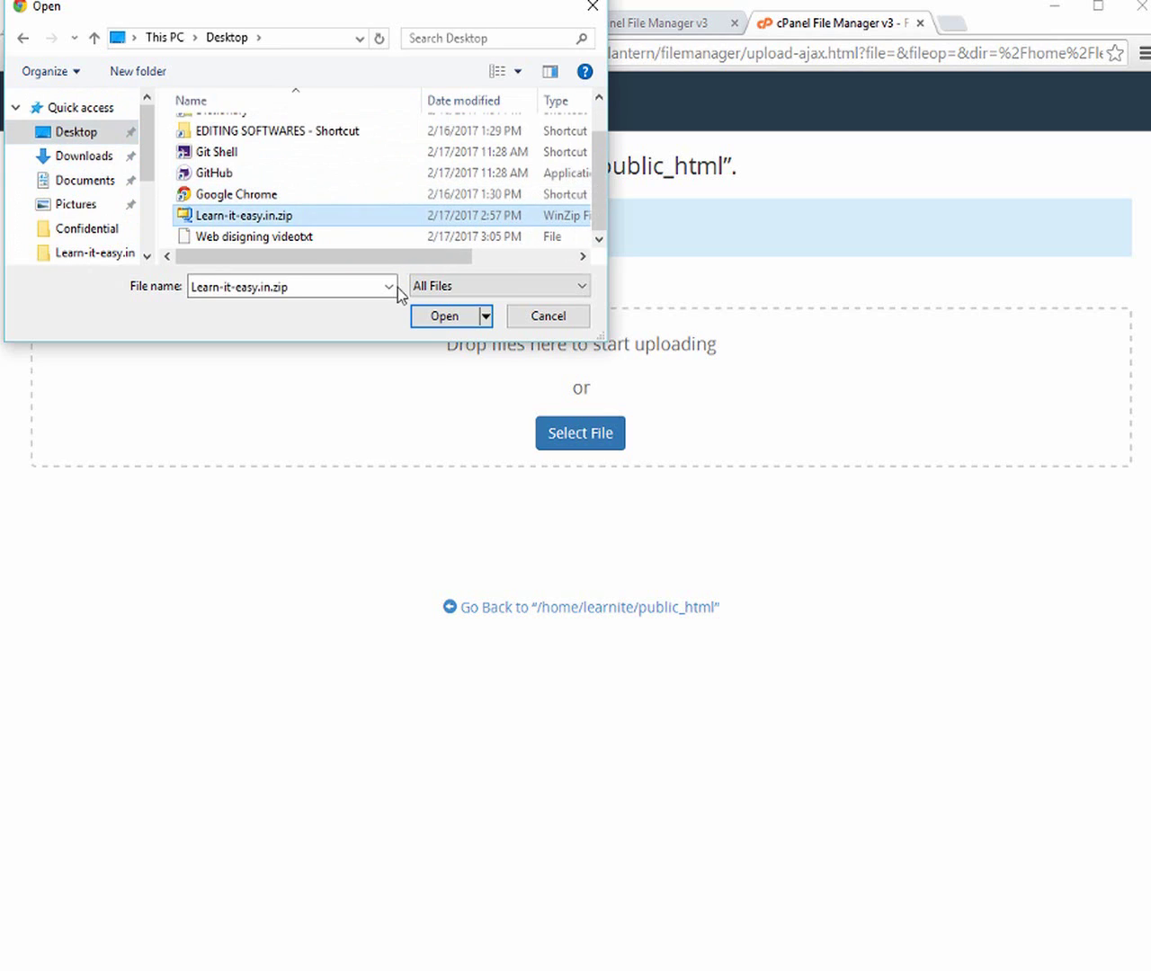
click(439, 316)
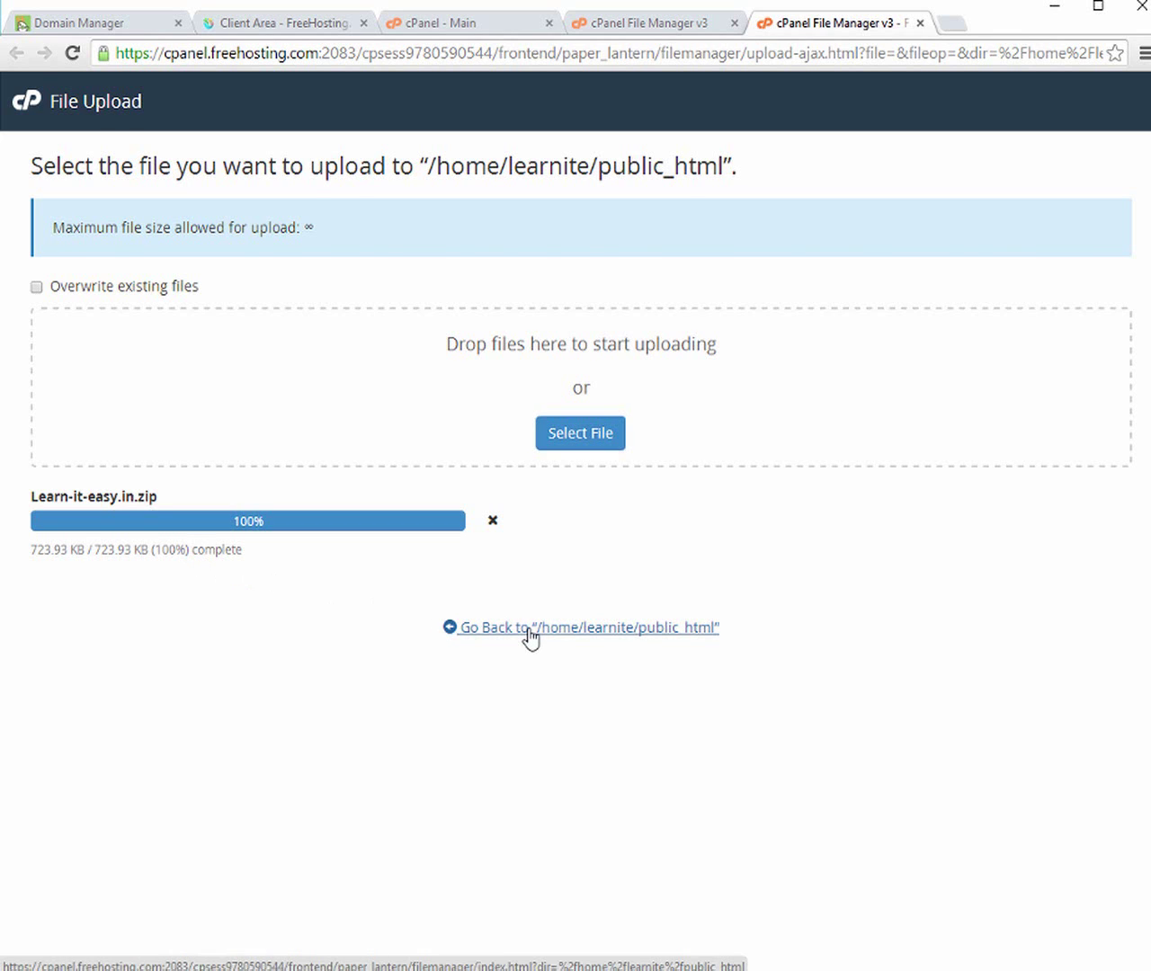
click(530, 635)
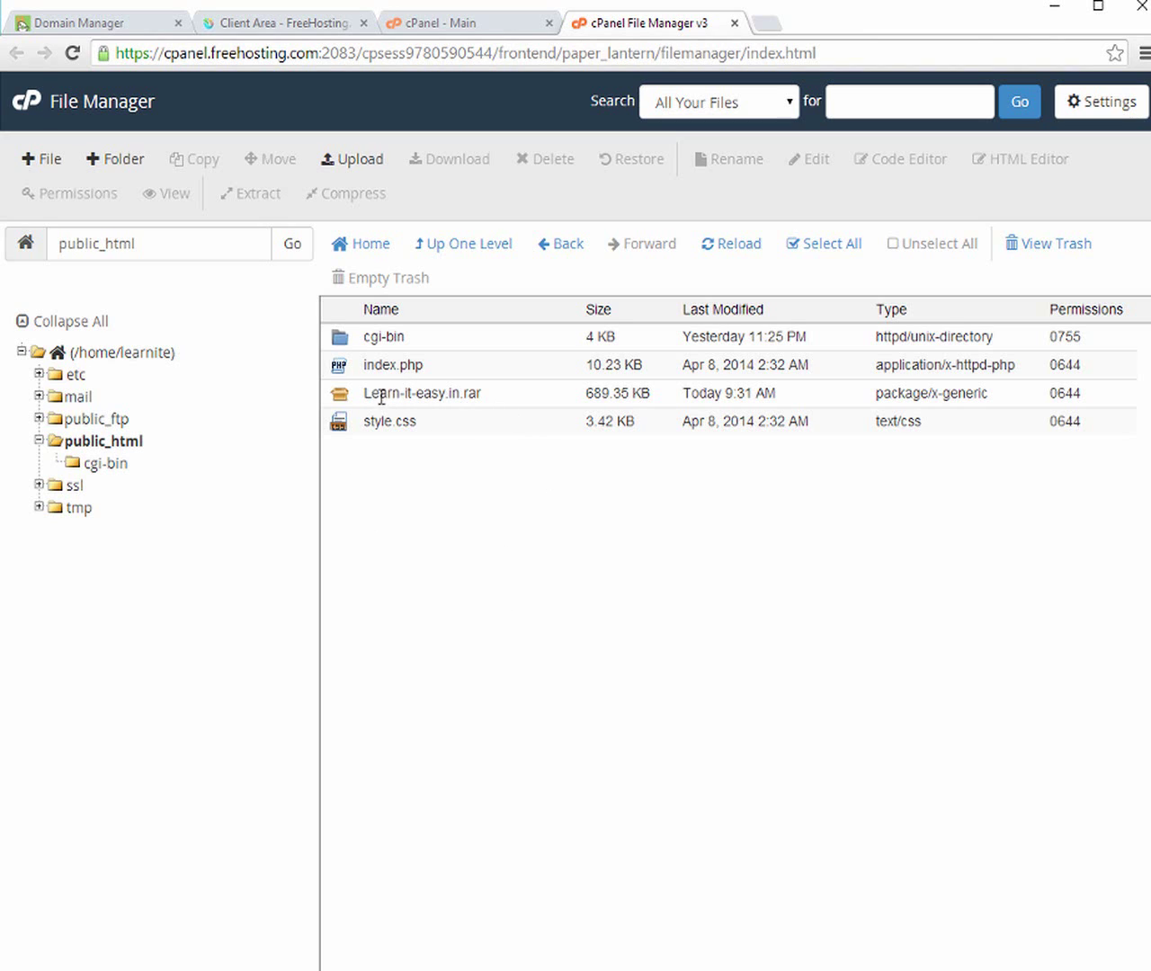
Extract the Learn-it-easy.in.rar archive into /public_html and close the results message
click(392, 395)
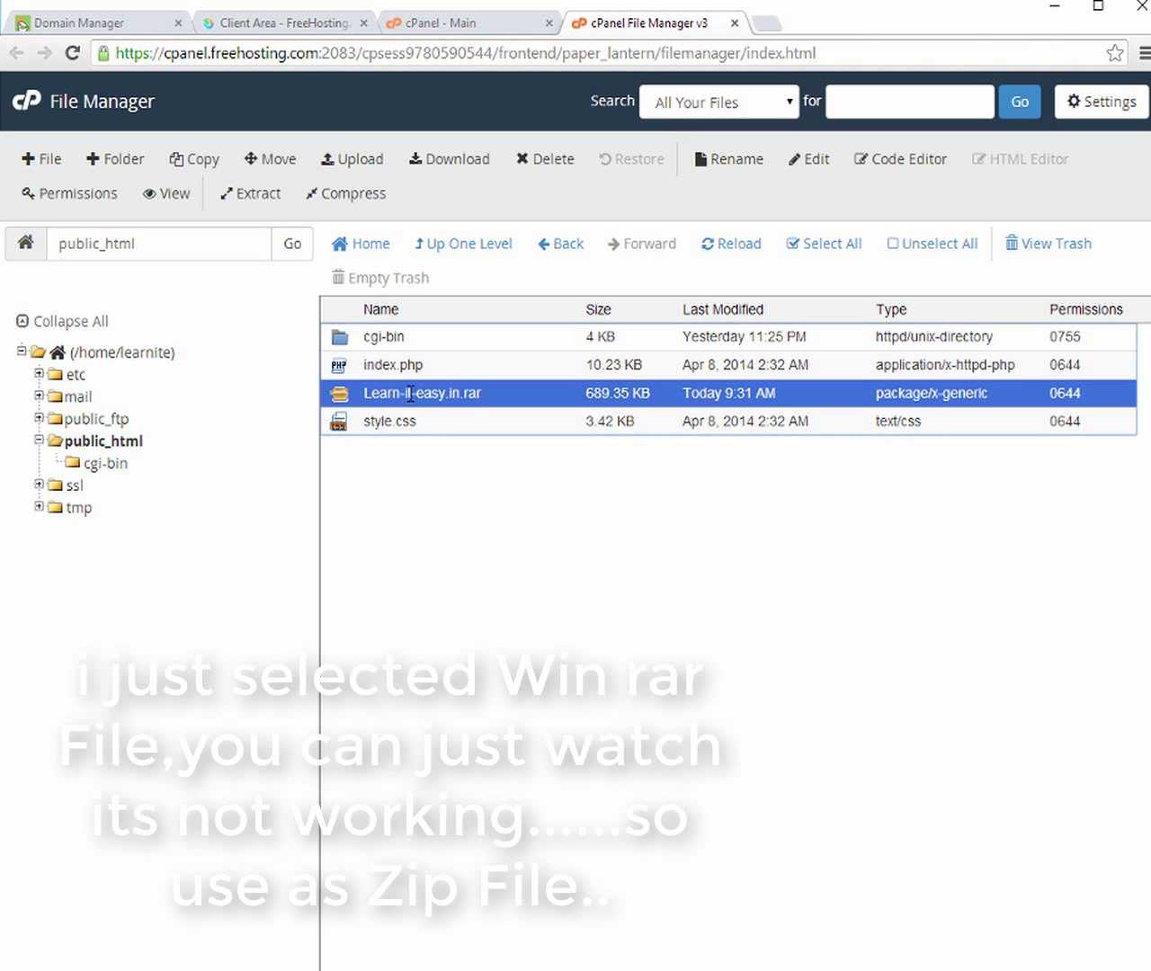
right_click(410, 393)
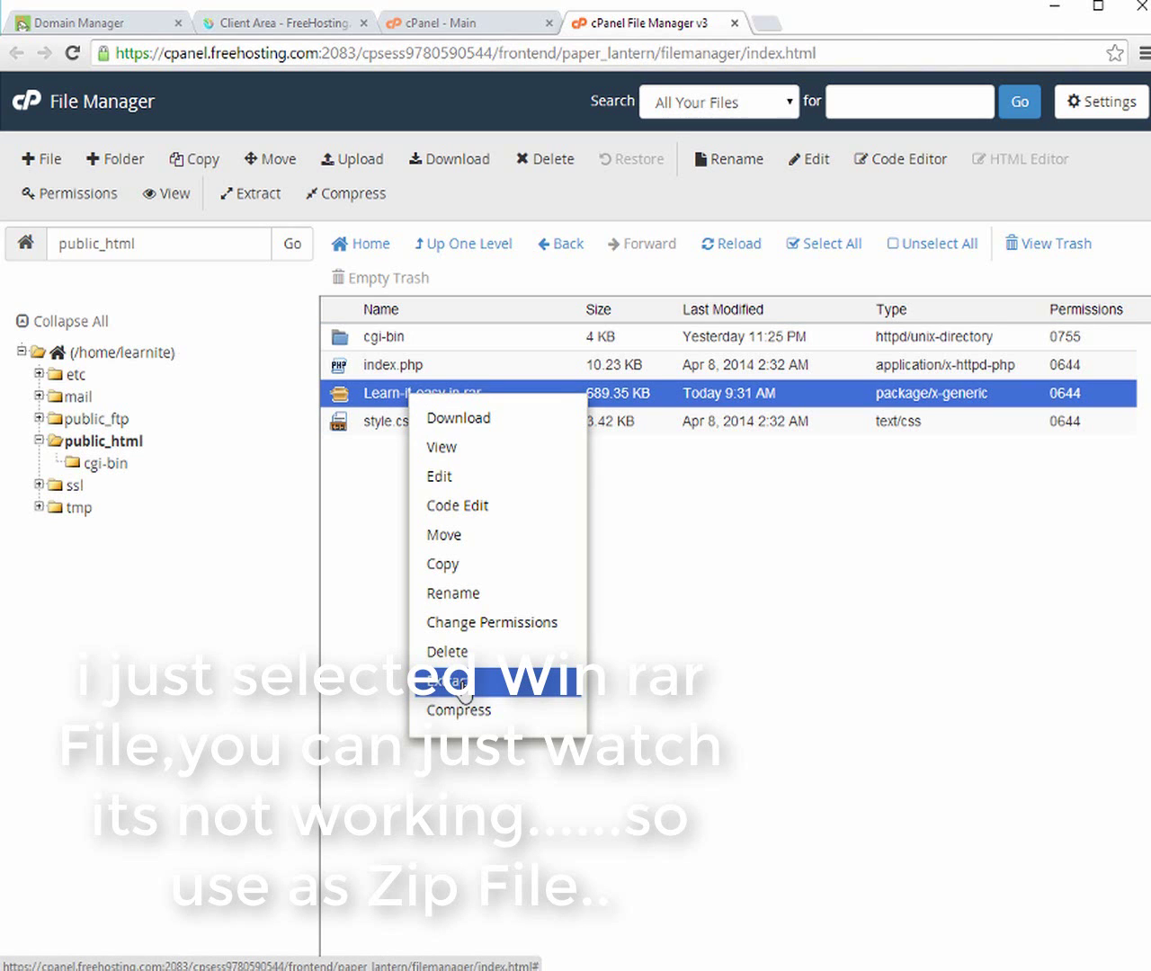
click(461, 685)
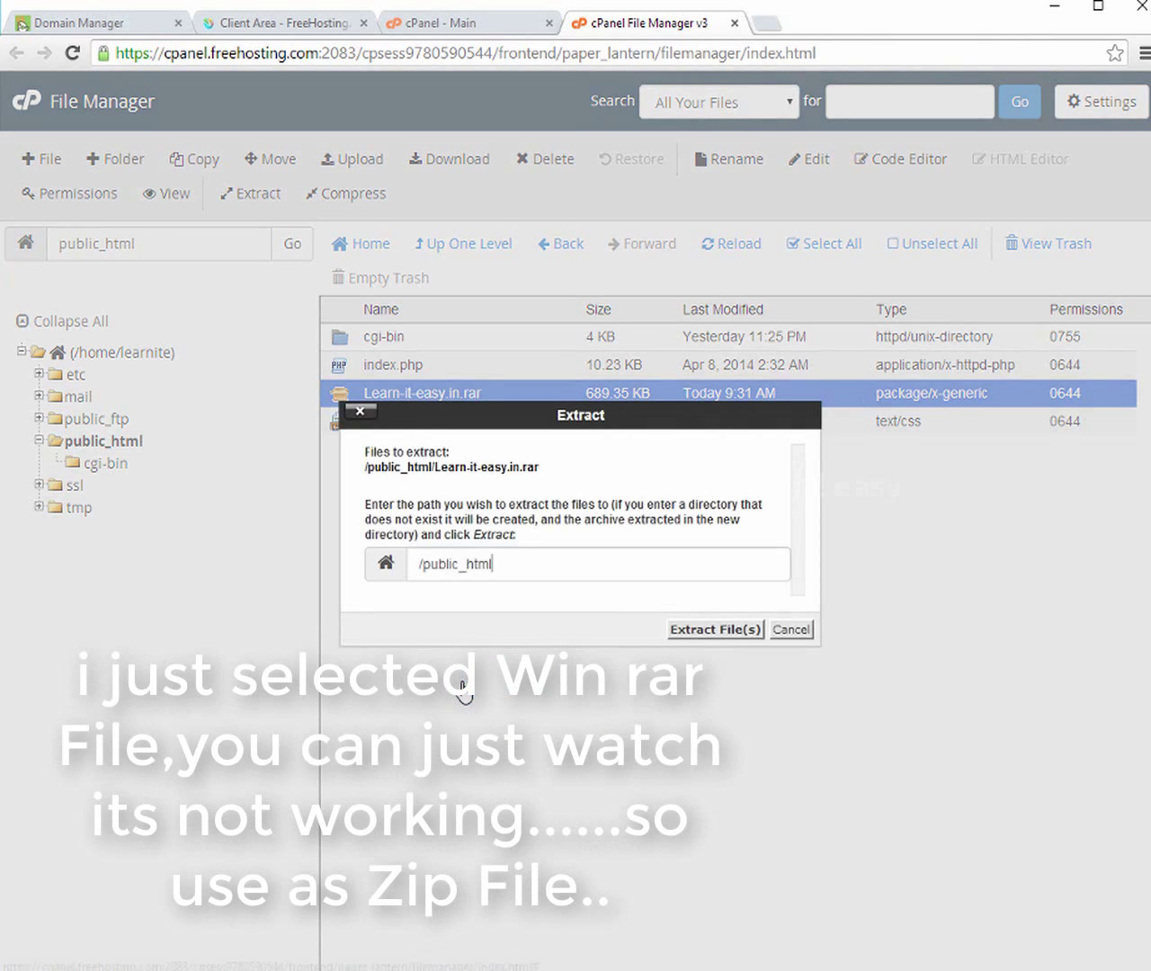
click(690, 631)
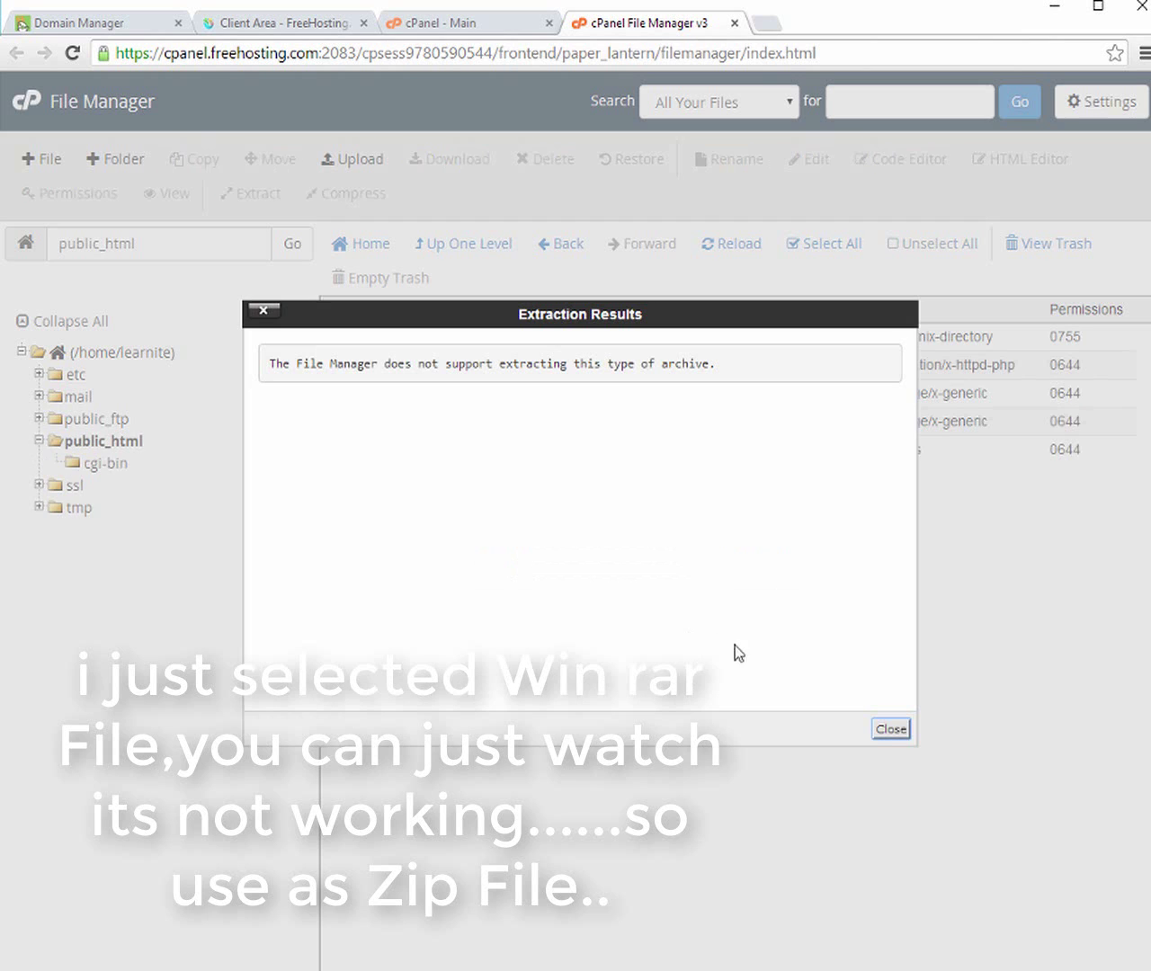
click(884, 731)
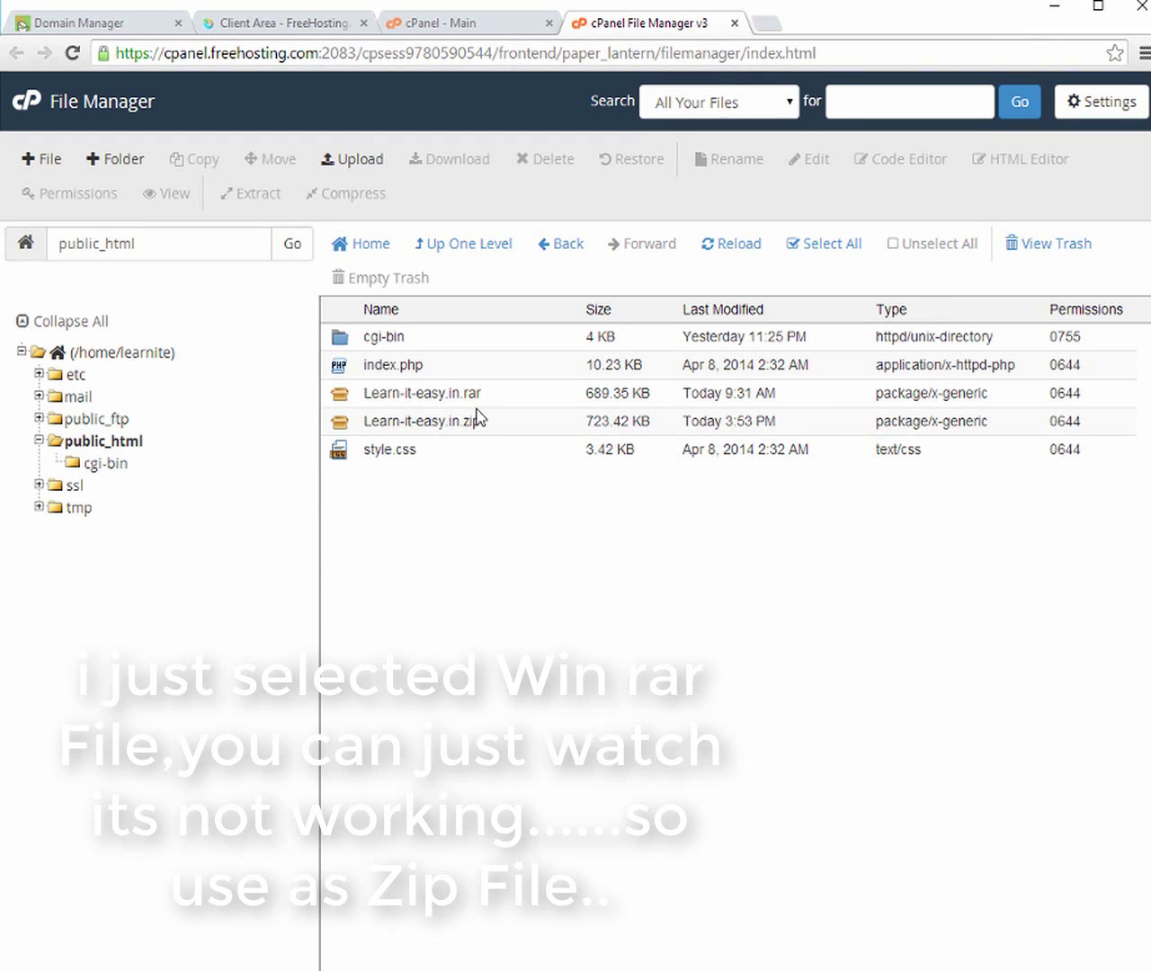
Extract Learn-it-easy.in.zip into public_html and dismiss the extraction results
click(469, 396)
right_click(469, 396)
click(448, 421)
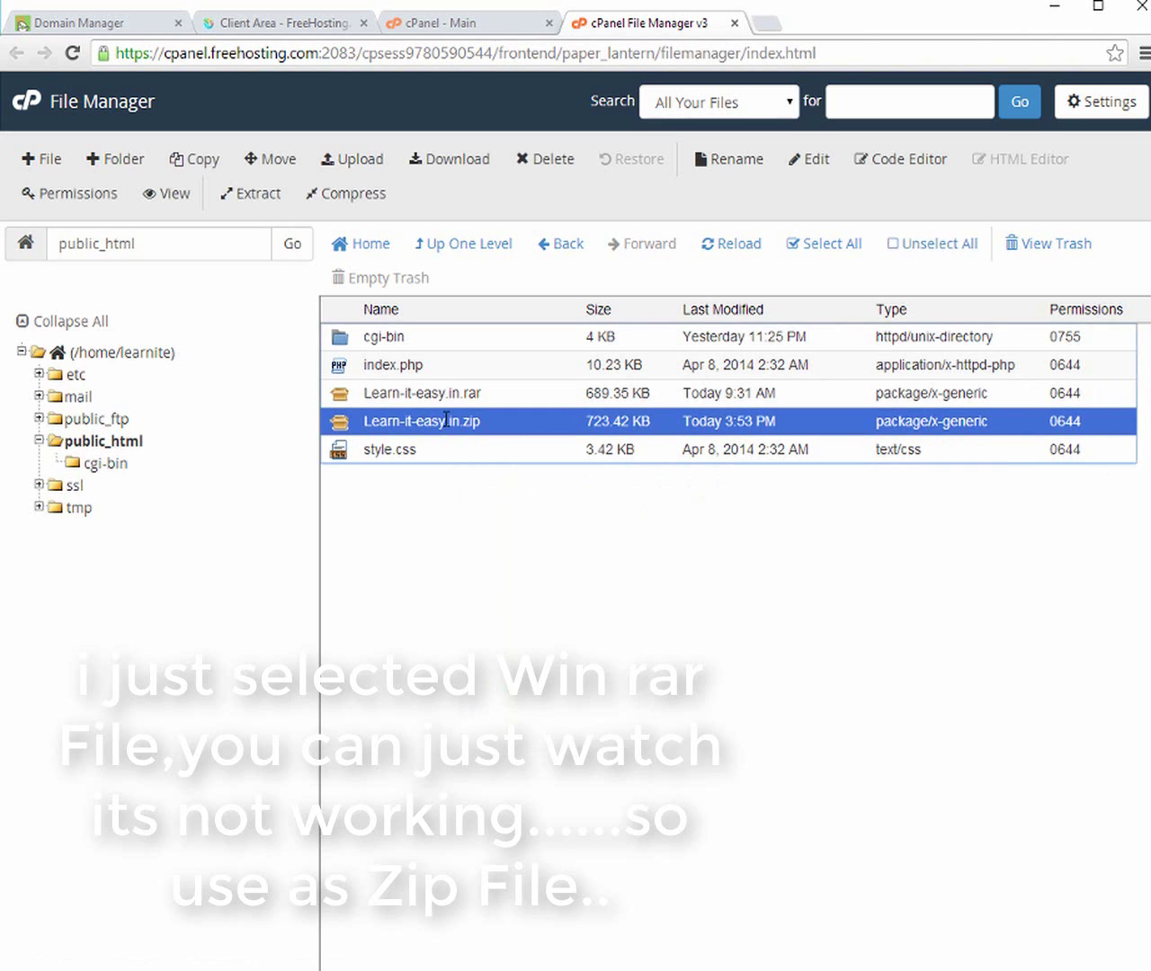
right_click(448, 423)
click(509, 707)
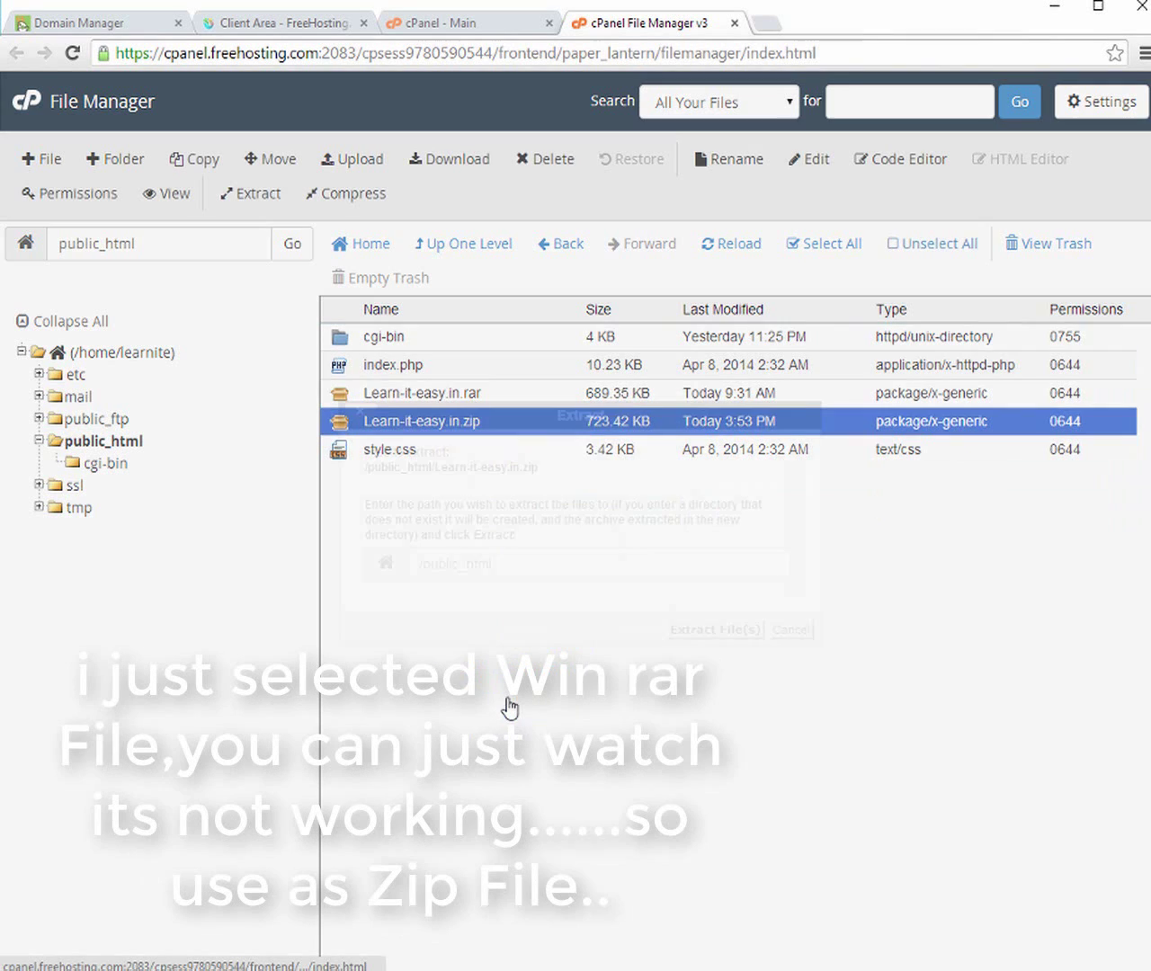
click(696, 629)
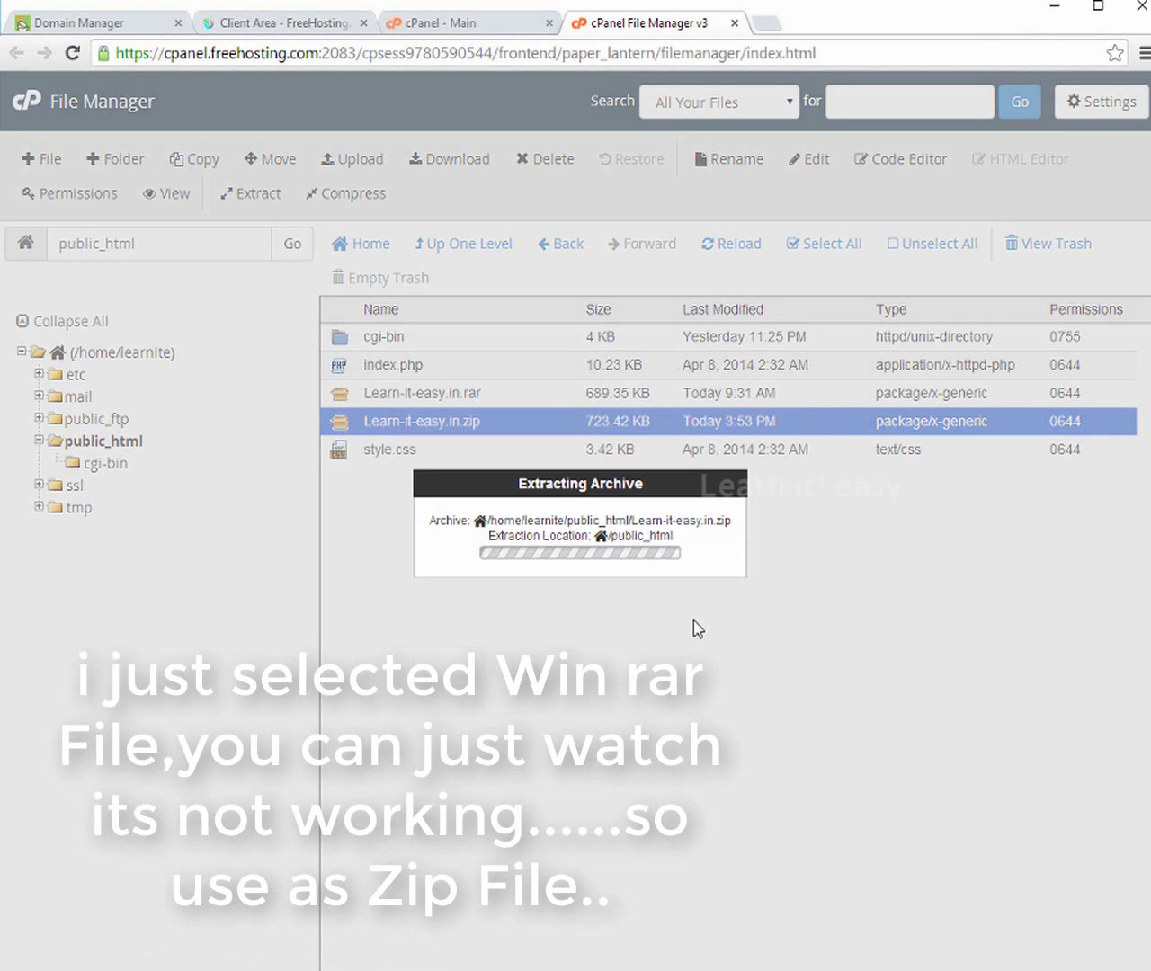
click(894, 733)
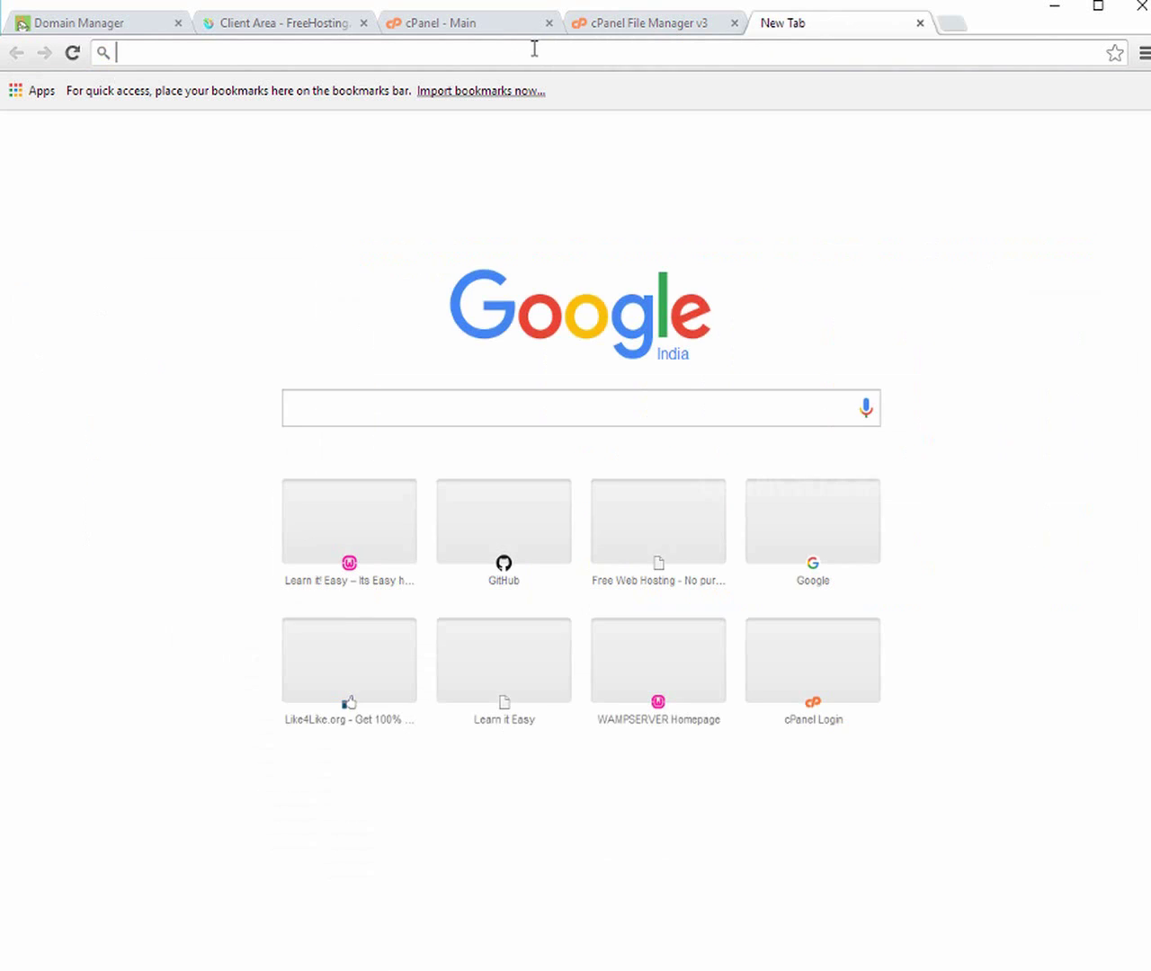
Load learn-it-easy.in and scroll through the page to the footer and back to the top
text(lear)
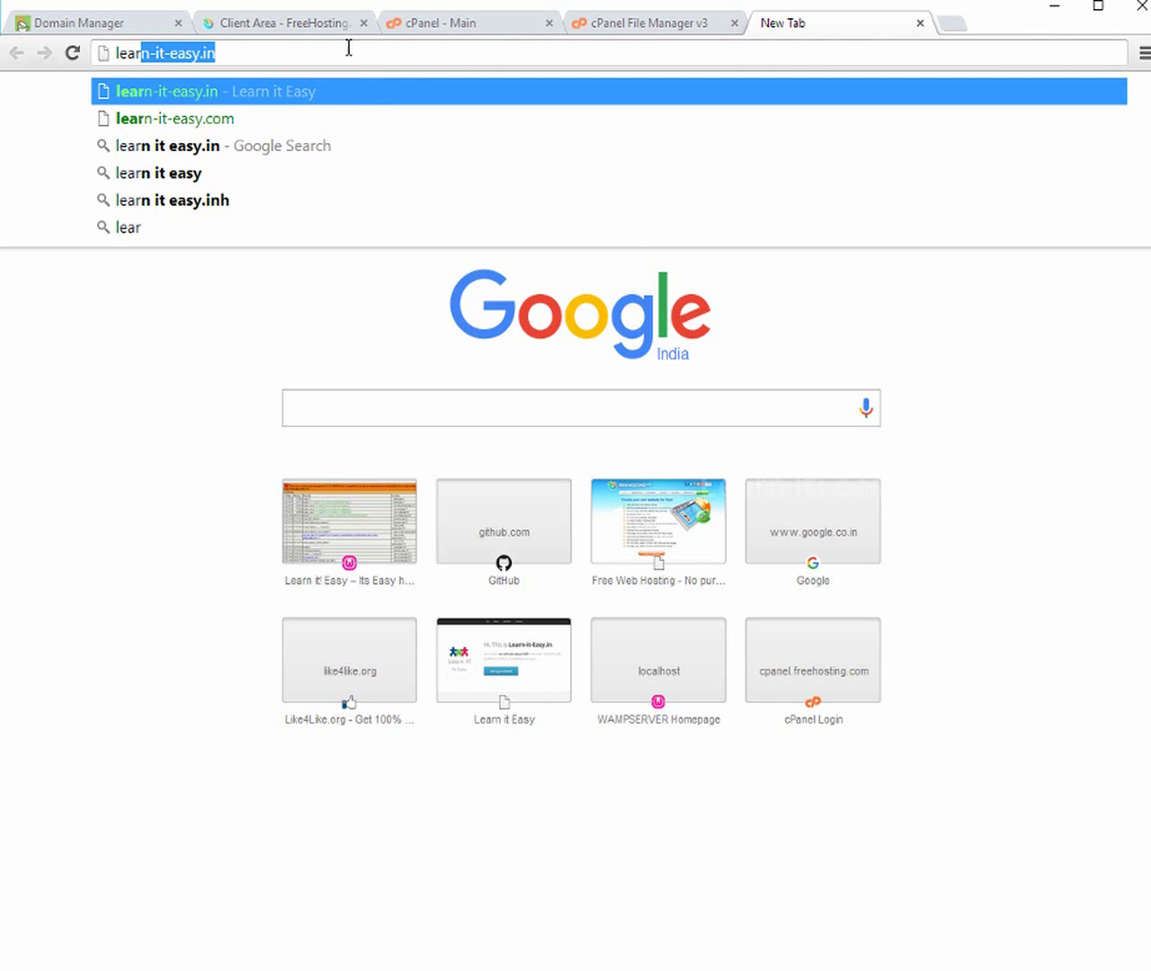
text(n-it-easy.in)
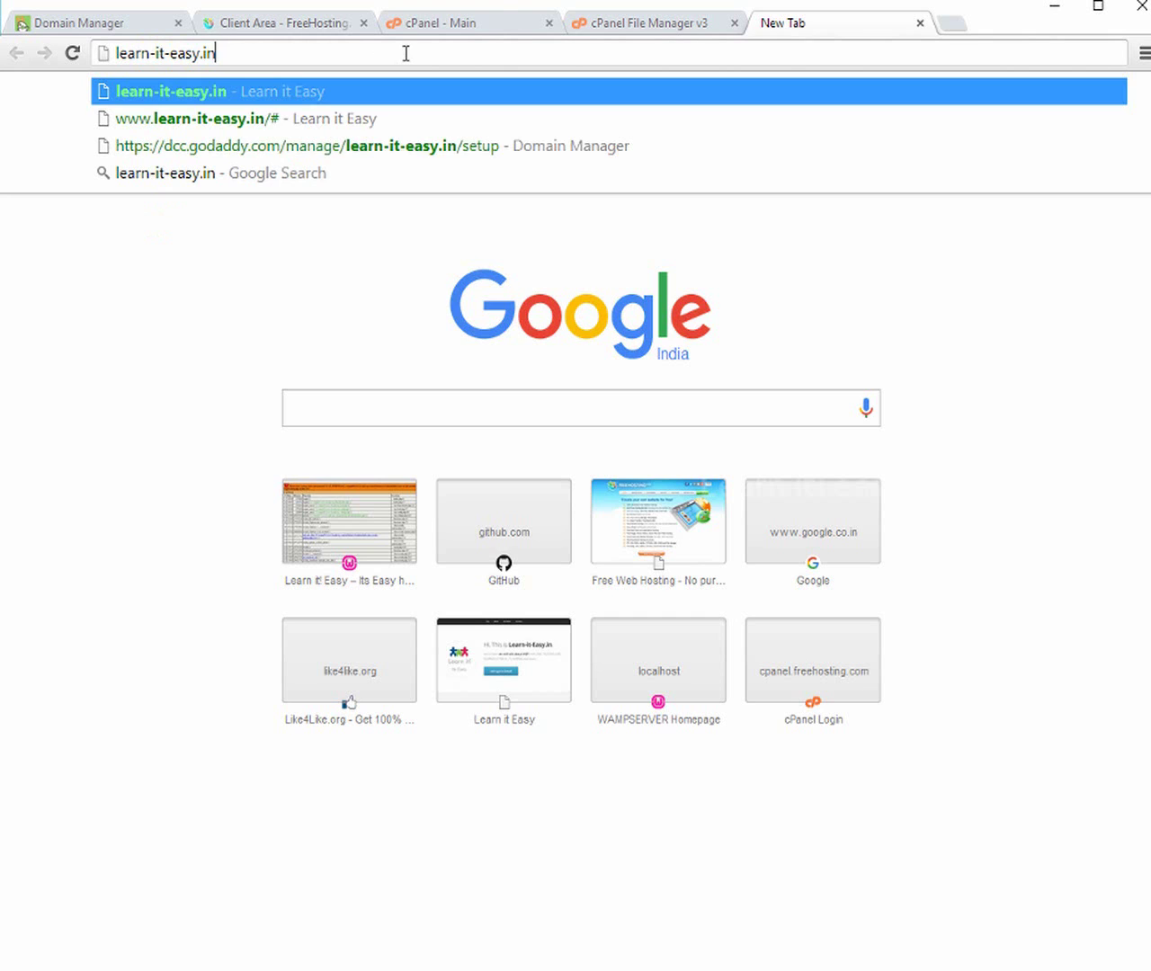
key(Return)
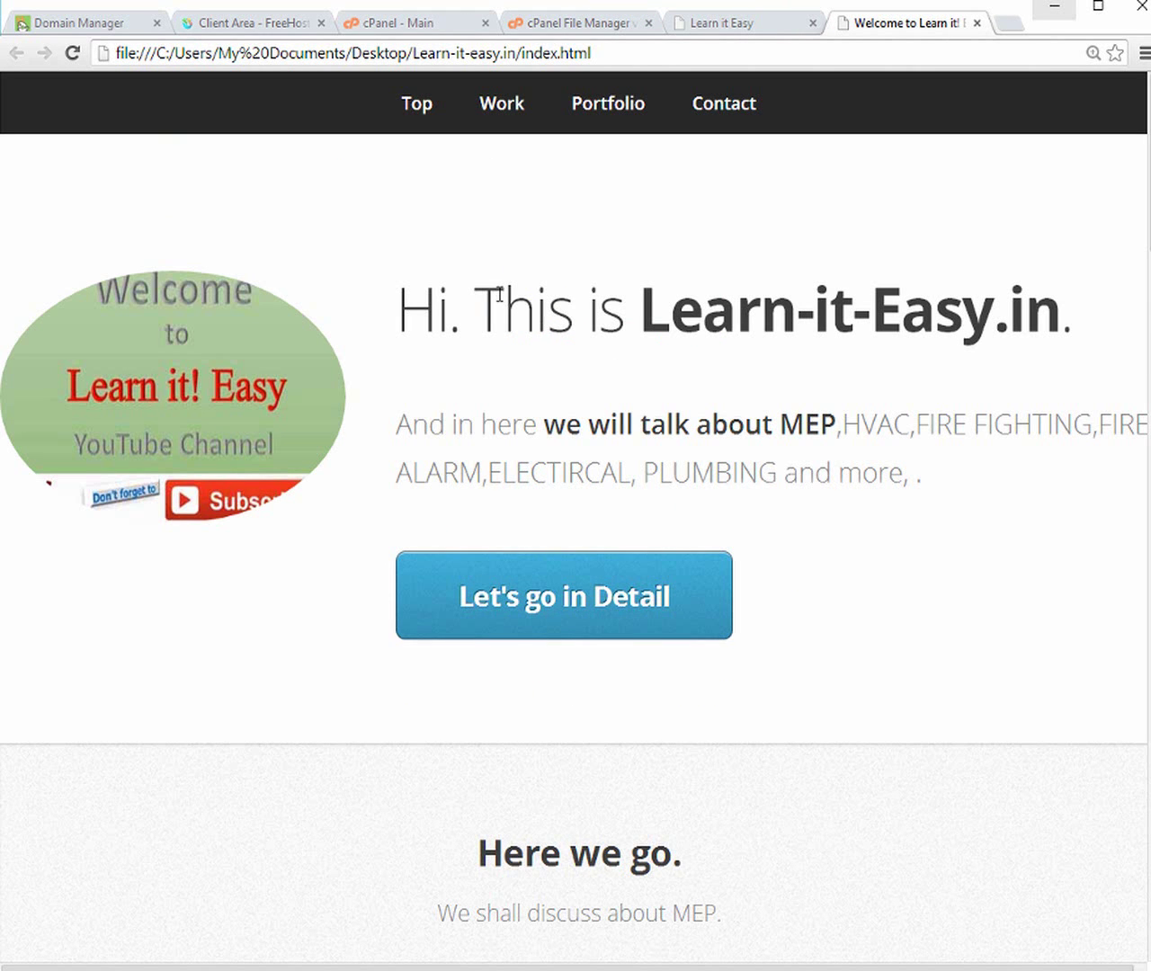
scroll(499, 294, down, 10)
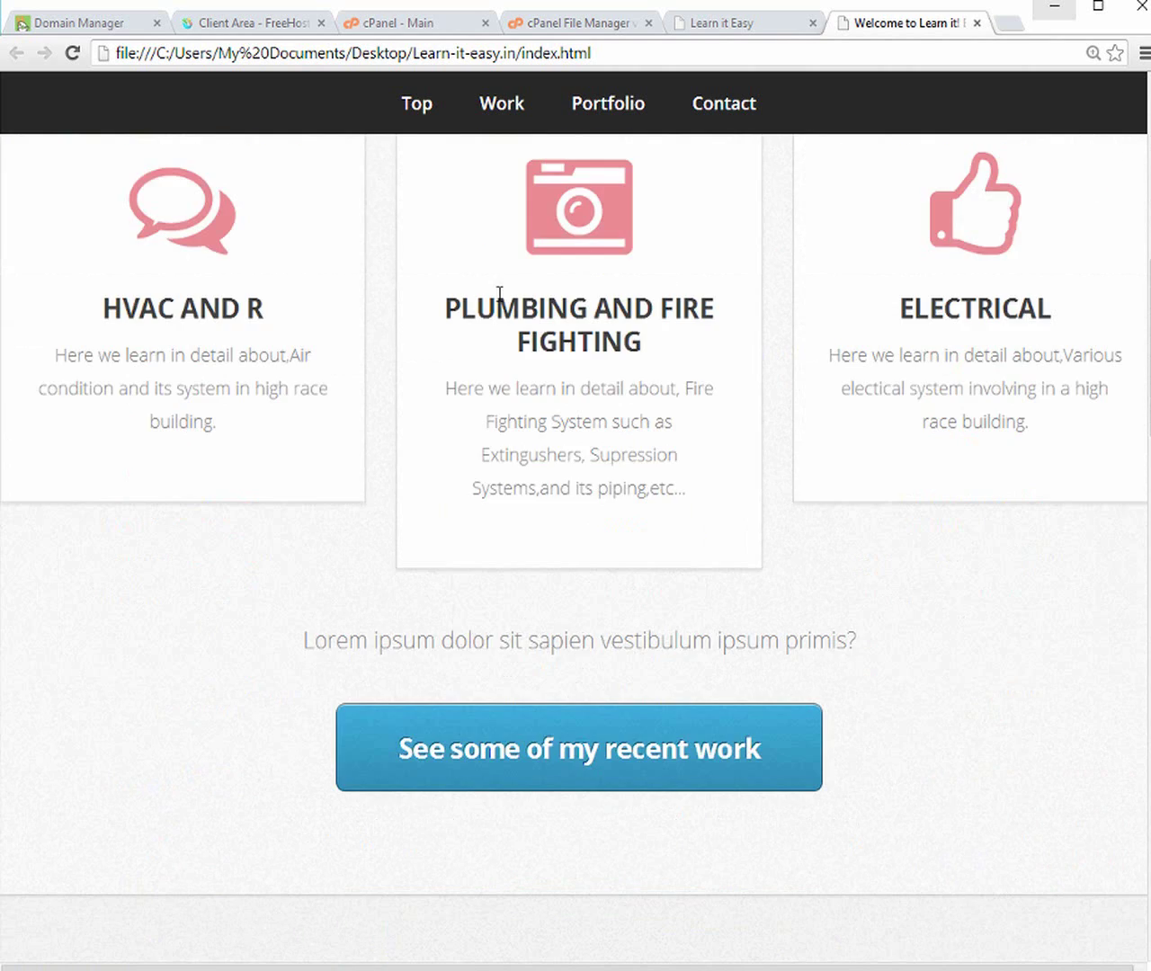
scroll(499, 297, down, 15)
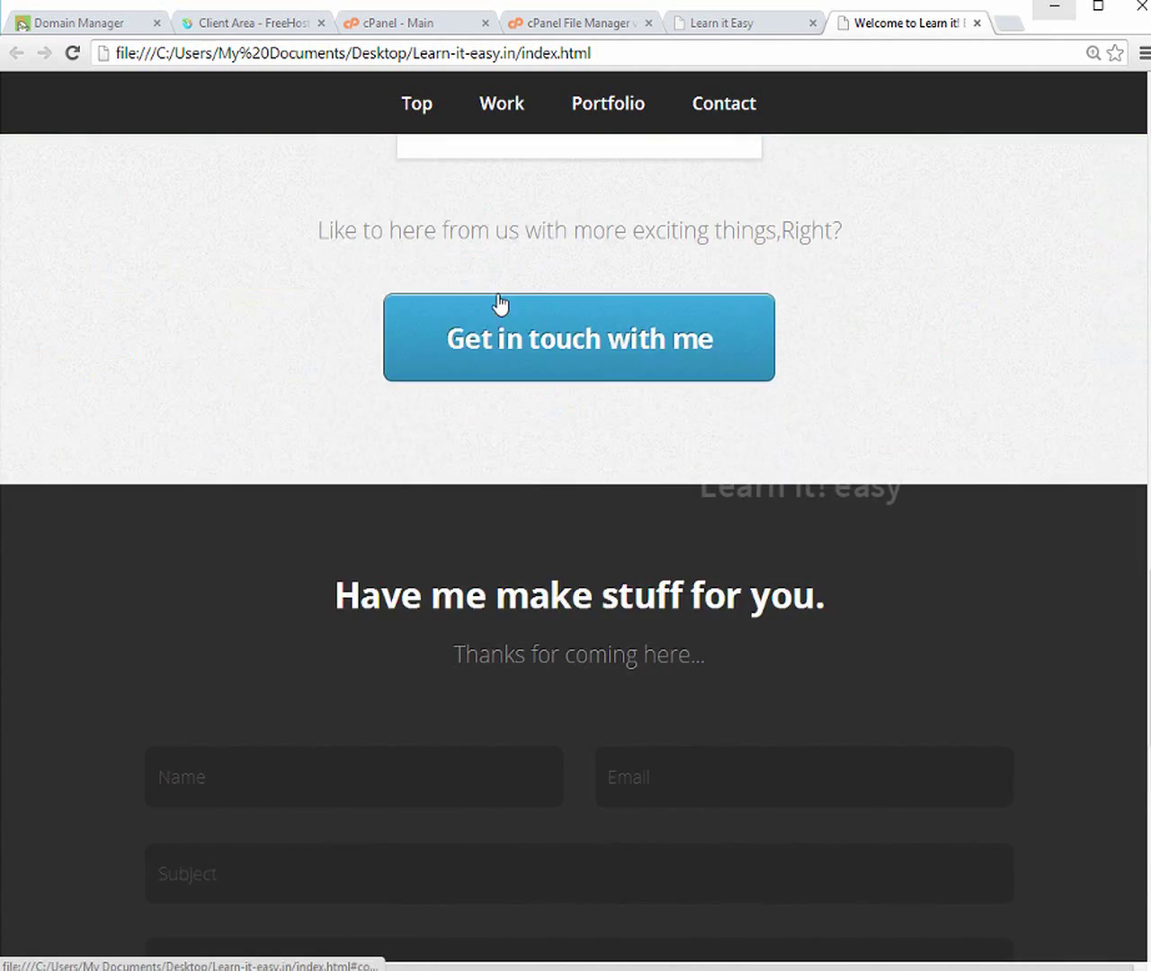
scroll(499, 303, down, 12)
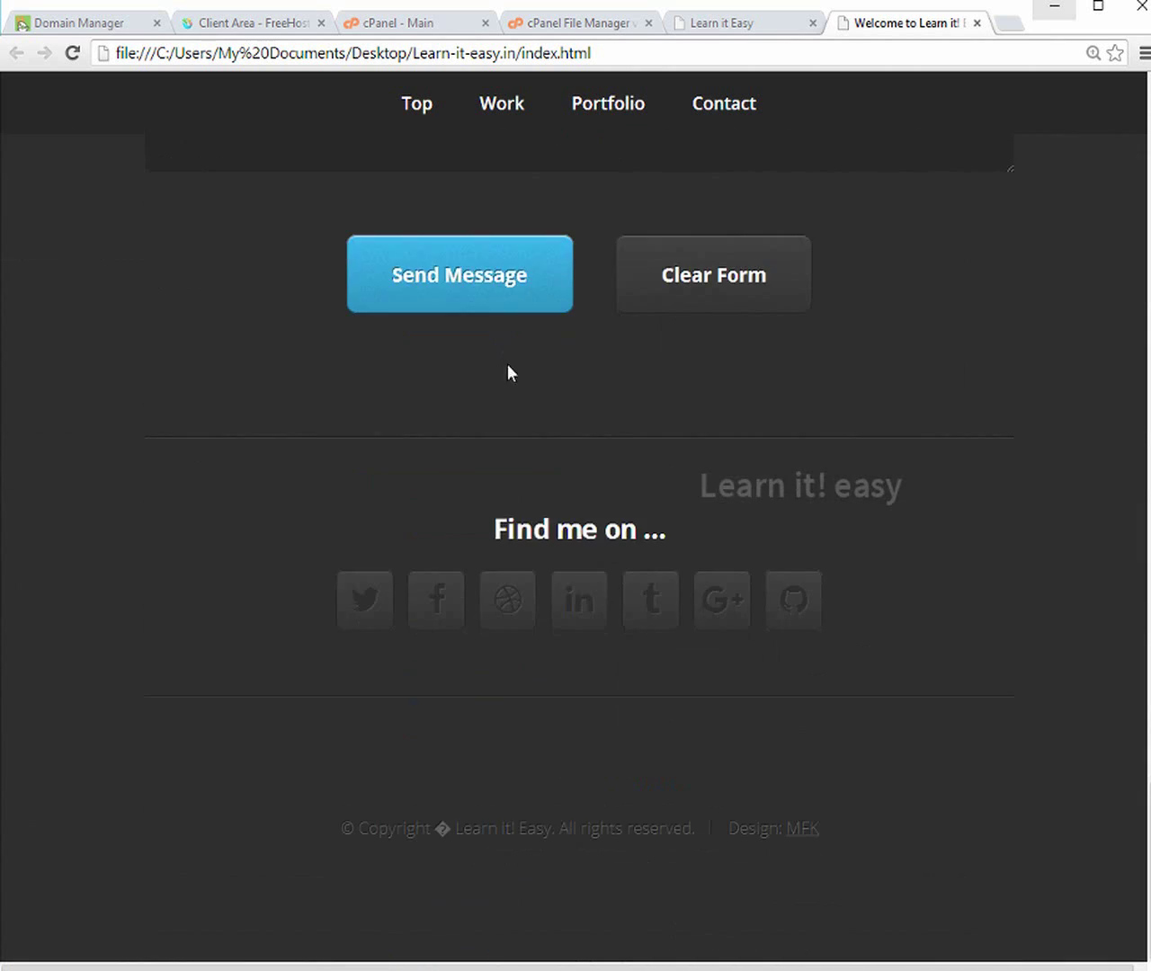
scroll(513, 379, up, 15)
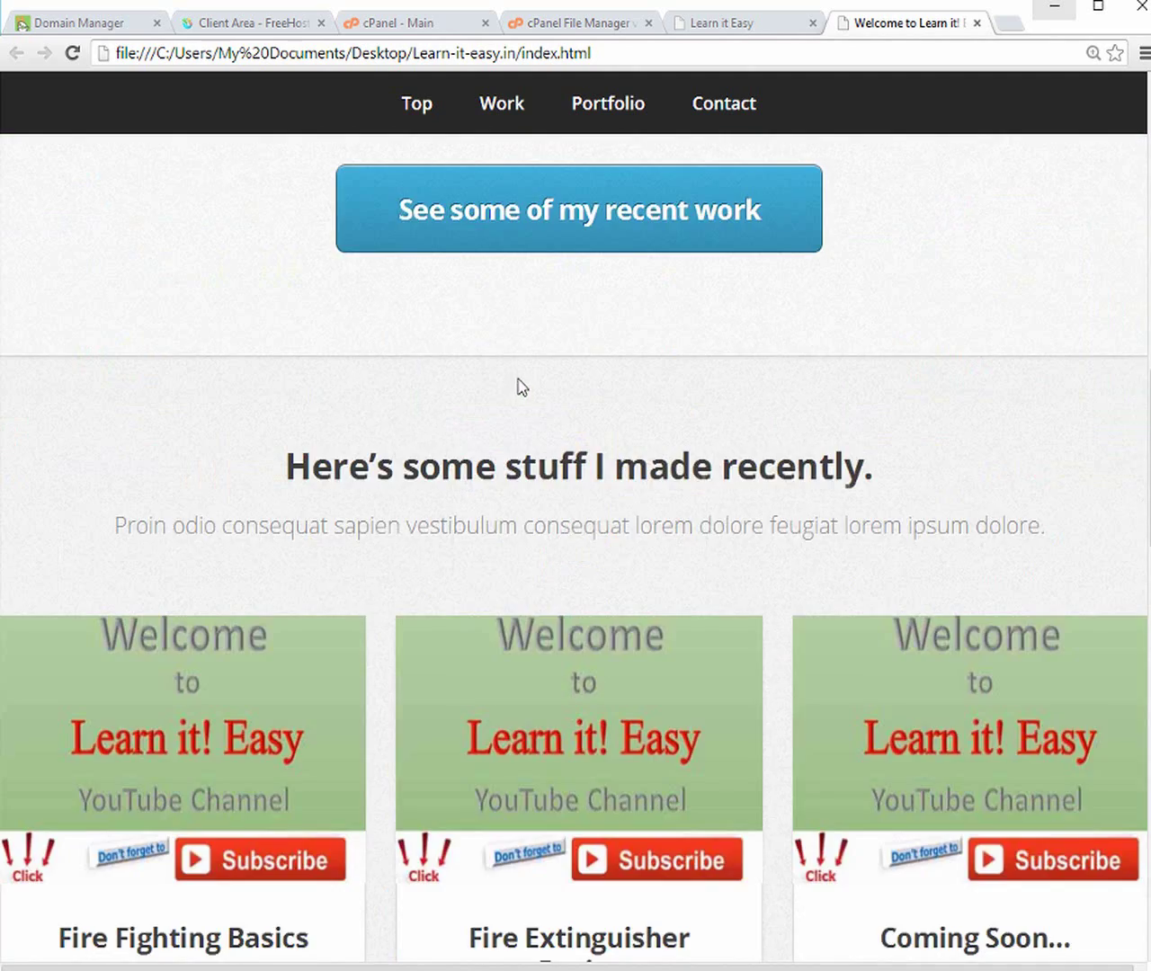
scroll(522, 380, up, 8)
scroll(541, 311, up, 1)
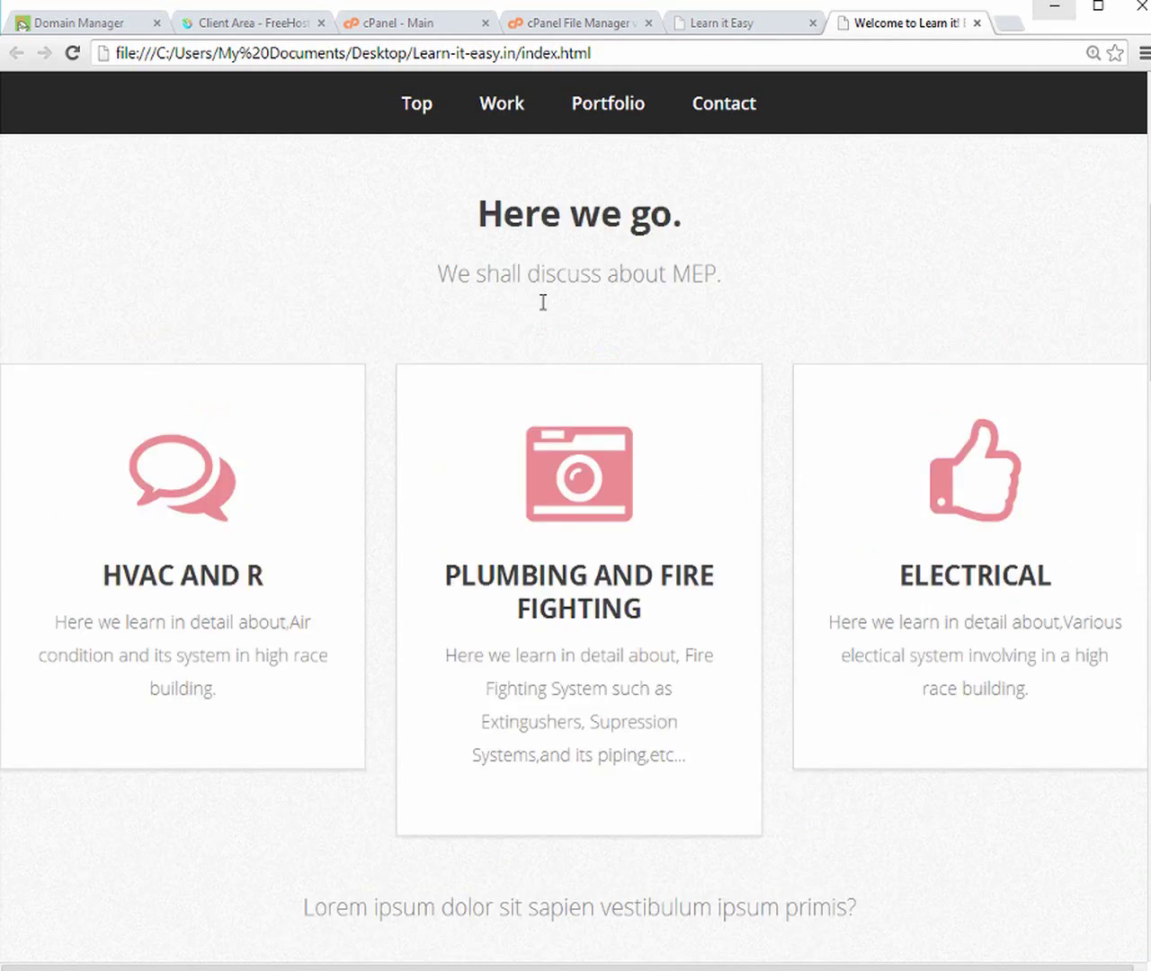
scroll(543, 302, up, 7)
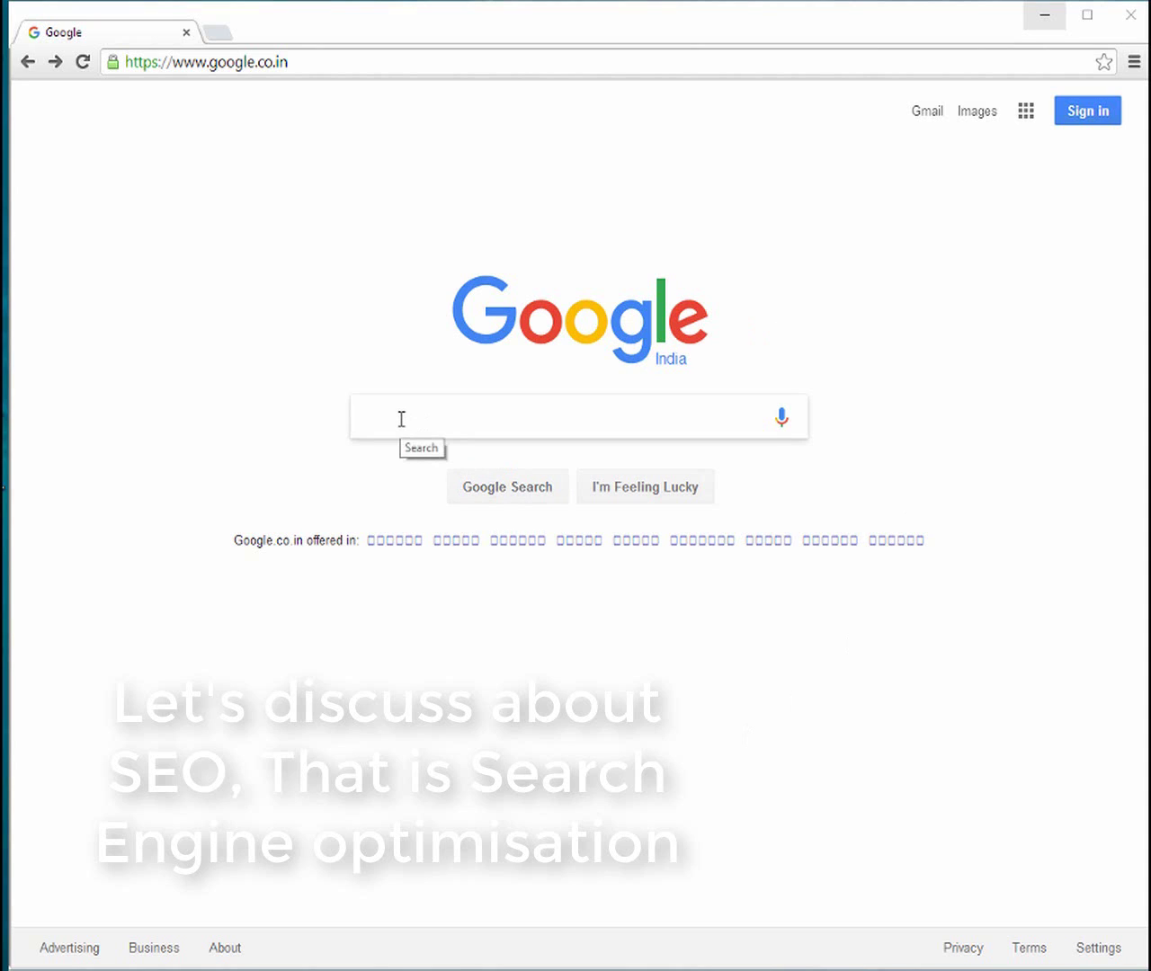
Sign in to the Google account with its e-mail and password
click(1095, 119)
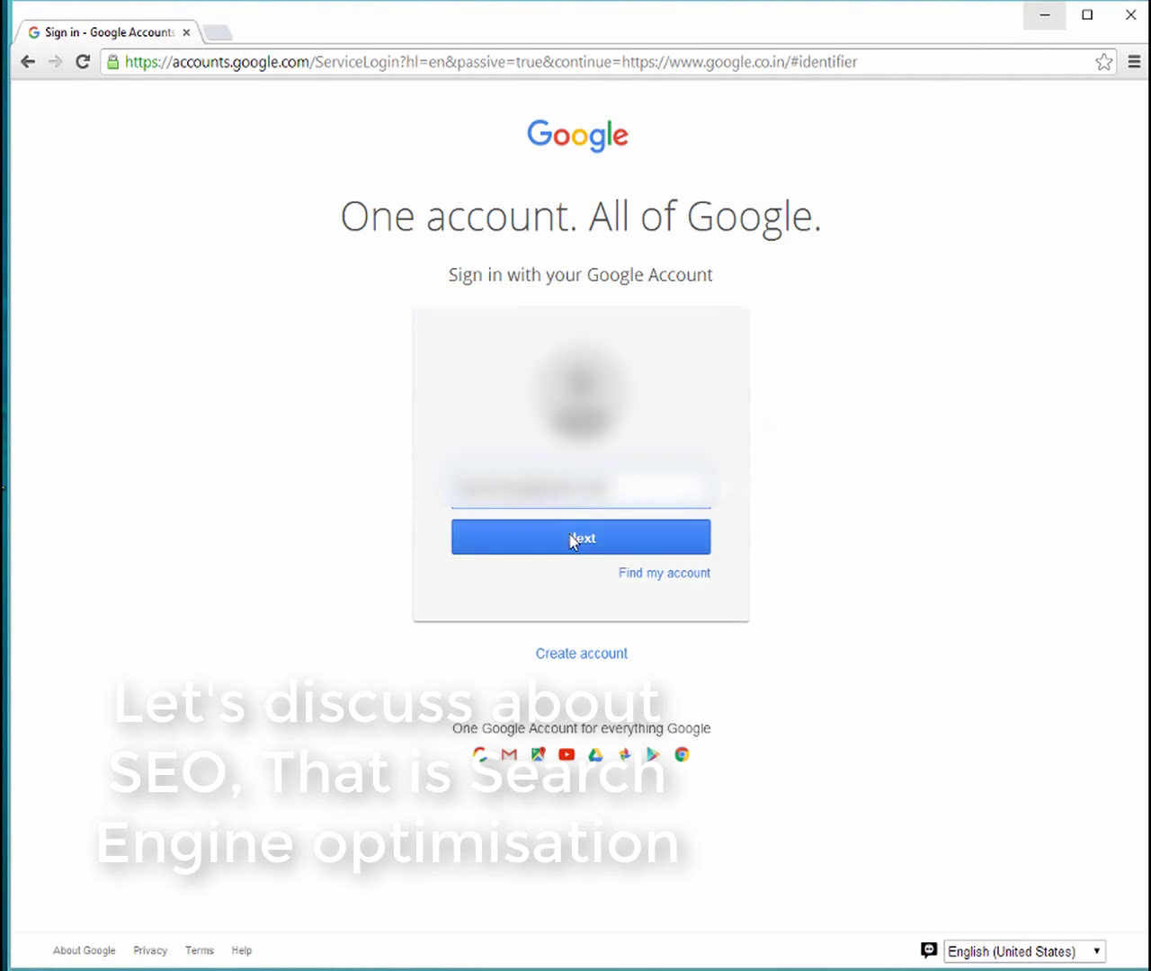
click(570, 534)
text(•••••••••••••)
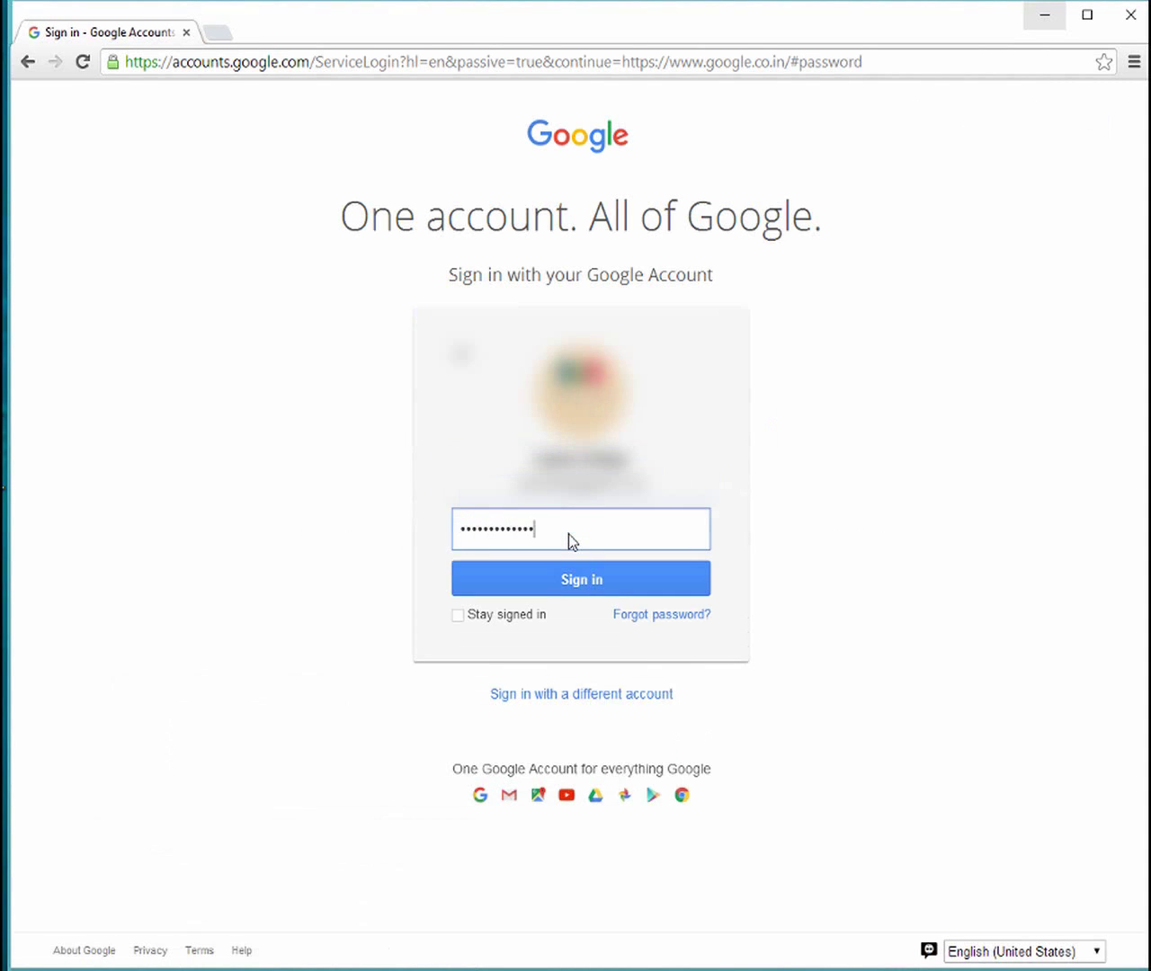
click(569, 579)
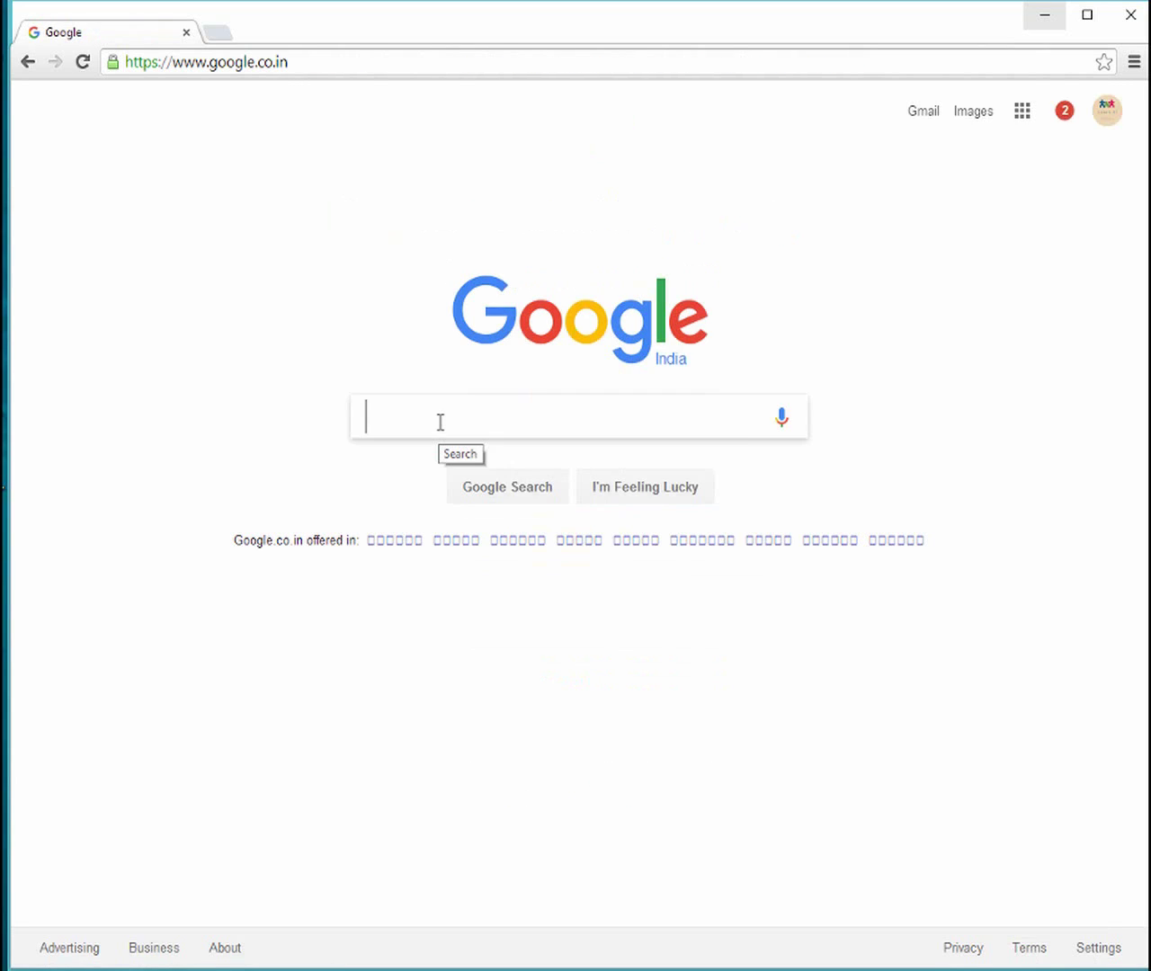
Search Google for 'submit url to google' and open the 'Submit URL - Google' result
text(sub)
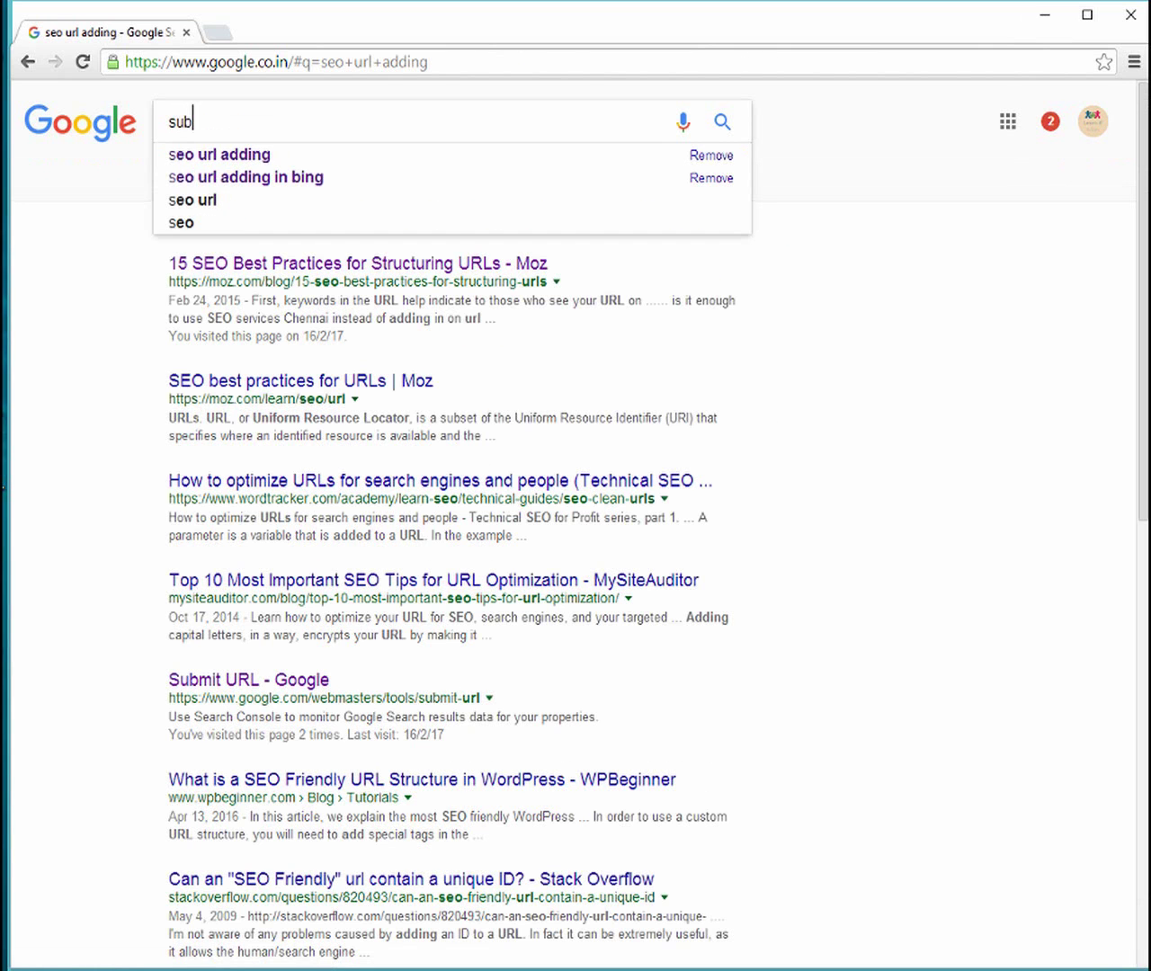
text(mit)
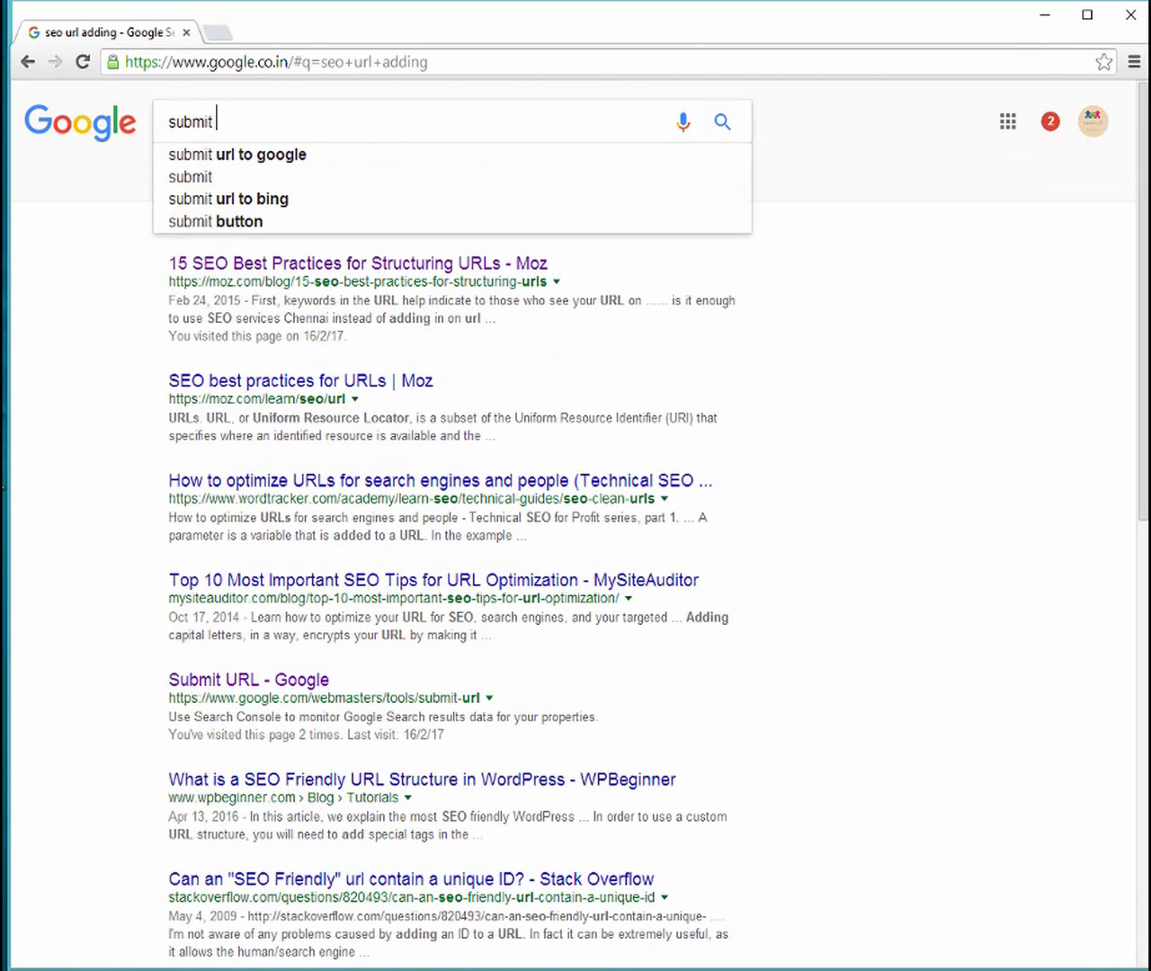
click(242, 162)
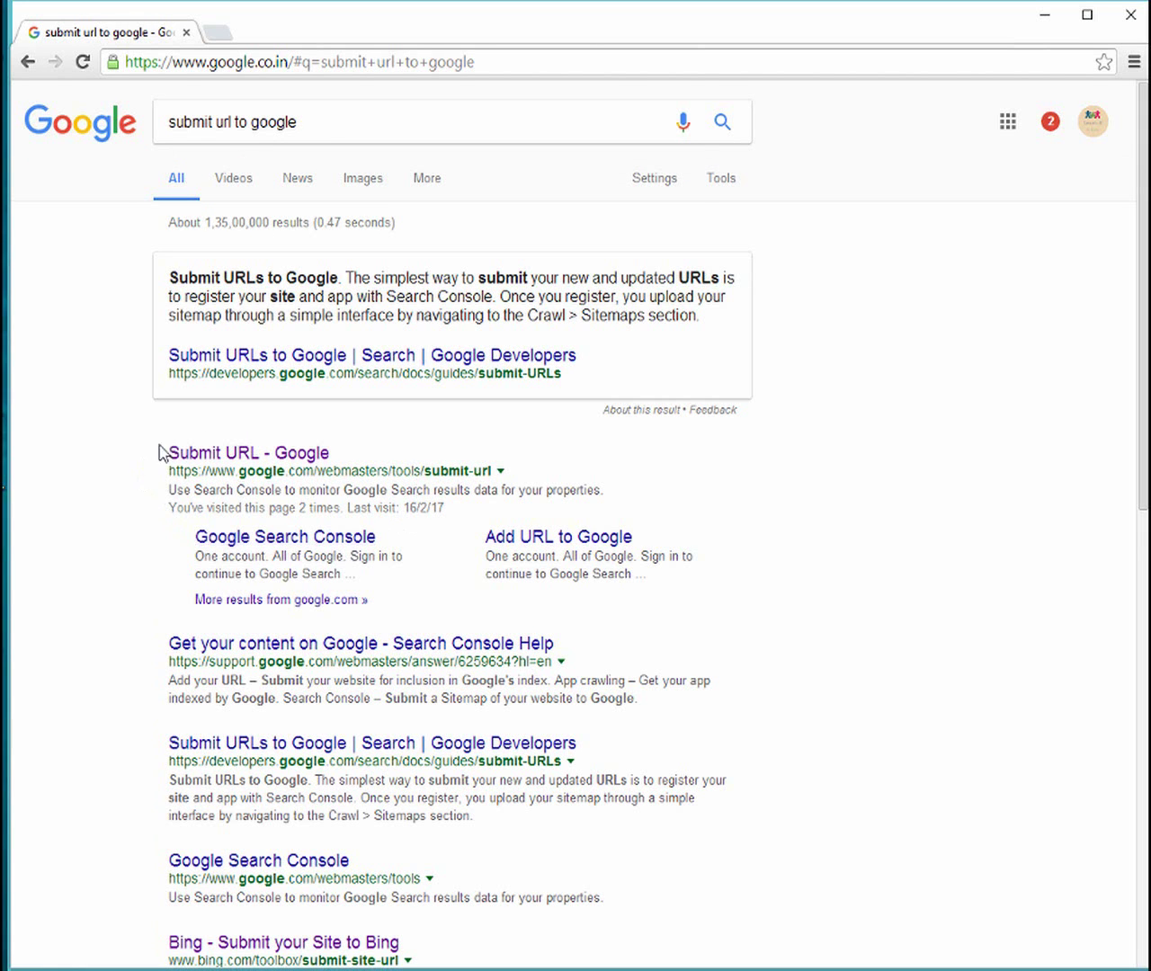
click(240, 455)
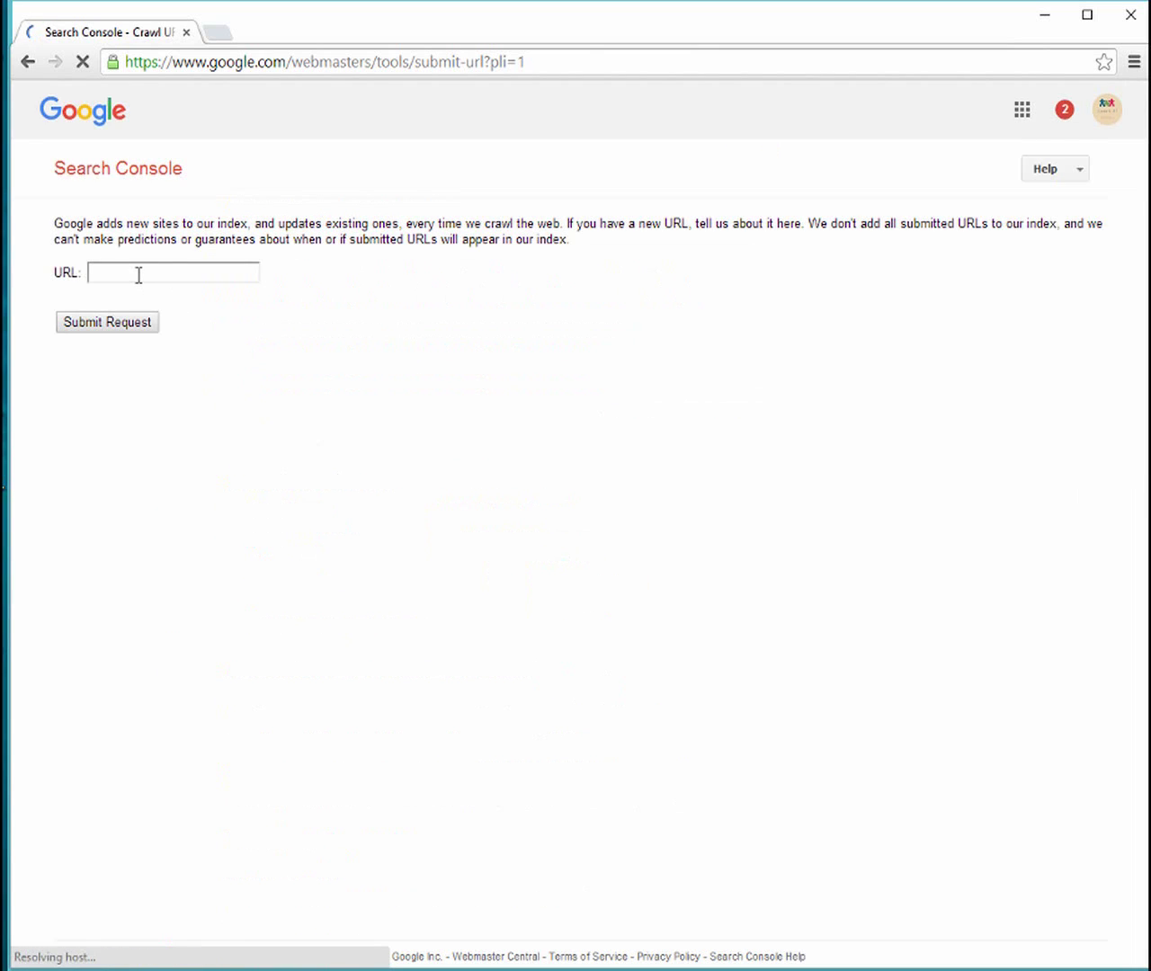
click(139, 275)
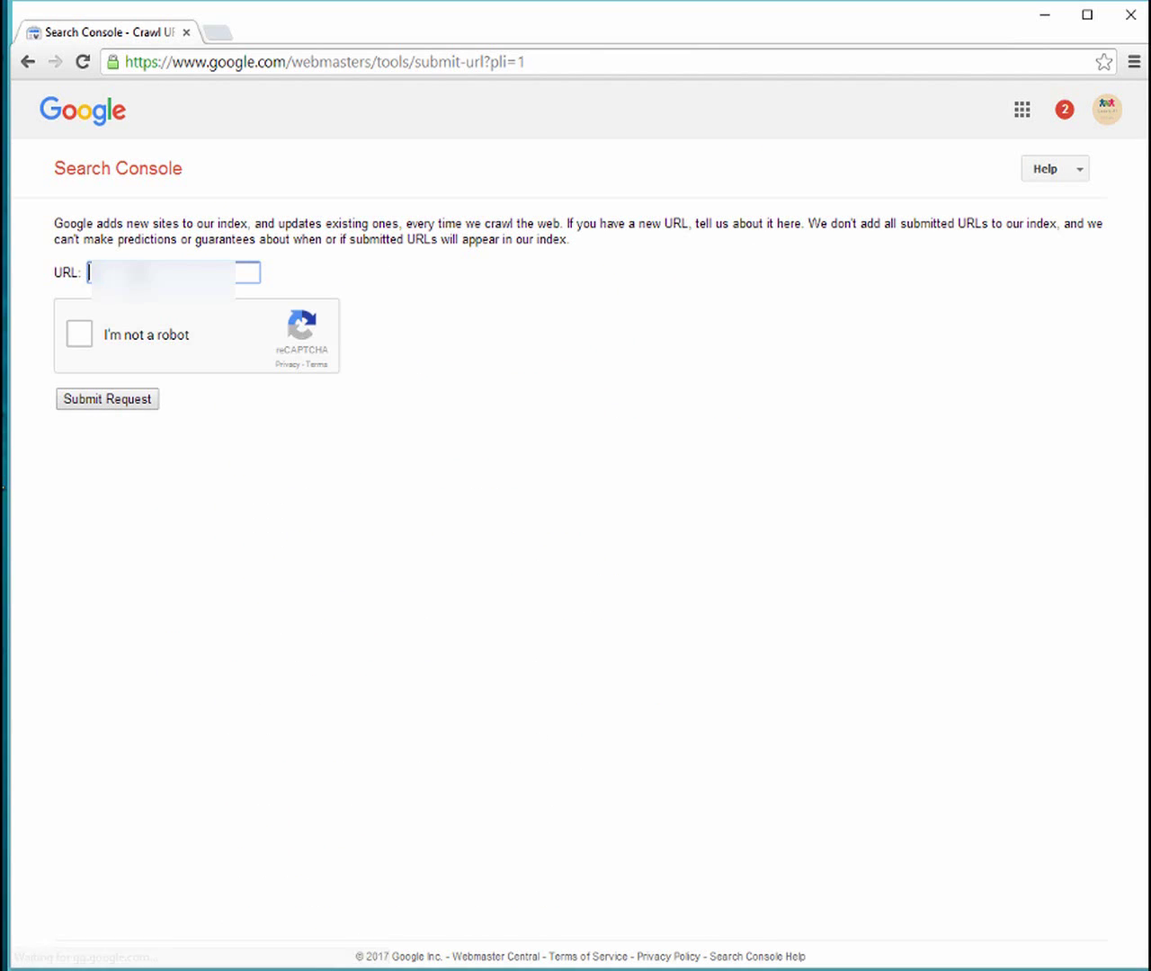
text(www.)
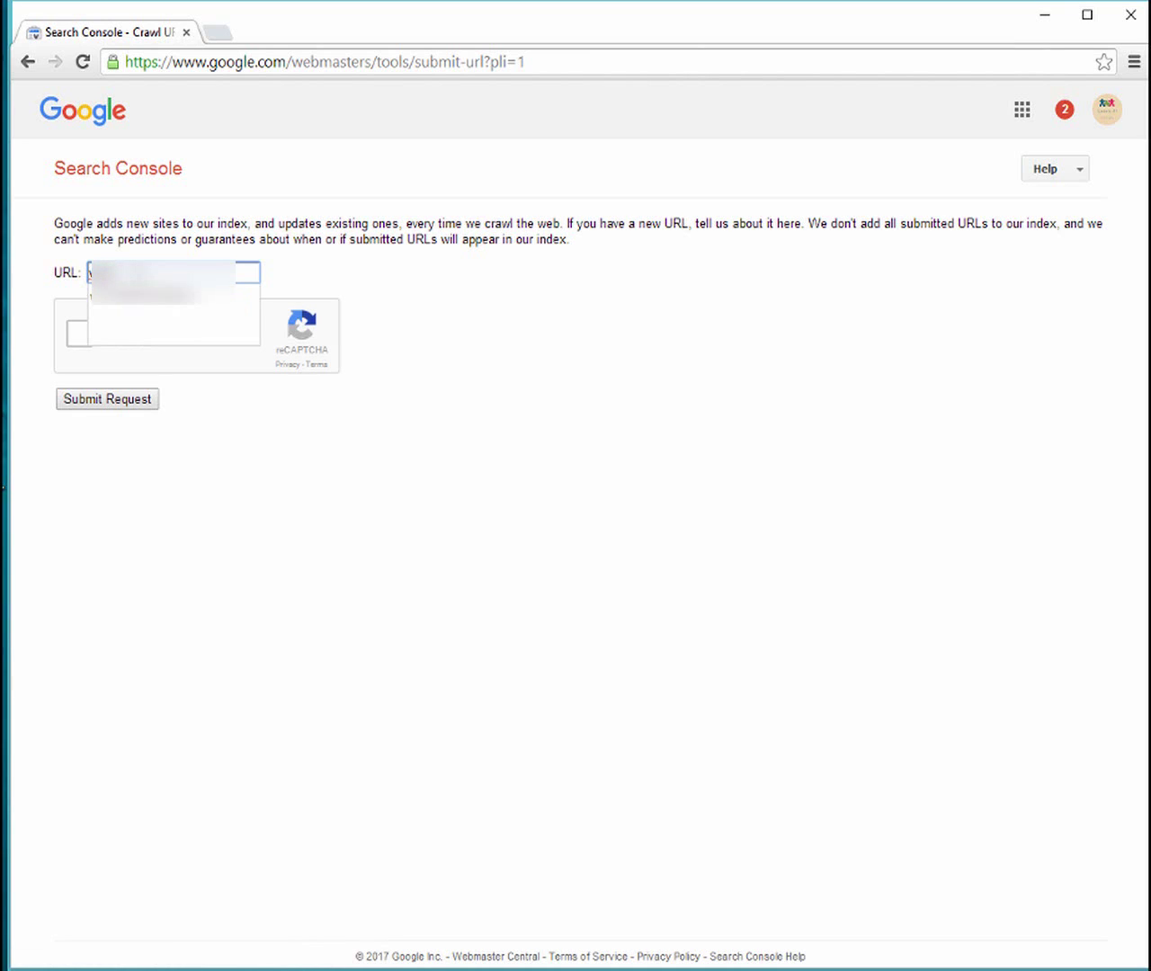
text(ww.now)
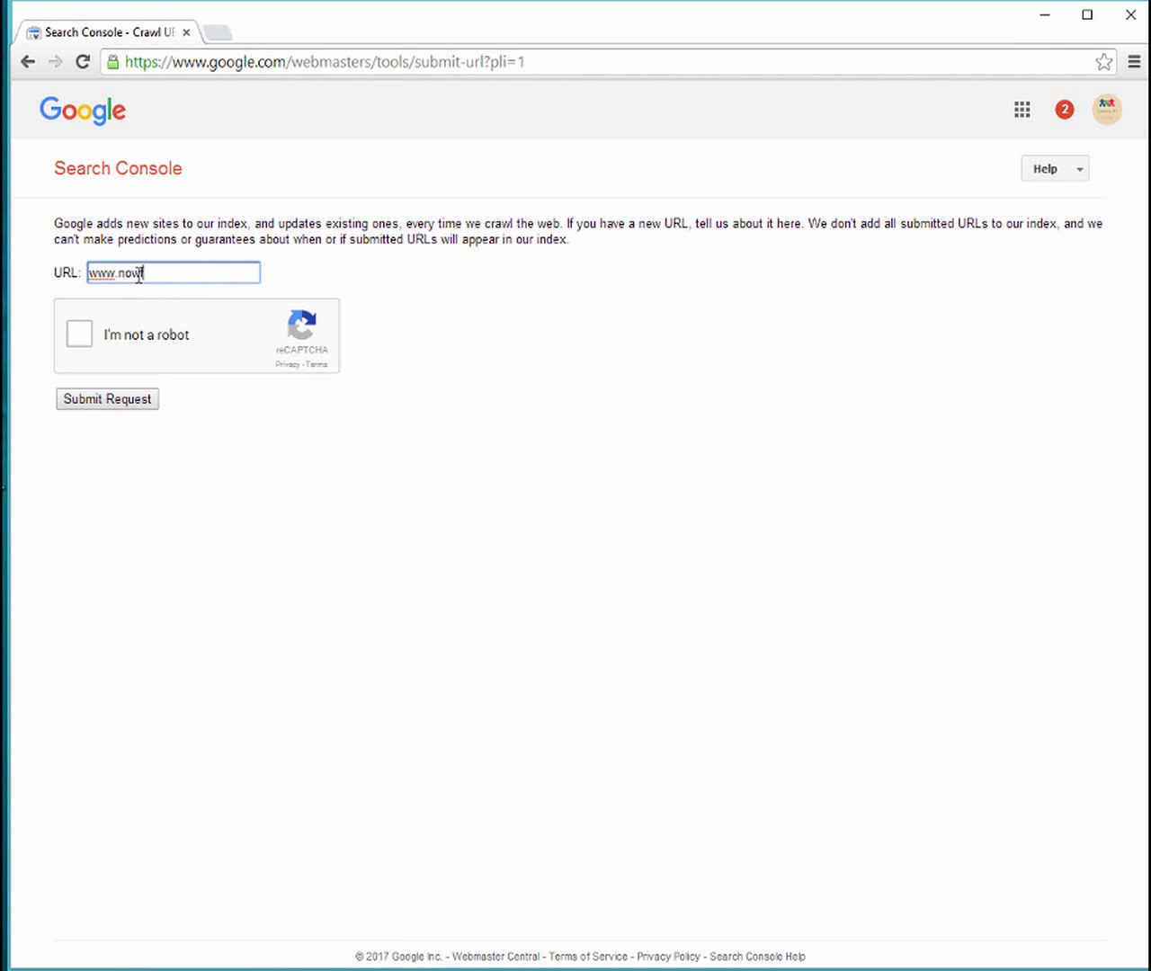
text(foreasy.com)
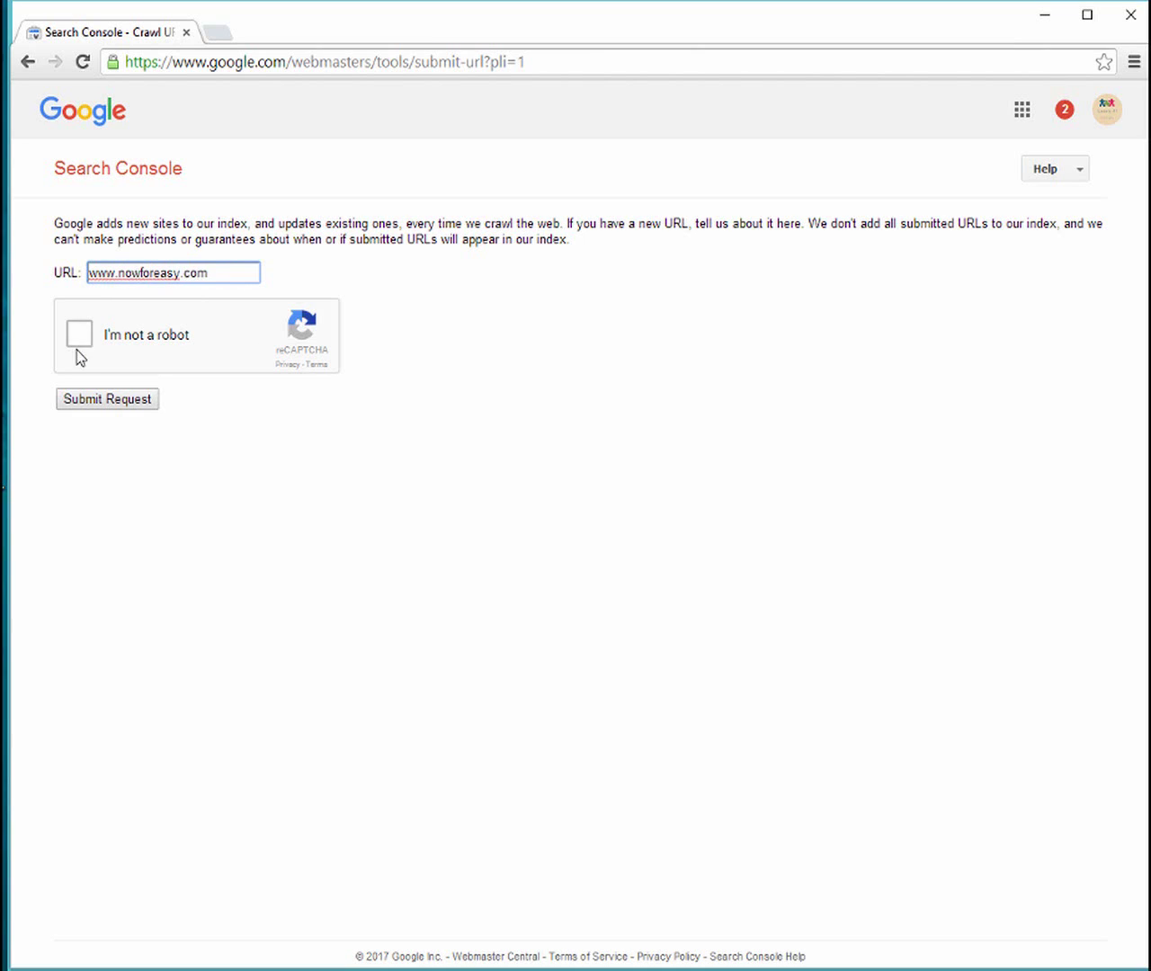
click(78, 340)
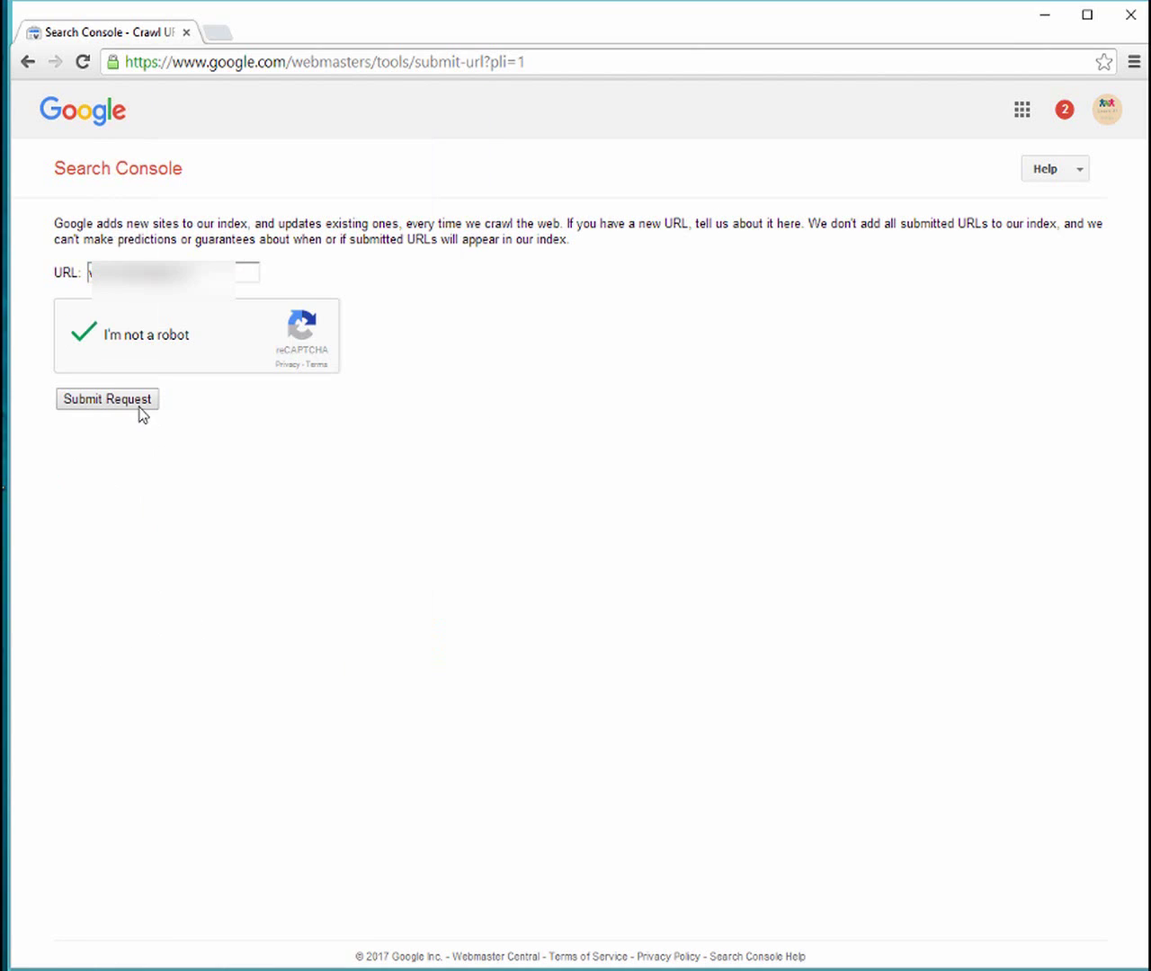
click(140, 411)
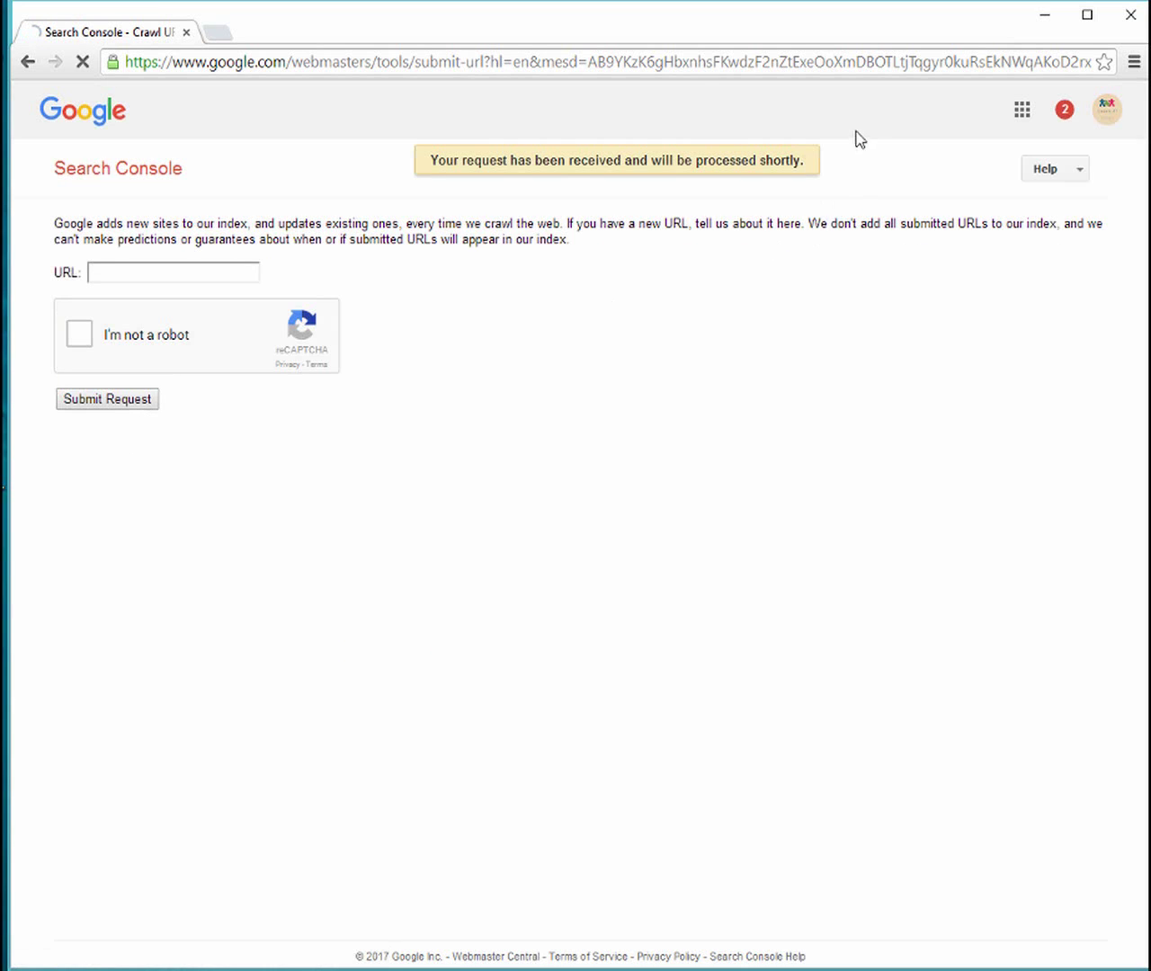
drag(361, 119, 540, 225)
click(589, 314)
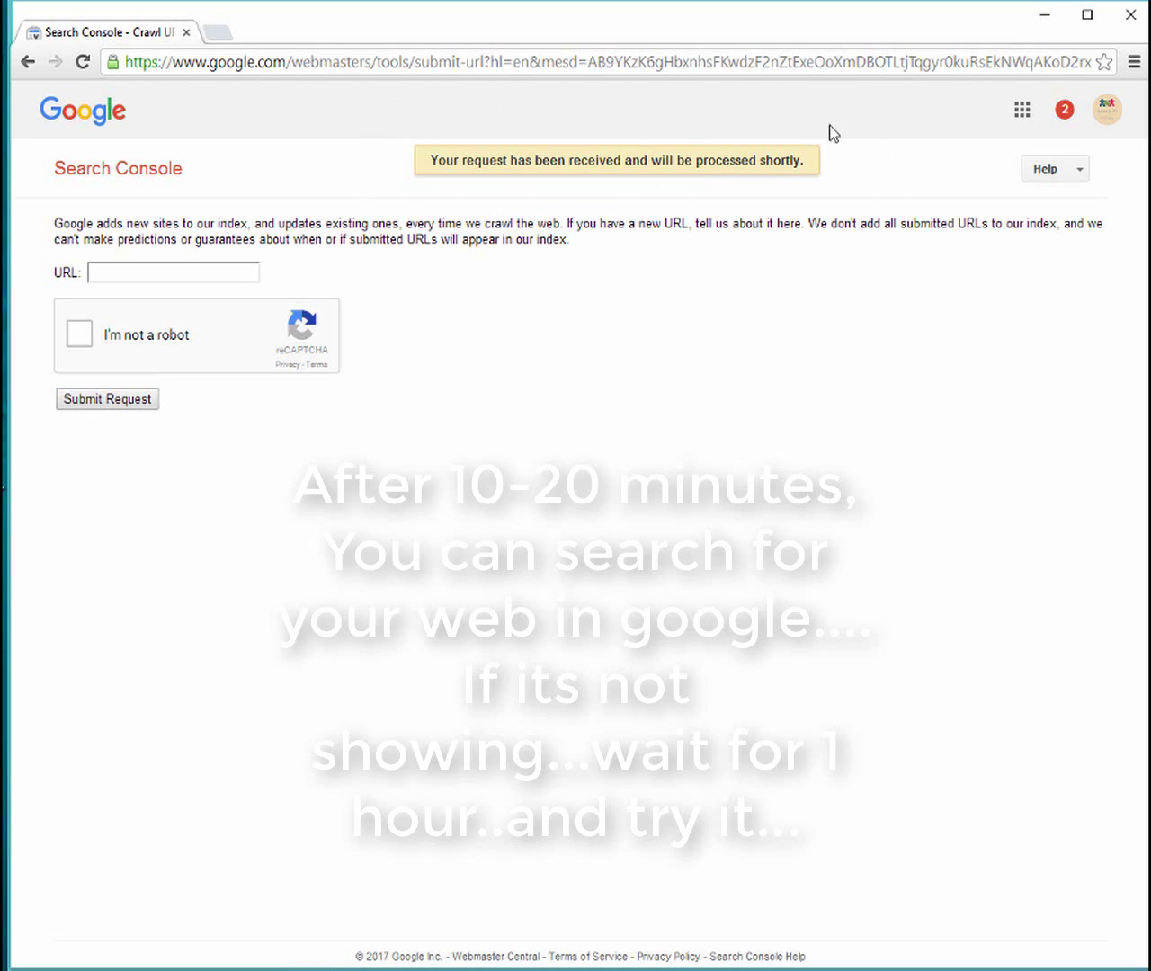
Open a new blank browser tab
click(225, 37)
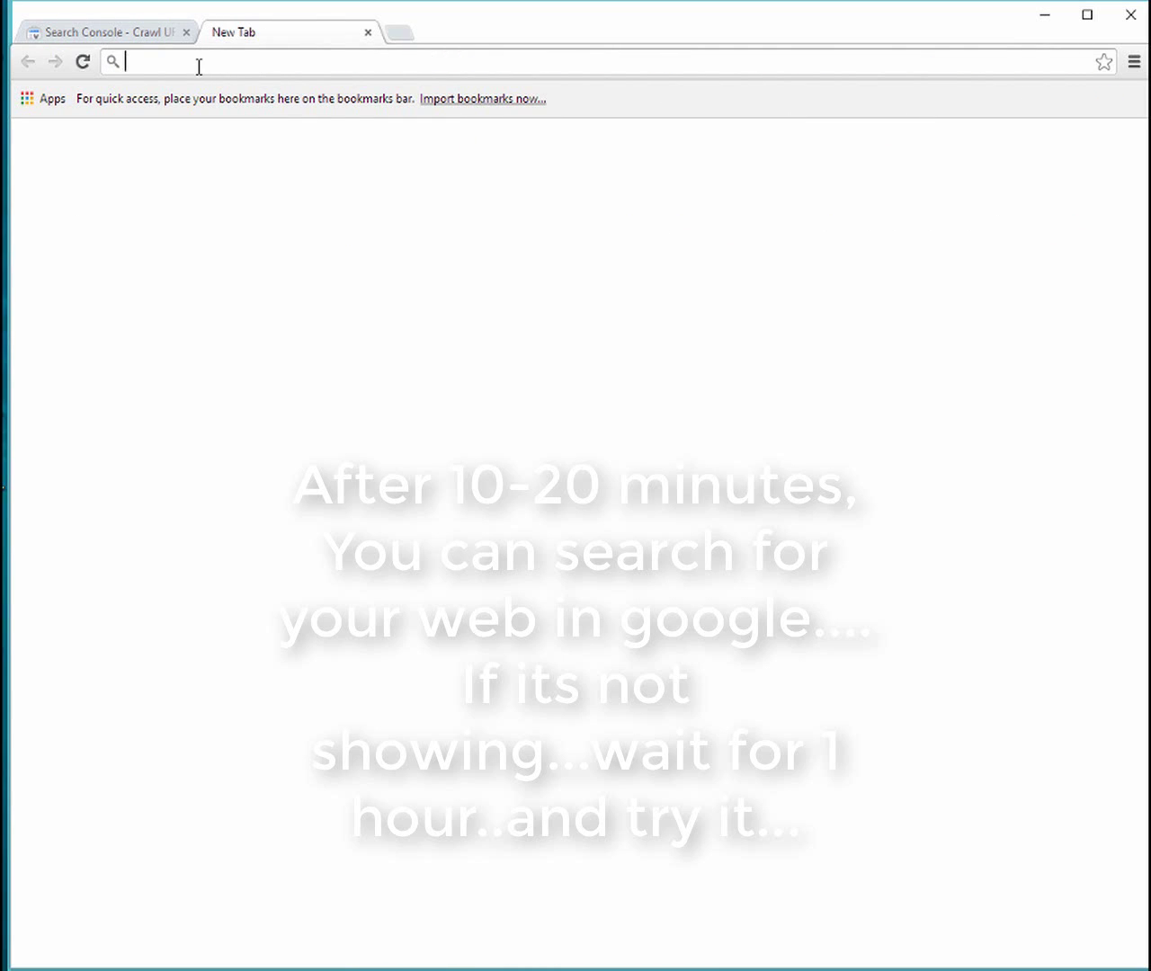